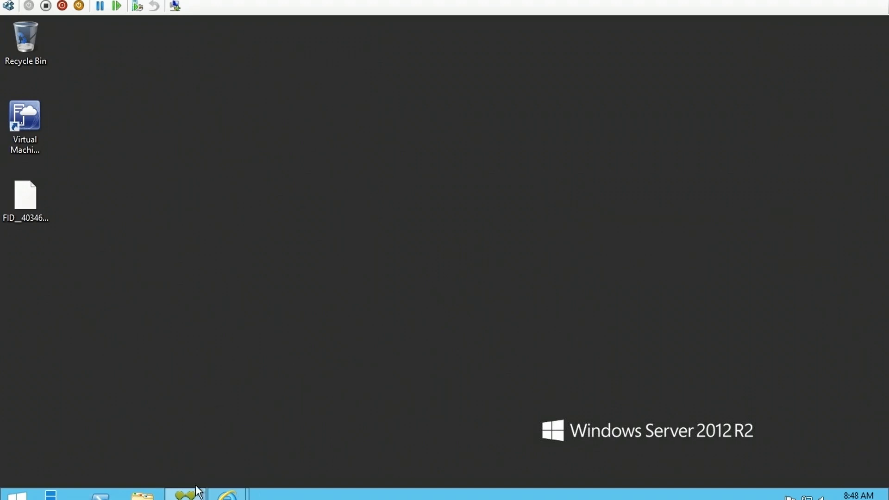
- Restore Citrix Studio and show the Licensing node with the six XenDesktop evaluation licenses
left_click(186, 494)
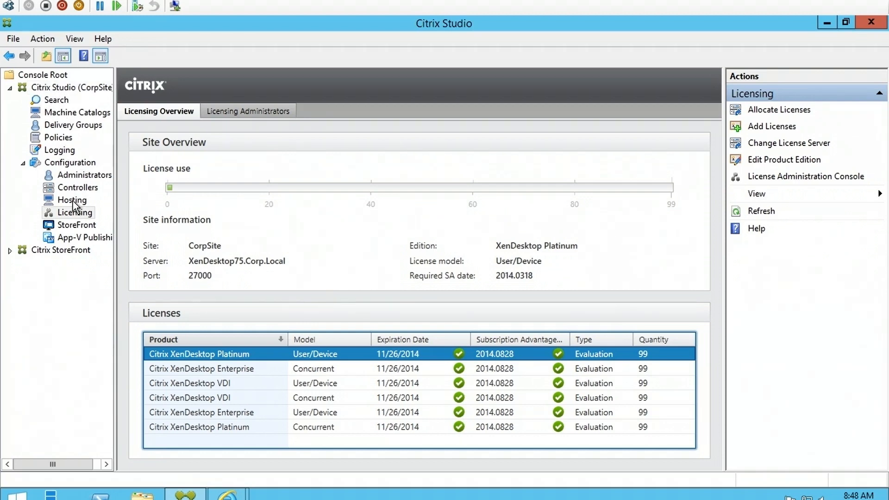
left_click(79, 214)
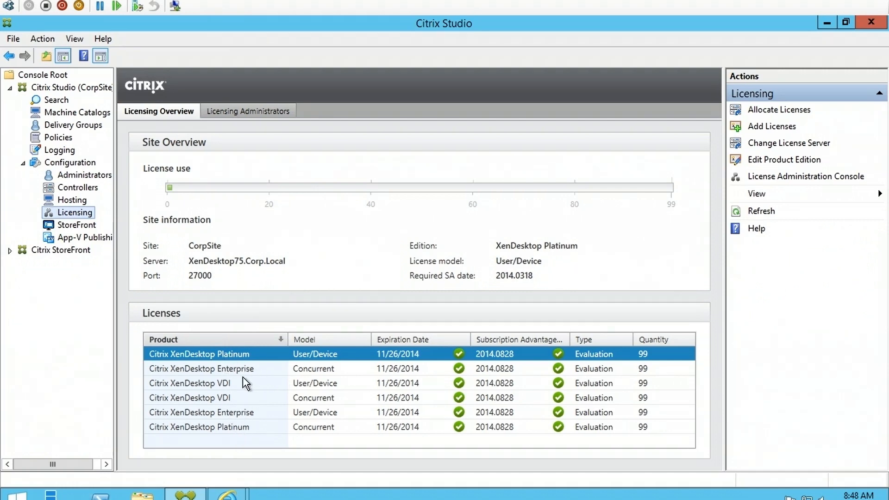
left_click(248, 111)
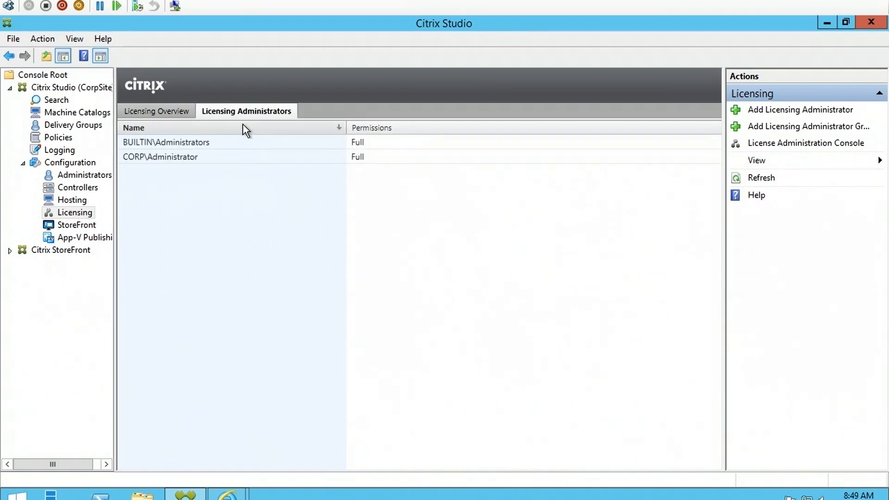
left_click(151, 111)
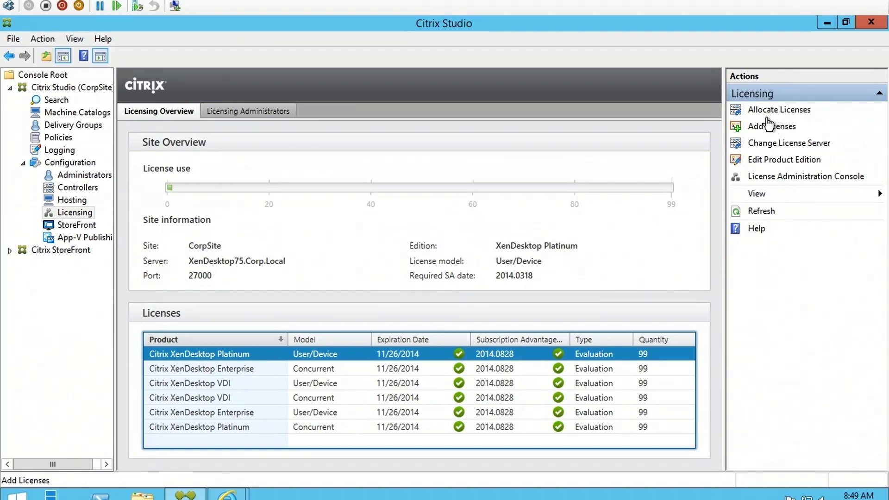
left_click(760, 114)
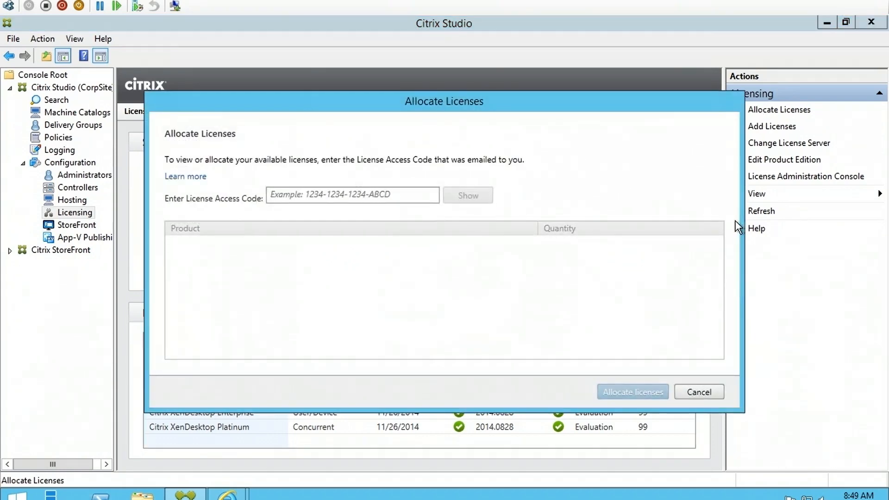
left_click(405, 200)
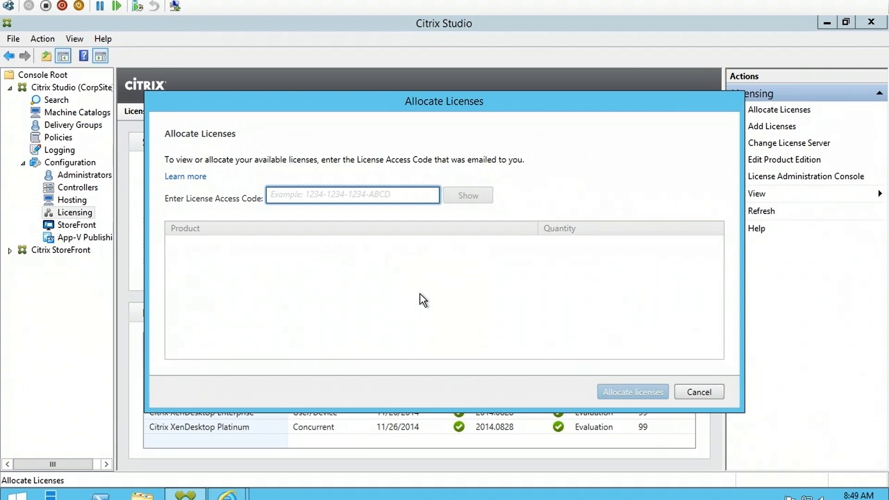
left_click(718, 393)
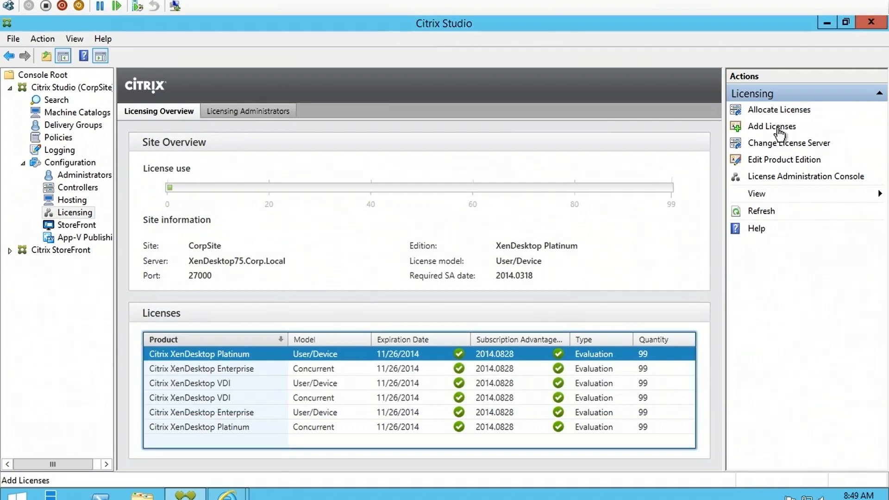
left_click(780, 132)
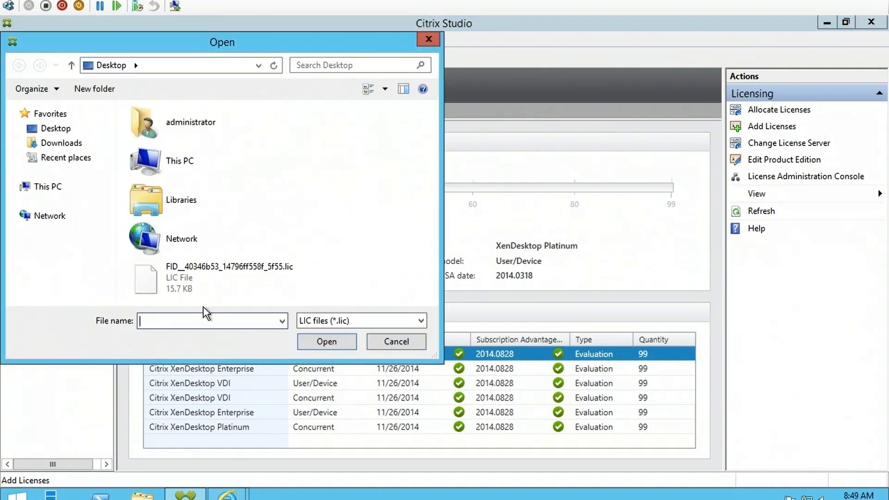
left_click(220, 284)
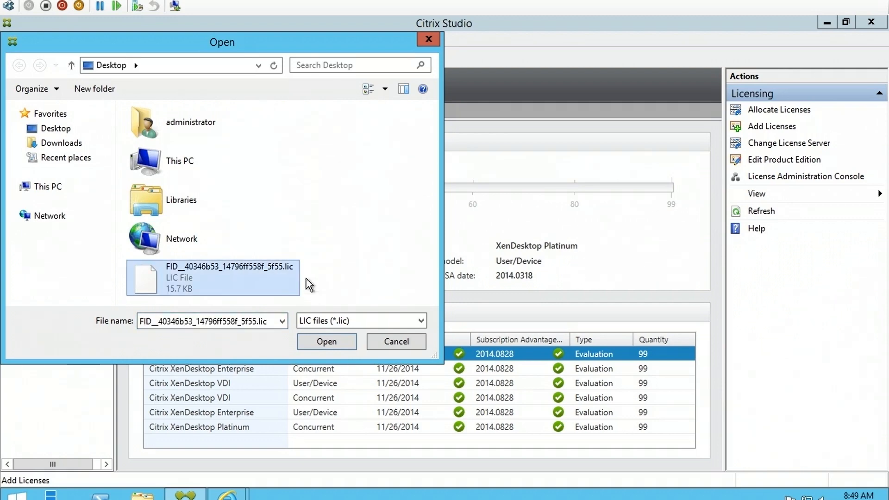
left_click(339, 347)
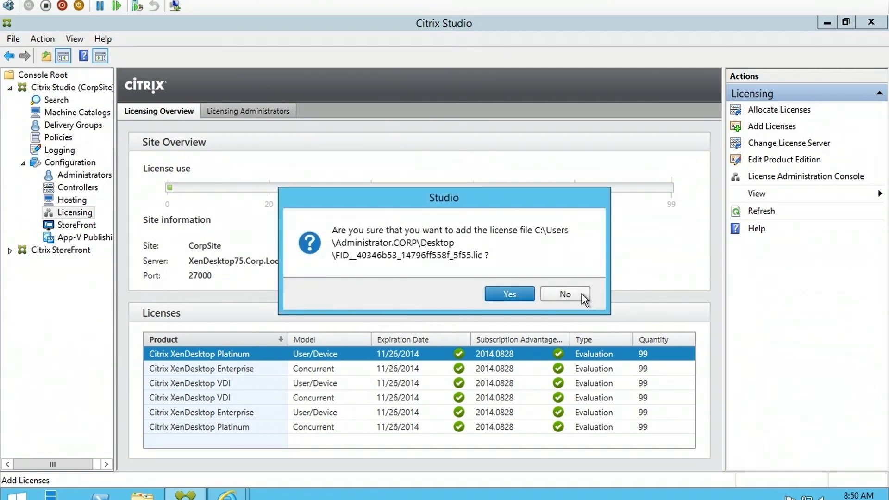
left_click(566, 294)
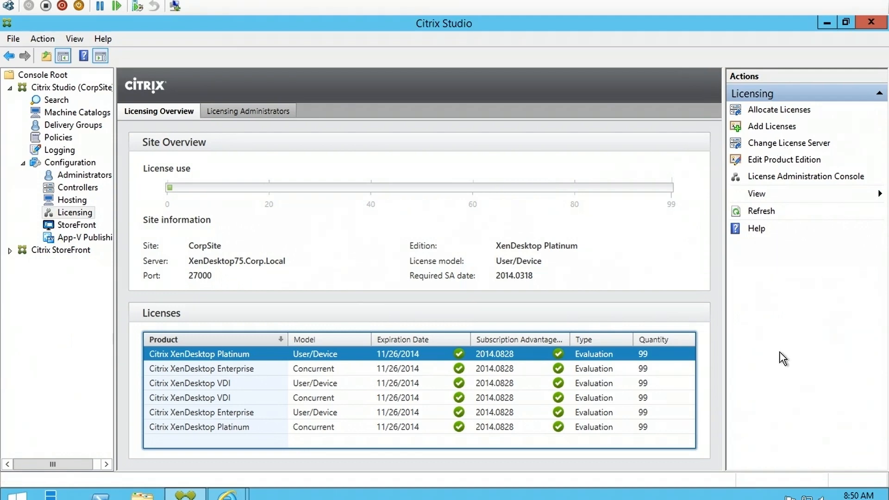
left_click(787, 160)
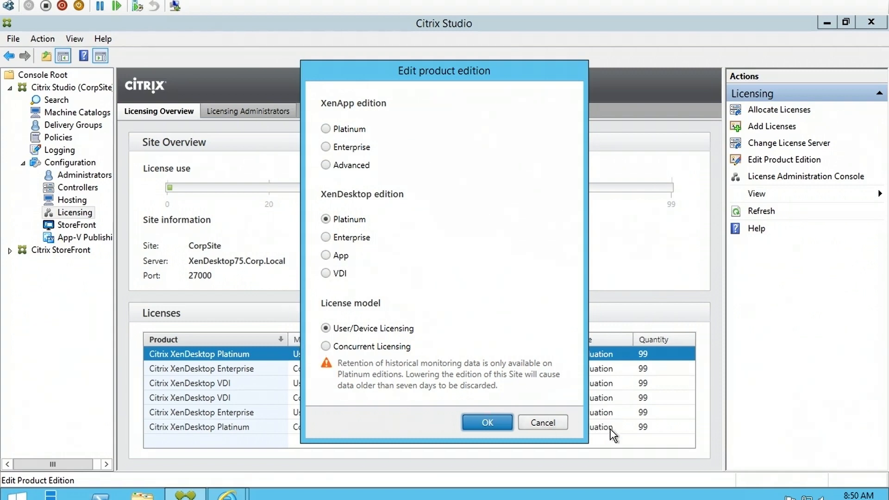
left_click(499, 425)
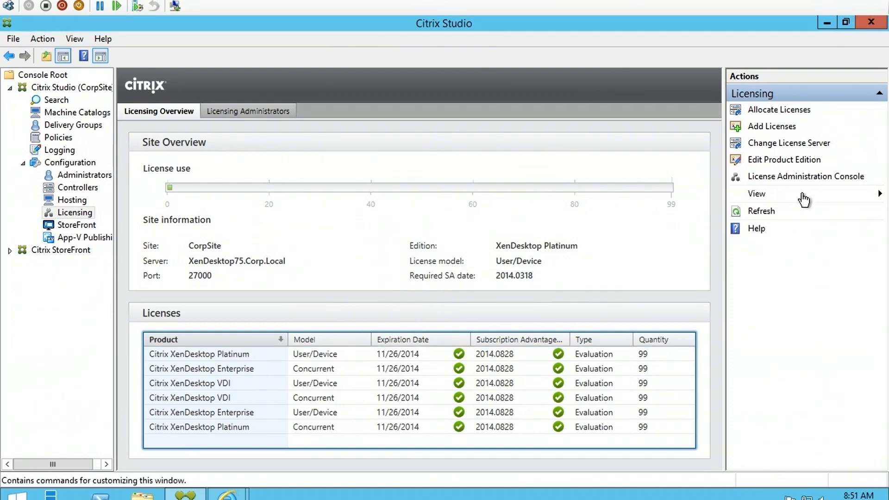
- Launch the License Administration Console from Studio's Actions pane
left_click(774, 177)
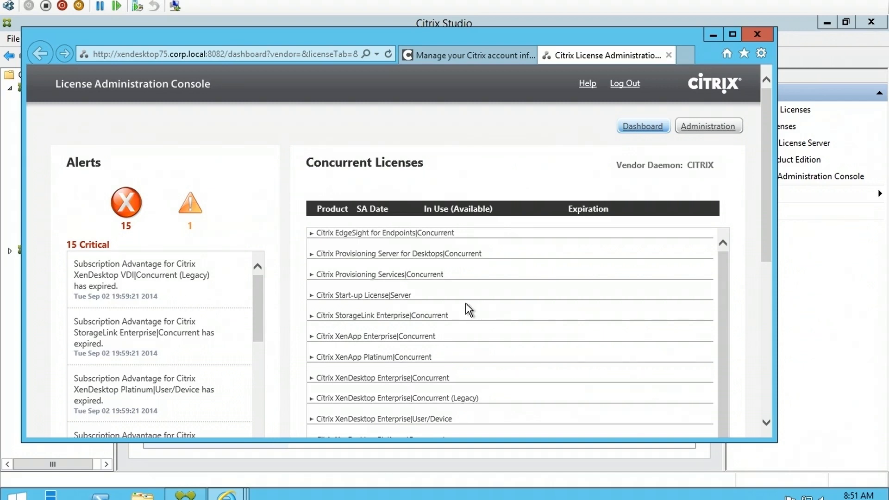
- Log on to the Administration area with the administrator credentials and English display language
left_click(708, 127)
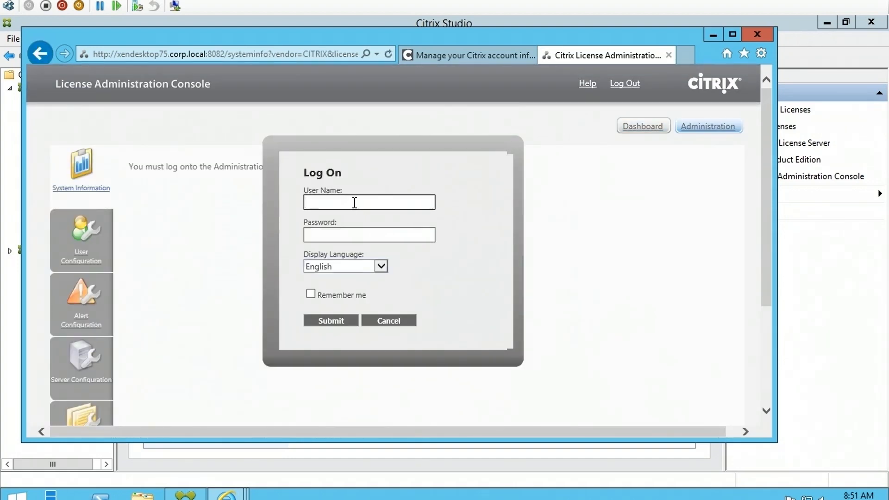
type("Corp\\Administrator")
left_click(352, 235)
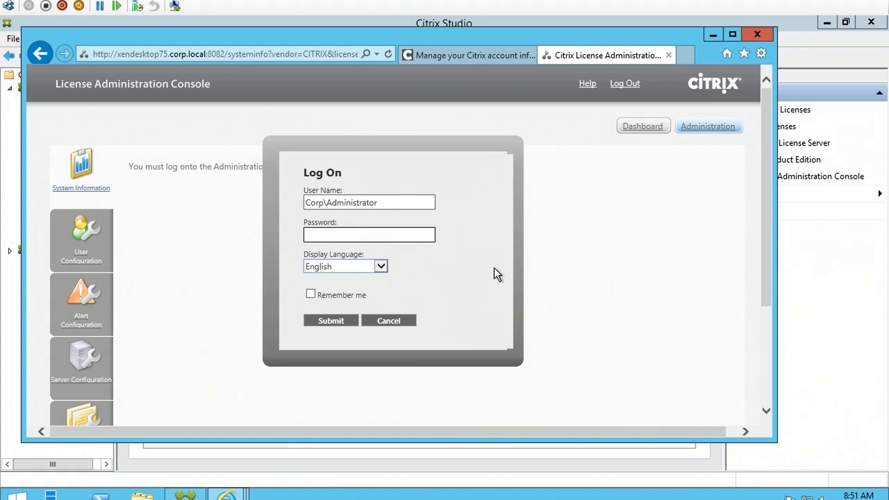
type("•••••••••")
left_click(381, 266)
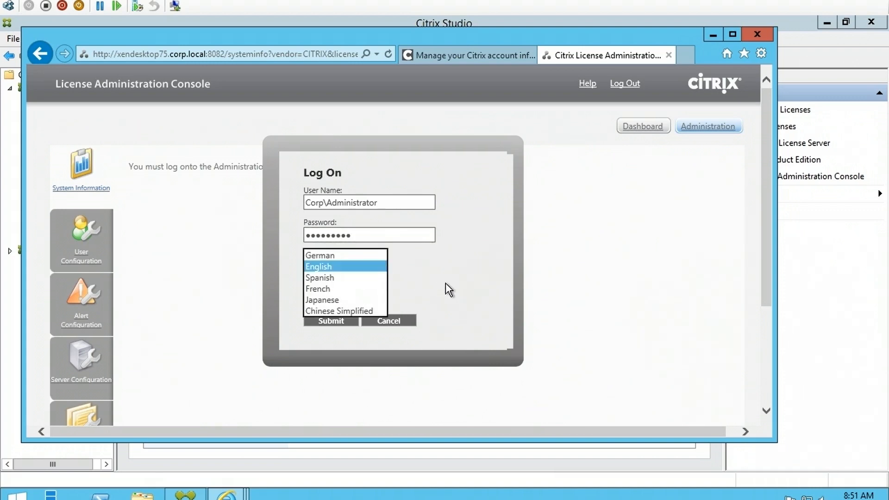
left_click(445, 282)
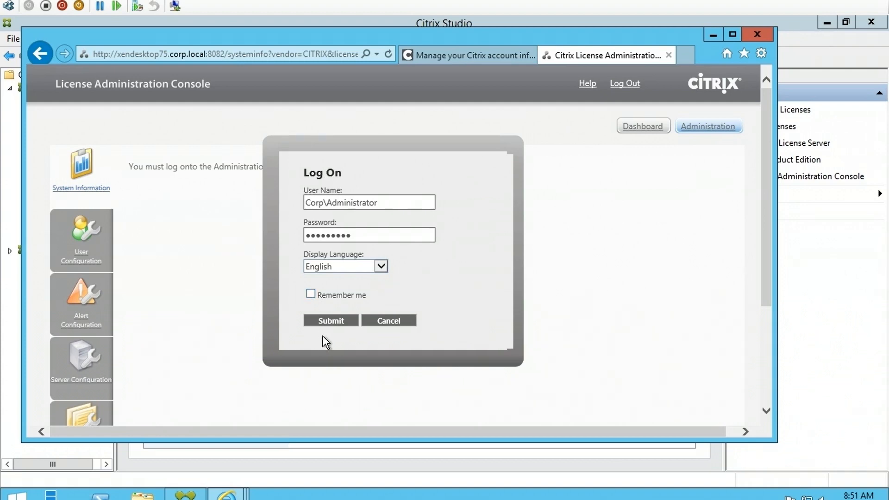
left_click(333, 321)
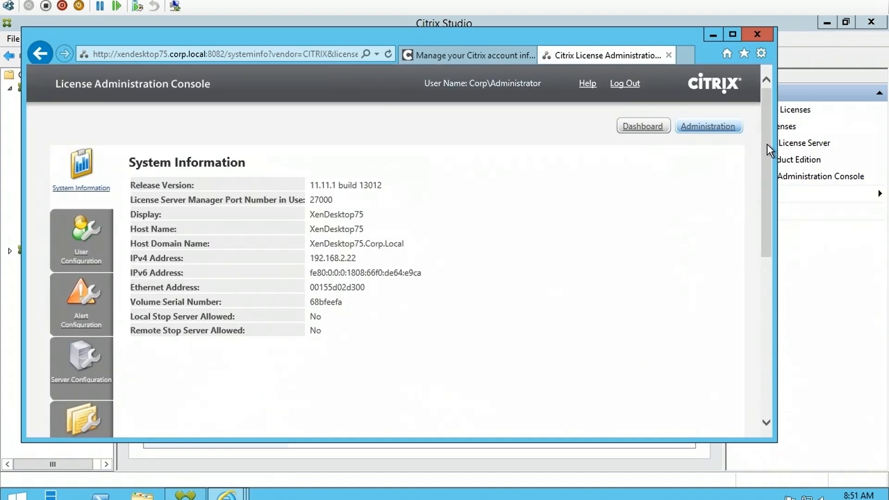
- Show the User Configuration page listing the two Administrator-role domain entries
left_click_drag(768, 143, 765, 143)
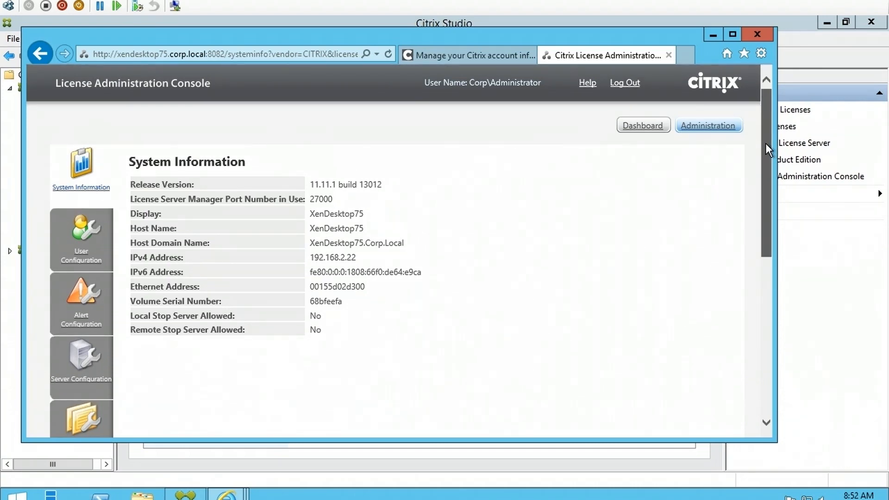
left_click_drag(766, 144, 766, 141)
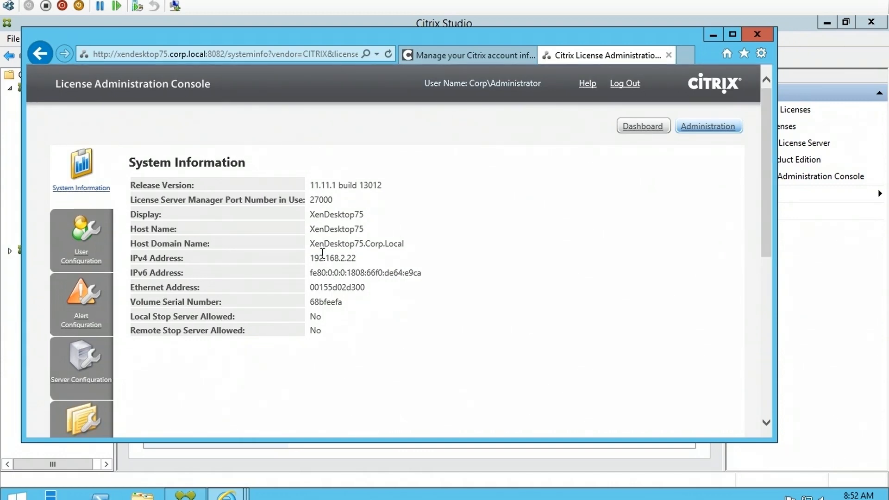
left_click(81, 253)
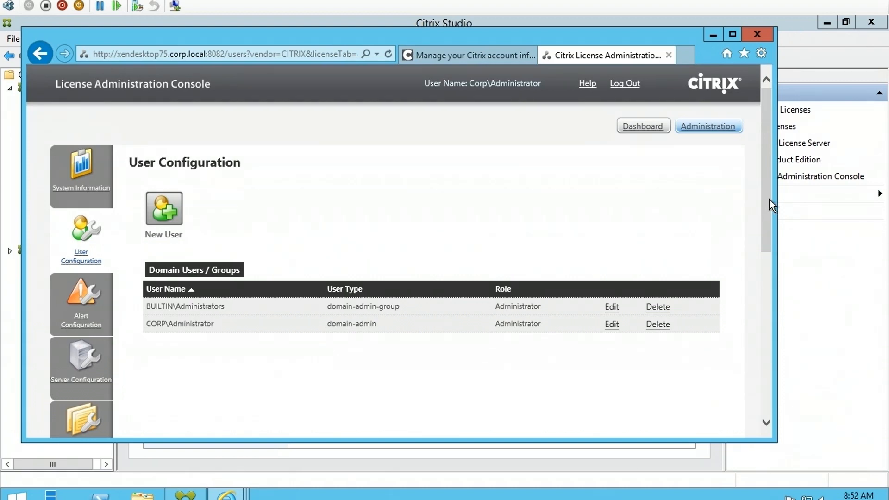
- Open Alert Configuration and scroll through its alert checkboxes
left_click_drag(769, 198, 769, 231)
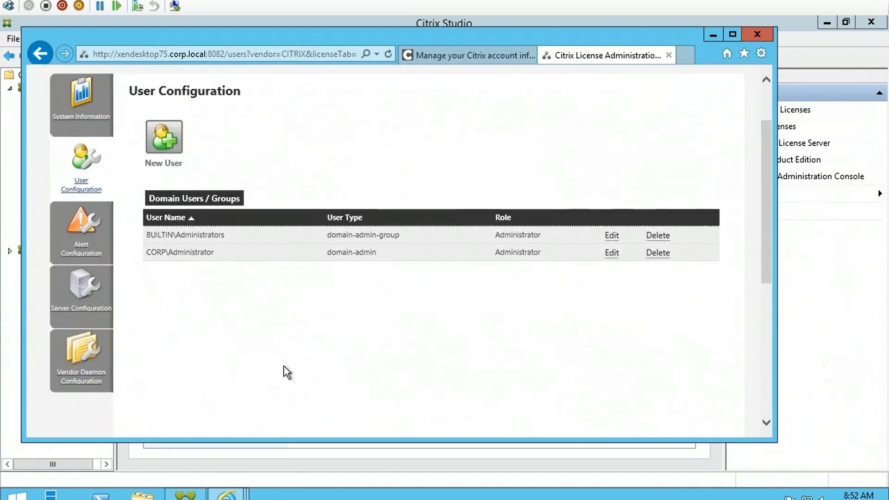
left_click(82, 241)
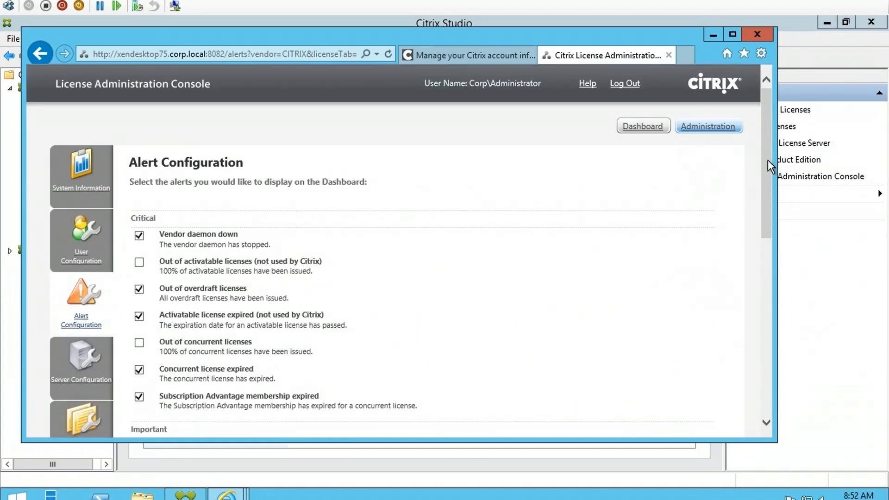
left_click_drag(768, 160, 774, 268)
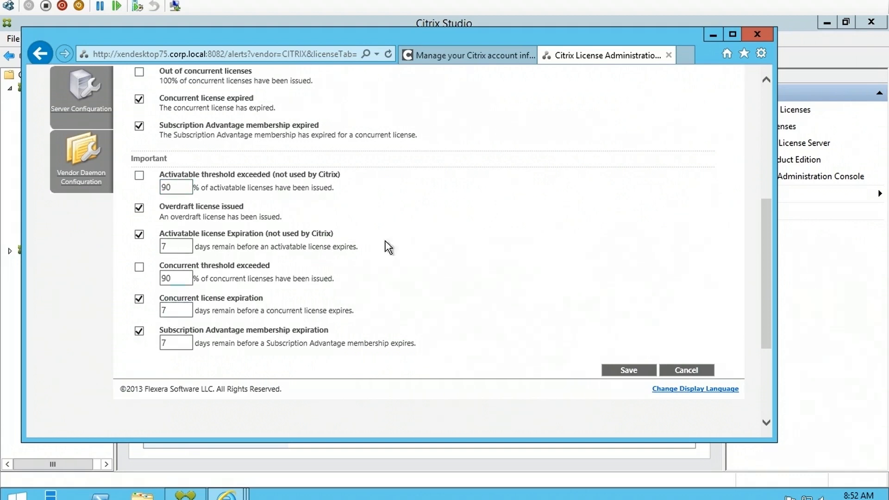
scroll(548, 272, "up", 3)
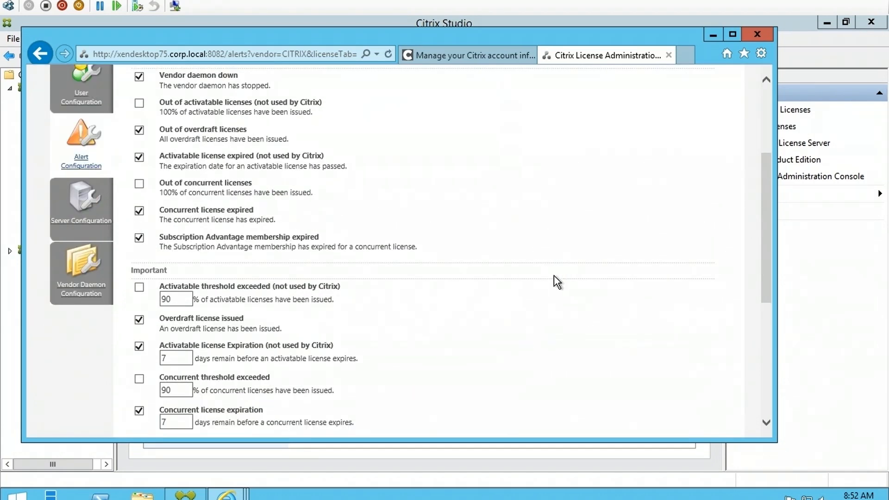
scroll(628, 276, "down", 2)
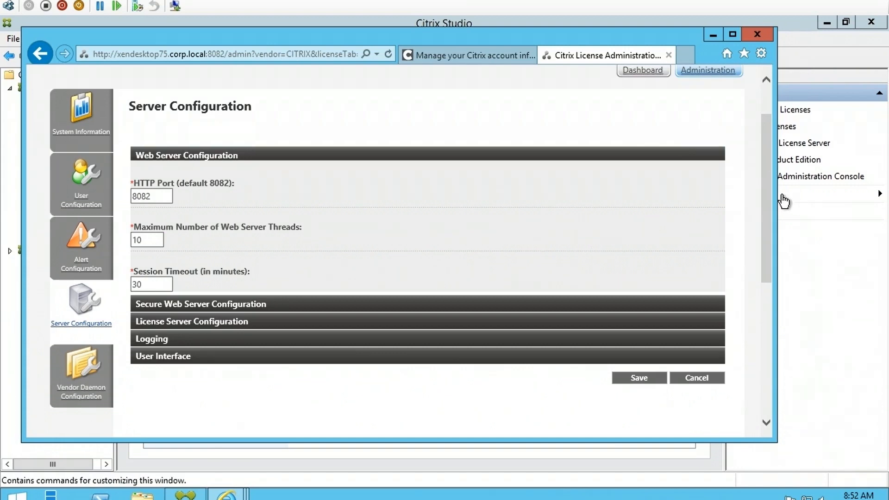
- Expand the Secure Web Server, License Server, Logging and User Interface sections, then save
left_click_drag(770, 192, 769, 209)
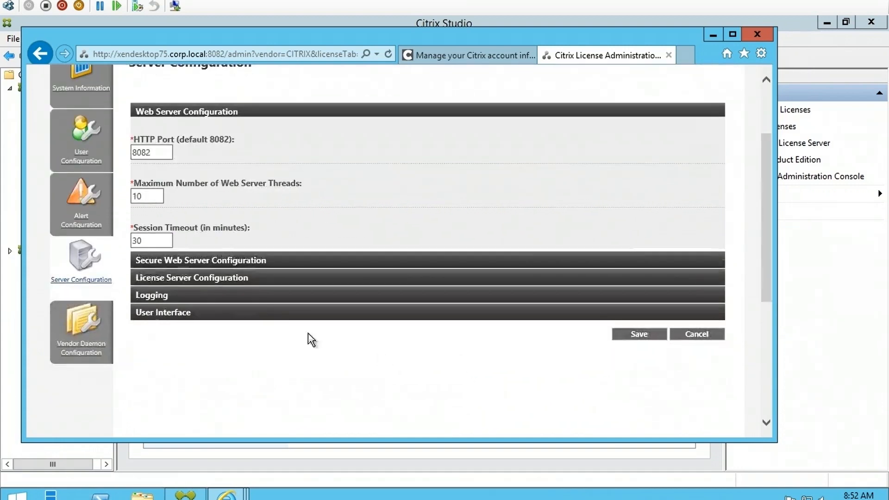
left_click(220, 262)
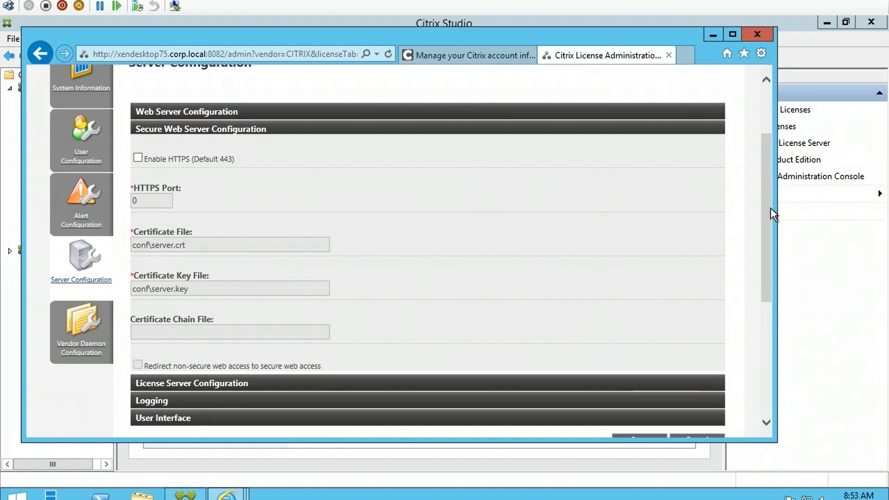
left_click_drag(768, 203, 762, 274)
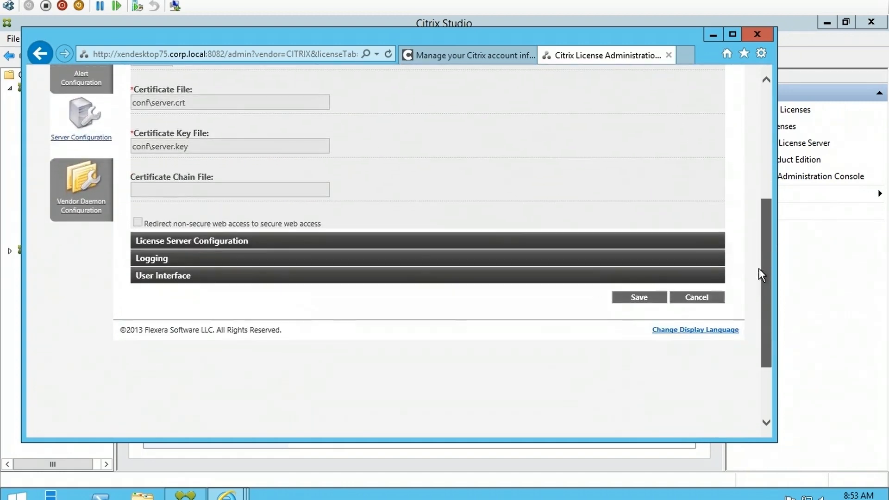
left_click(193, 244)
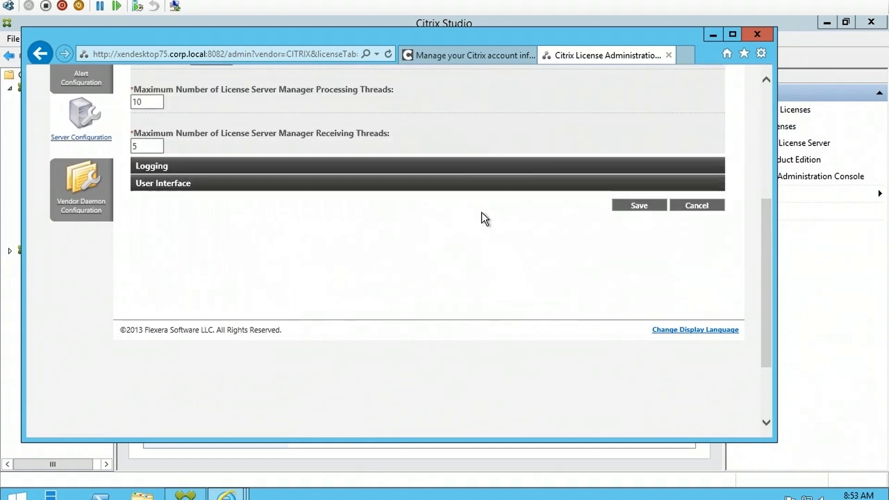
scroll(532, 323, "up", 3)
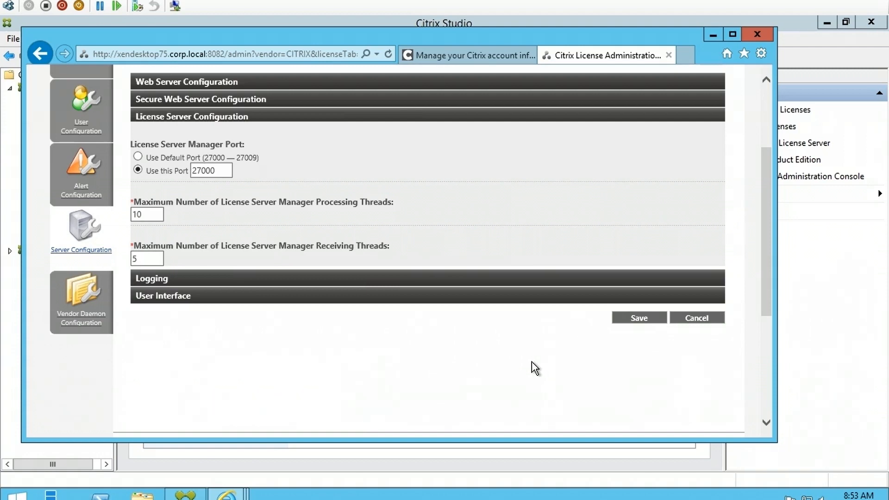
left_click(213, 279)
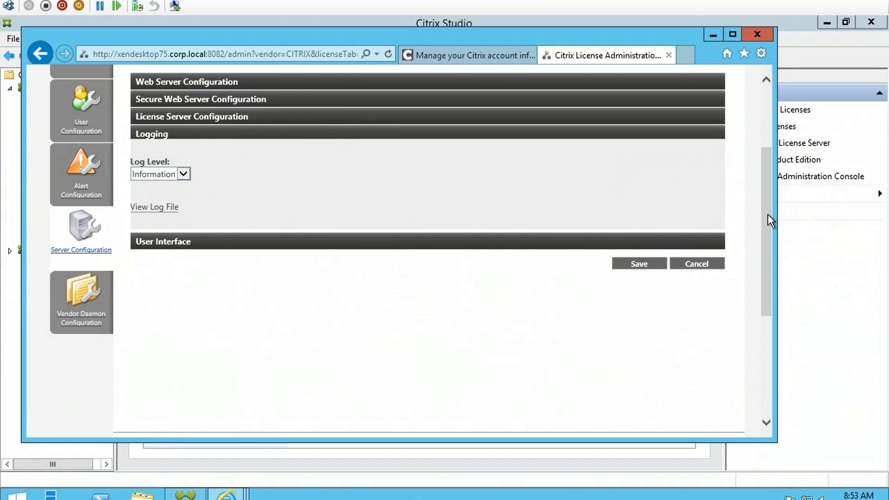
left_click(199, 244)
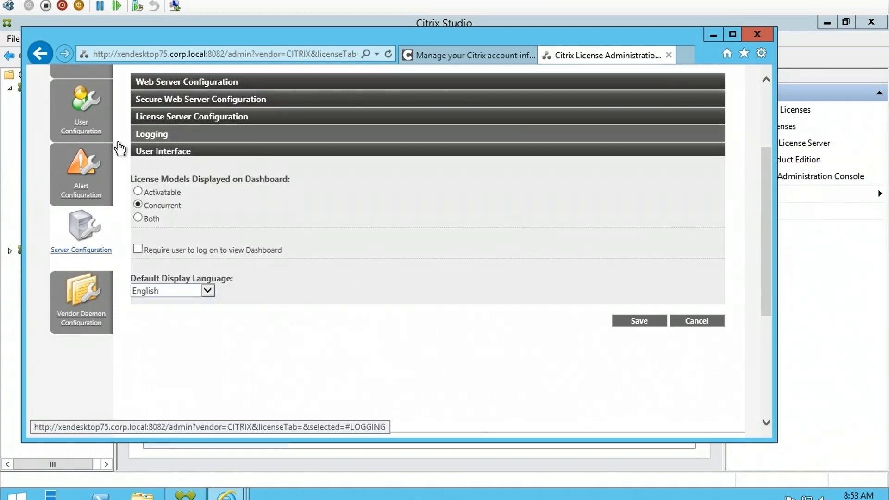
left_click(647, 321)
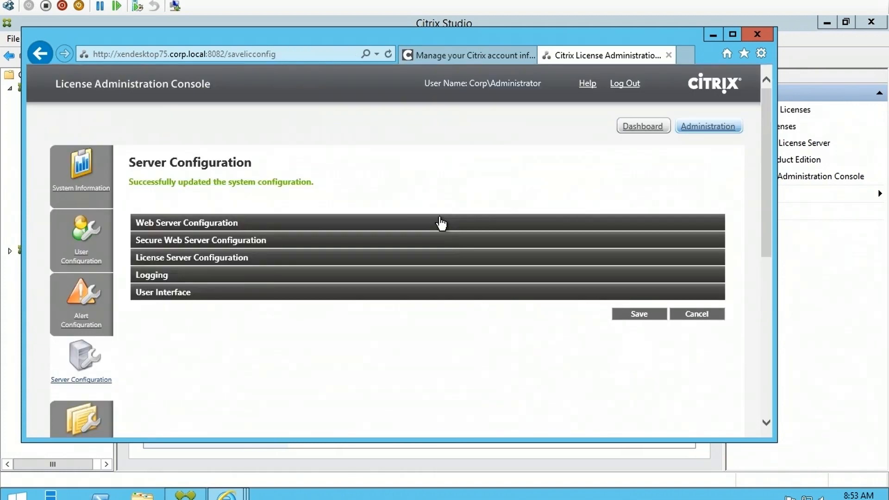
- Re-expand Web Server Configuration, log out of the console, and close its tab
left_click(441, 224)
scroll(571, 311, "down", 2)
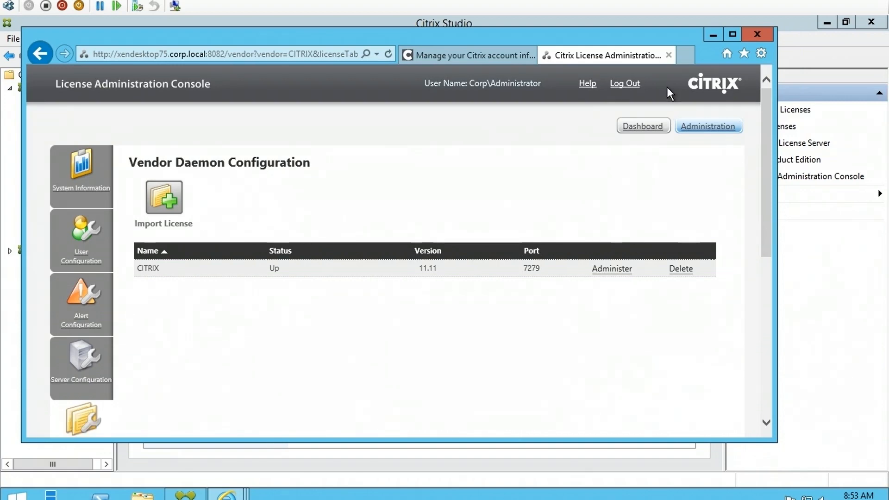
left_click(633, 90)
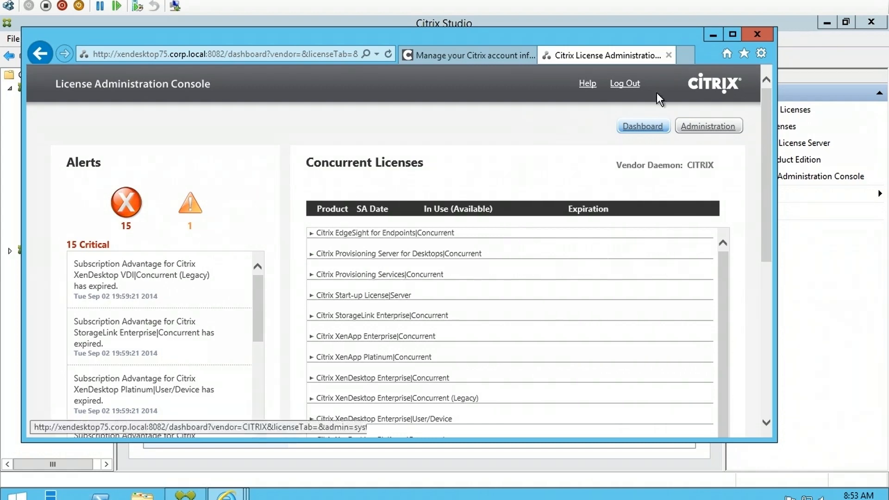
left_click(669, 55)
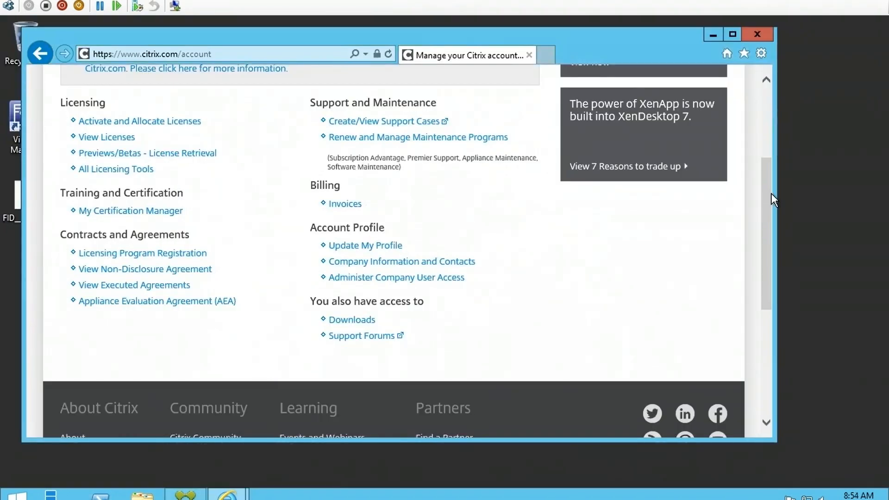
- Bring the Simple License Service browser window forward from the taskbar
left_click(227, 494)
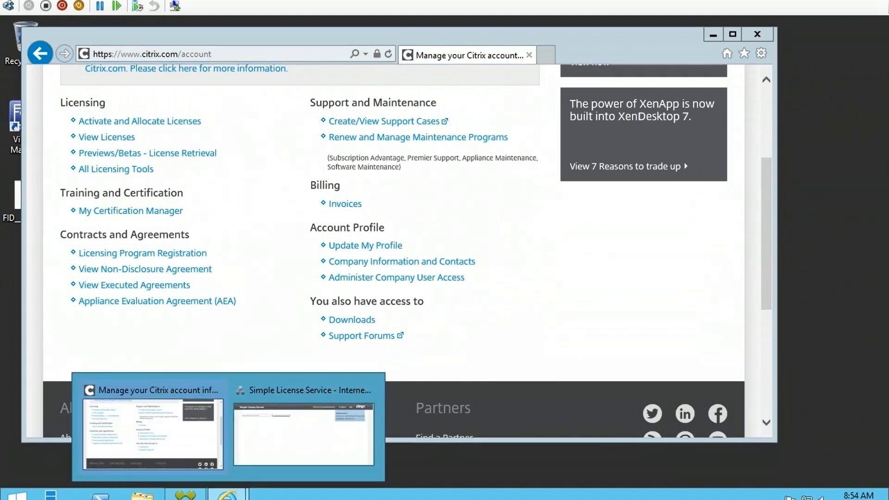
left_click(318, 438)
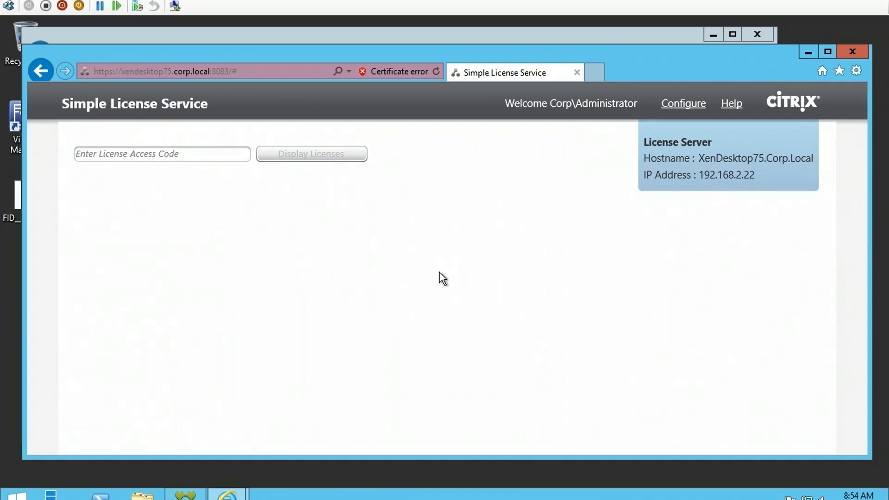
- Select the License Access Code box, then close the Simple License Service window
left_click(190, 153)
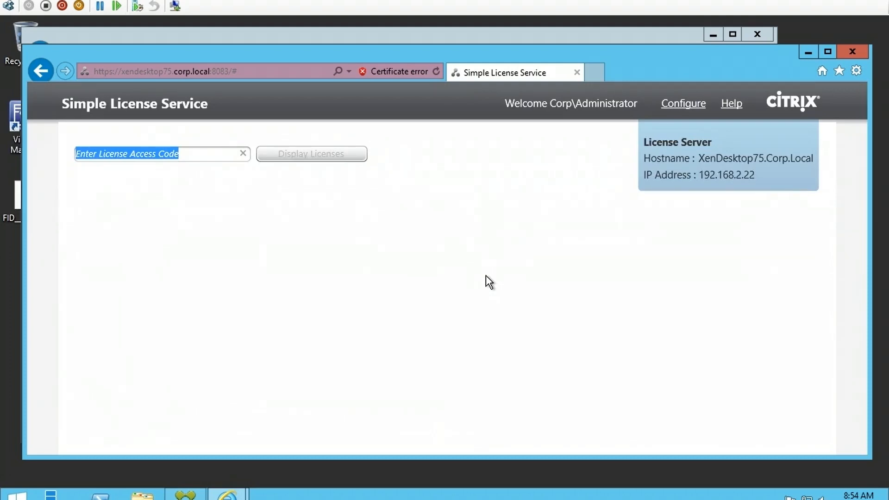
left_click(577, 72)
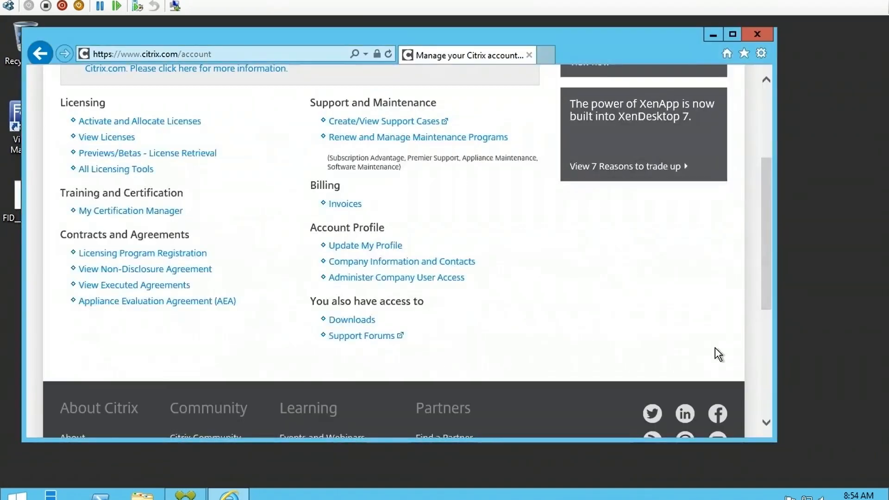
mouse_move(766, 273)
left_mouse_down()
mouse_move(771, 256)
mouse_move(771, 288)
left_mouse_up()
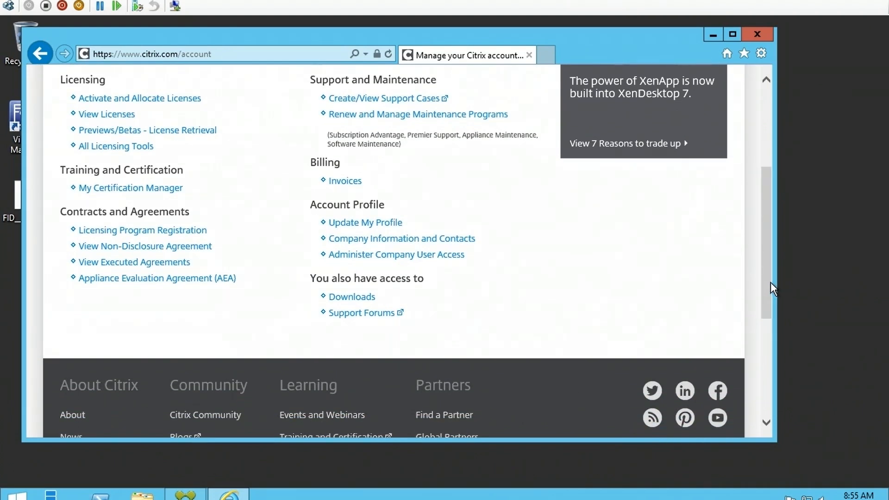
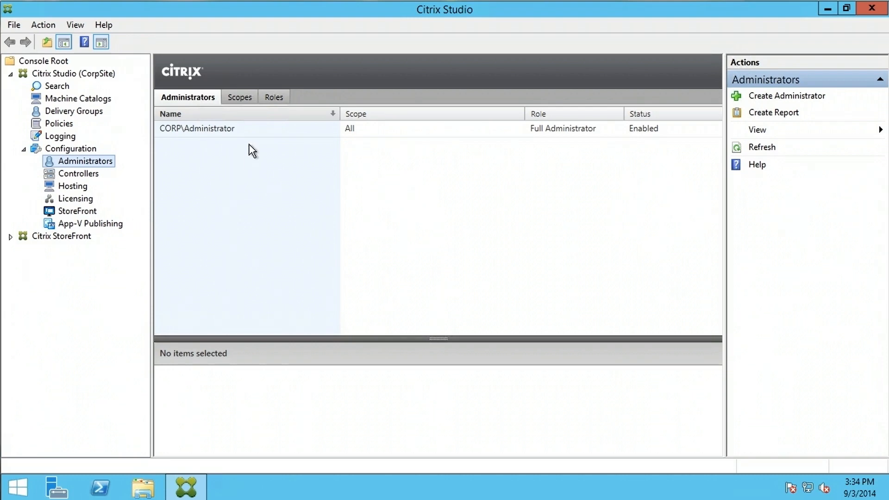
- Look over the Scopes and Roles lists, then return to the Administrators list
left_click(238, 97)
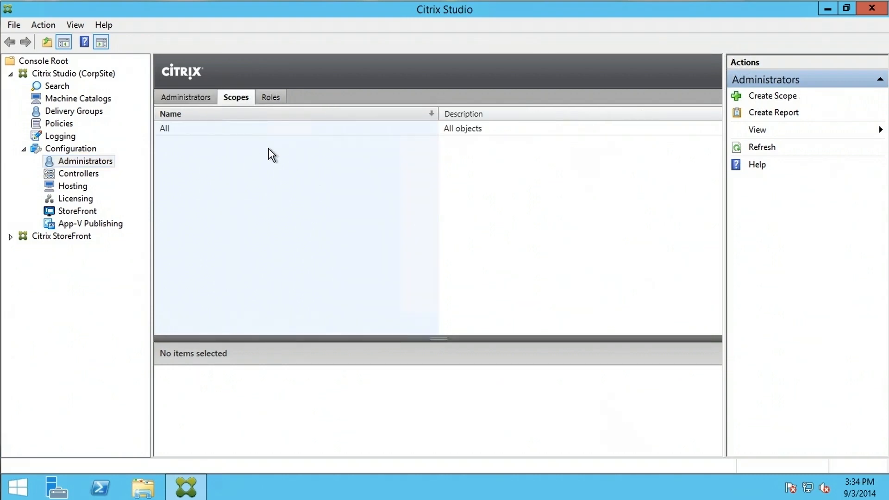
left_click(273, 98)
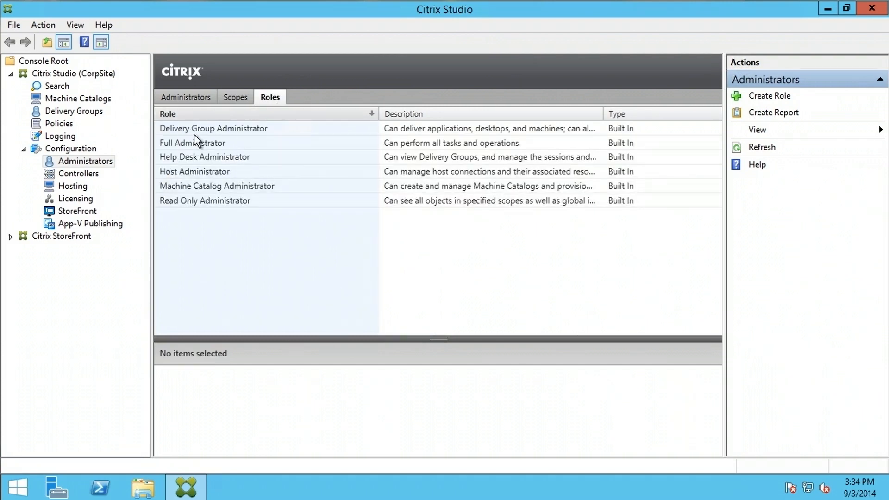
left_click(188, 99)
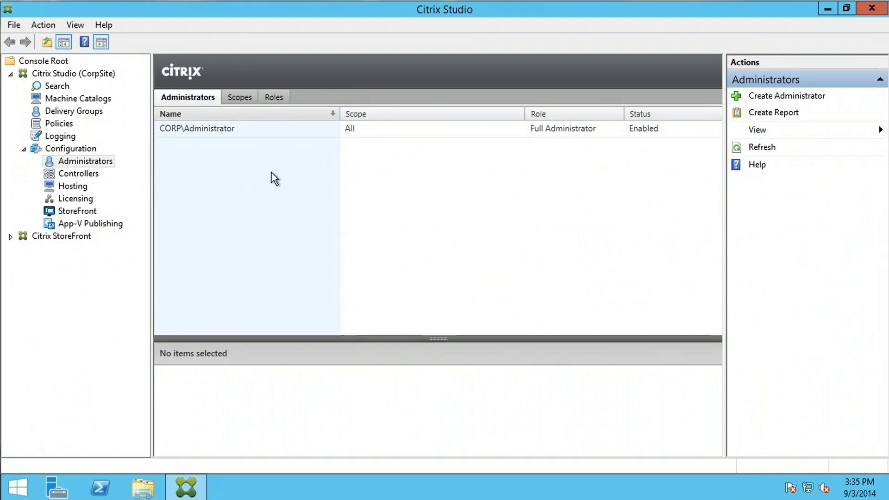
- Create a new administrator using the XenDesktop admin account found via an advanced directory search
left_click(780, 98)
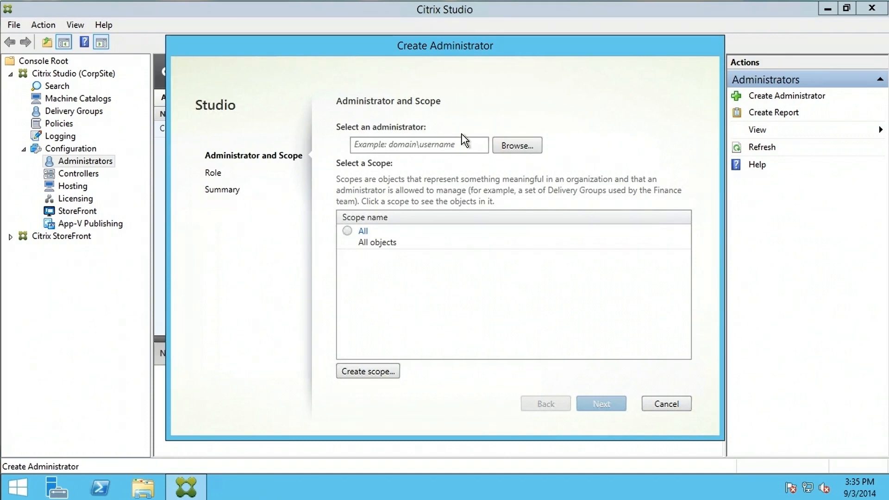
left_click(446, 145)
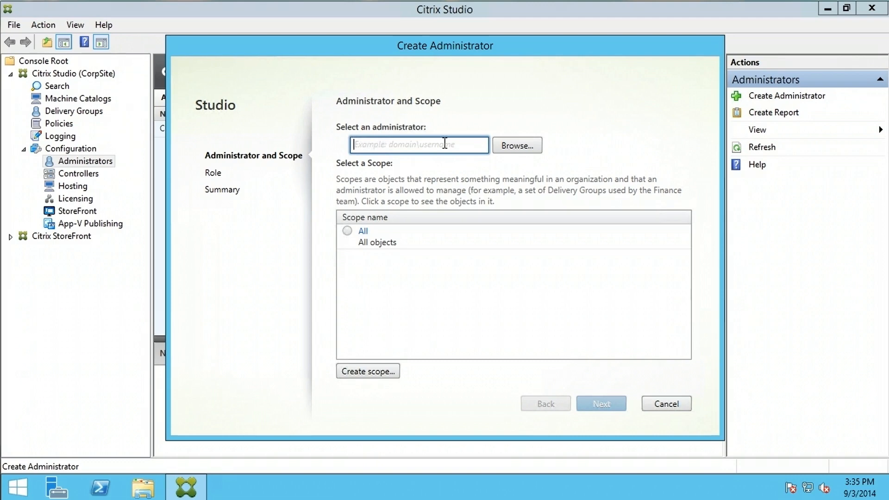
left_click(526, 146)
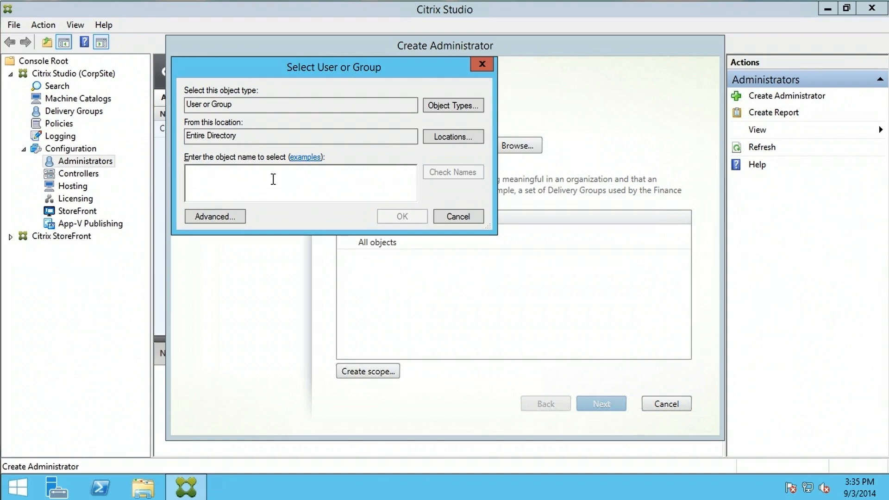
left_click(230, 218)
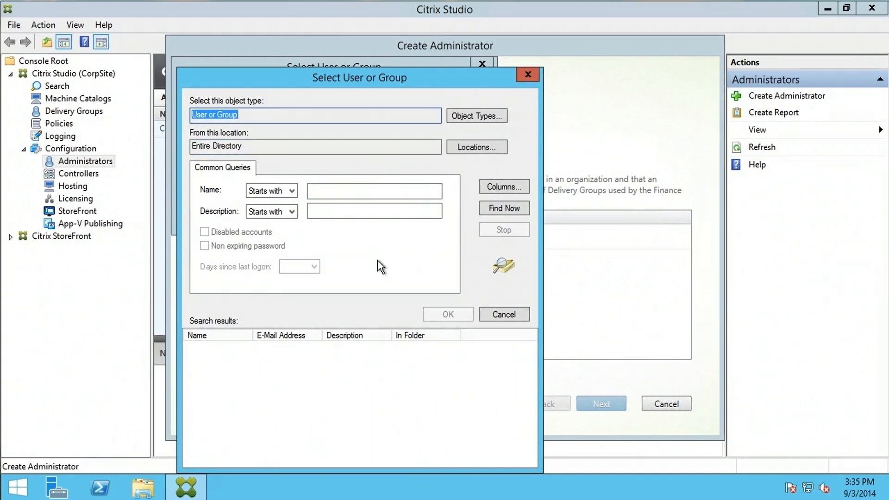
left_click(510, 209)
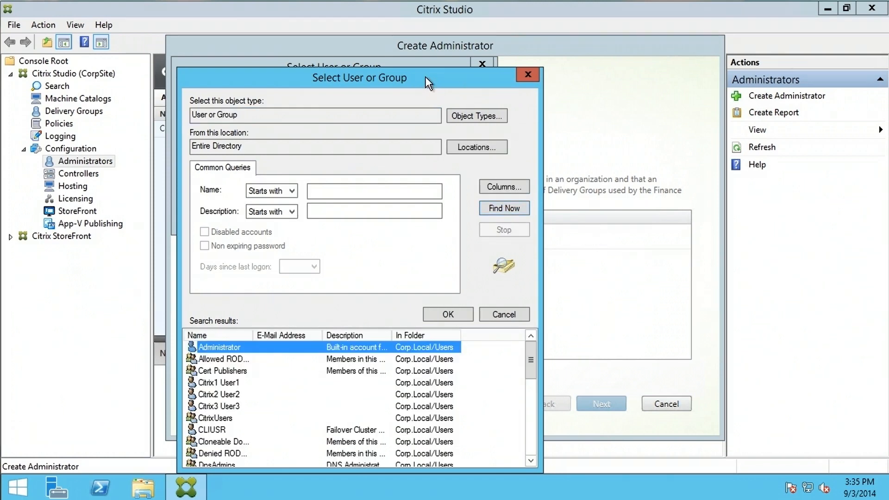
left_click_drag(426, 76, 439, 38)
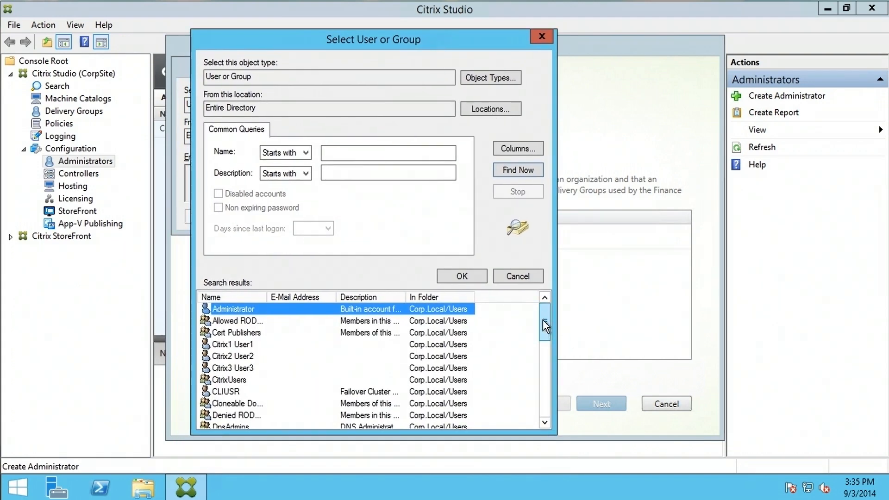
left_click_drag(544, 315, 539, 407)
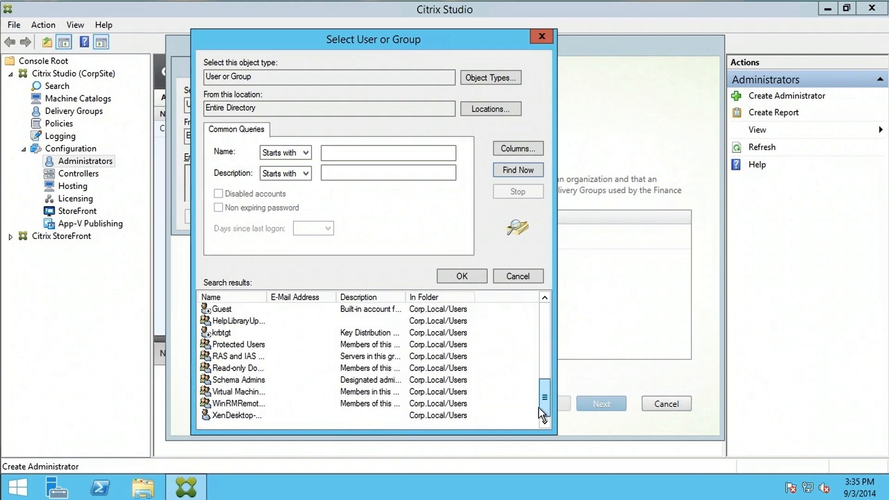
left_click(248, 414)
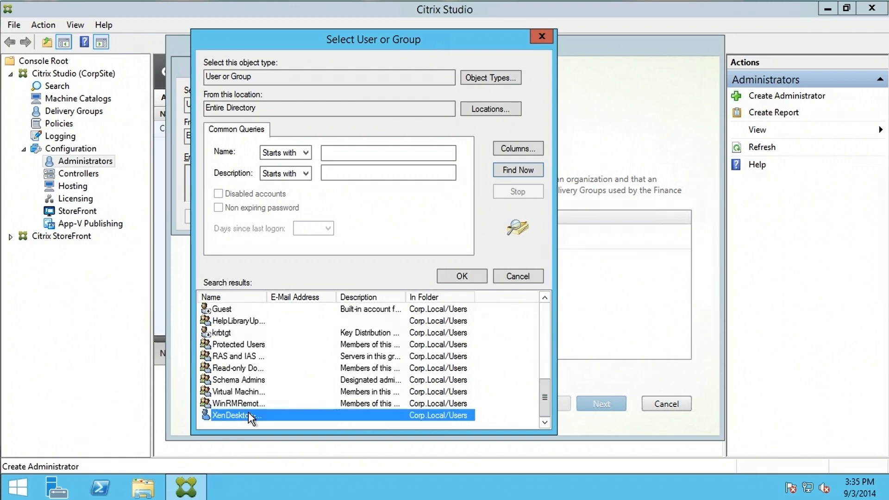
left_click(469, 278)
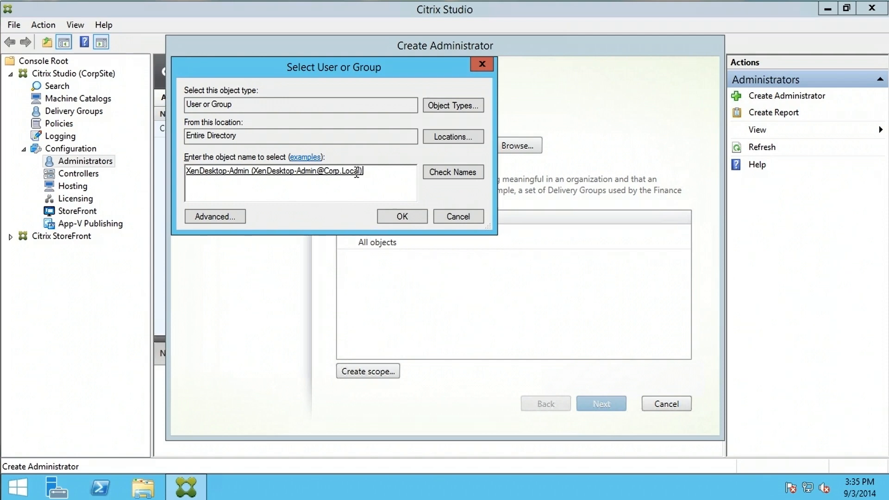
left_click(418, 219)
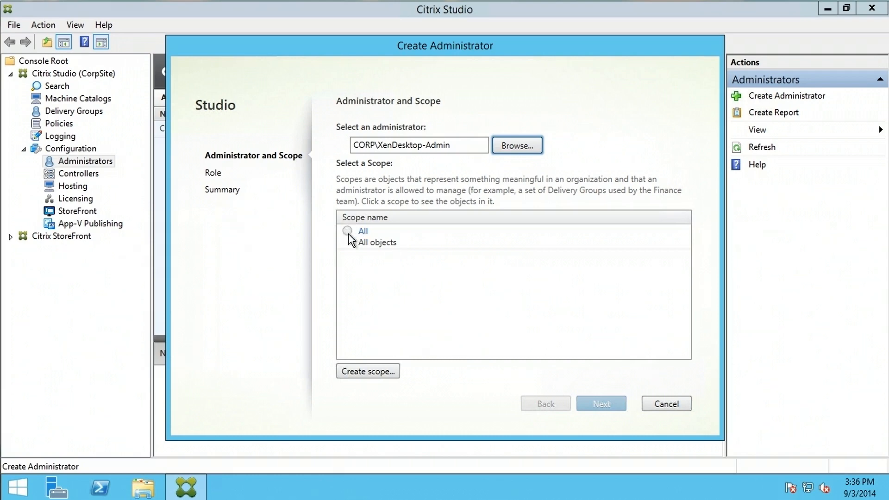
- Choose the All scope, discard a draft custom scope unsaved, and continue to the Role page
left_click(358, 246)
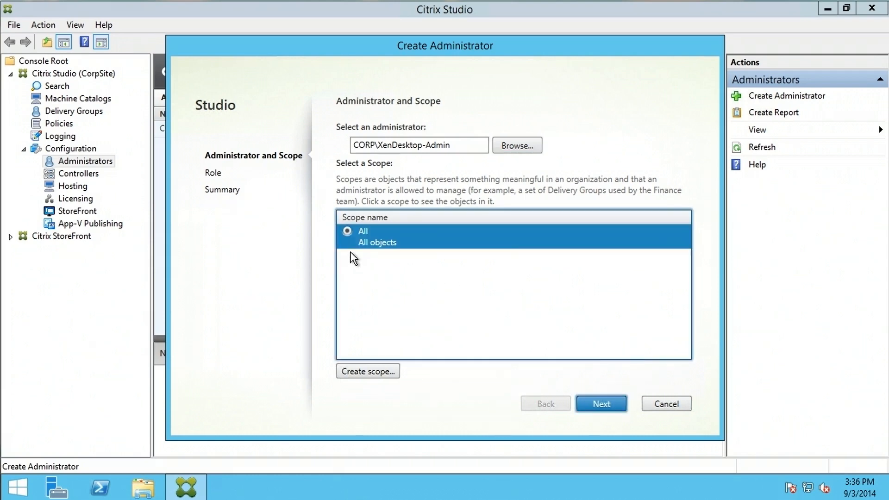
left_click(368, 372)
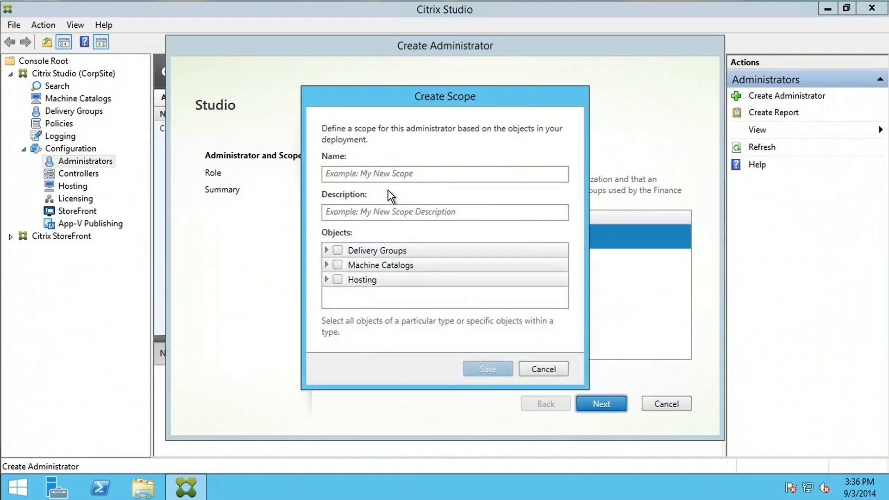
left_click(325, 174)
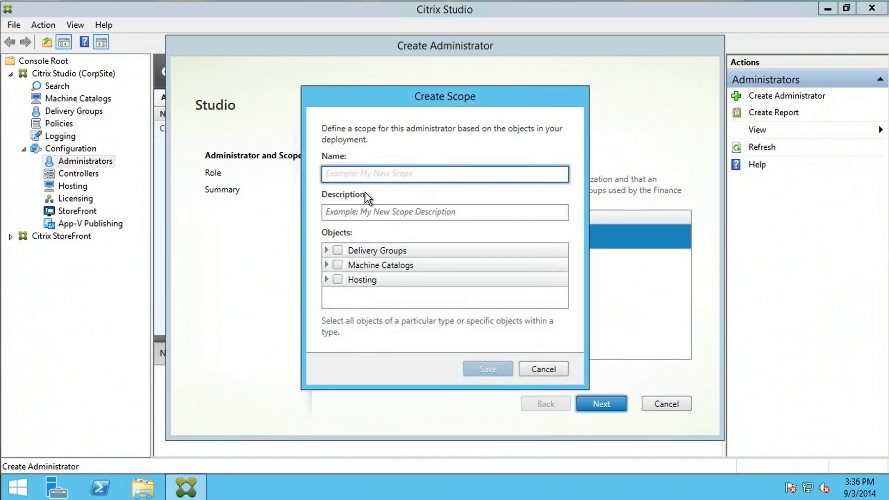
left_click(463, 212)
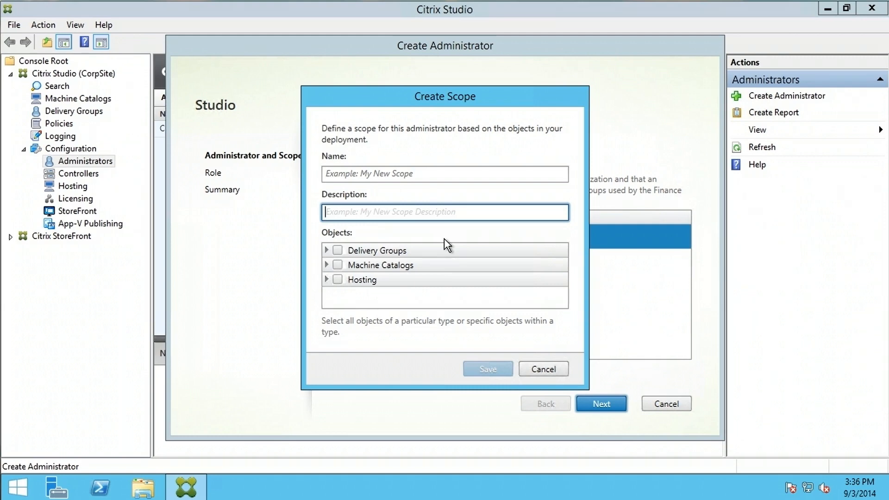
left_click(543, 369)
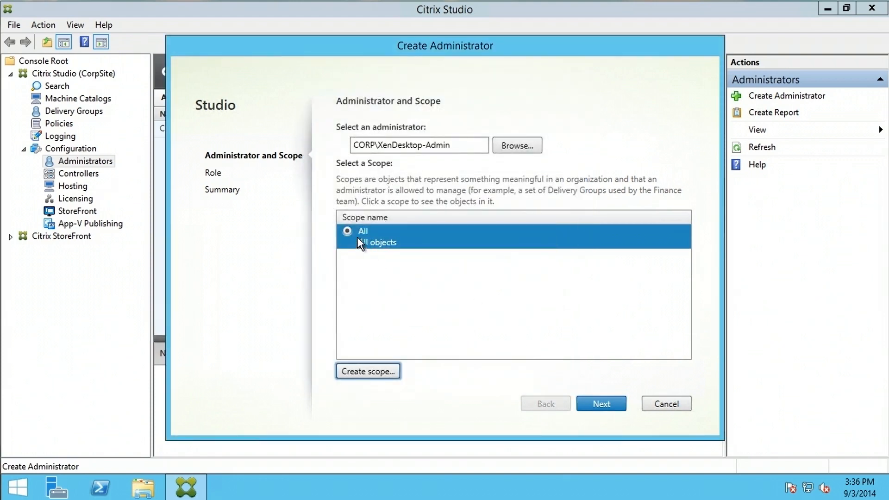
left_click(603, 404)
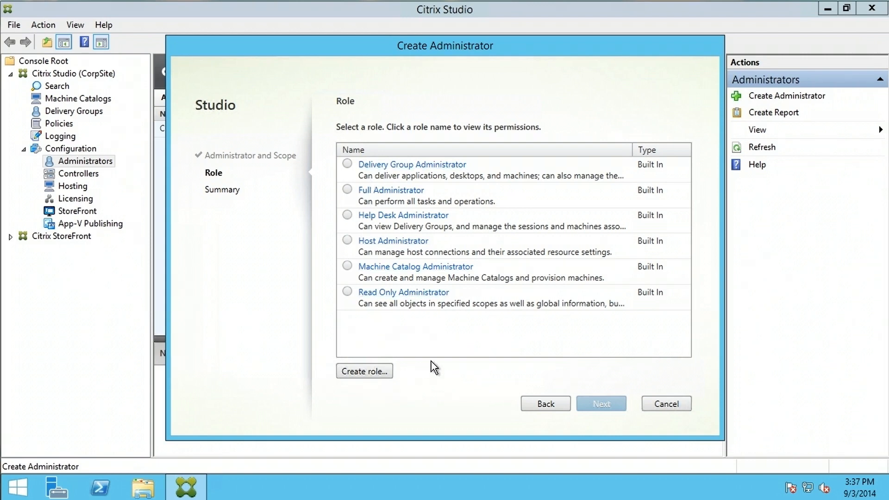
- Discard a draft custom role, choose Full Administrator, and proceed to the Summary page
left_click(379, 375)
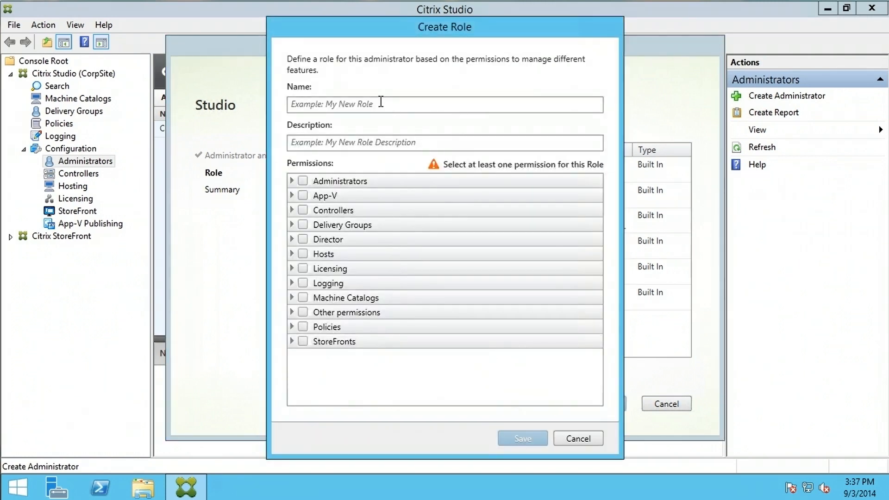
left_click(383, 103)
left_click(428, 143)
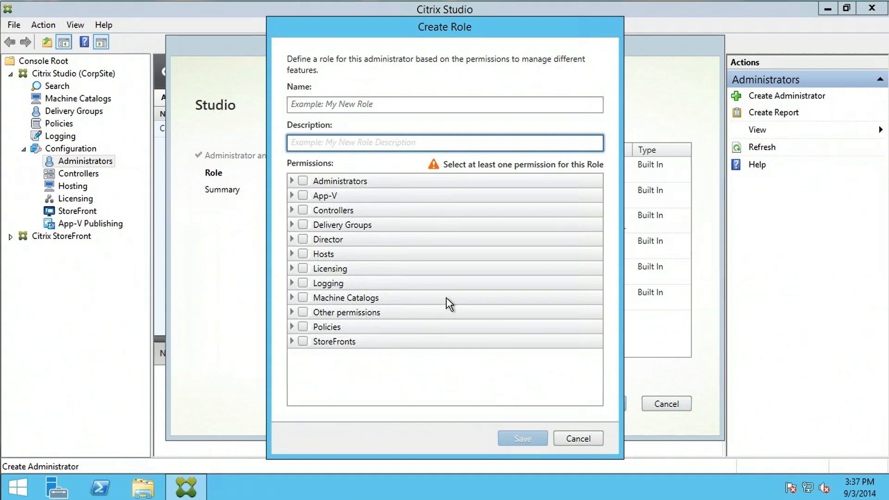
left_click(581, 438)
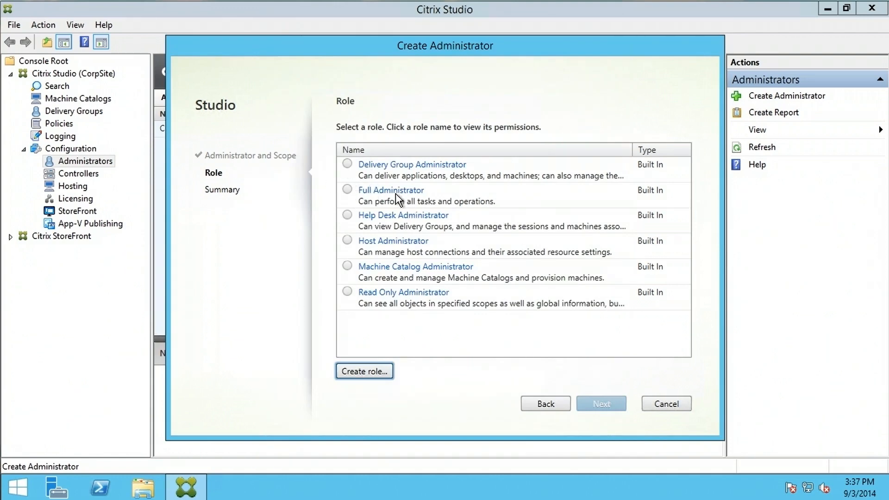
left_click(349, 189)
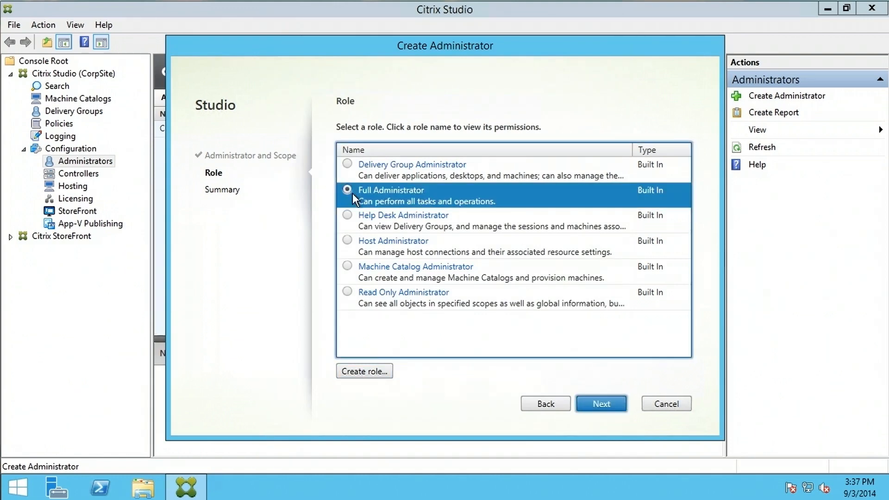
left_click(613, 404)
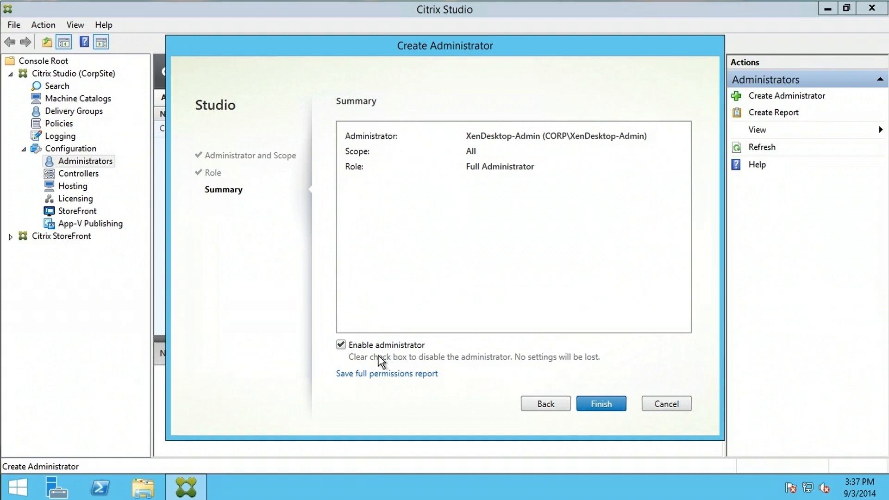
- Leave Enable administrator checked after toggling it off and on, and finish the wizard
left_click(342, 344)
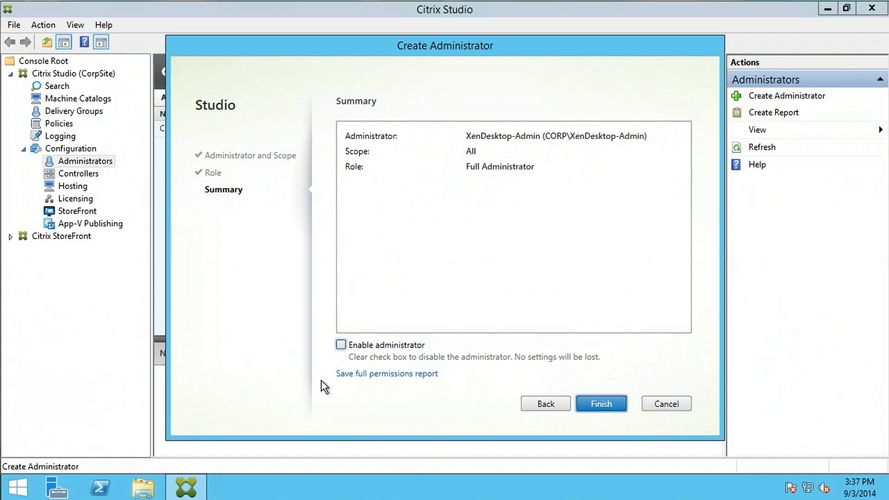
left_click(342, 346)
left_click(606, 404)
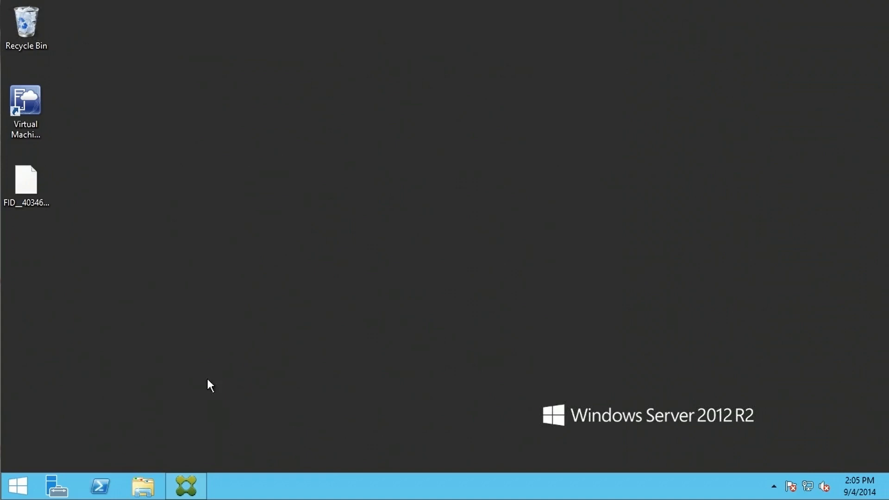
- Reopen Citrix Studio and navigate CorpSite's configuration to the Administrators list
left_click(189, 487)
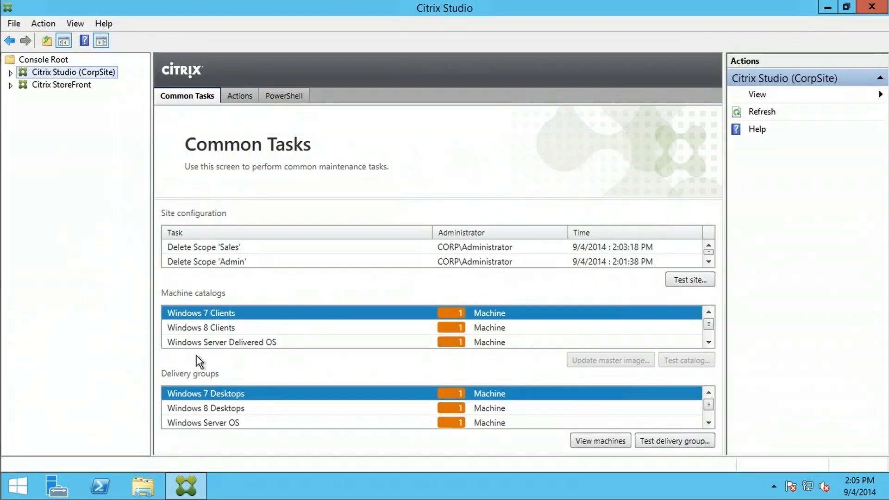
left_click(10, 73)
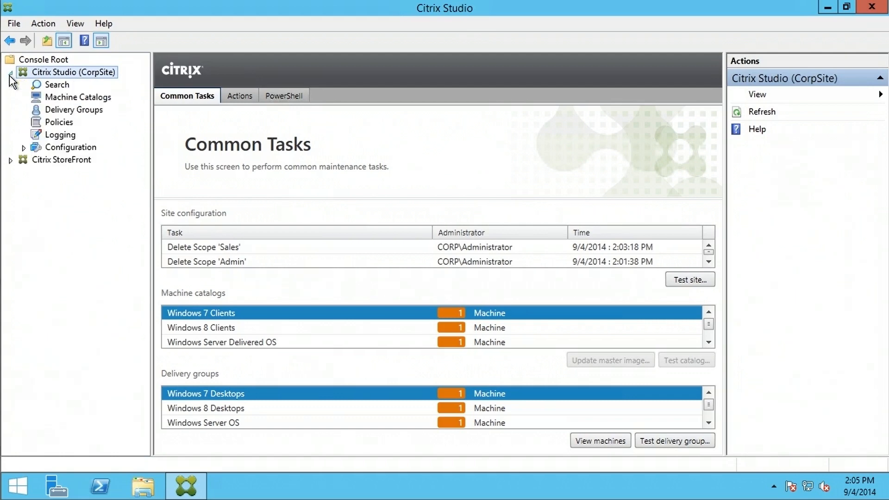
left_click(23, 148)
left_click(58, 148)
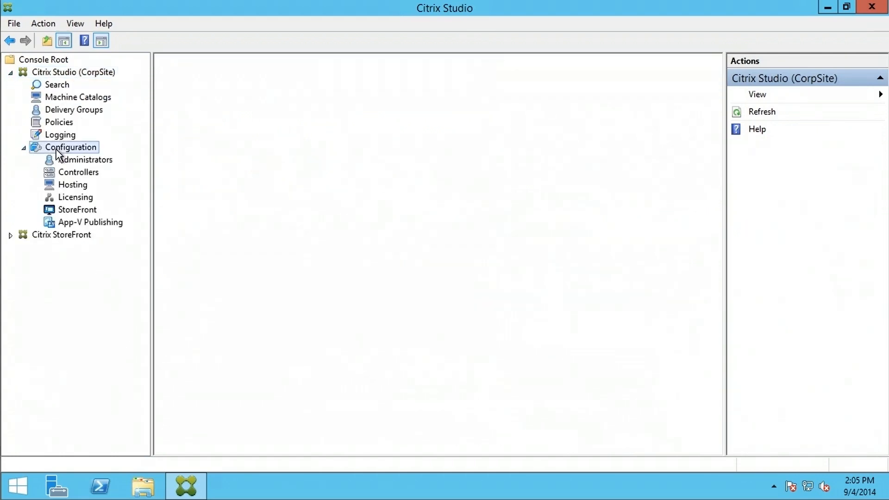
left_click(88, 157)
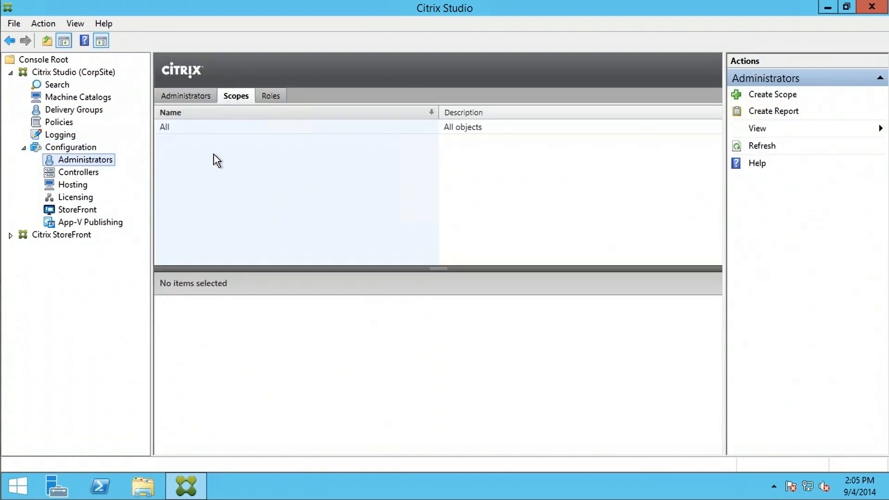
left_click(188, 94)
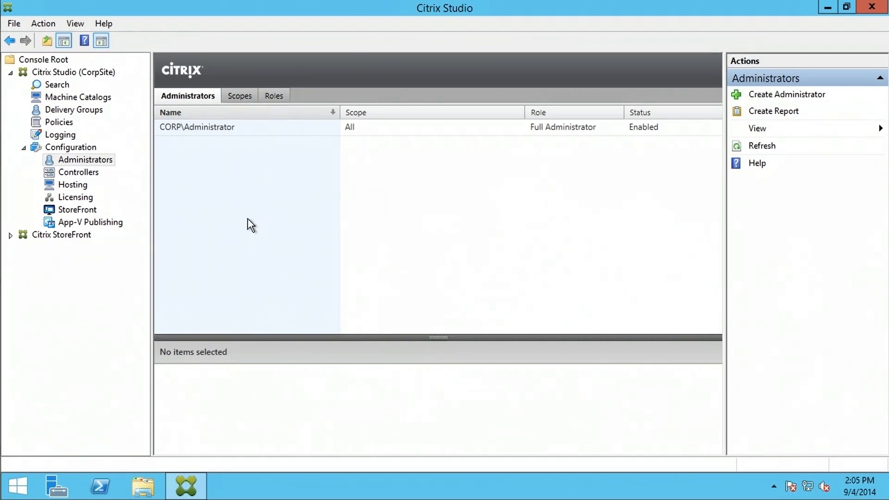
- View the Scopes list and the built-in Roles, then return to Scopes
left_click(238, 96)
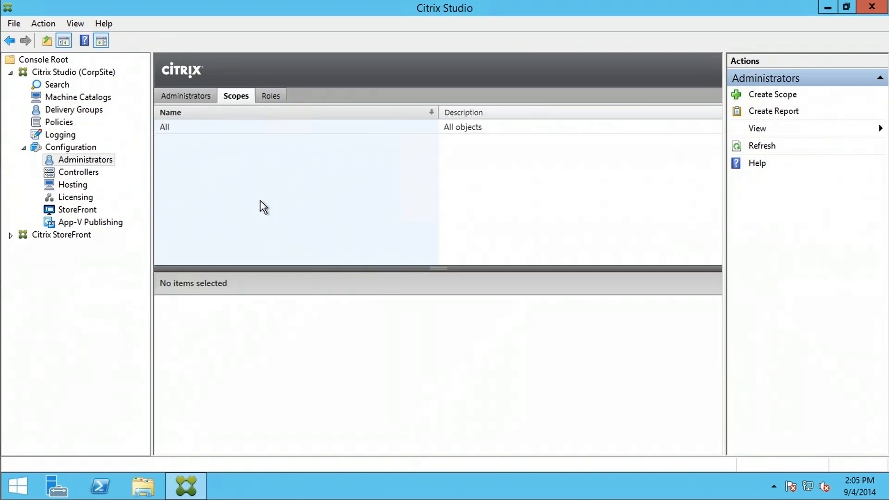
left_click(270, 95)
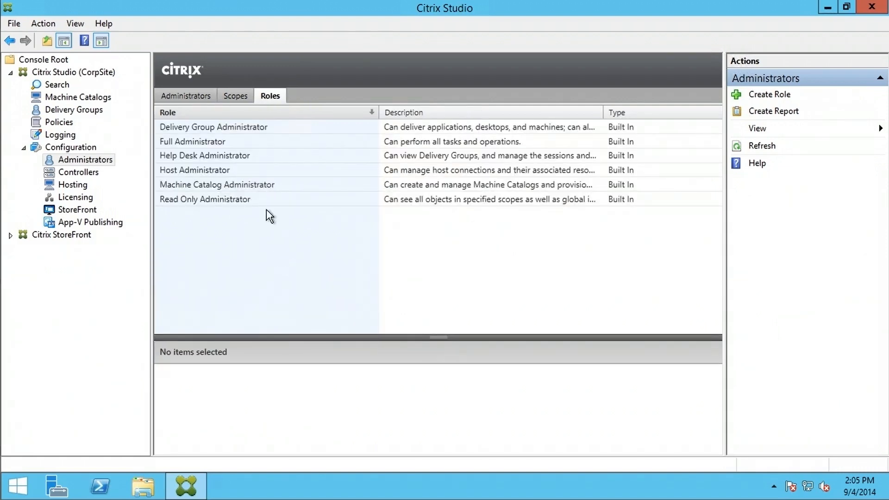
left_click(240, 97)
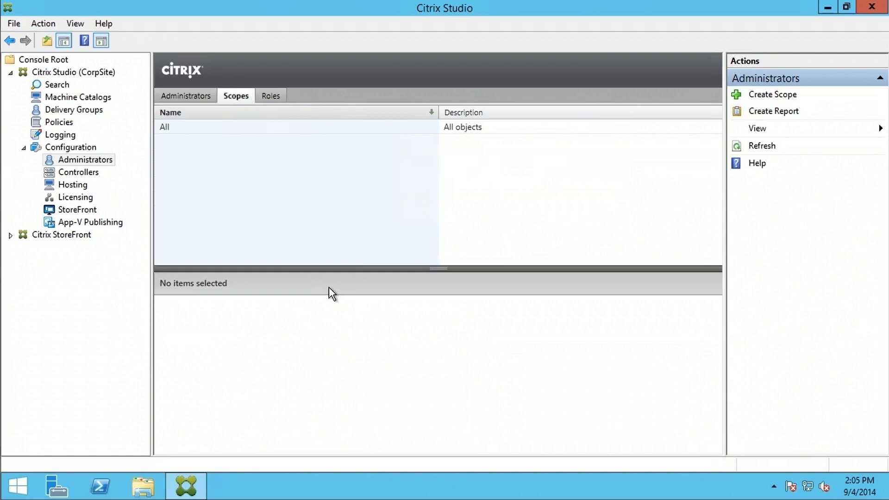
- Inspect the All scope's covered objects and its administrators
left_click(267, 131)
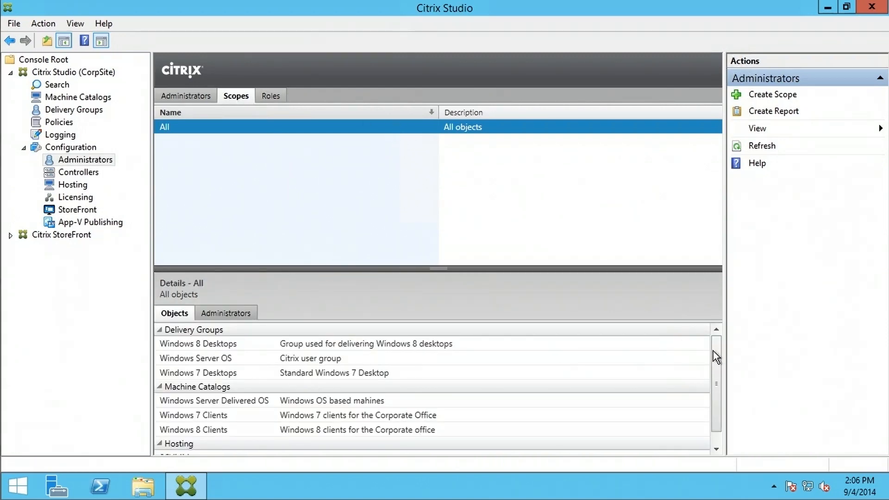
left_click_drag(716, 357, 719, 371)
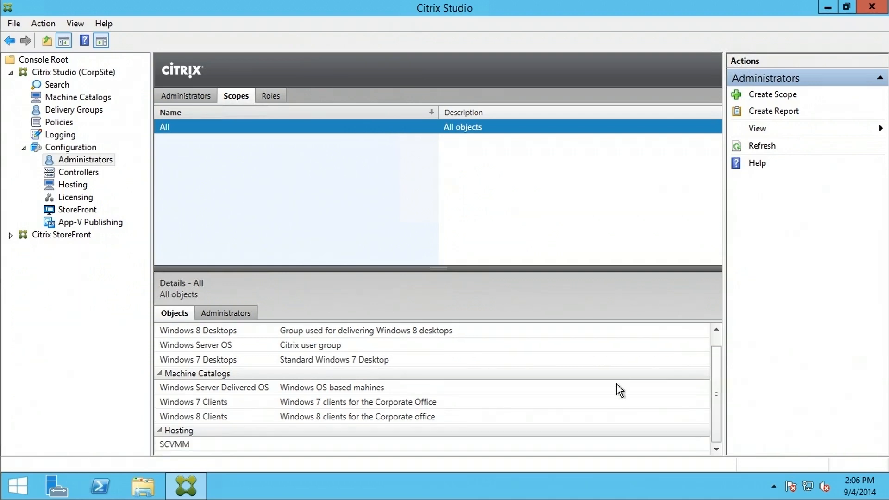
left_click(225, 314)
left_click(174, 315)
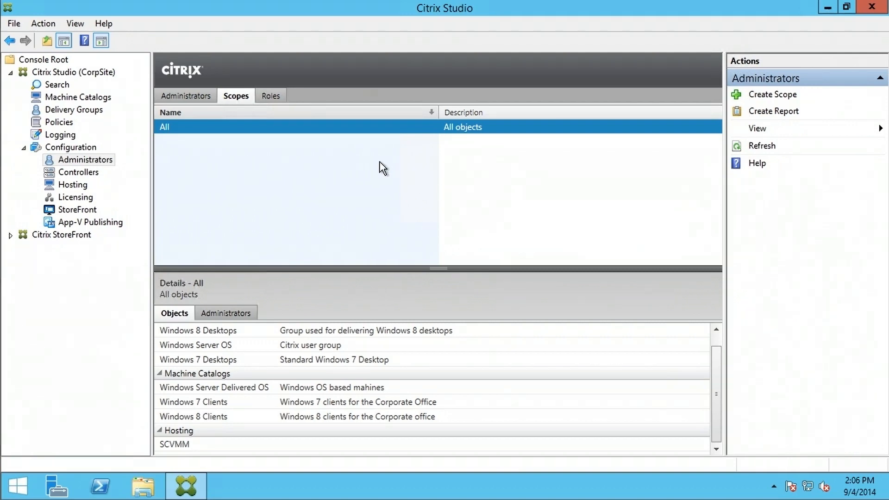
- Create the Sales scope, described as Sales, including the Windows 7 Clients machine catalog
left_click(762, 98)
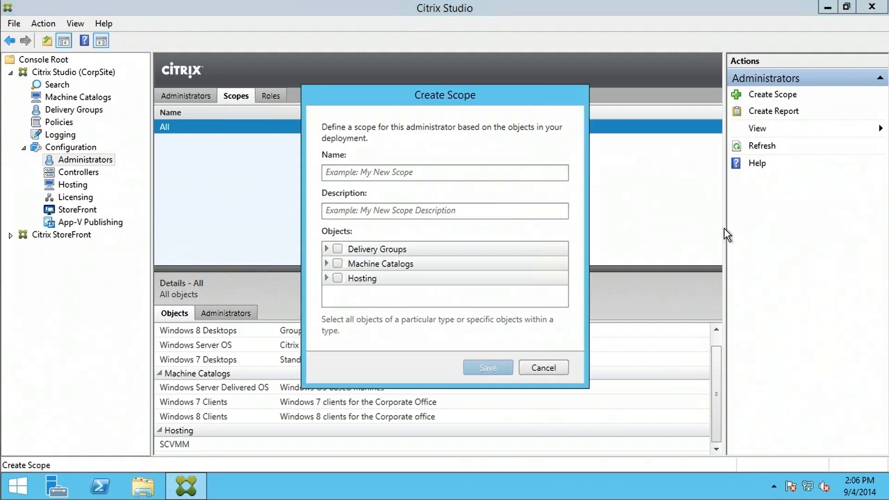
left_click(433, 174)
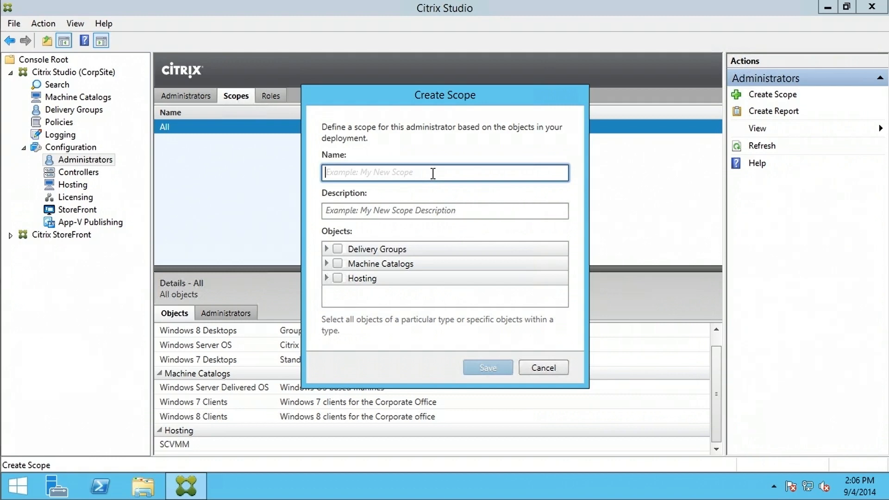
type("sales")
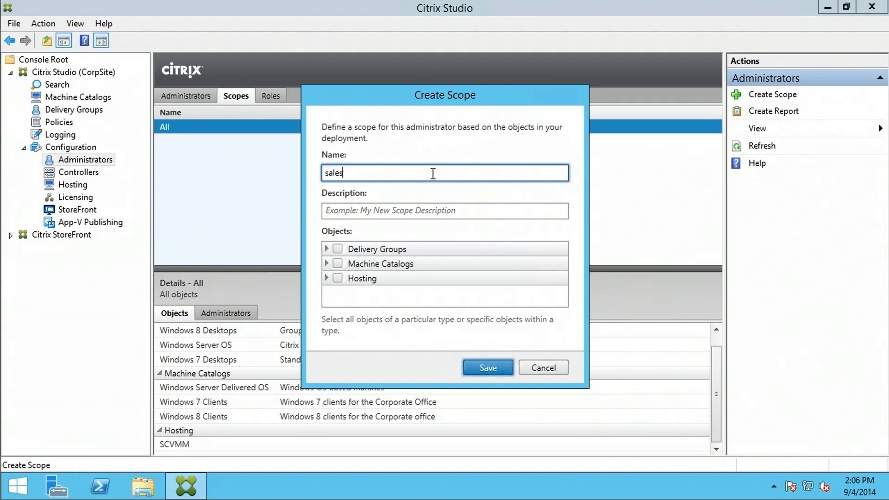
key("BackSpace")
key("BackSpace")
key("BackSpace")
key("BackSpace")
key("BackSpace")
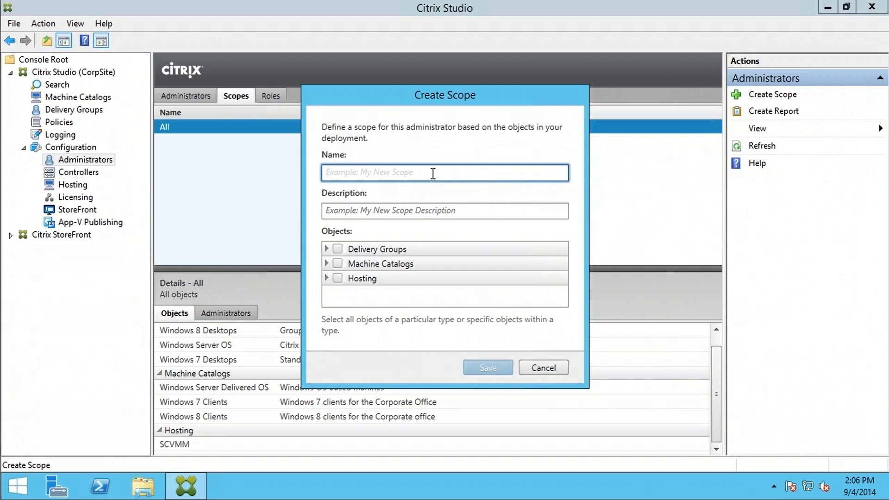
type("Sales")
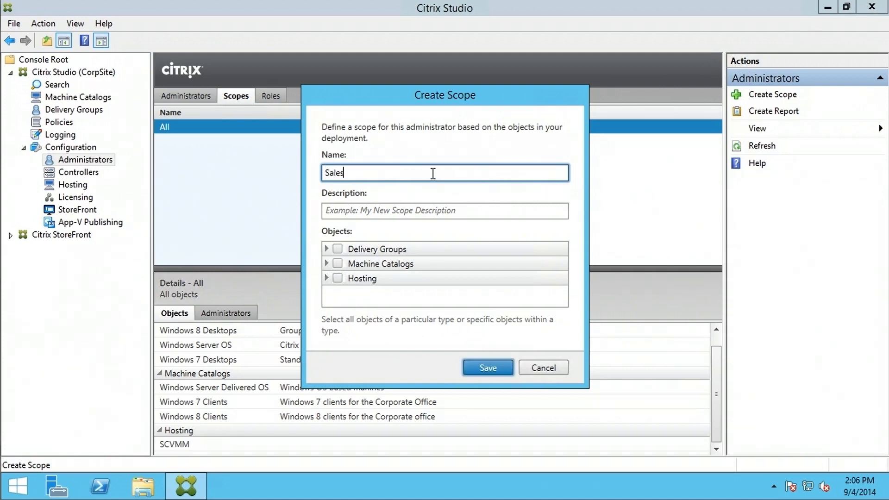
key("Tab")
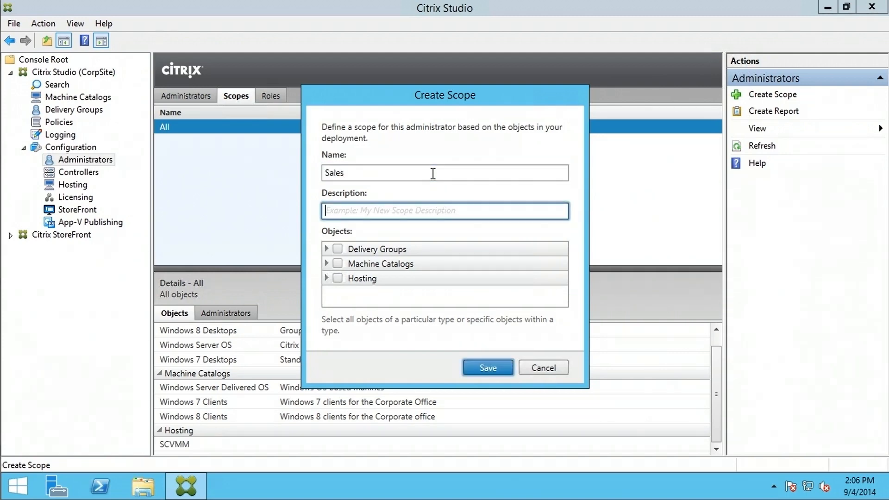
type("Sales")
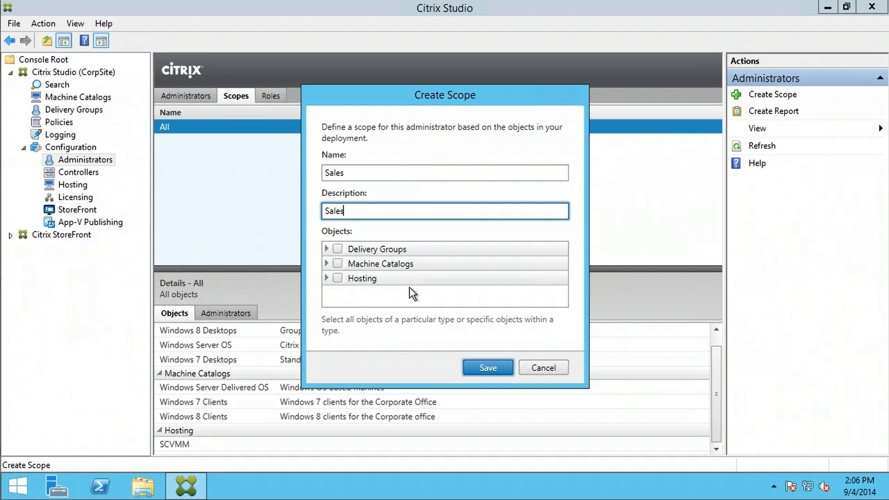
left_click(327, 263)
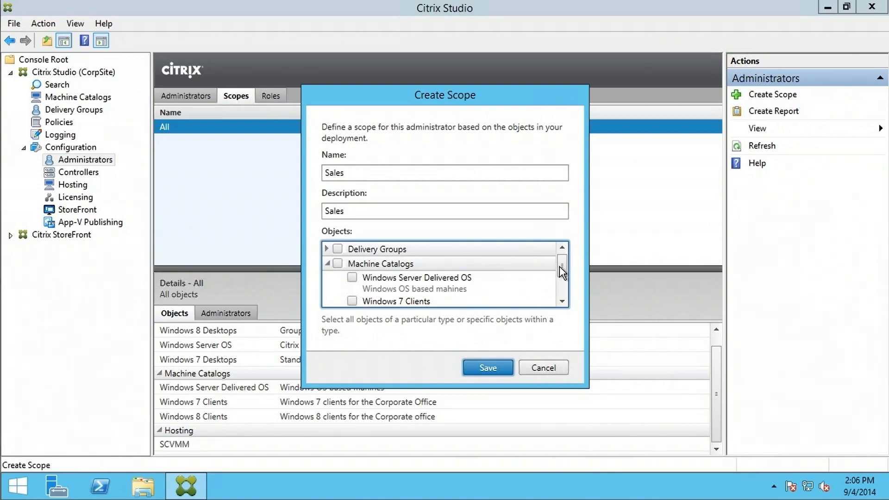
scroll(563, 272, "down", 2)
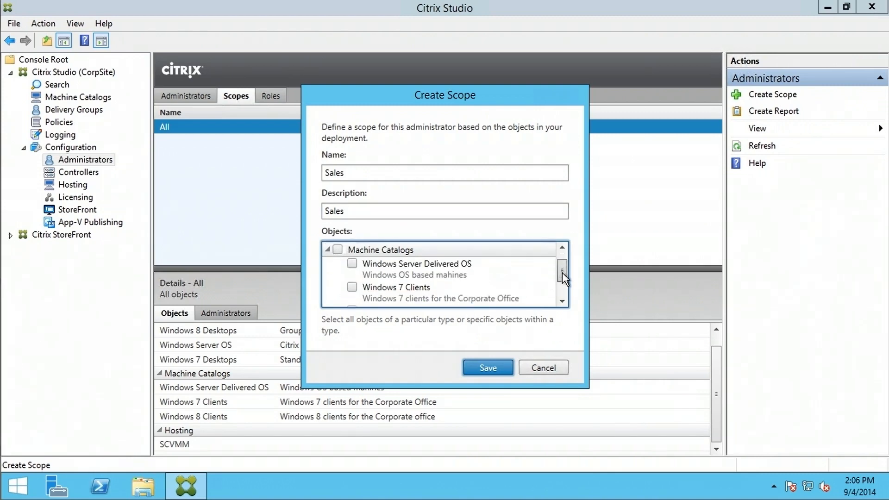
left_click(352, 275)
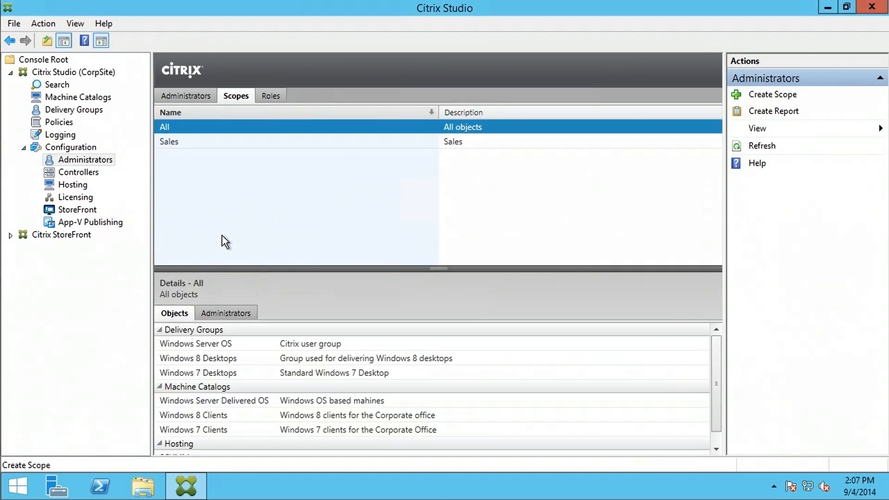
- Select the Sales scope to view its details showing only the Windows 7 Clients catalog
left_click(207, 141)
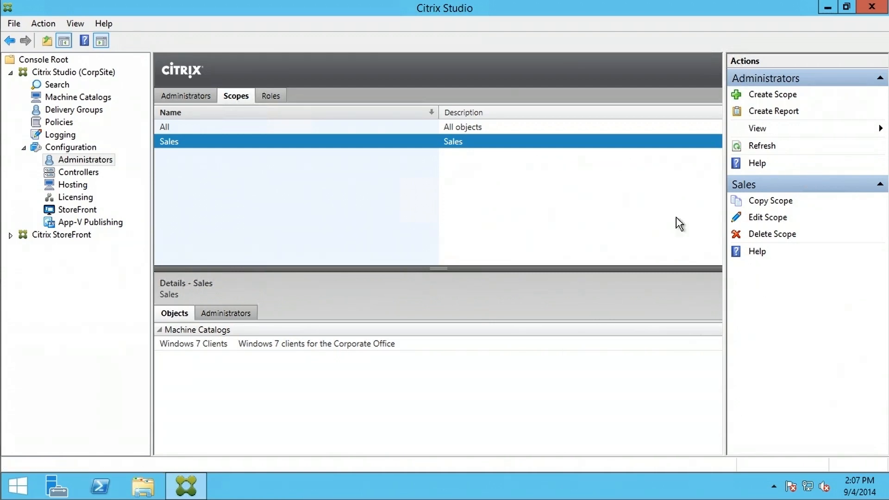
- Start a delegated administration report and choose the Administrator account as its subject
left_click(770, 113)
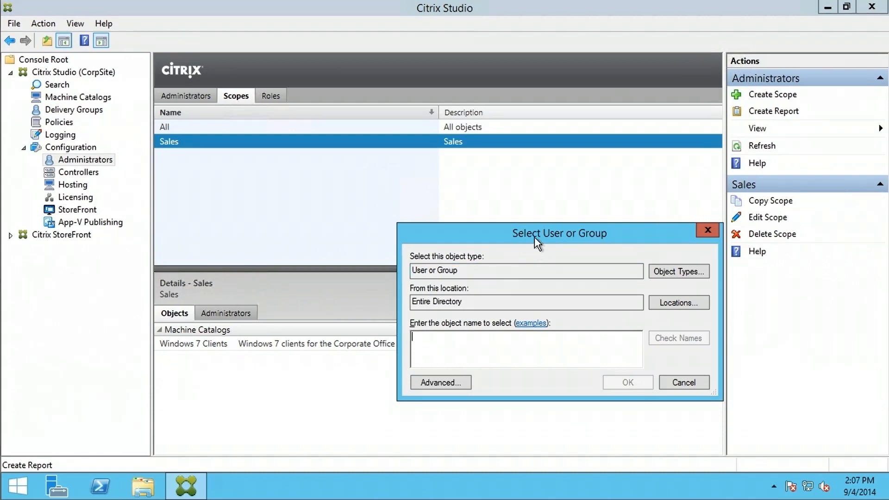
left_click_drag(533, 243, 410, 169)
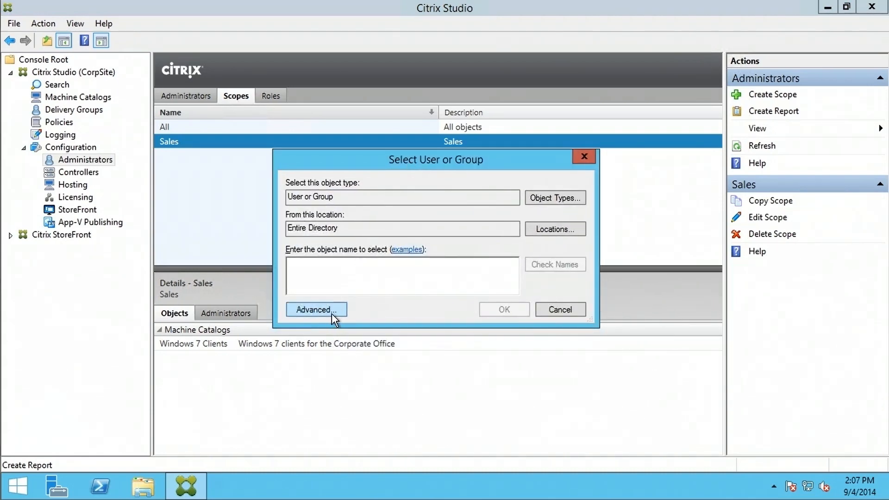
left_click(318, 310)
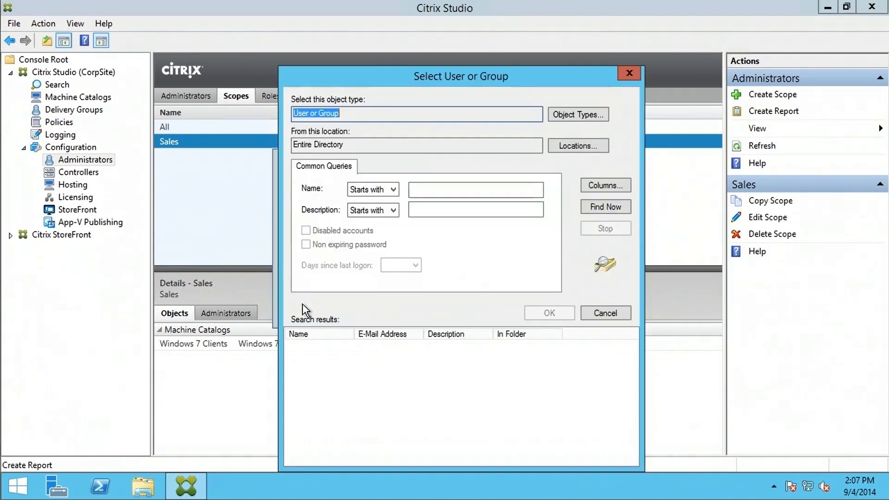
left_click(592, 205)
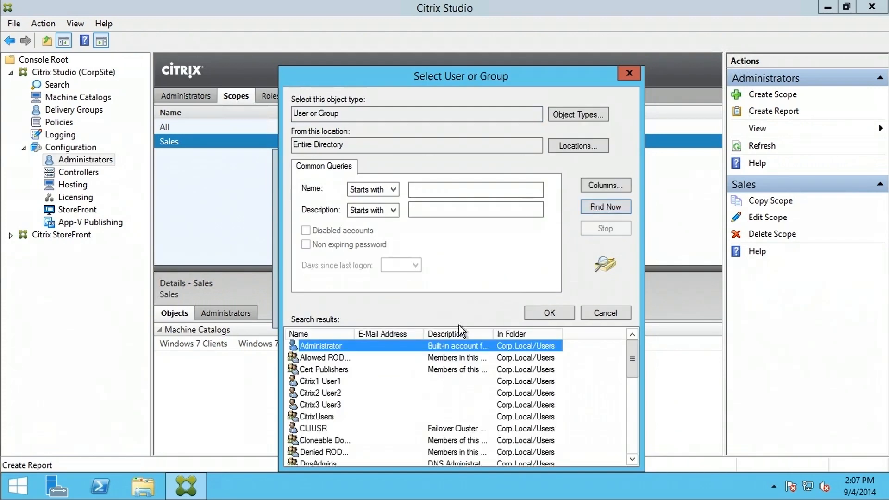
left_click(561, 314)
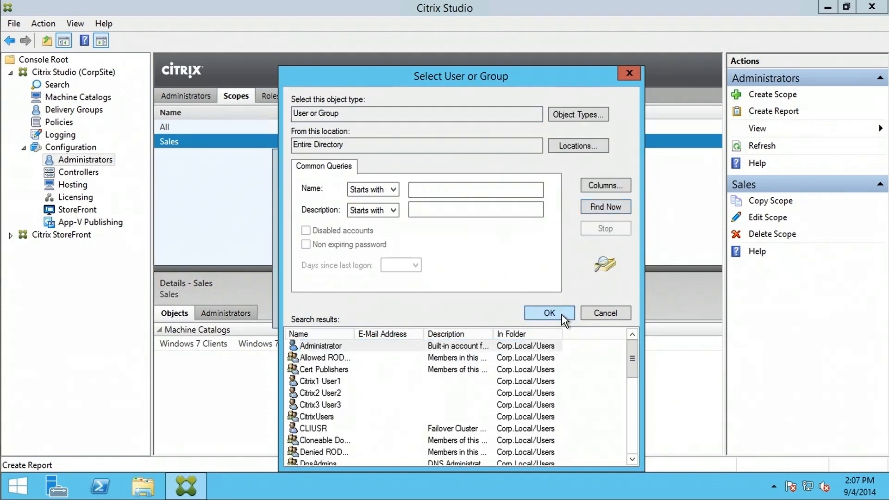
left_click(504, 309)
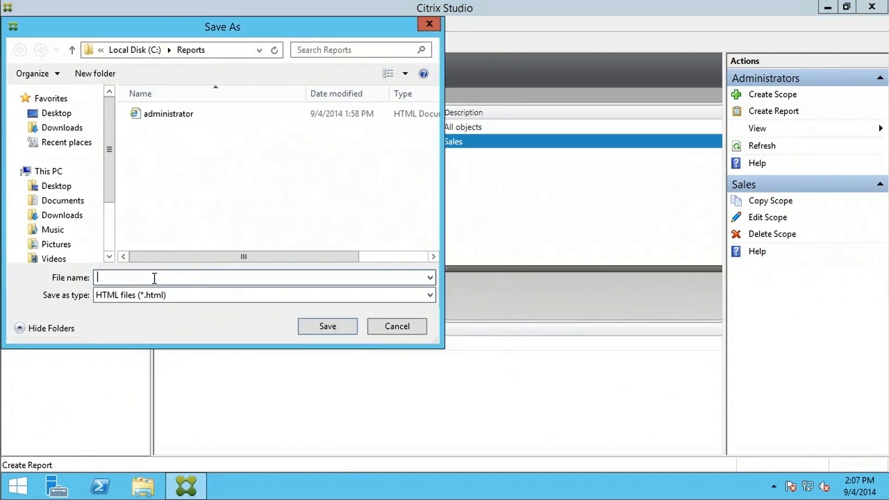
- Save the report as administrator.html in C:\Reports, overwriting the existing file
type("admi")
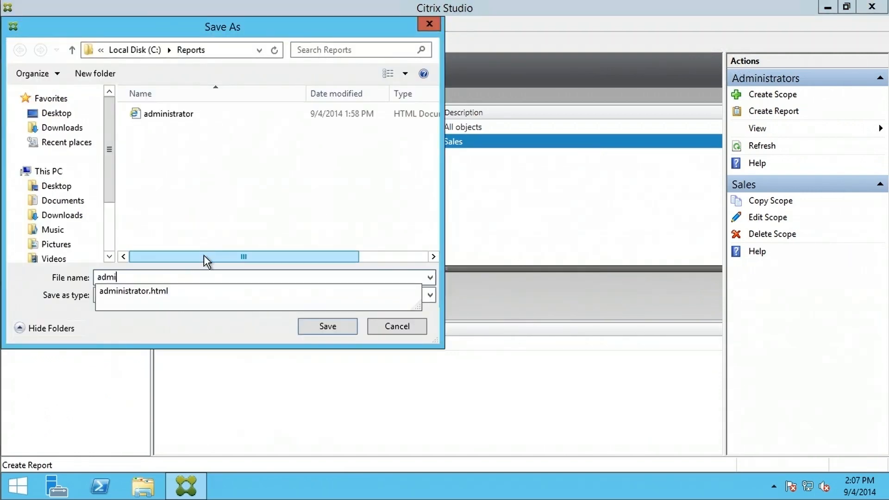
type("nistrator")
left_click(179, 292)
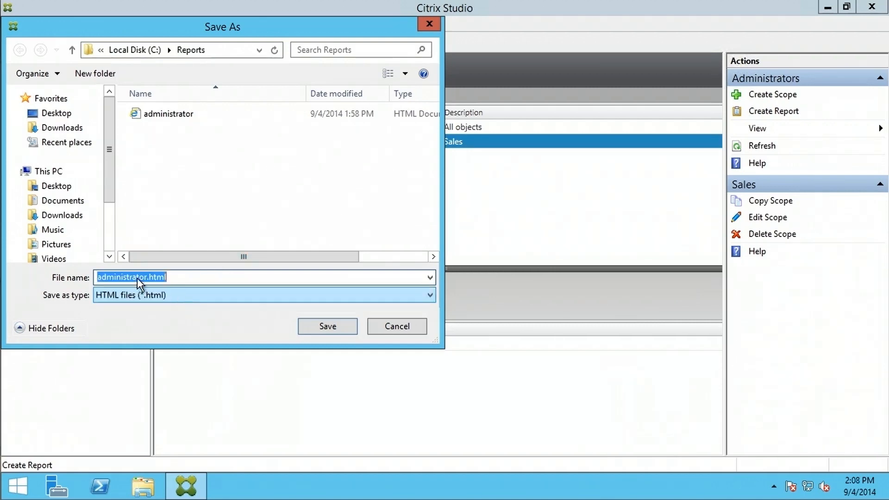
left_click(336, 329)
left_click(476, 243)
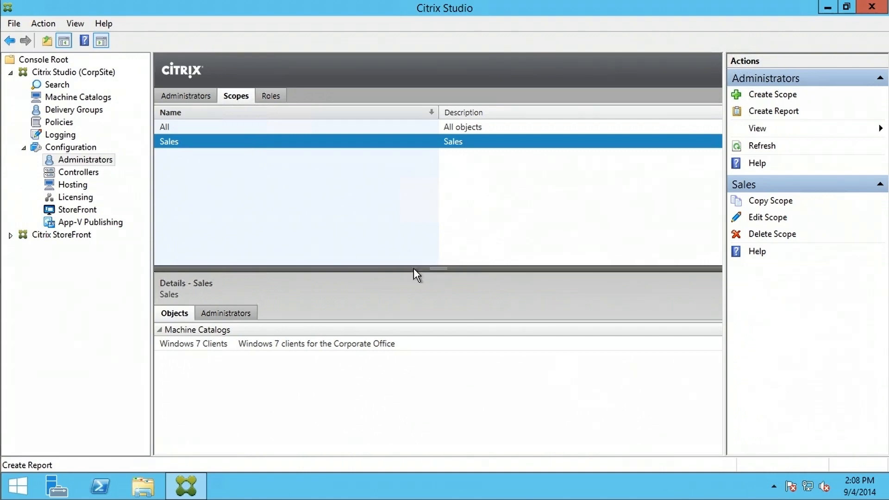
- Open the administrator report from C:\Reports in File Explorer
left_click(147, 487)
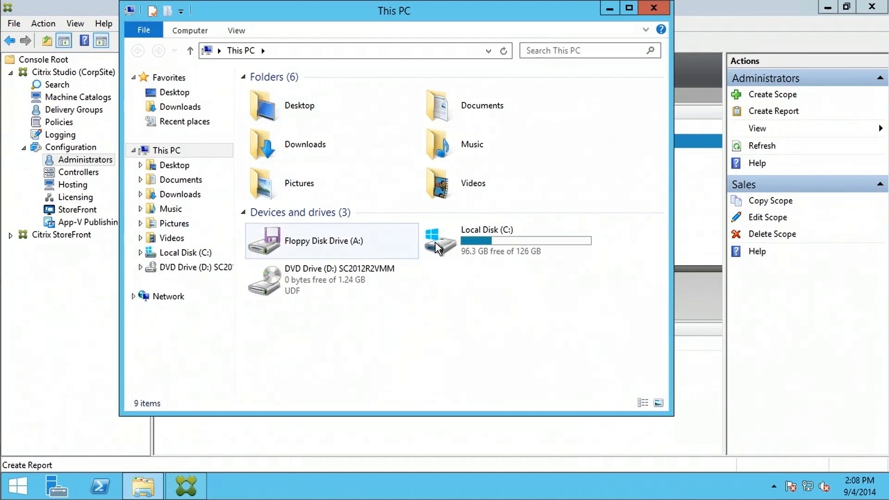
double_click(493, 240)
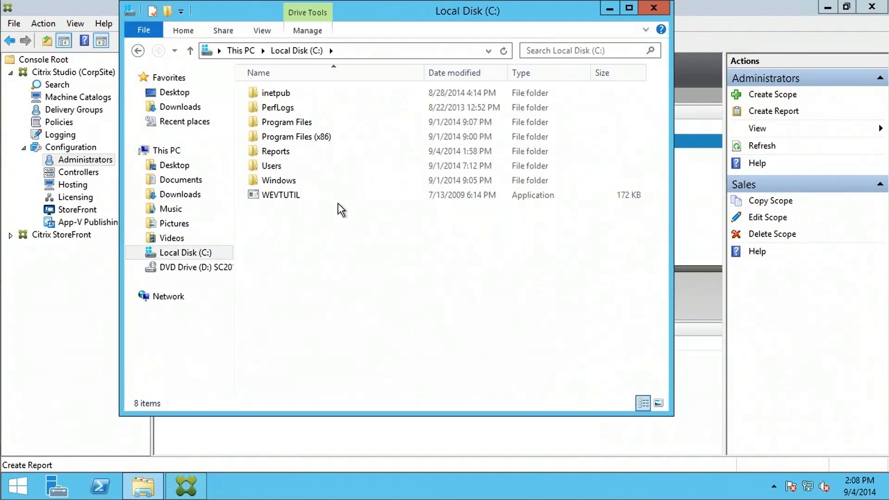
double_click(277, 153)
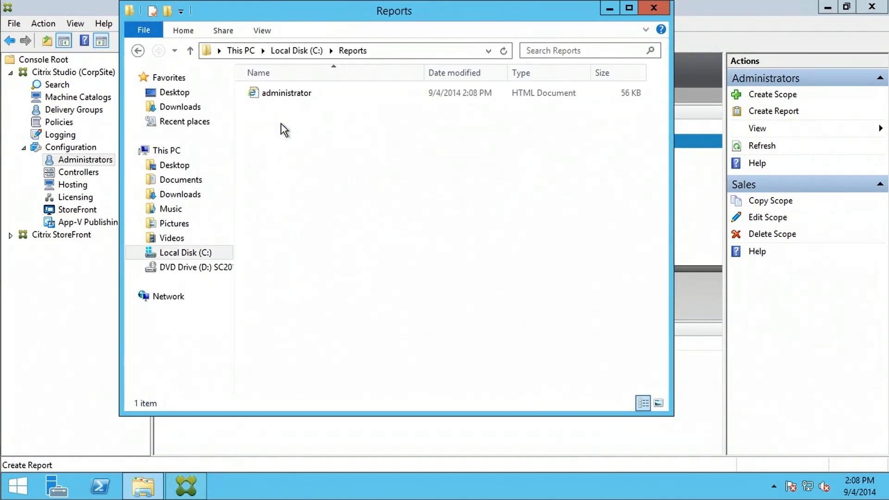
double_click(282, 95)
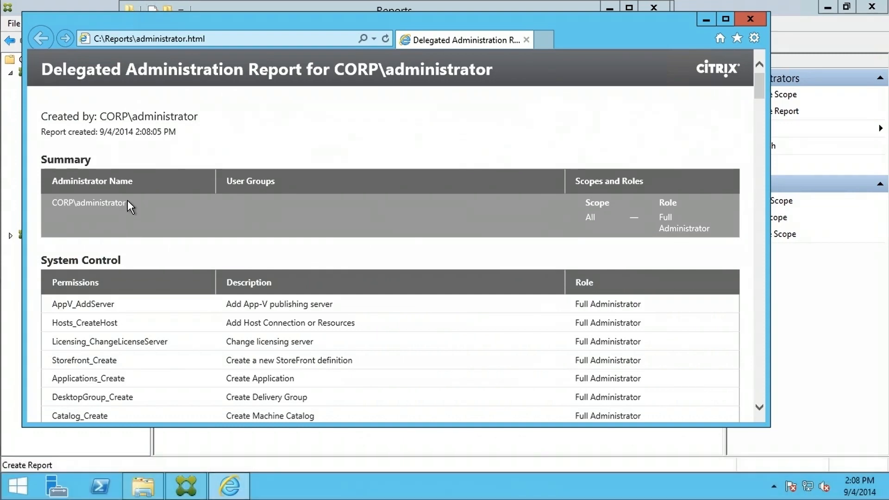
- Read through the report's permissions down to Delivery Groups and SCVMM Resources, then close Internet Explorer
left_click_drag(52, 202, 127, 204)
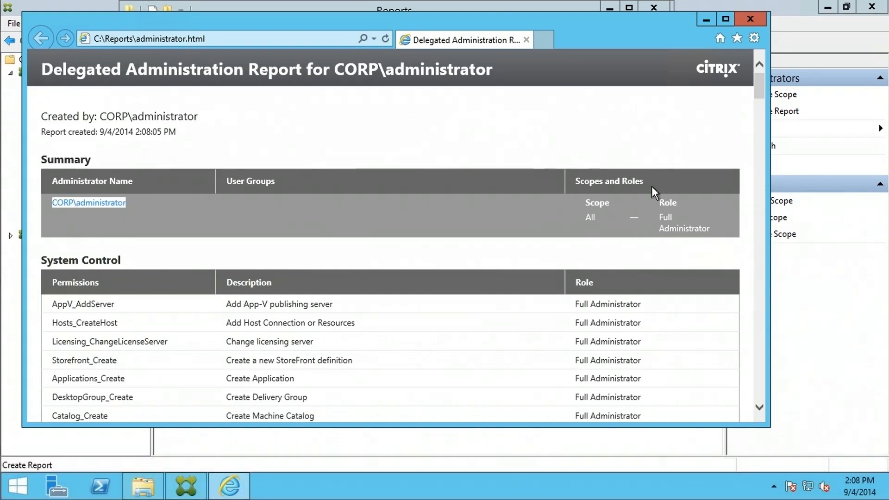
scroll(618, 195, "down", 3)
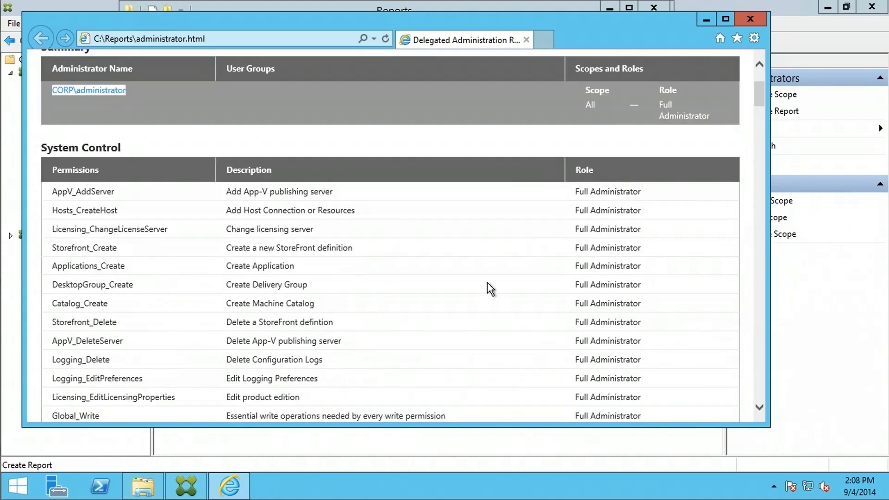
scroll(429, 252, "down", 12)
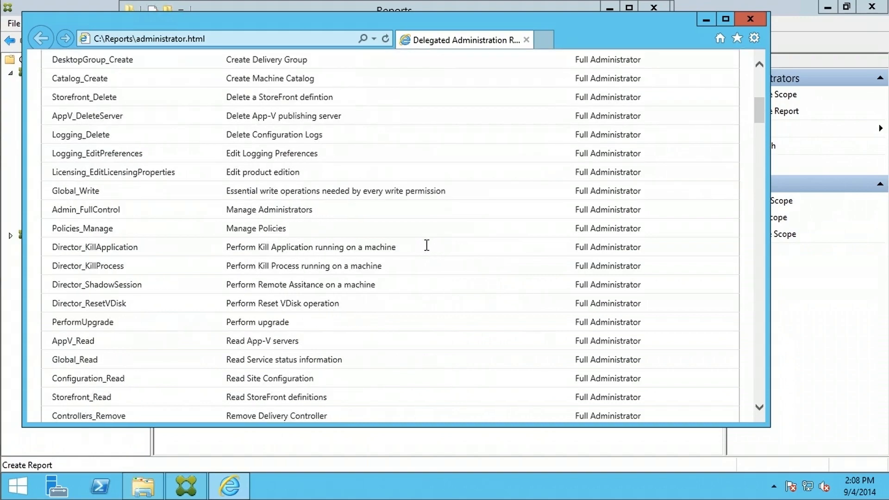
scroll(428, 246, "down", 9)
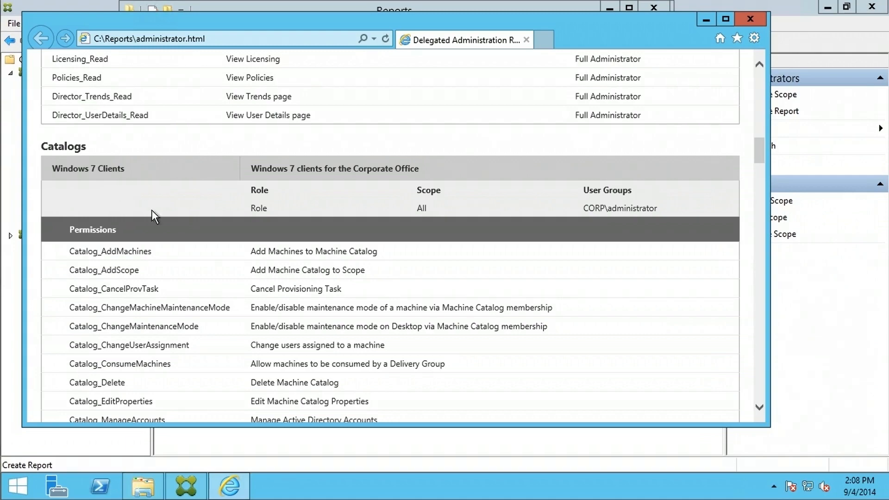
scroll(313, 287, "down", 1)
scroll(317, 244, "down", 10)
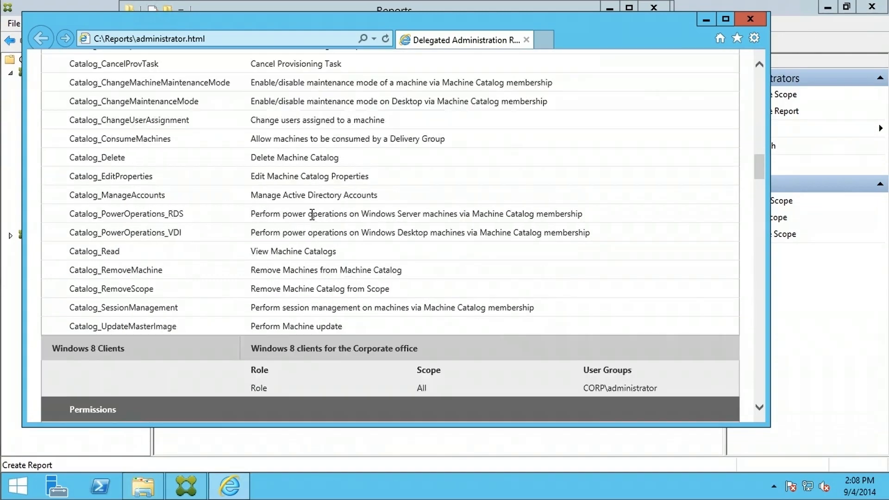
scroll(313, 206, "down", 7)
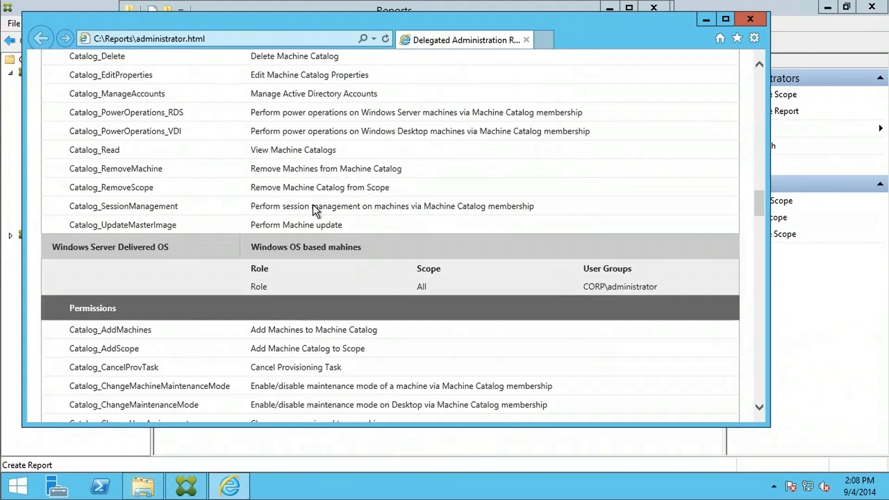
scroll(305, 203, "up", 4)
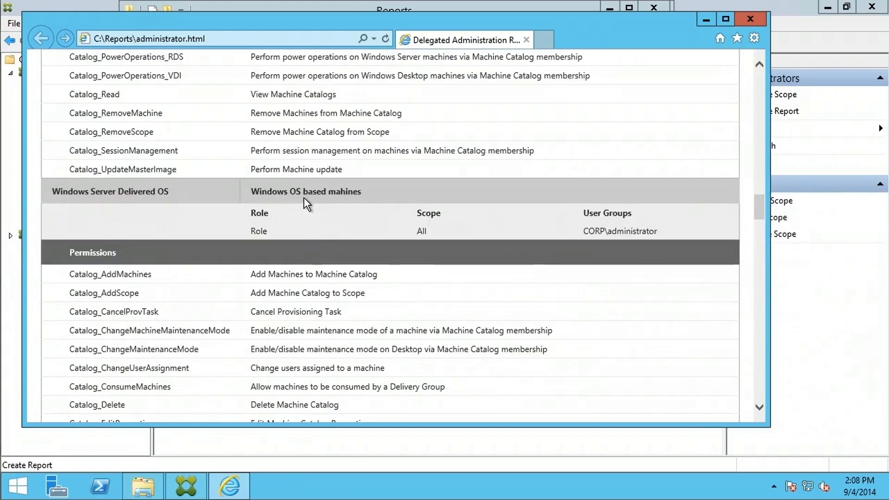
scroll(306, 203, "down", 7)
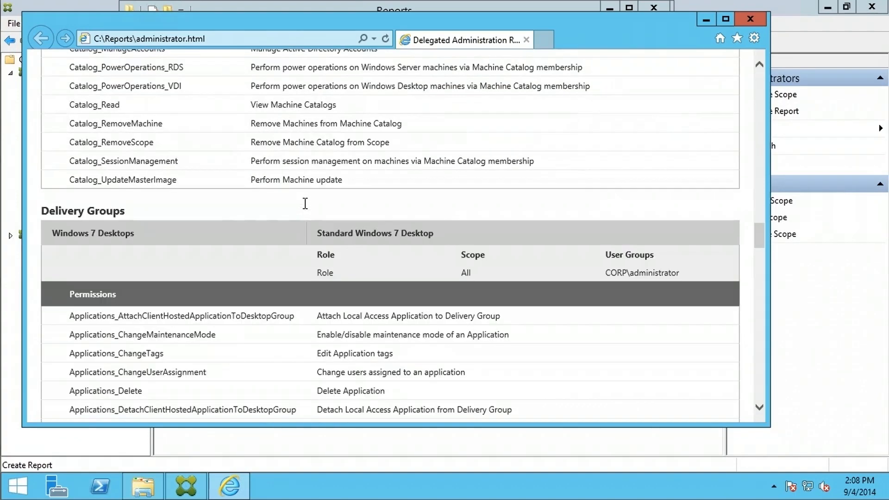
scroll(348, 222, "down", 2)
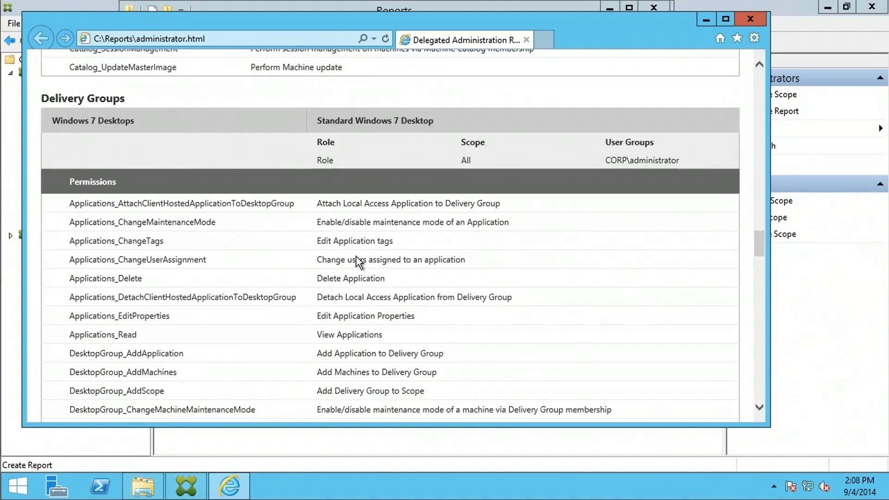
scroll(366, 237, "down", 8)
scroll(366, 237, "down", 10)
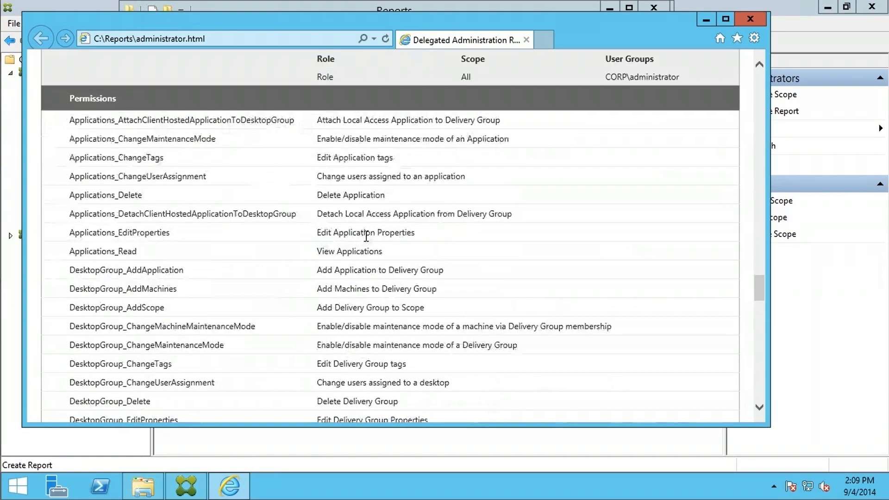
scroll(366, 242, "down", 12)
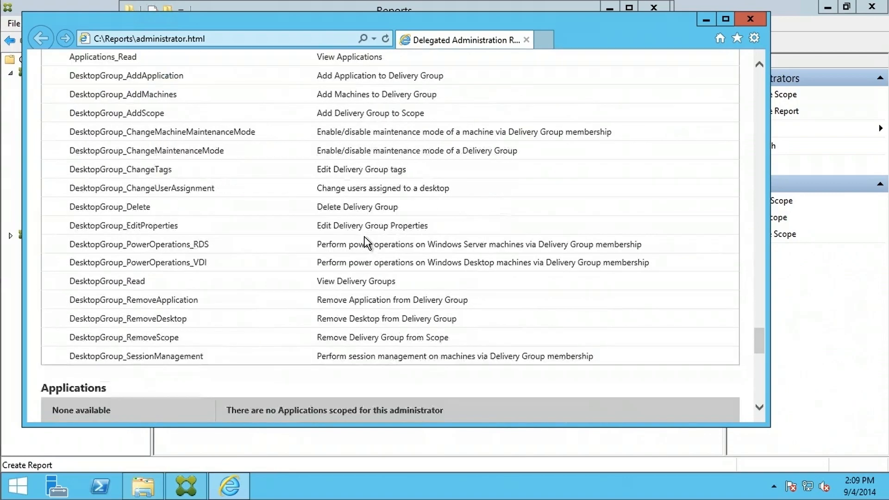
scroll(368, 241, "down", 2)
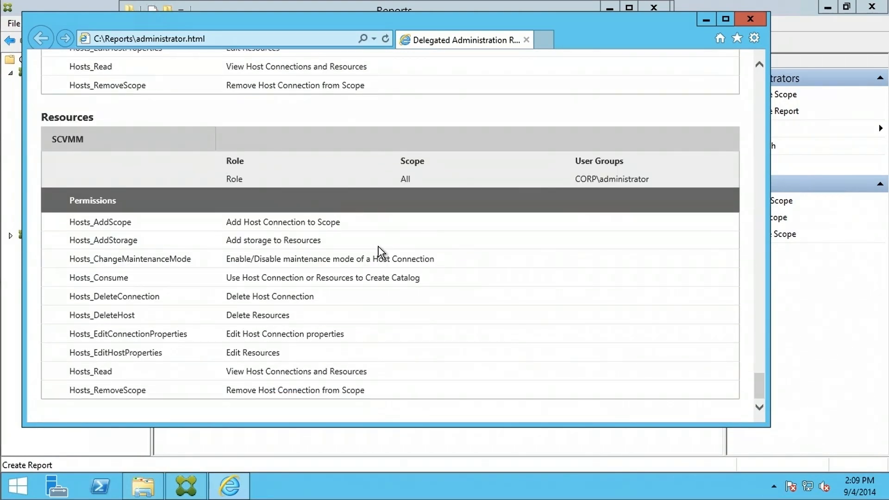
left_click(750, 21)
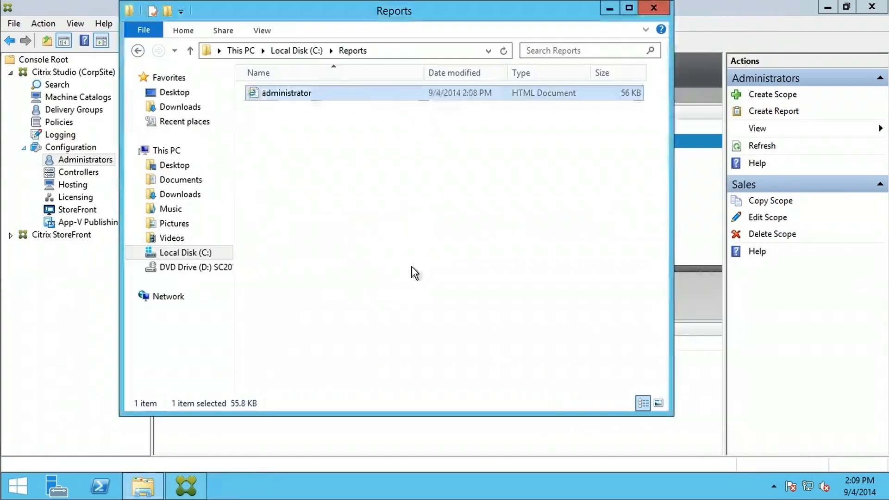
- Close the Reports File Explorer window to return to Citrix Studio's Scopes list
left_click(655, 10)
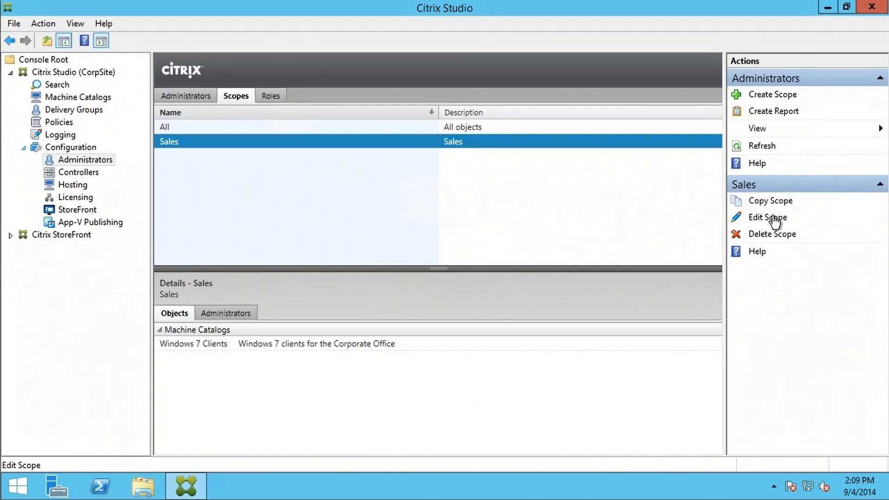
- Copy the Sales scope as 'Test', description 'test', adding the Windows 7 Desktops delivery group
left_click(766, 201)
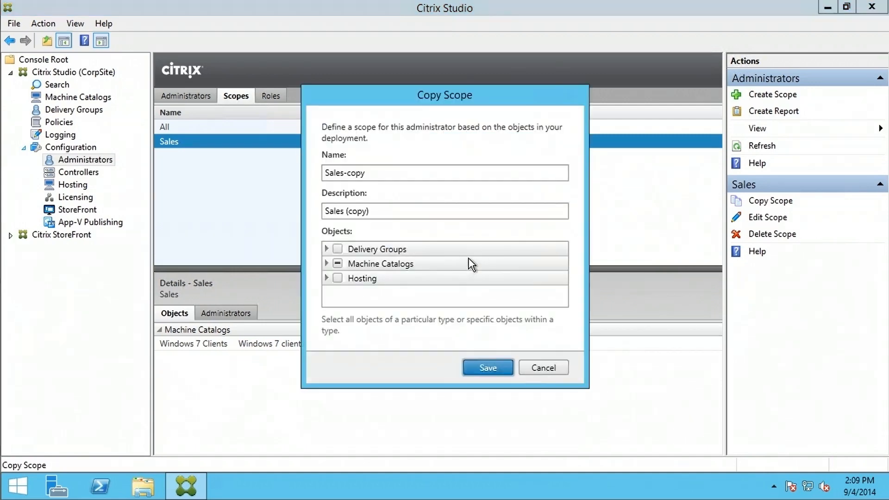
left_click_drag(382, 175, 254, 176)
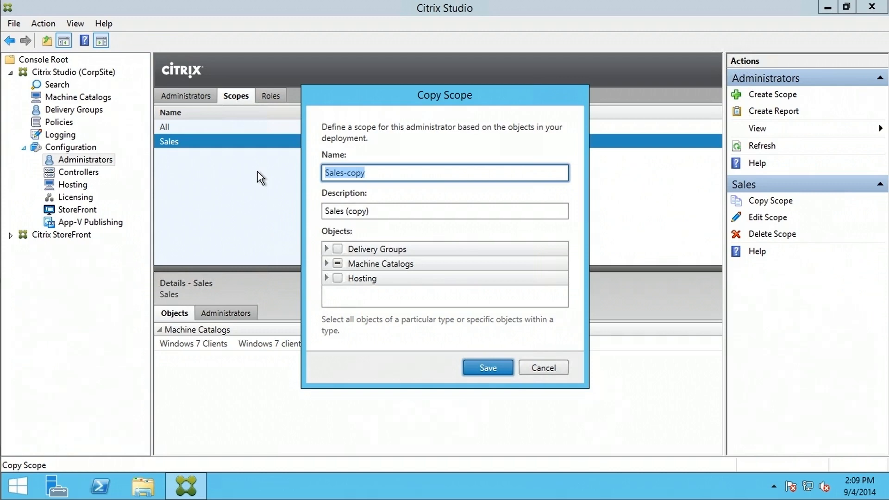
type("Test")
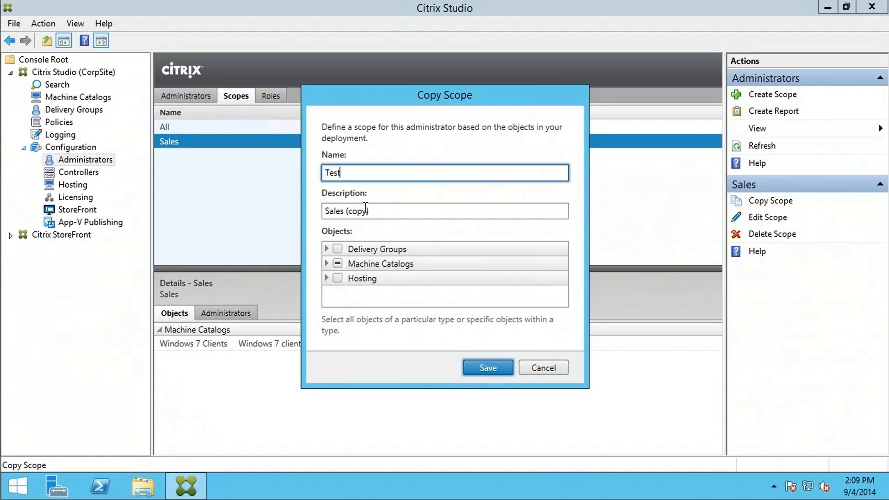
key("Tab")
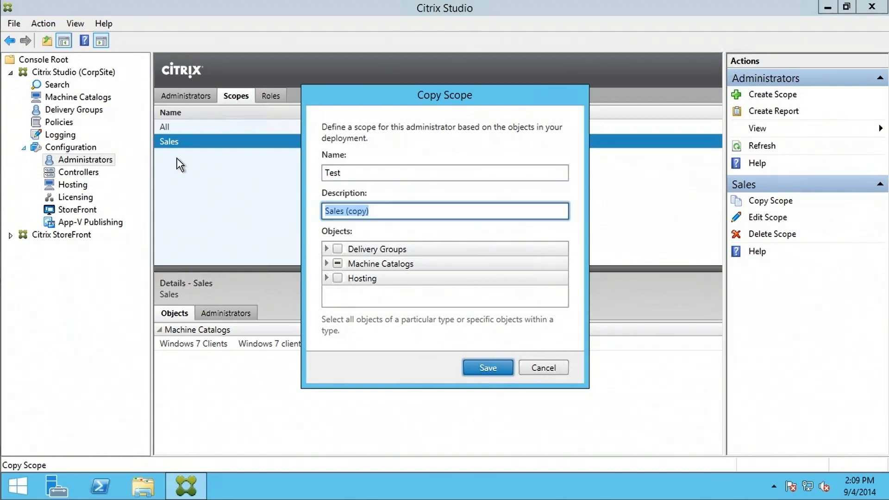
type("test")
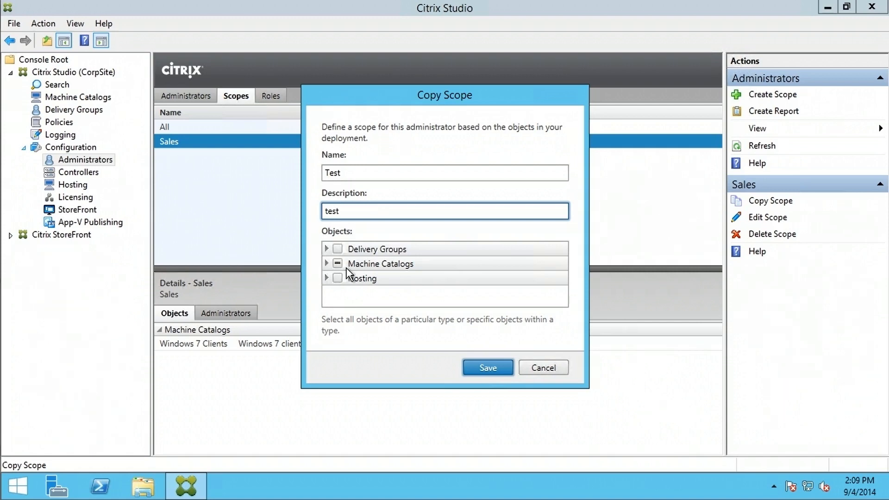
left_click(327, 250)
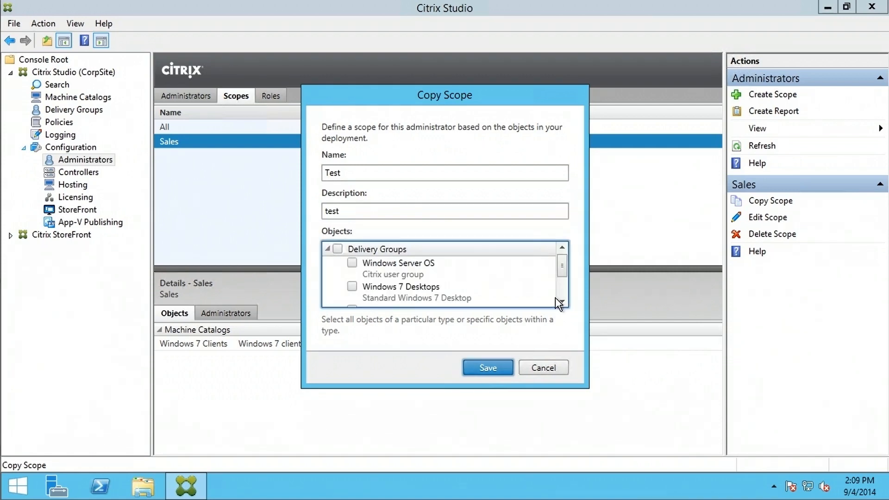
left_click_drag(562, 264, 564, 290)
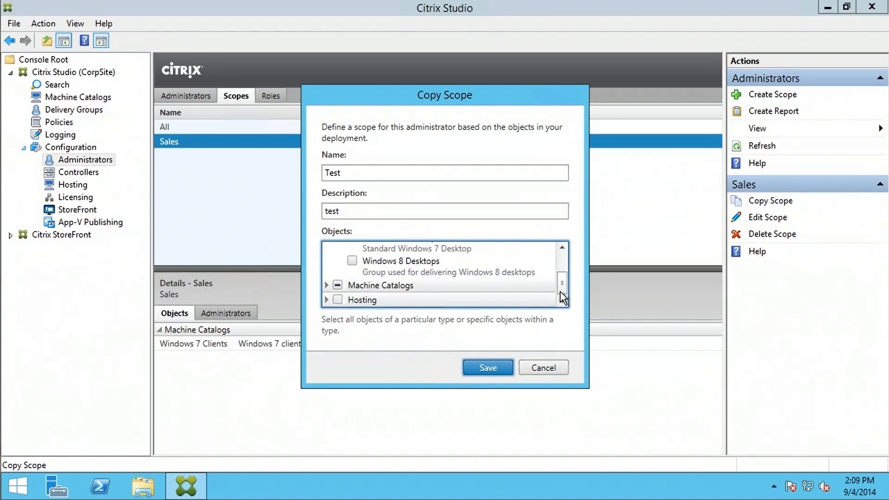
left_click(327, 286)
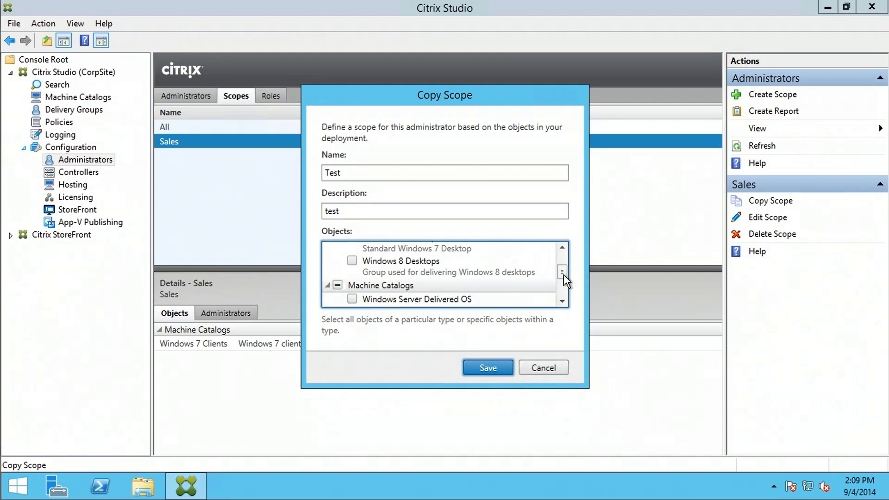
left_click_drag(564, 276, 575, 264)
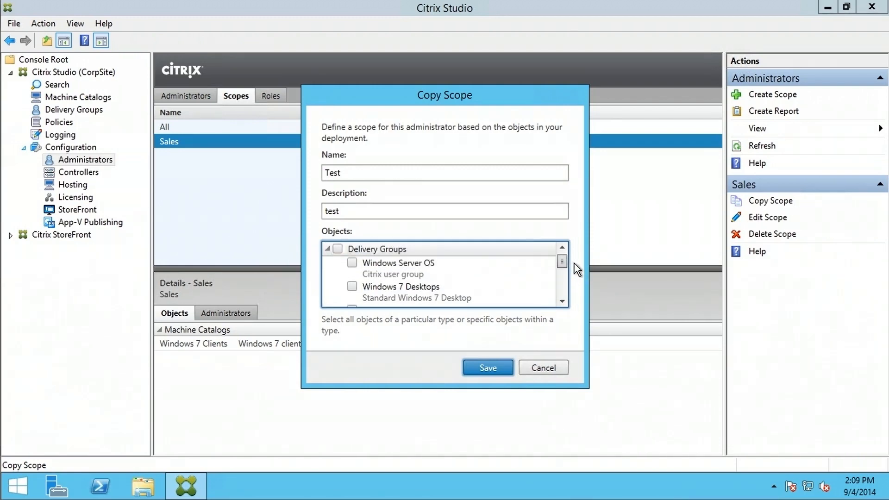
left_click(352, 286)
left_click(491, 369)
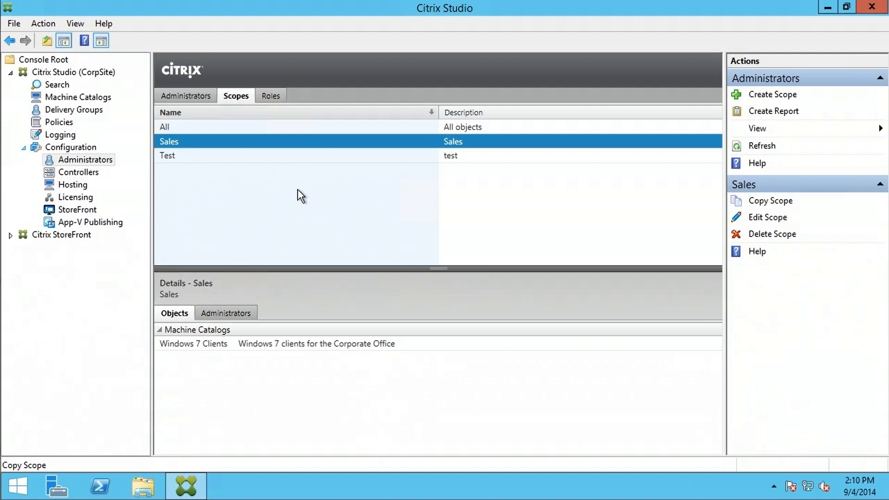
- Review the Test scope's settings unchanged, then delete the Test scope
left_click(224, 158)
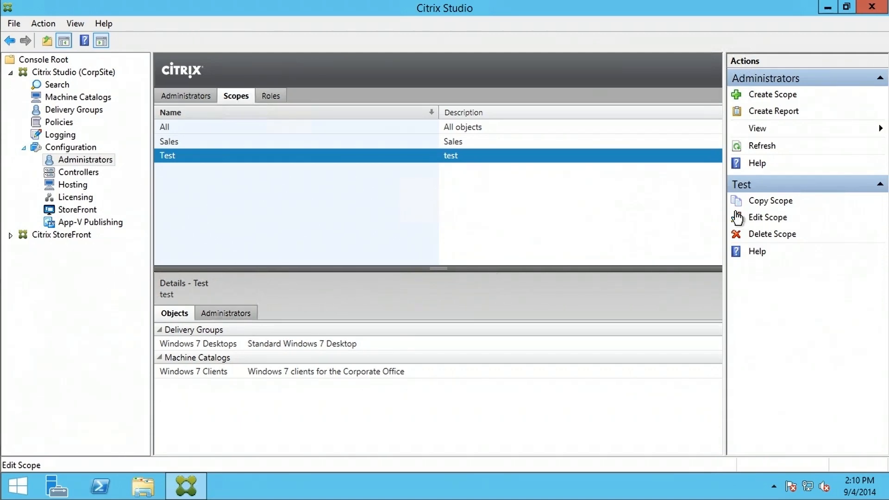
left_click(767, 221)
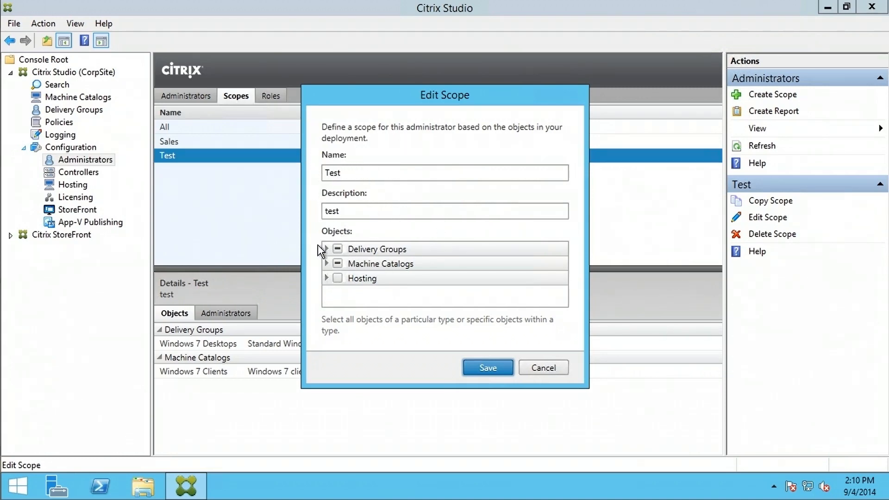
left_click(486, 367)
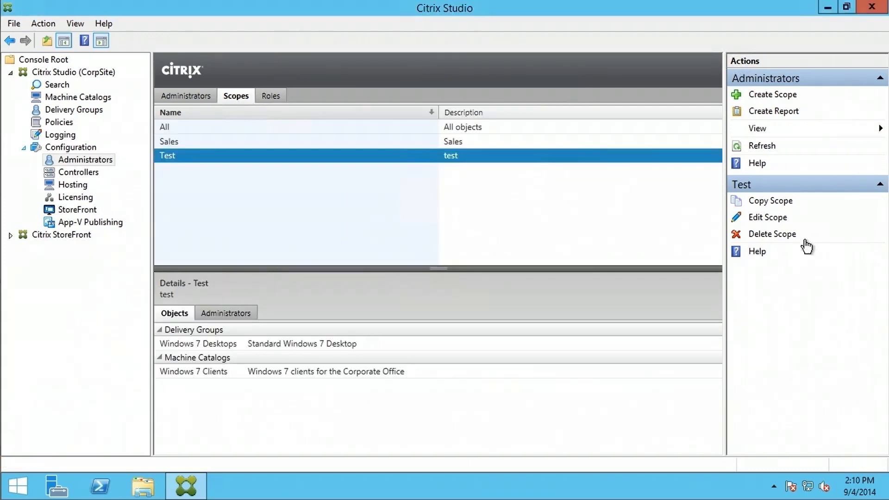
left_click(772, 235)
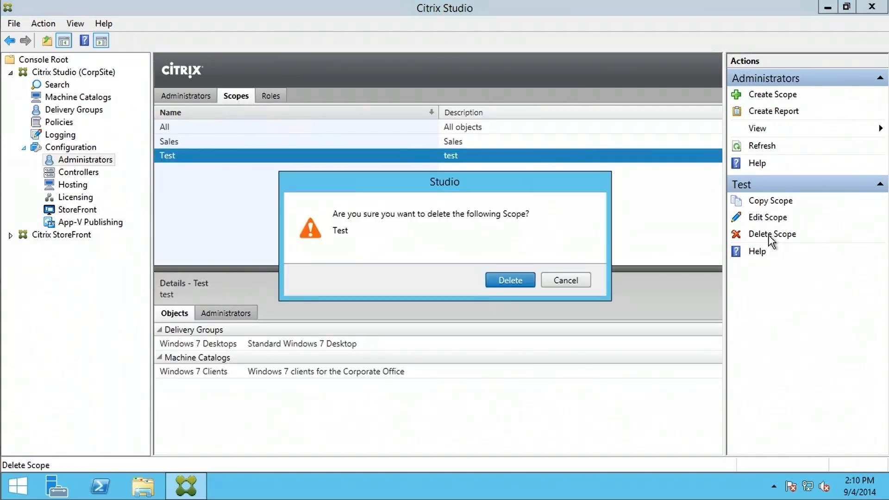
left_click(514, 280)
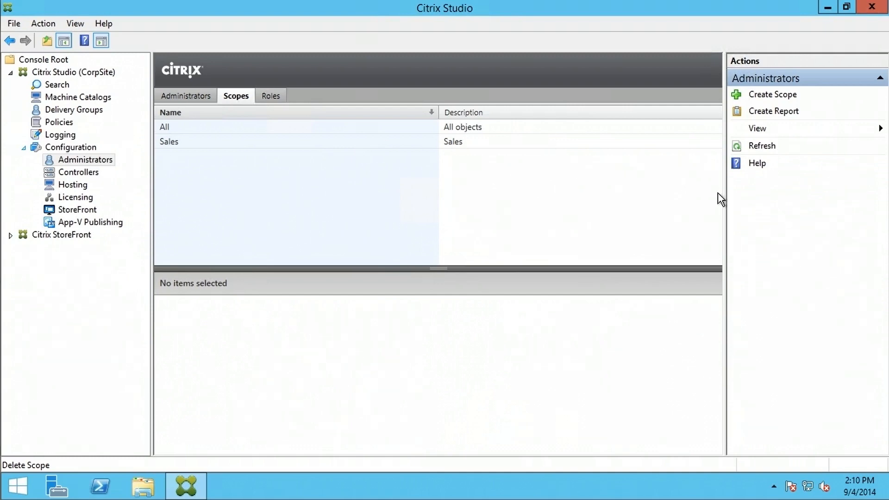
- Look over the Sales scope's available actions, then switch to the administrator Roles list
left_click(340, 142)
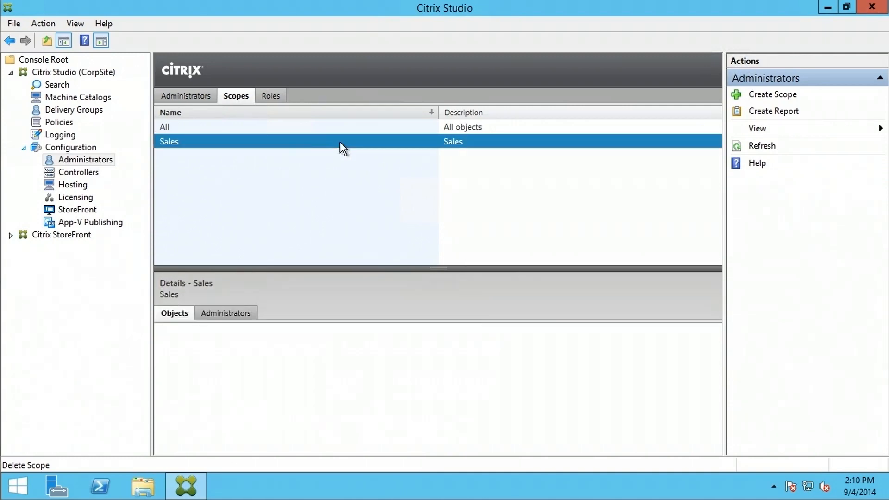
right_click(347, 148)
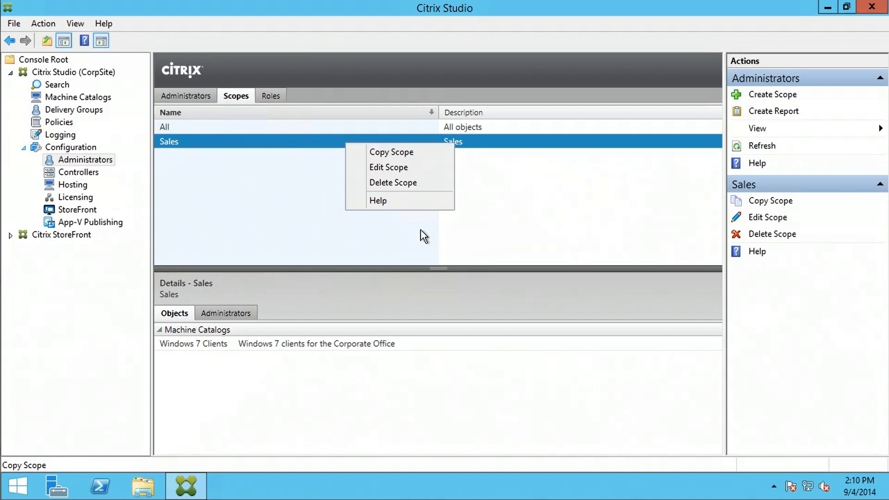
left_click(556, 228)
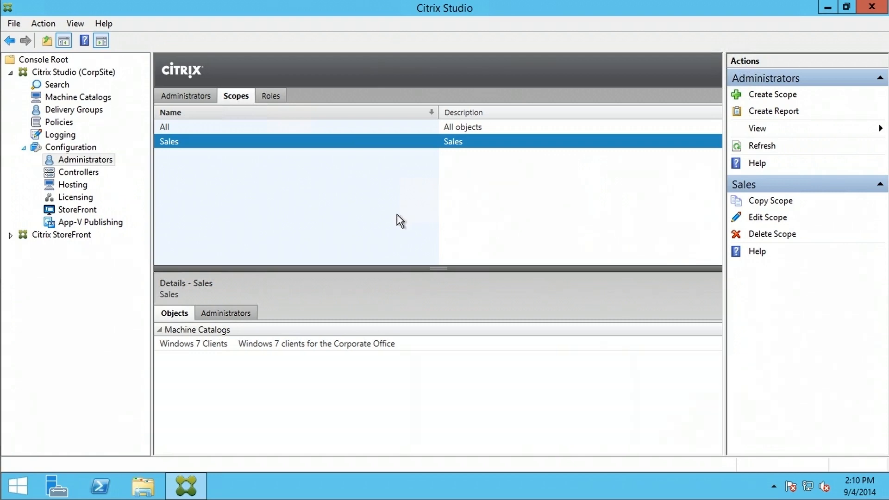
left_click(270, 96)
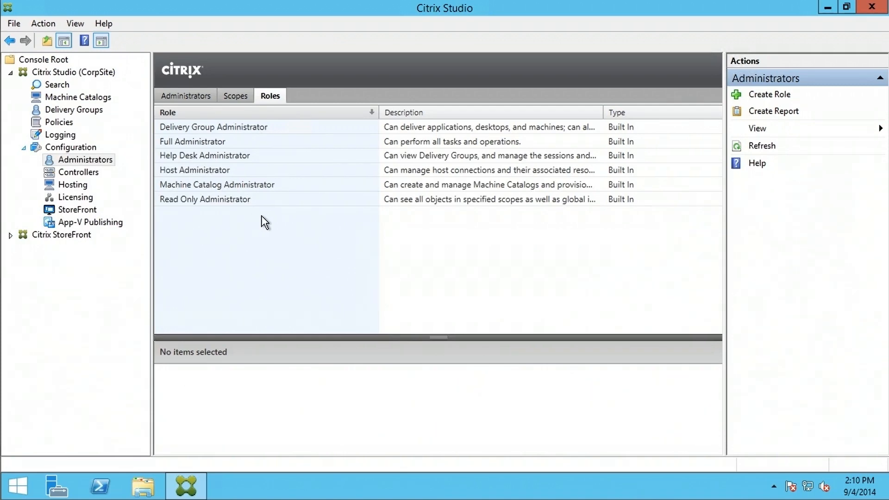
- Show Delivery Group Administrator's definition: App-V, Delivery Groups, Director and Machine Catalogs permissions
left_click(244, 126)
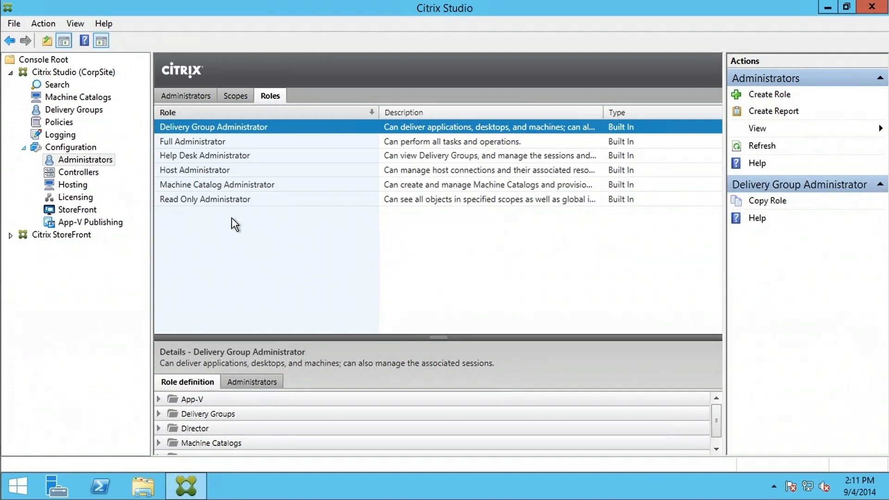
- Create 'Sales Role' (description 'sales') with Manage Delivery Groups and Create Delivery Group permissions
left_click(767, 95)
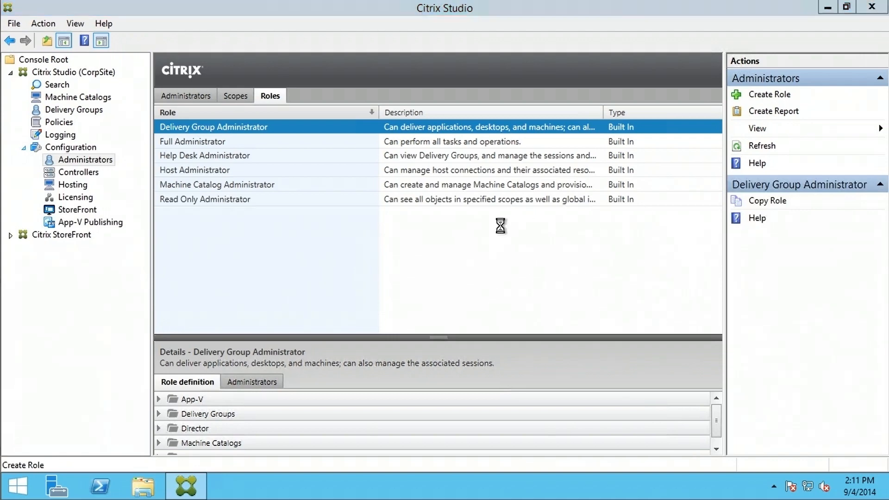
left_click(400, 100)
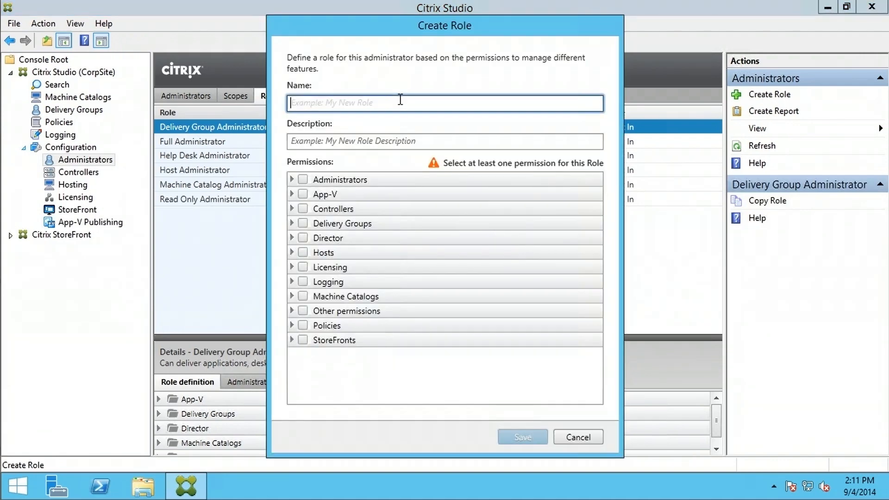
type("Sales Role")
left_click(422, 141)
type("sales")
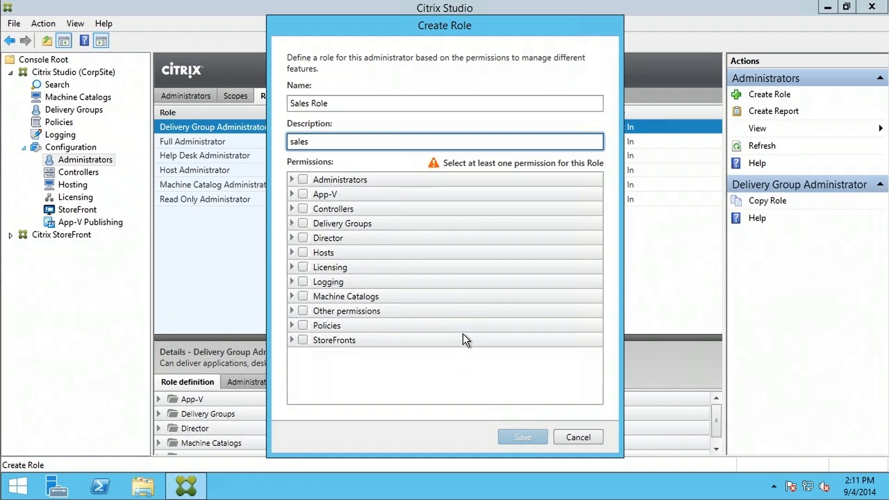
left_click(293, 224)
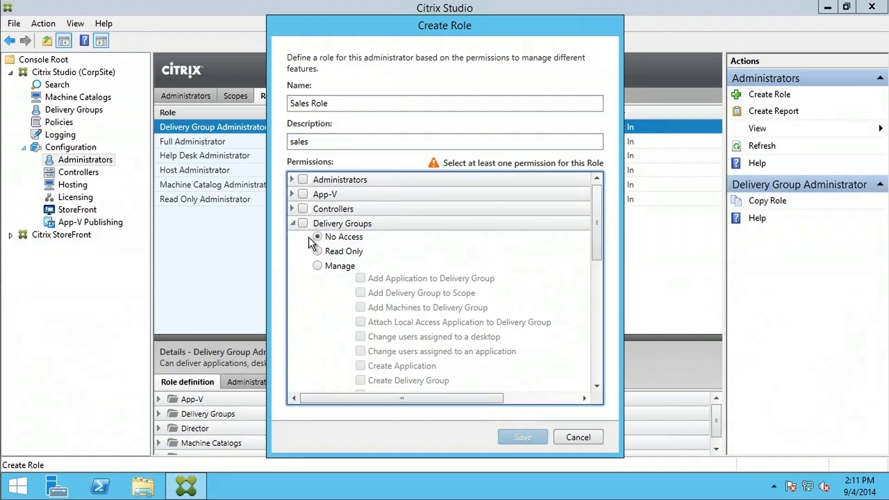
left_click(318, 265)
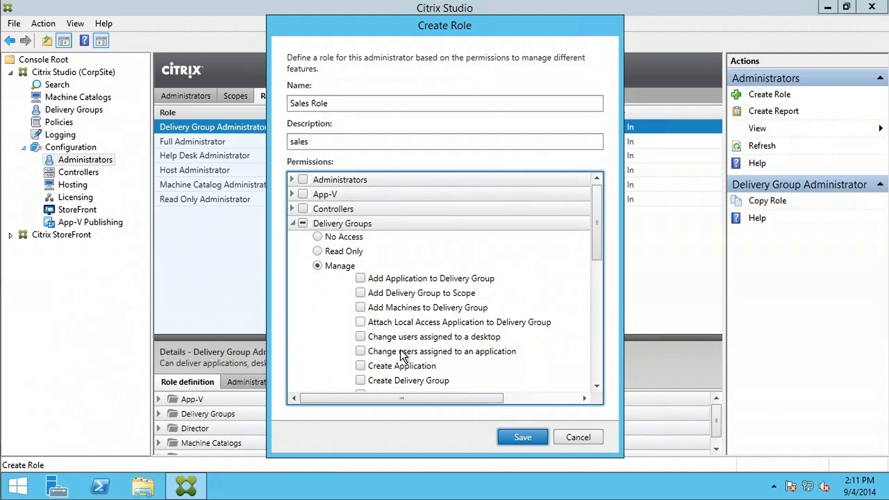
left_click(360, 381)
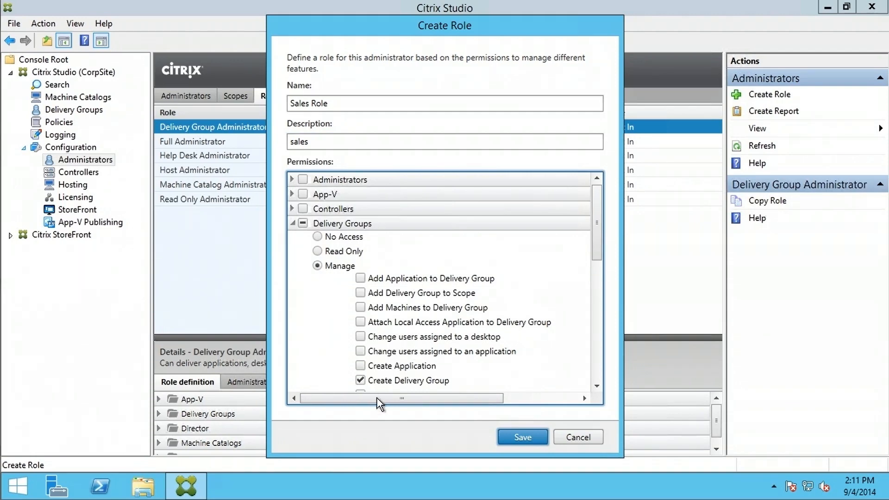
left_click(524, 439)
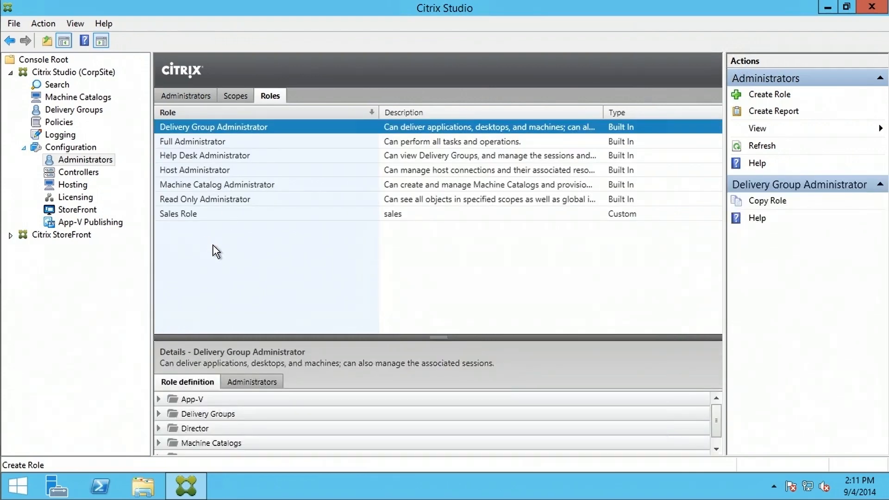
left_click(225, 216)
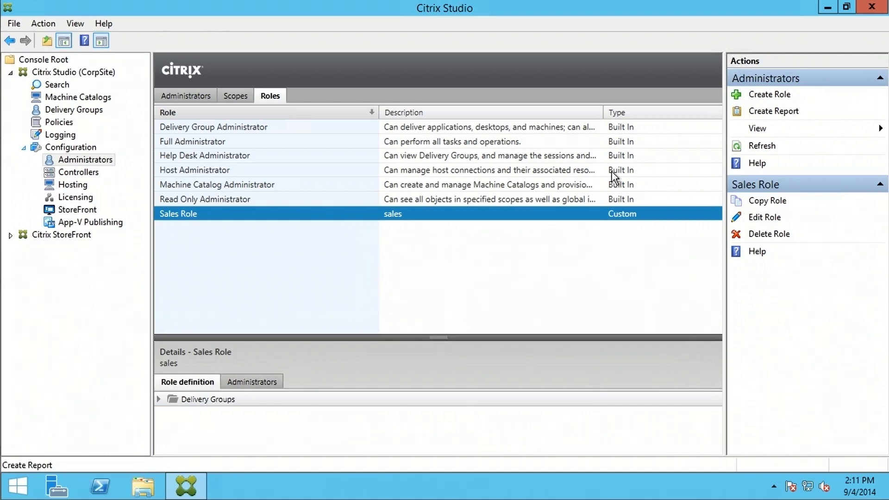
left_click(767, 113)
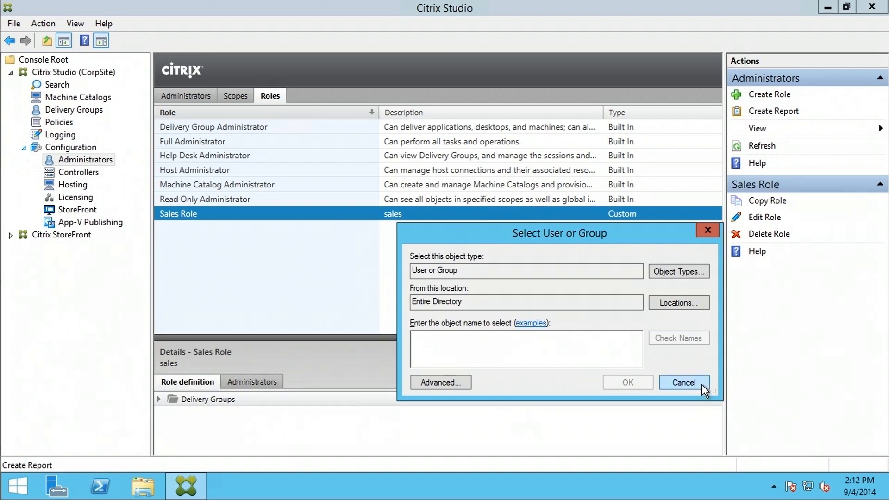
left_click(685, 383)
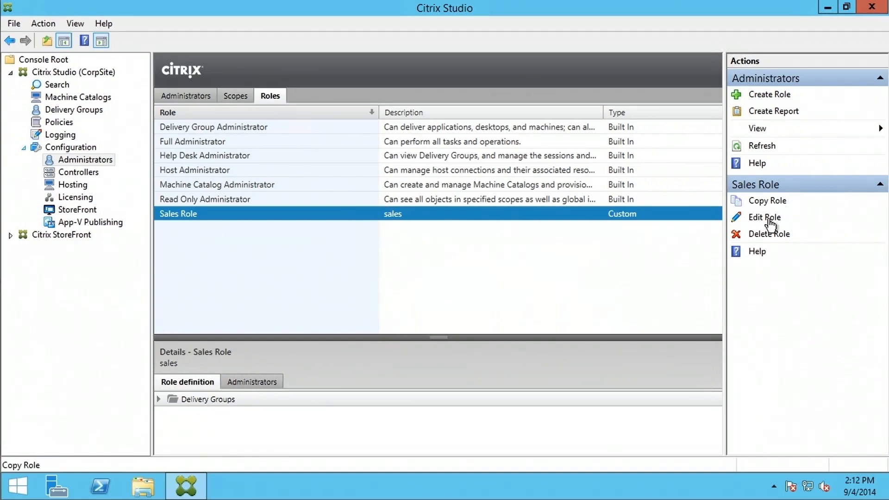
- Copy the Full Administrator role and save it as Full Administrator-copy
left_click(206, 145)
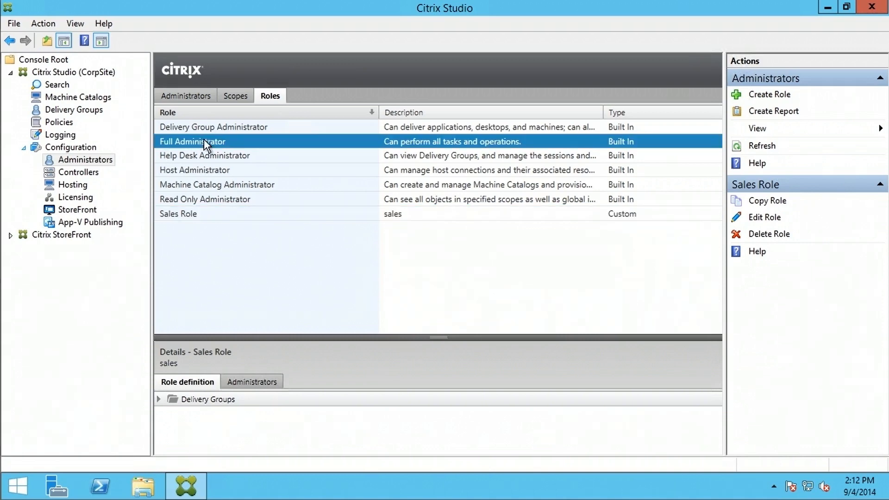
left_click(768, 202)
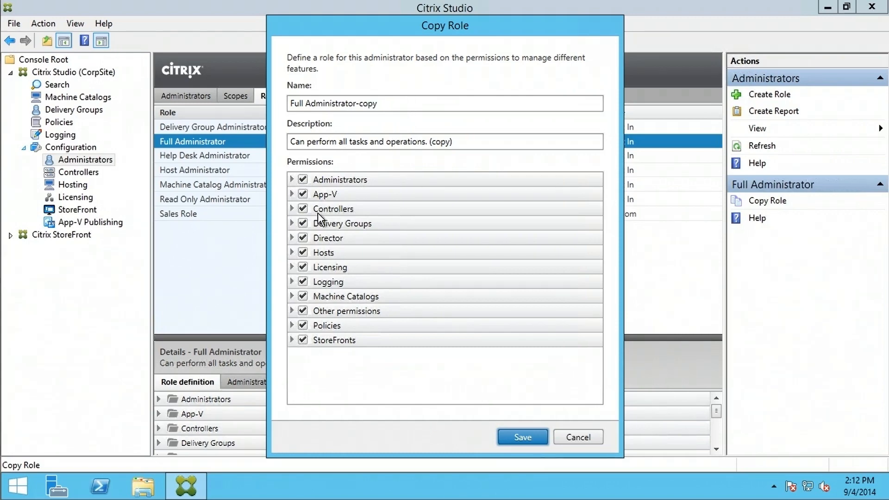
left_click(520, 439)
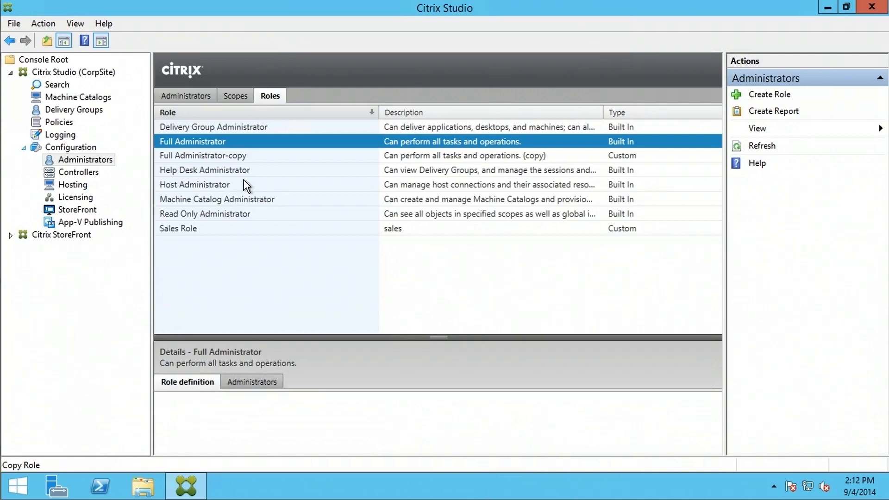
- Remove the App-V, Controllers, Director and Licensing permissions from Full Administrator-copy
left_click(243, 158)
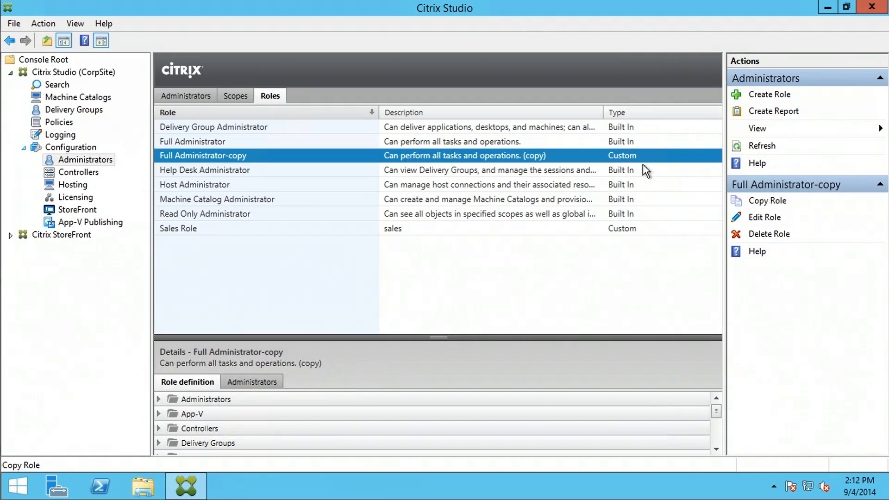
left_click(770, 221)
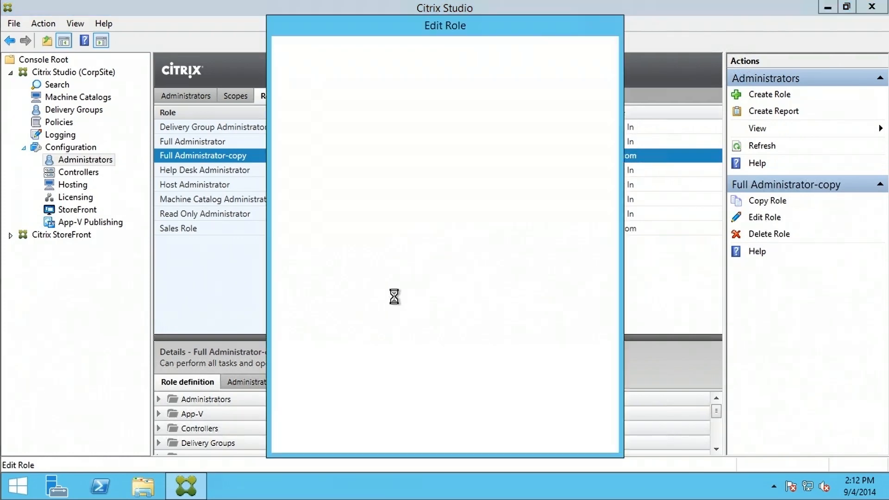
left_click(303, 194)
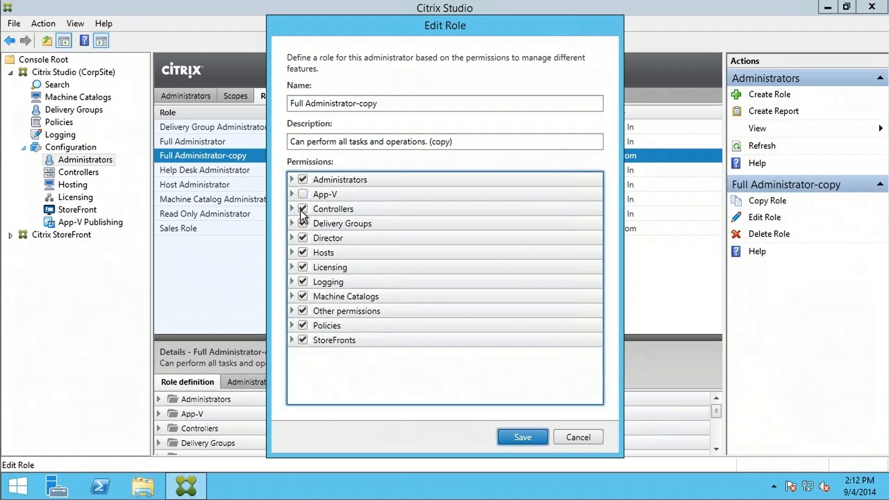
left_click(303, 209)
left_click(303, 237)
left_click(303, 267)
left_click(524, 436)
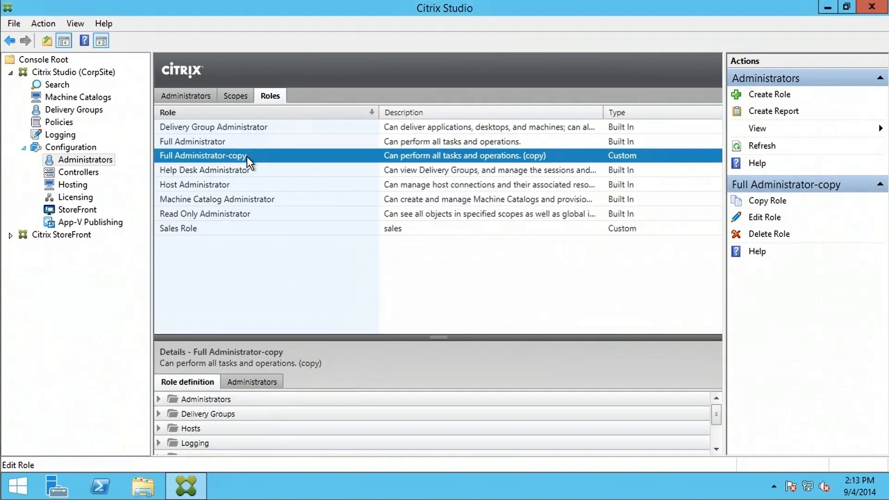
- Delete and confirm removal of Full Administrator-copy, then select Sales Role to view its details
left_click(770, 236)
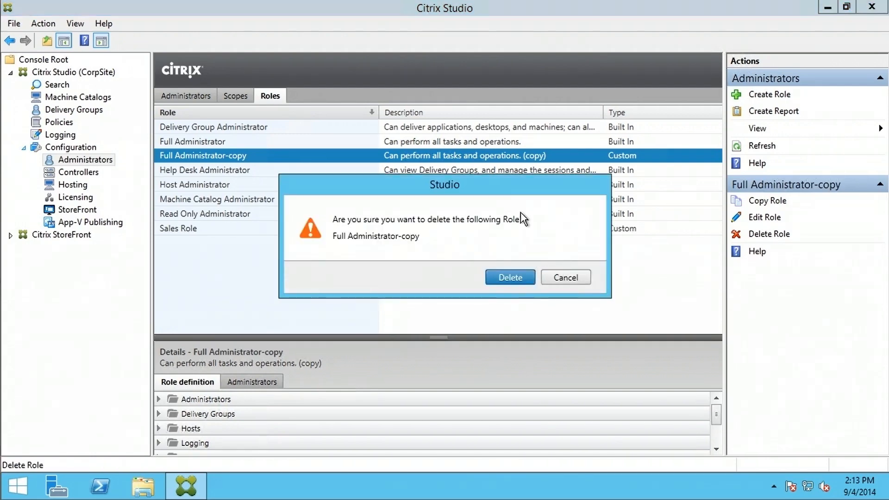
left_click(514, 277)
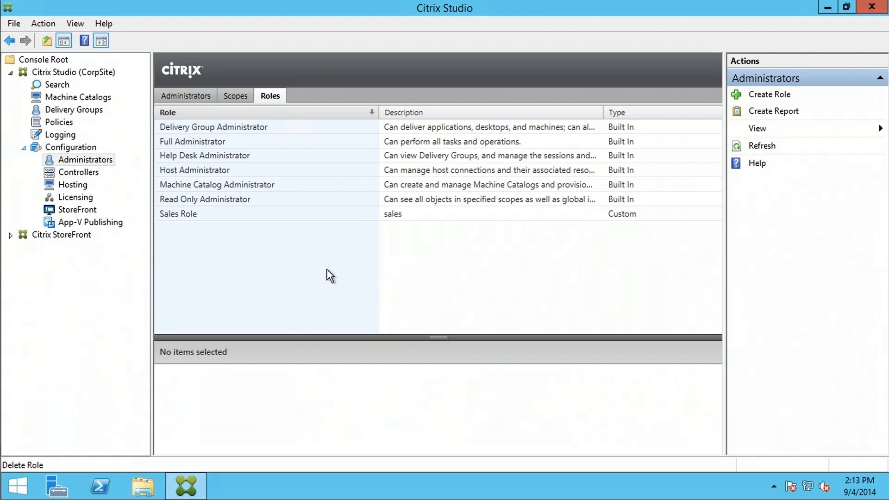
left_click(229, 213)
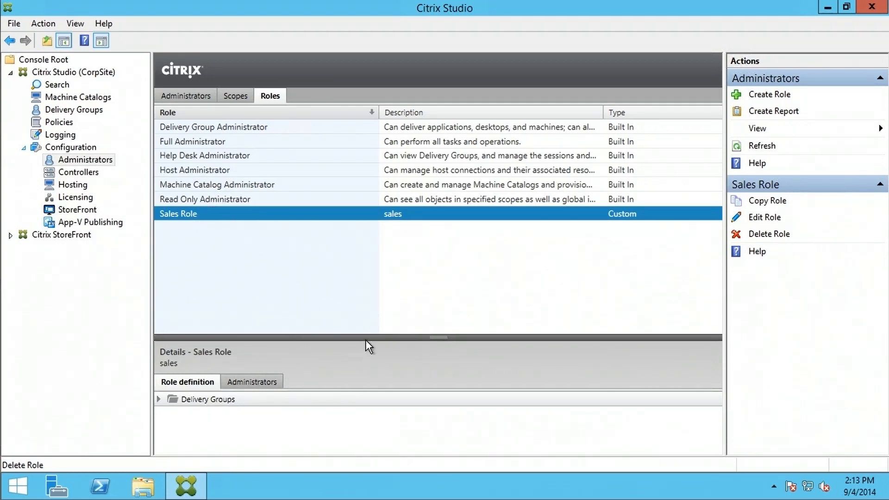
- Enlarge the details pane and review Sales Role's Delivery Groups permissions and its Administrators
left_click_drag(439, 337, 433, 274)
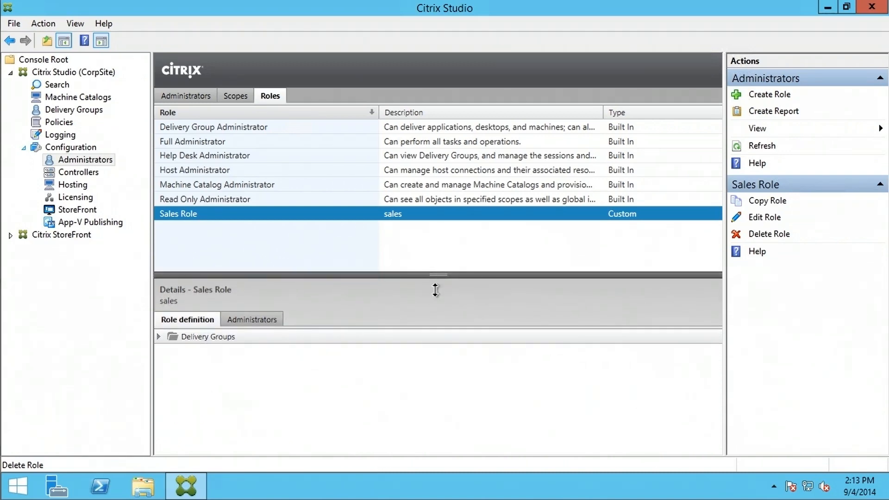
left_click(158, 336)
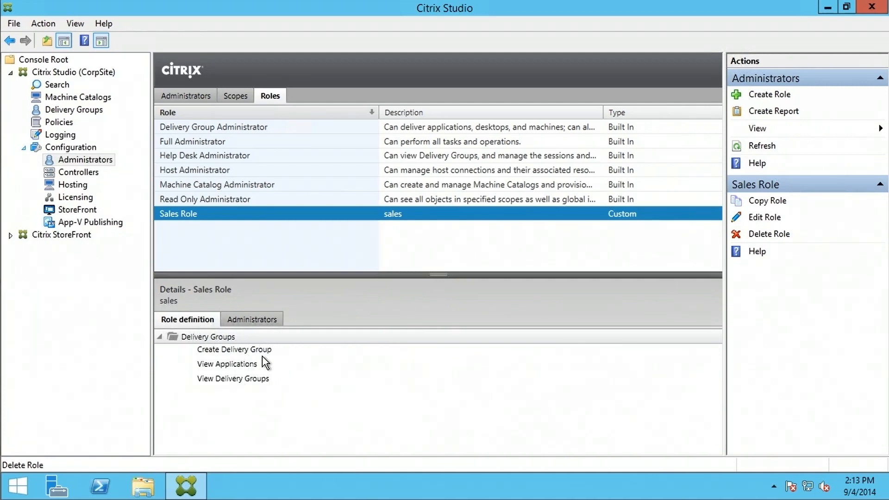
left_click(253, 319)
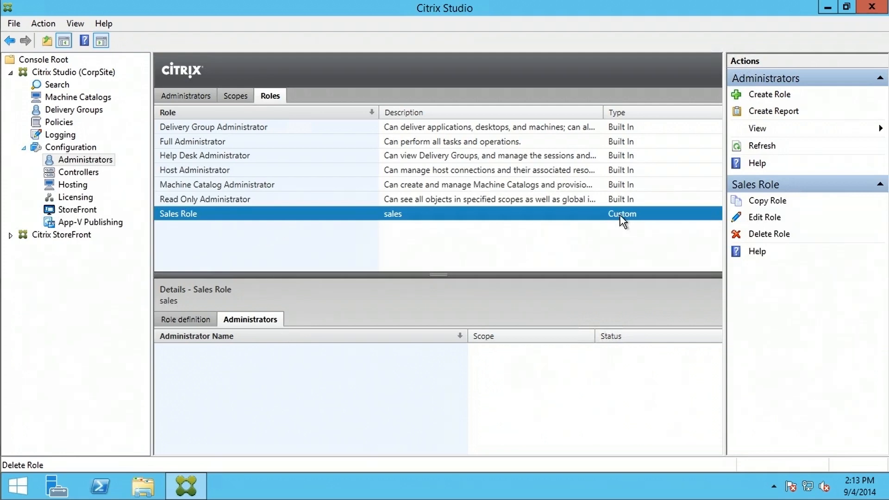
left_click(194, 320)
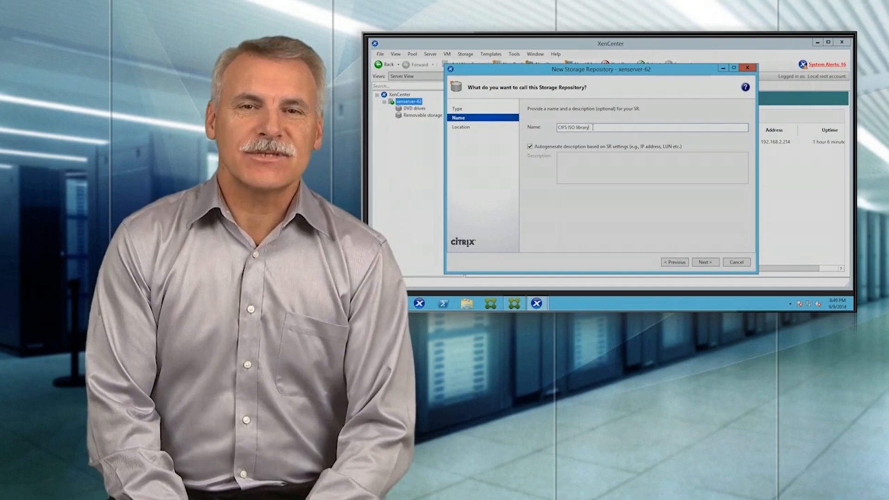
- Launch Internet Explorer from the Windows Server 2012 R2 Start screen
left_click_drag(593, 128, 556, 127)
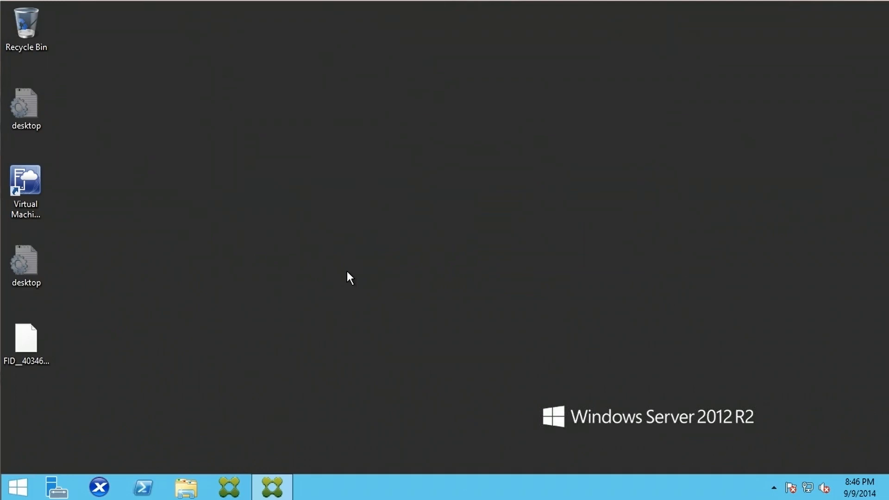
left_click(18, 486)
left_click(391, 214)
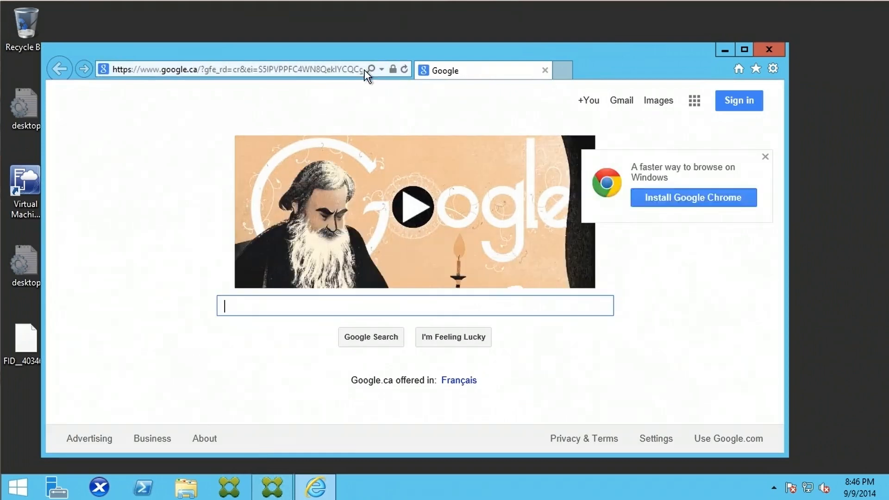
left_click(339, 73)
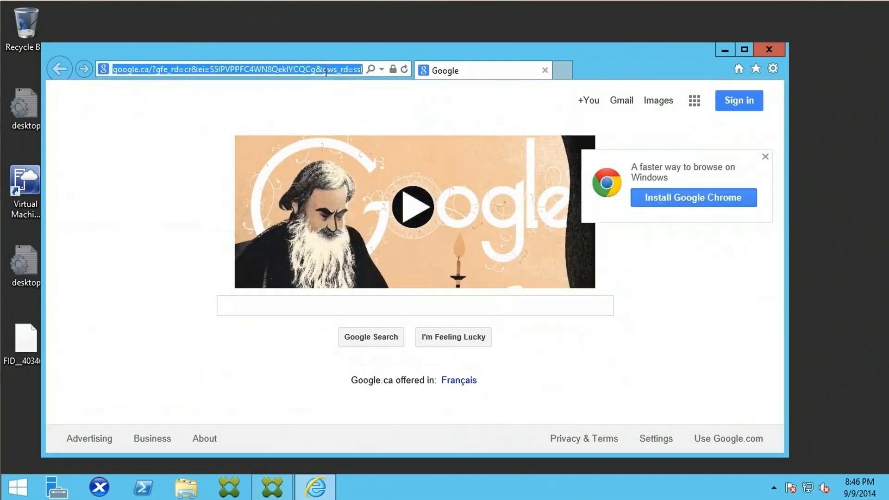
type("ht")
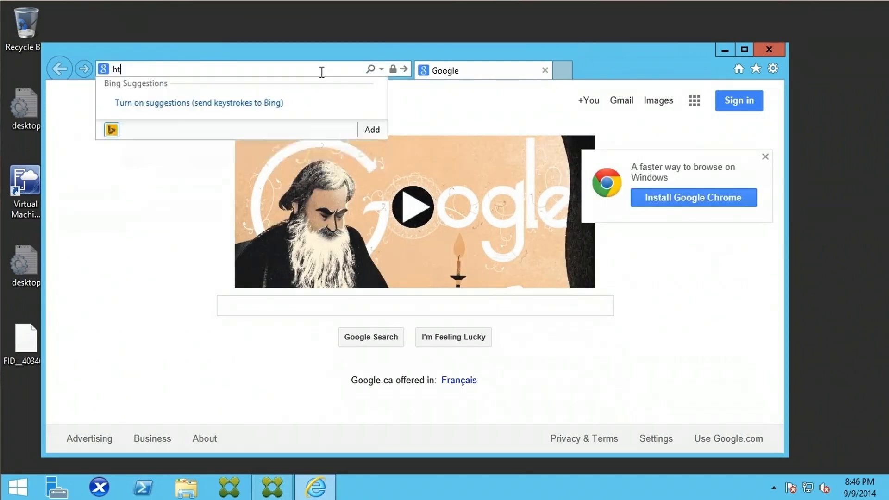
type("tp://192.168.2.214/")
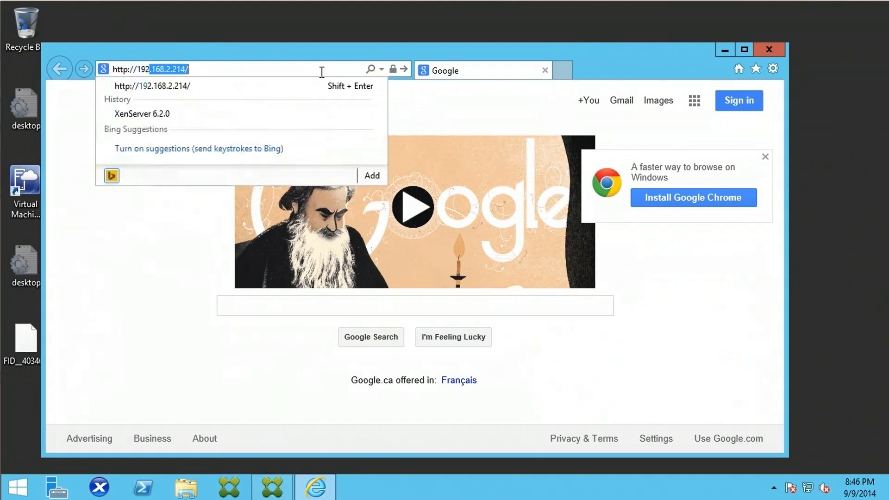
left_click(280, 87)
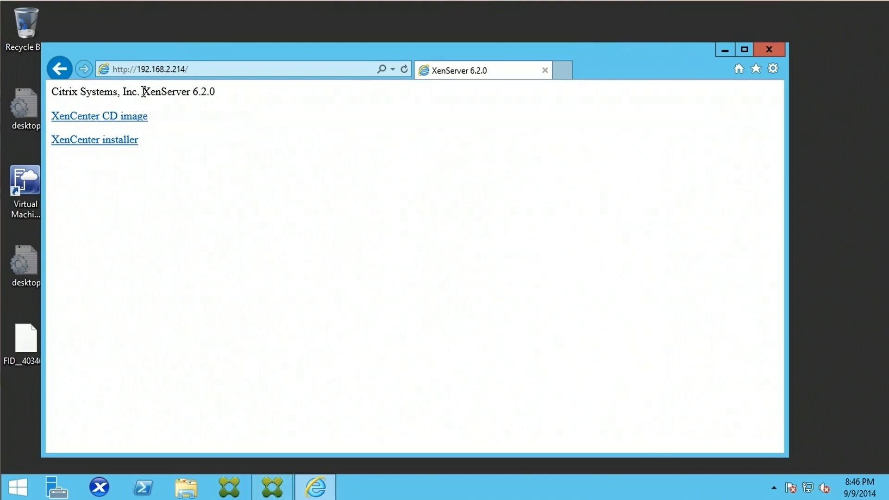
left_click_drag(141, 90, 219, 96)
left_click(231, 141)
- Start and cancel the XenCenter.iso and XenCenter.msi downloads, then close Internet Explorer
left_click(97, 121)
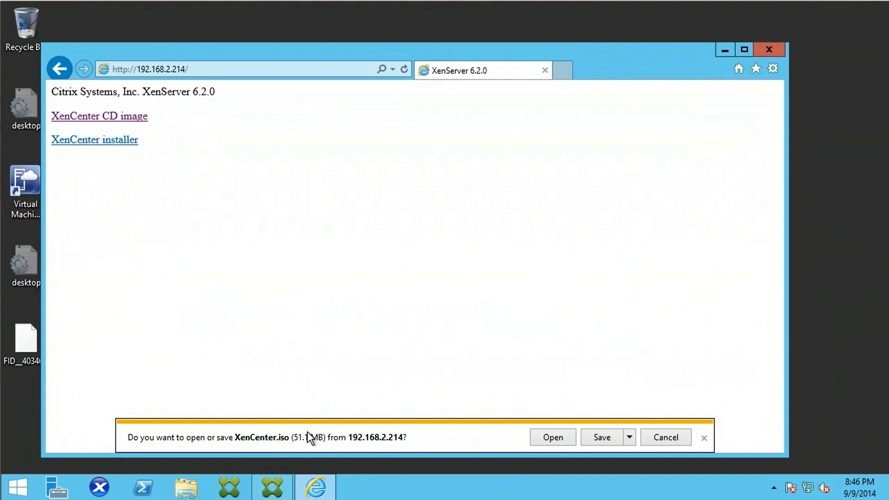
left_click(679, 440)
left_click(109, 141)
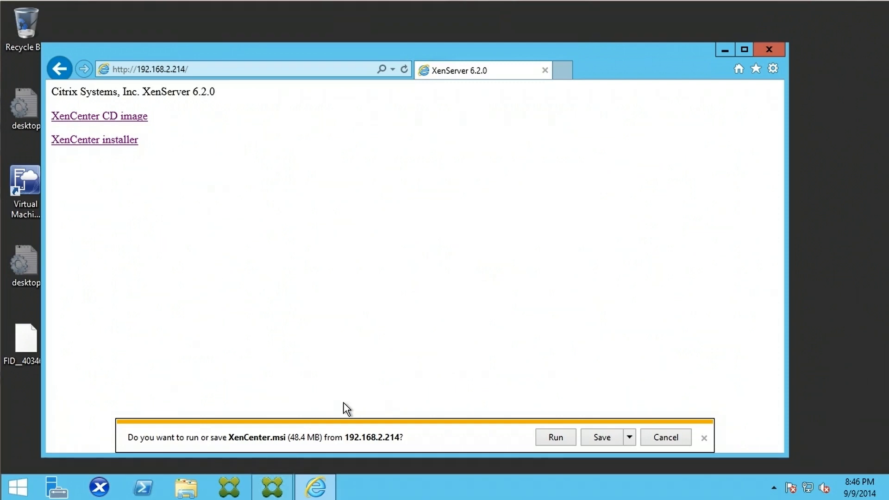
left_click(666, 437)
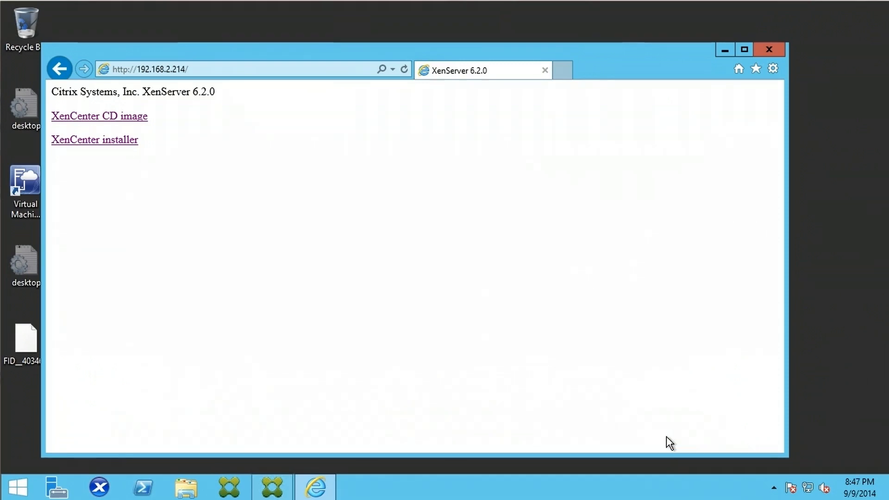
key("alt+F4")
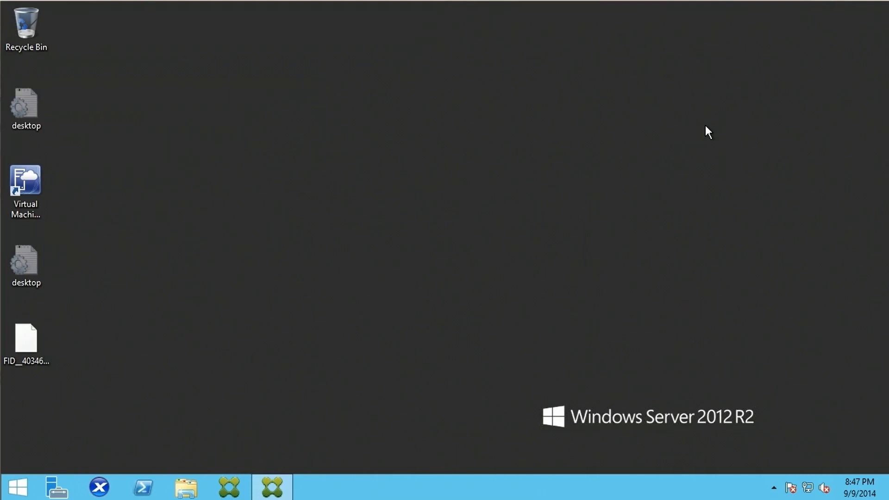
- Launch XenCenter from the taskbar and bring up the Add New Server dialog
left_click(99, 486)
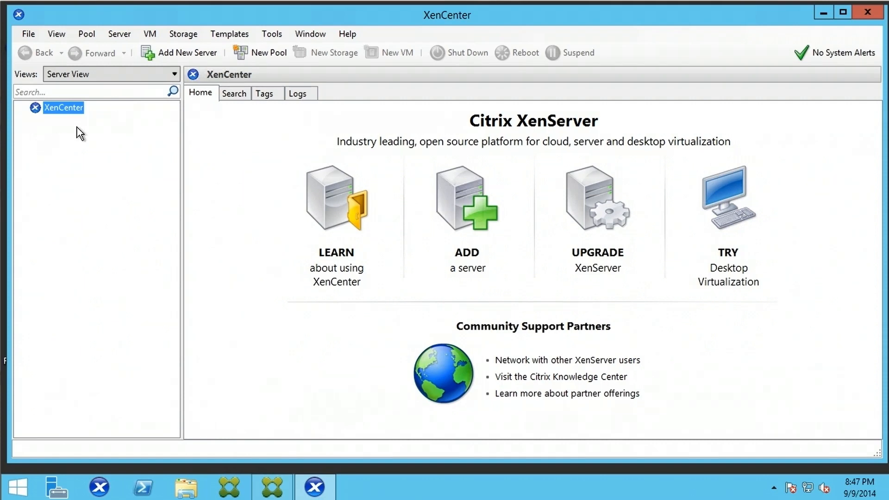
left_click(168, 55)
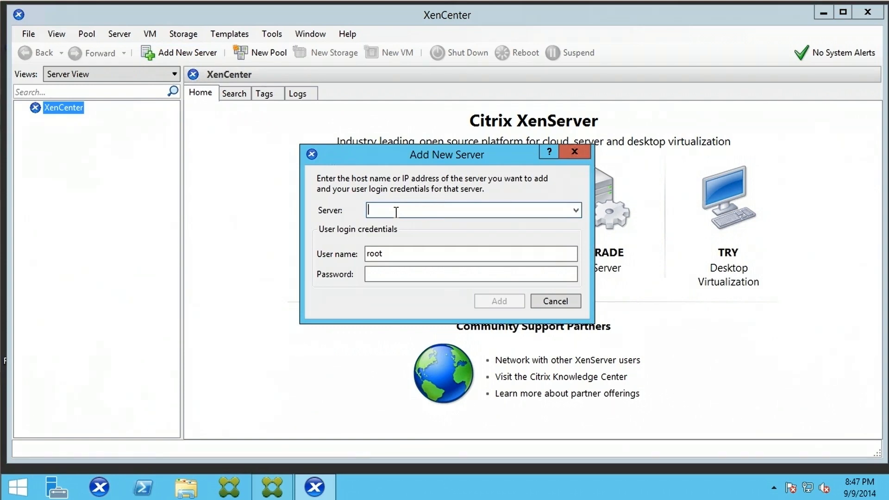
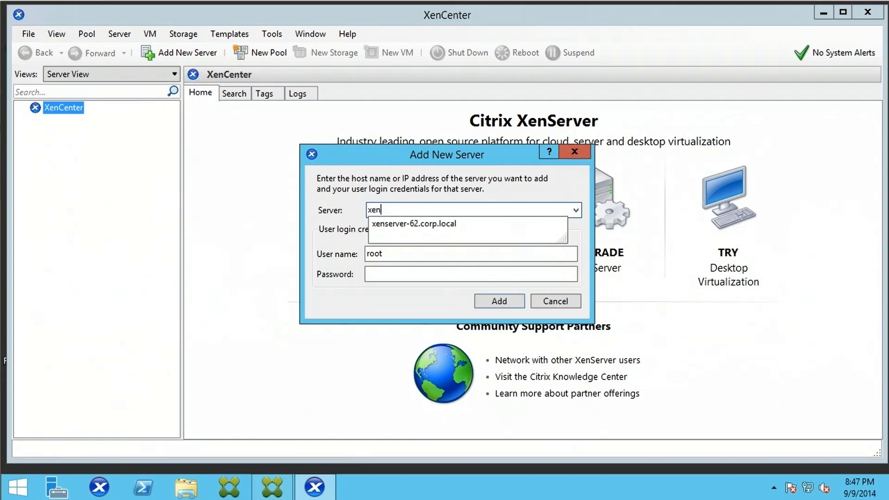
- Add server xenserver-62.corp.local as user root with the root password
left_click(428, 223)
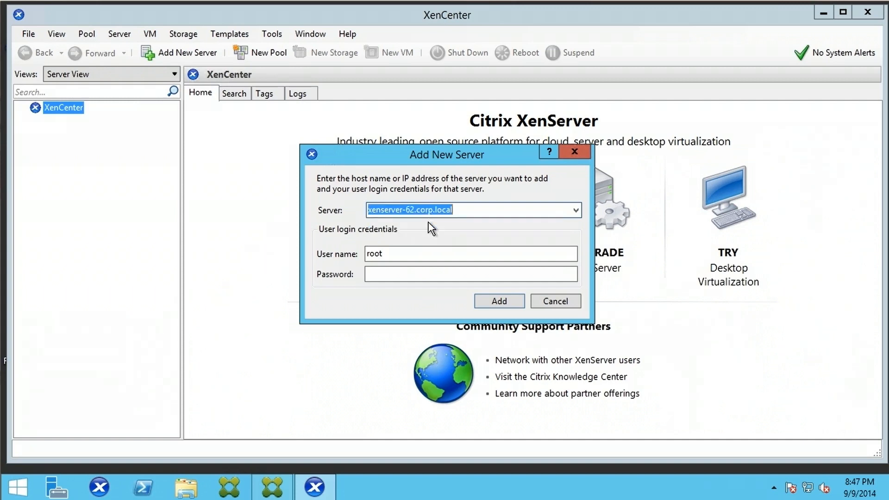
left_click(413, 256)
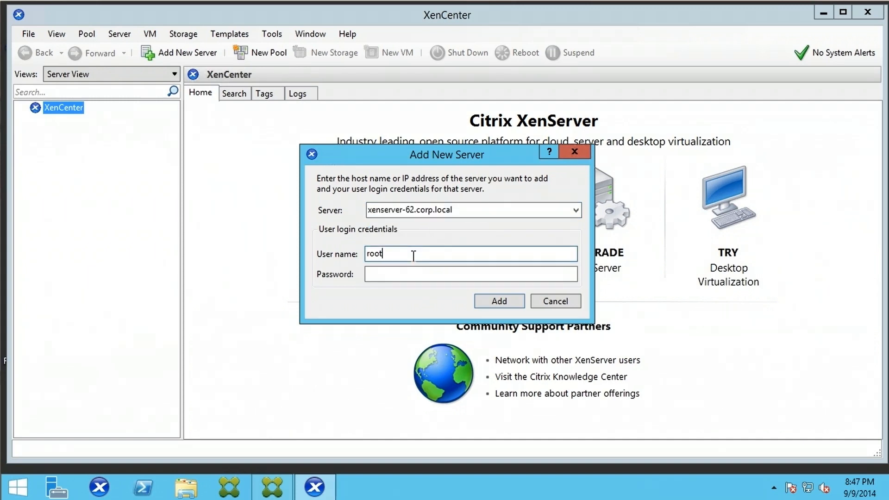
left_click_drag(385, 254, 360, 254)
left_click(396, 276)
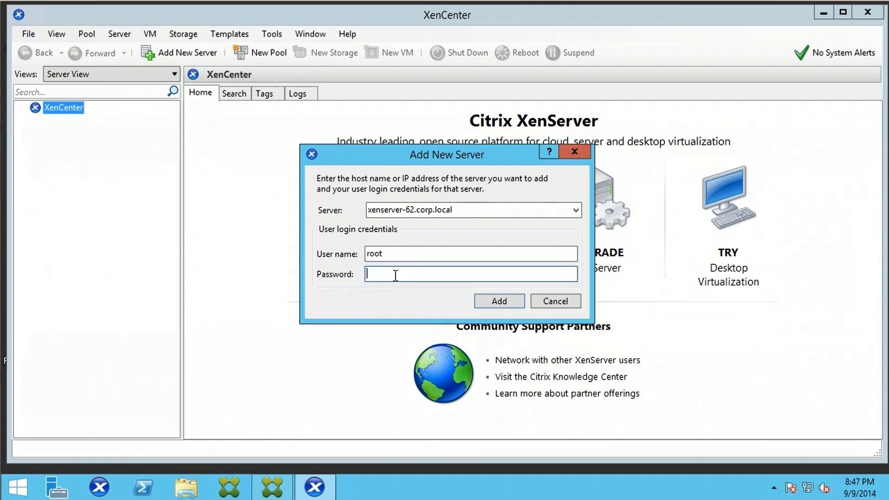
left_click(498, 299)
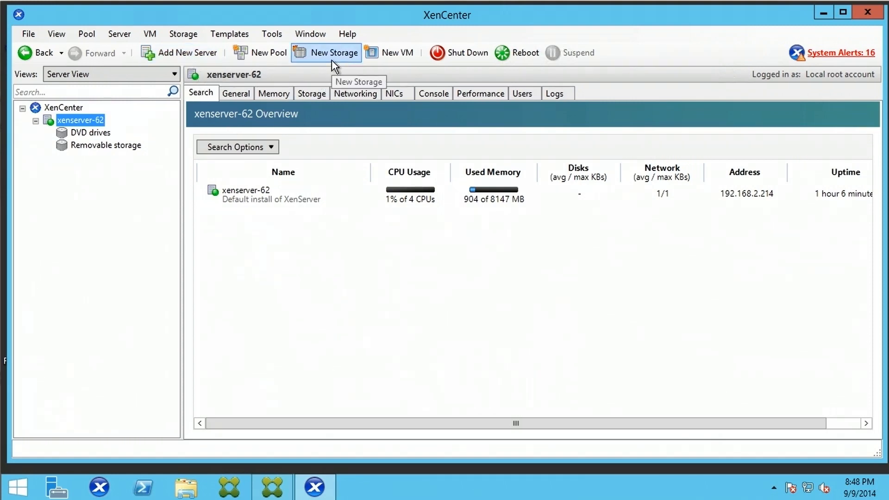
- Start a New SR on xenserver-62 as a Windows File Sharing (CIFS) ISO library named CIFS ISO library
right_click(87, 123)
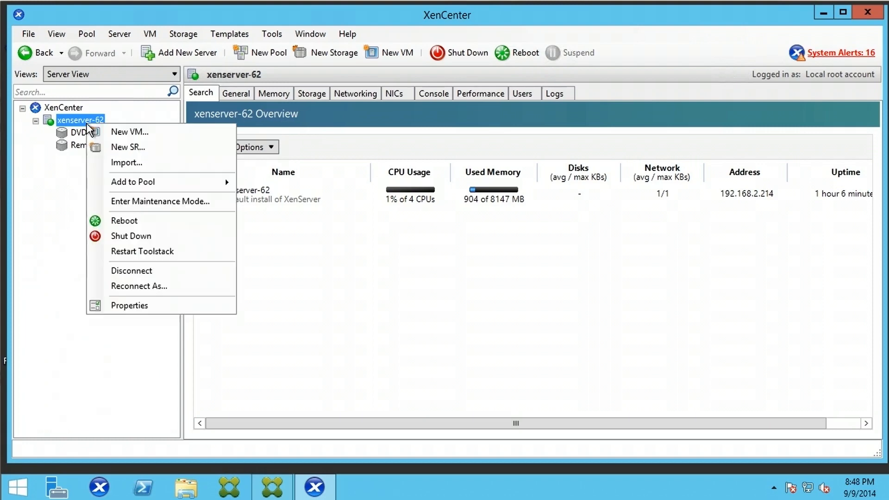
left_click(137, 153)
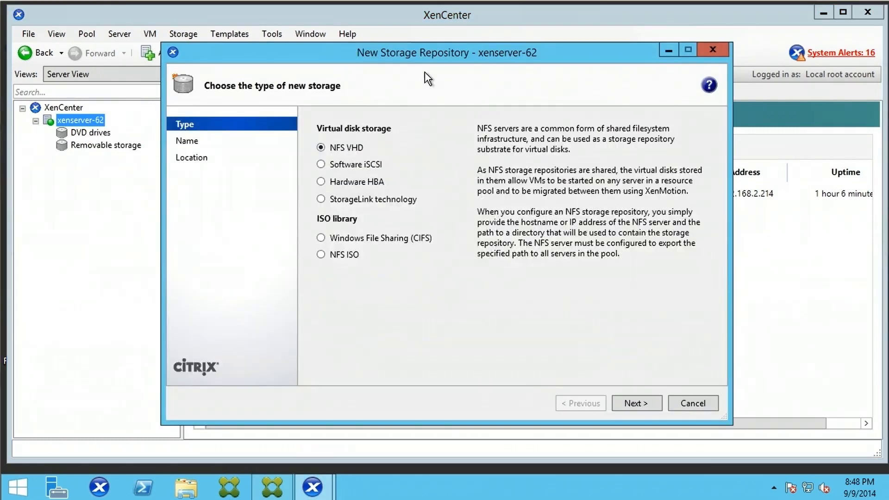
left_click_drag(434, 55, 418, 62)
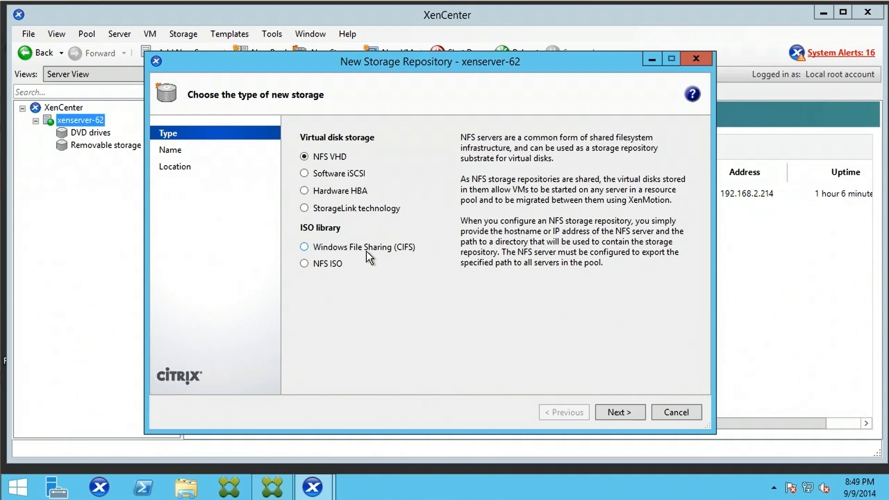
left_click(304, 247)
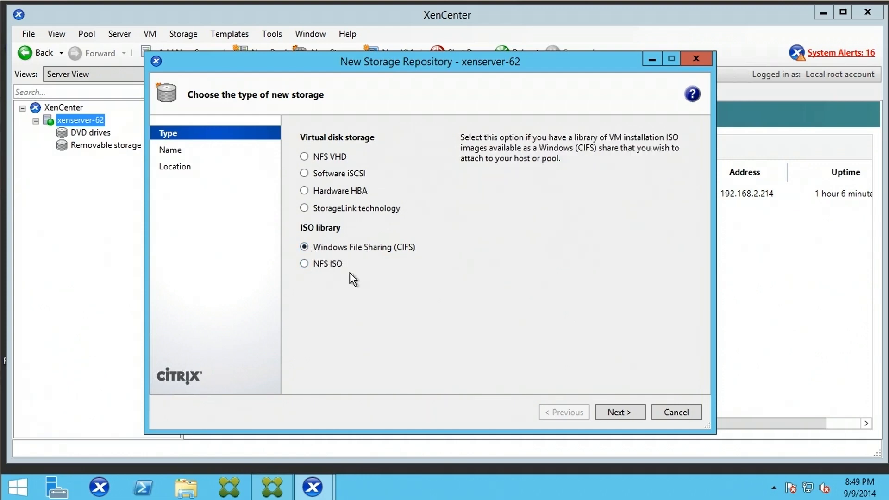
left_click(621, 415)
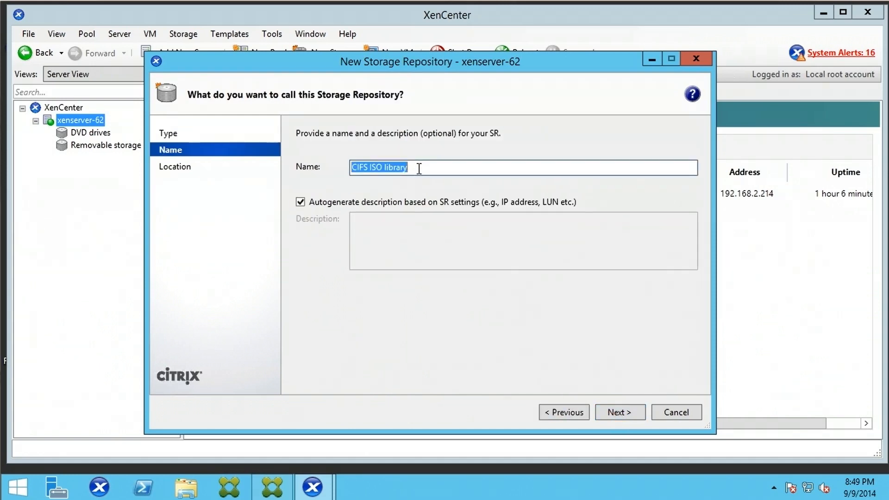
left_click_drag(411, 169, 349, 168)
left_click(631, 412)
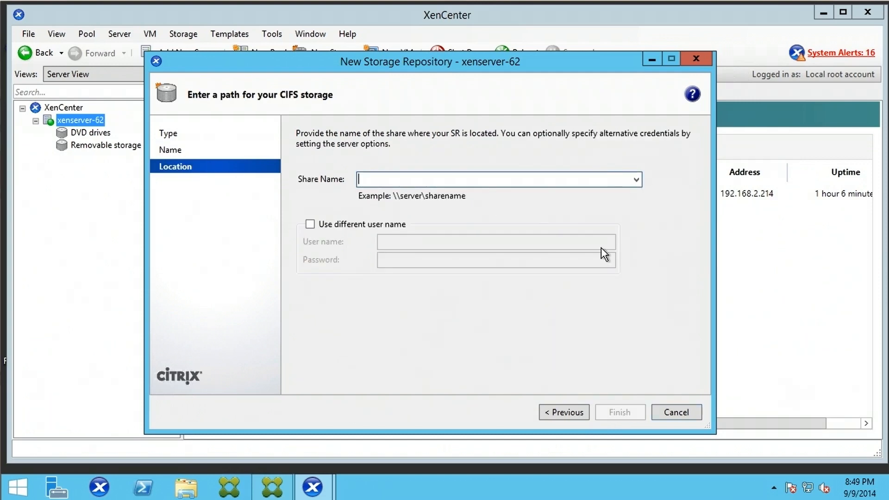
- Enter \\192.168.2.211\iso as the CIFS share name
type("\\\\192.")
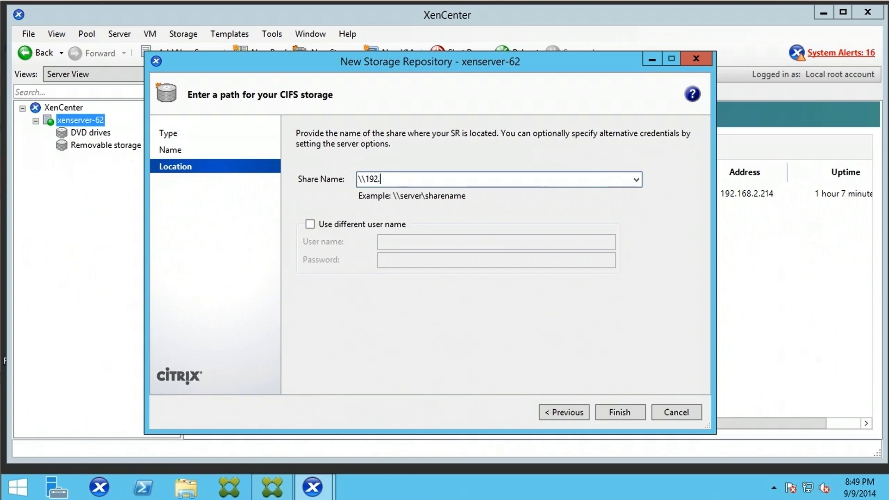
type("168.2.211\\iso")
- Use the corp\administrator account and its password for the share, then finish creating the SR
left_click(371, 225)
left_click(416, 241)
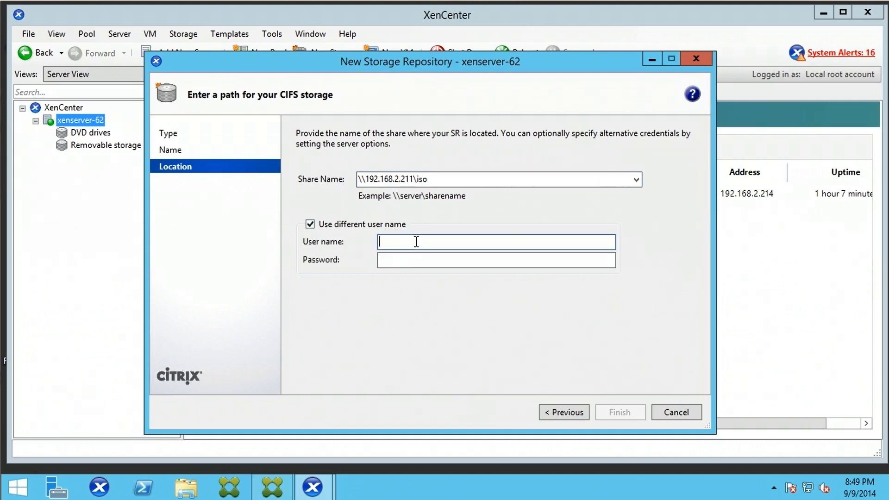
type("corp\\")
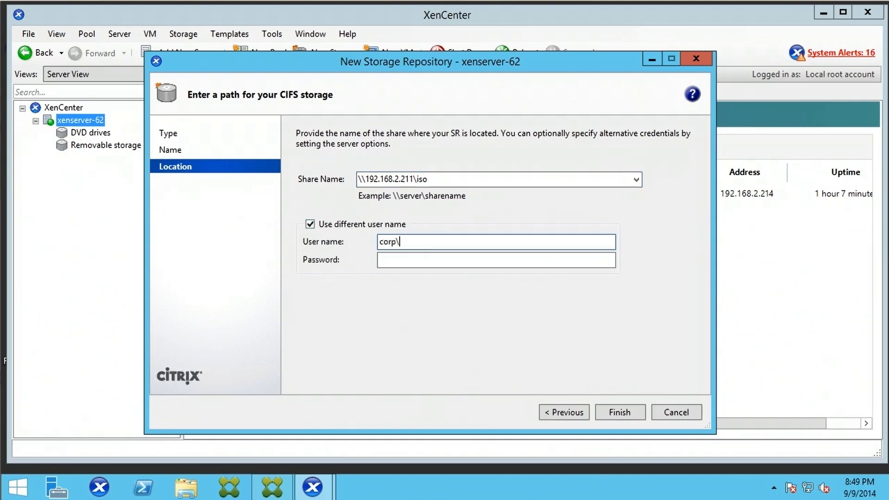
type("administrator")
left_click(430, 262)
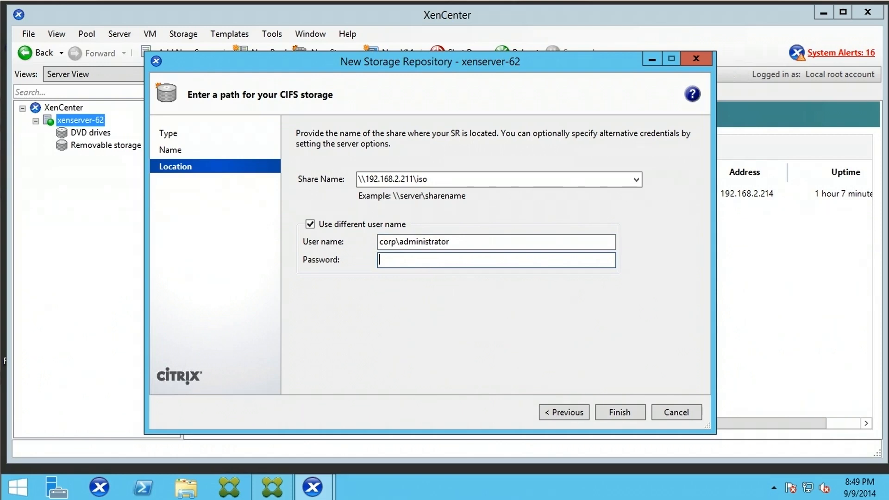
type("•••••••••")
left_click(620, 412)
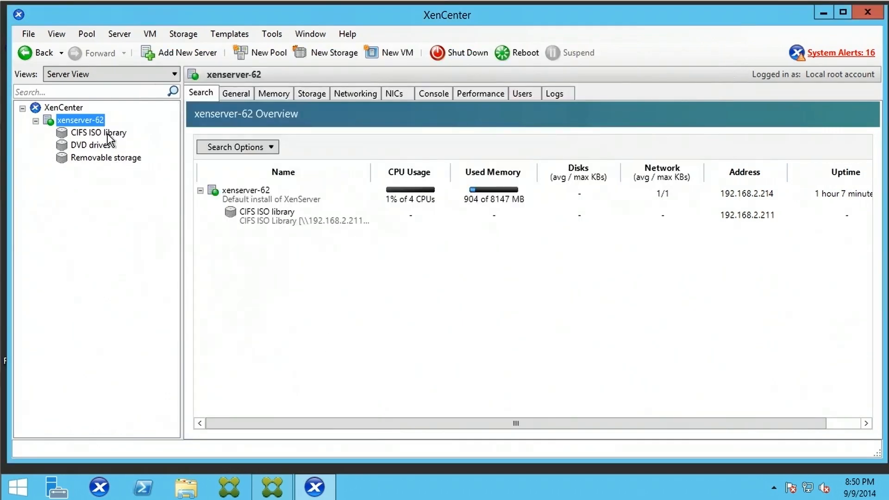
- Rescan CIFS ISO library from its Storage tab, check its Logs, then reselect xenserver-62
left_click(95, 134)
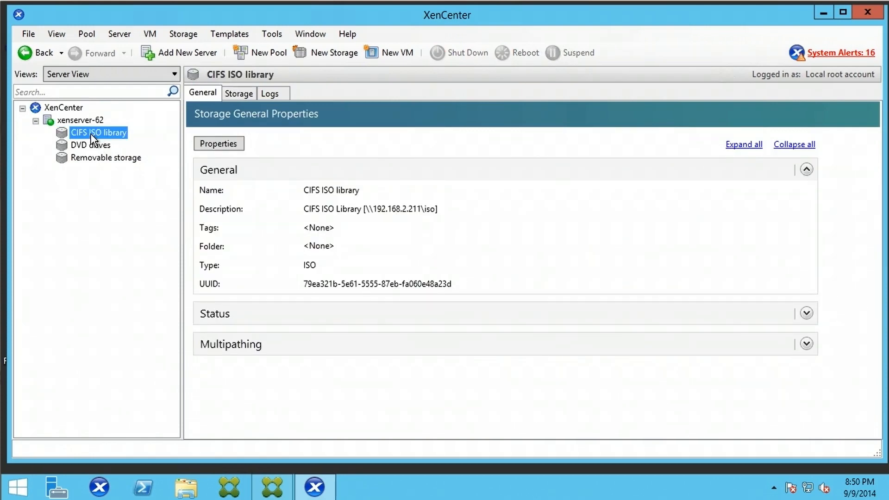
left_click(245, 96)
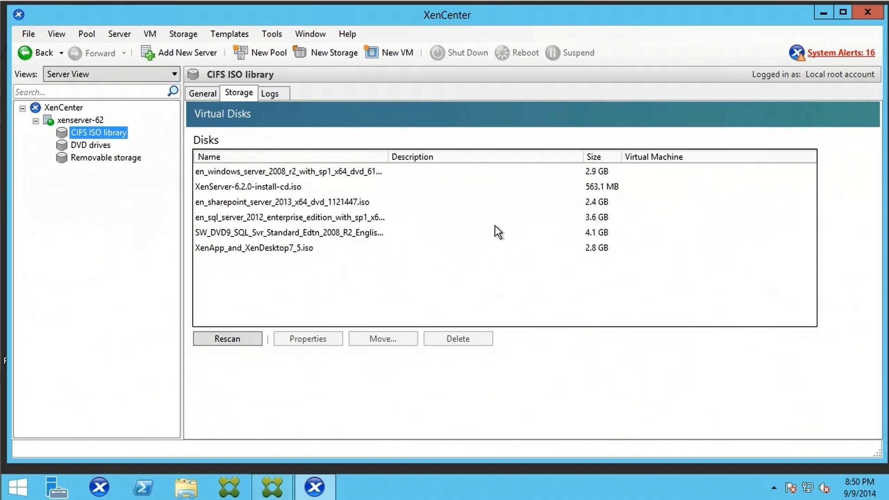
left_click(249, 341)
left_click(269, 94)
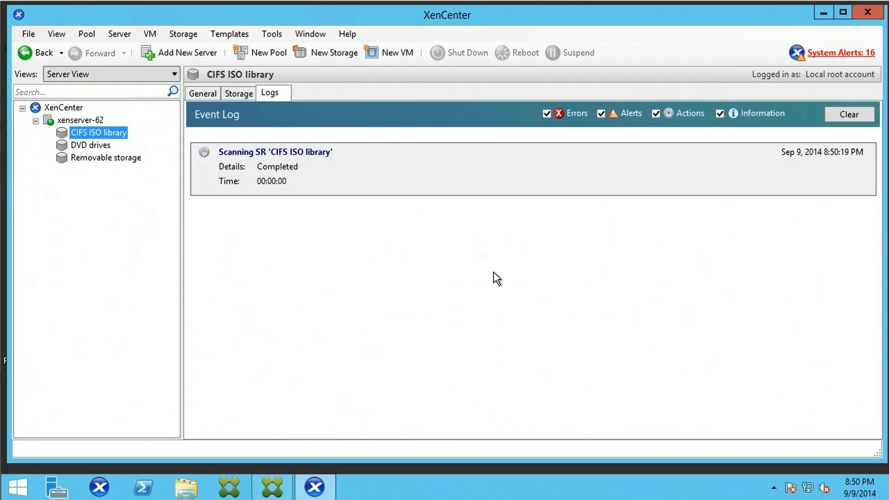
left_click(206, 93)
left_click(81, 120)
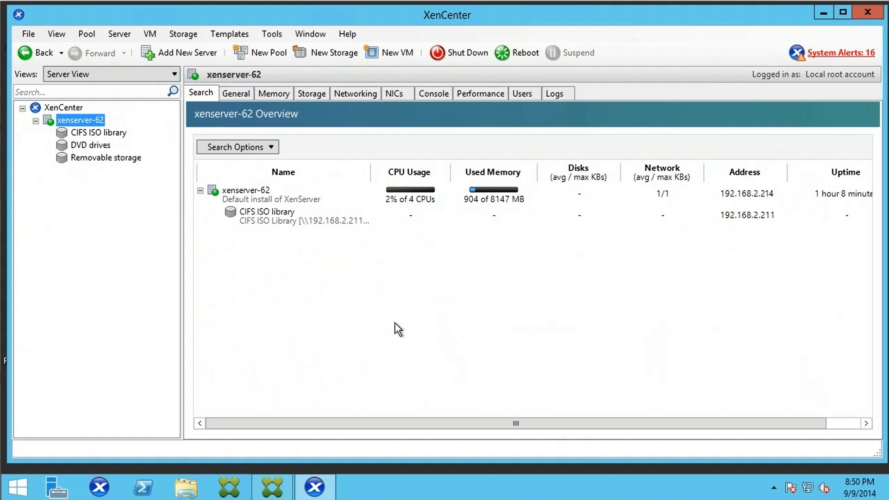
- Step through xenserver-62's General, Memory, Storage, Networking, NICs, Console, Performance, Users and Logs tabs
left_click(236, 93)
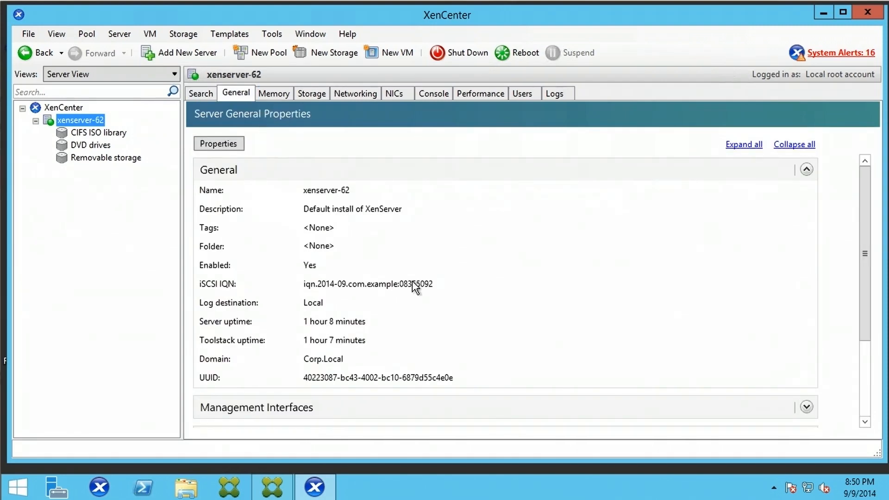
left_click(276, 92)
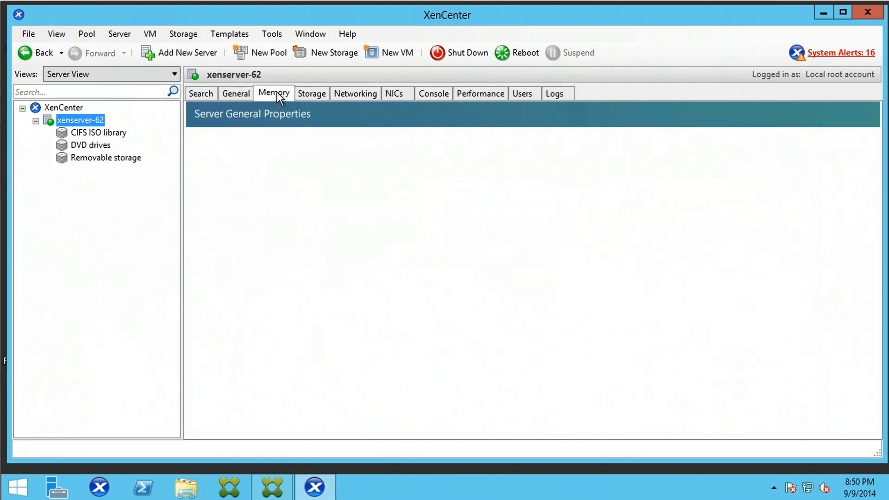
left_click(315, 93)
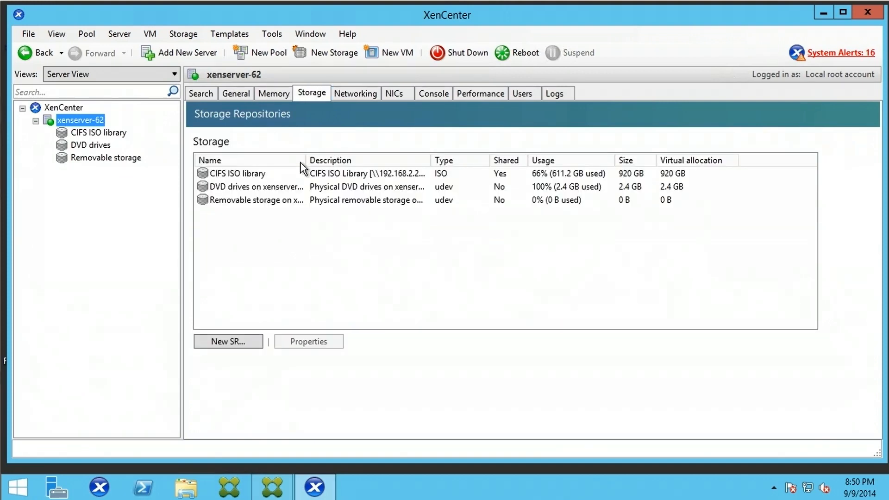
left_click(355, 91)
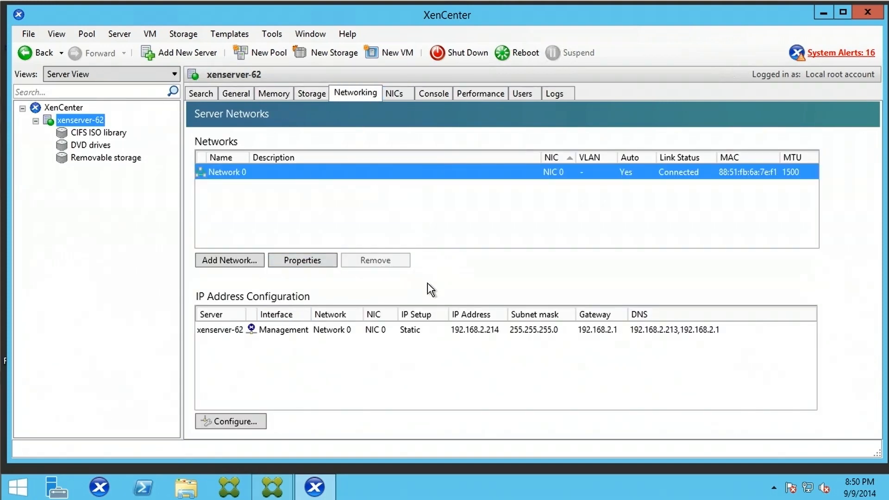
left_click(399, 92)
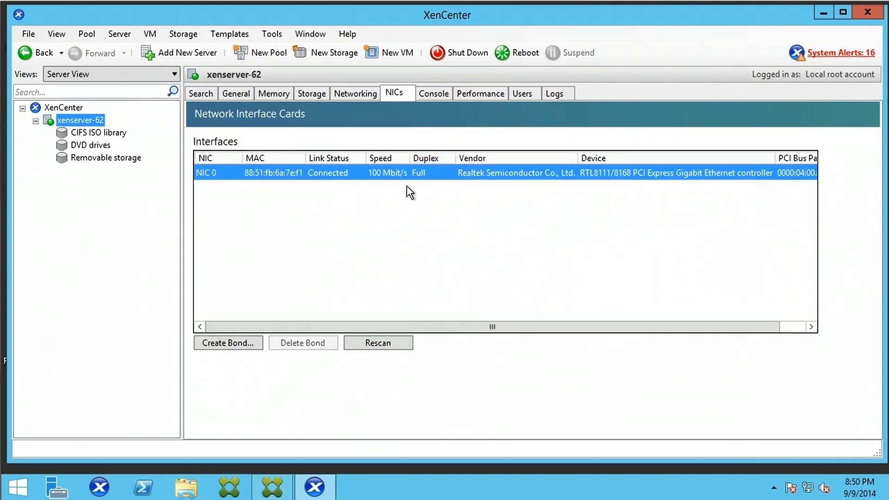
left_click(435, 94)
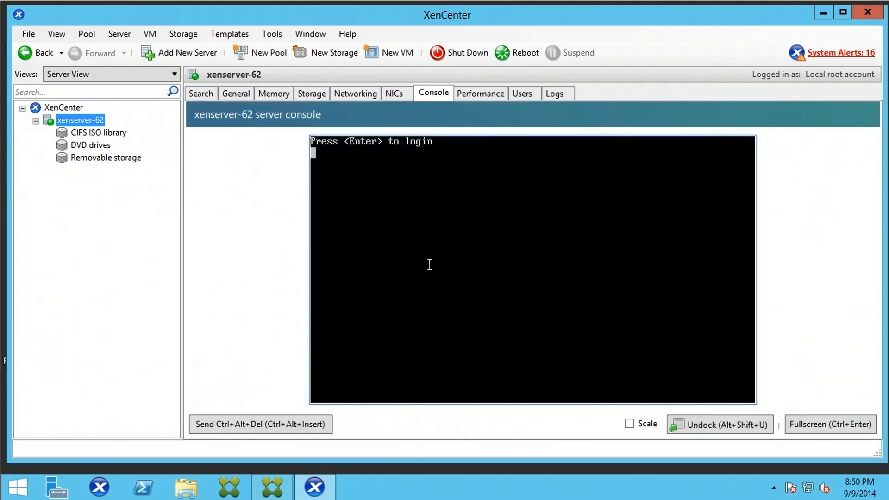
left_click(482, 93)
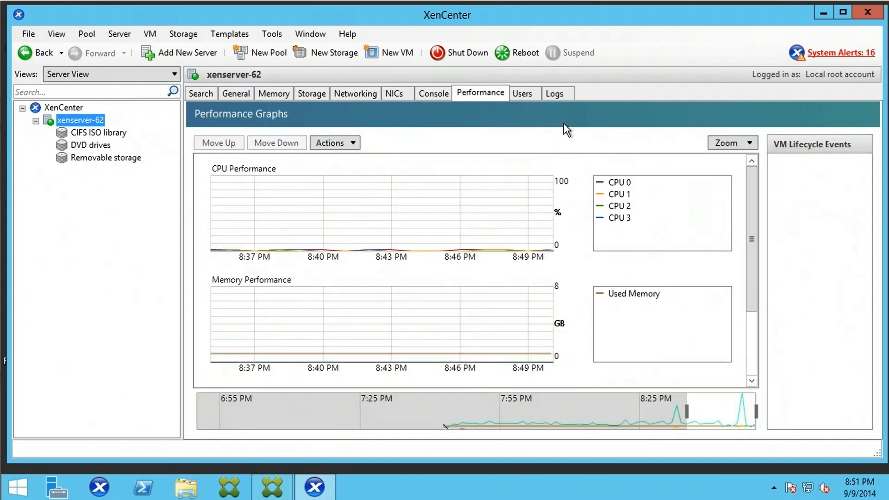
left_click(530, 96)
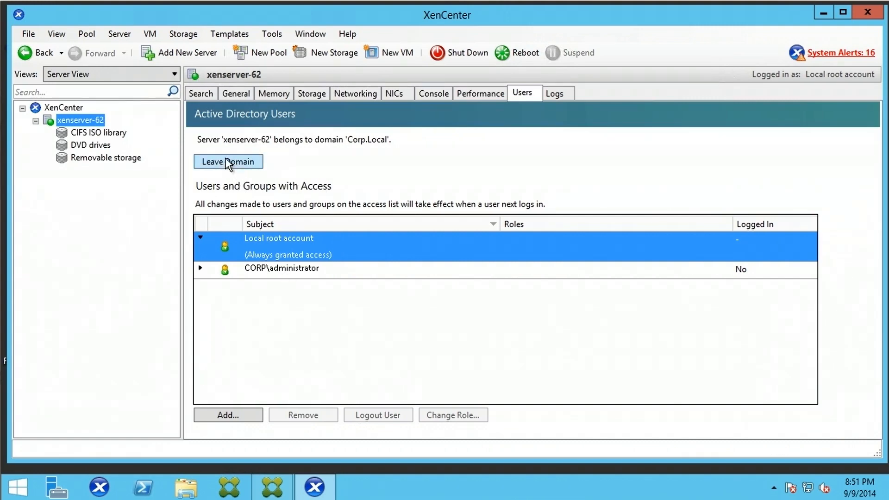
left_click(565, 95)
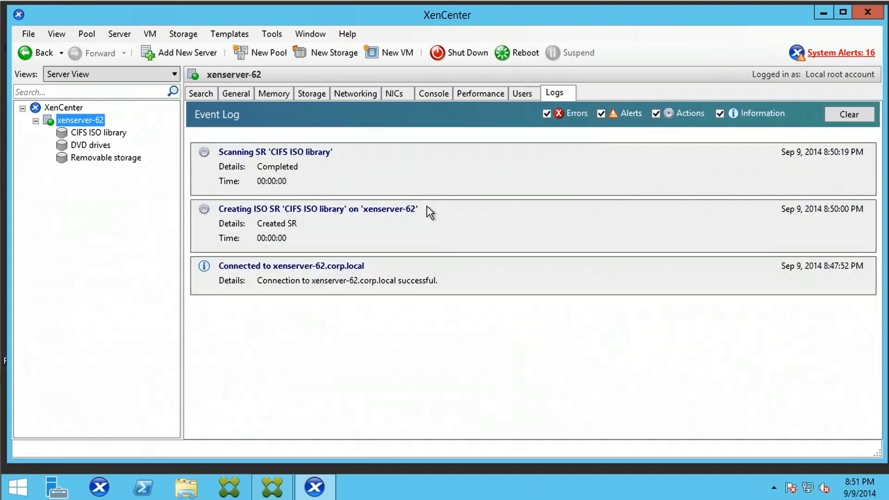
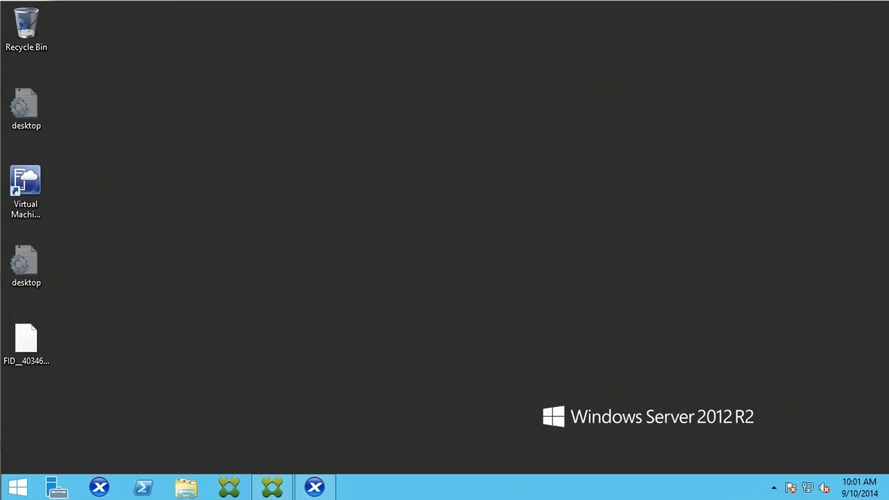
- Restore XenCenter, review the CIFS ISO library and Local storage disks, then launch New VM for xenserver-62
left_click(322, 488)
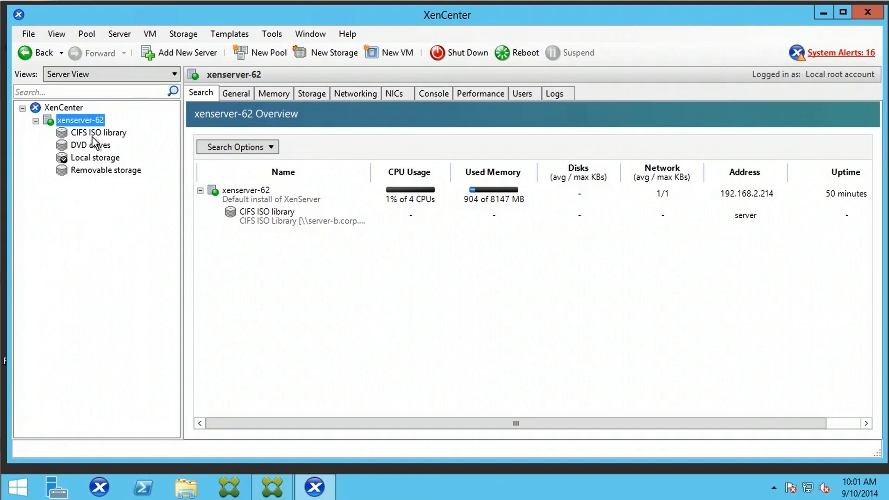
left_click(93, 133)
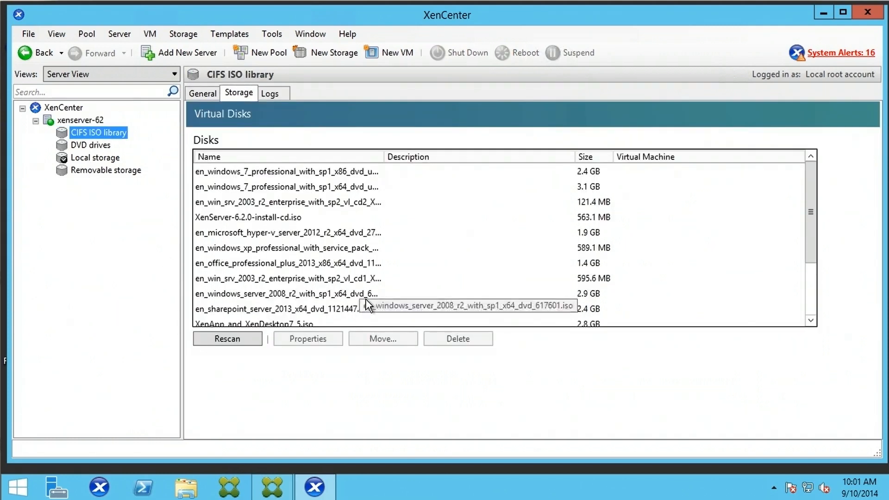
left_click(108, 160)
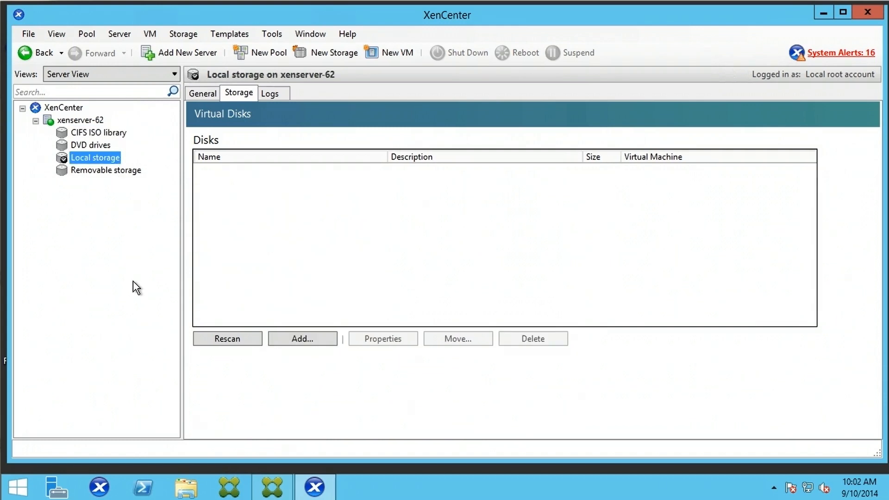
left_click(91, 122)
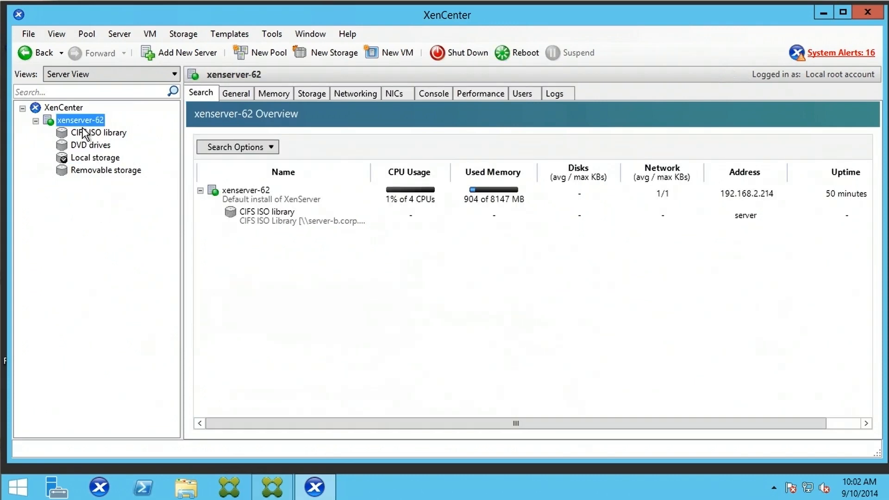
left_click(394, 54)
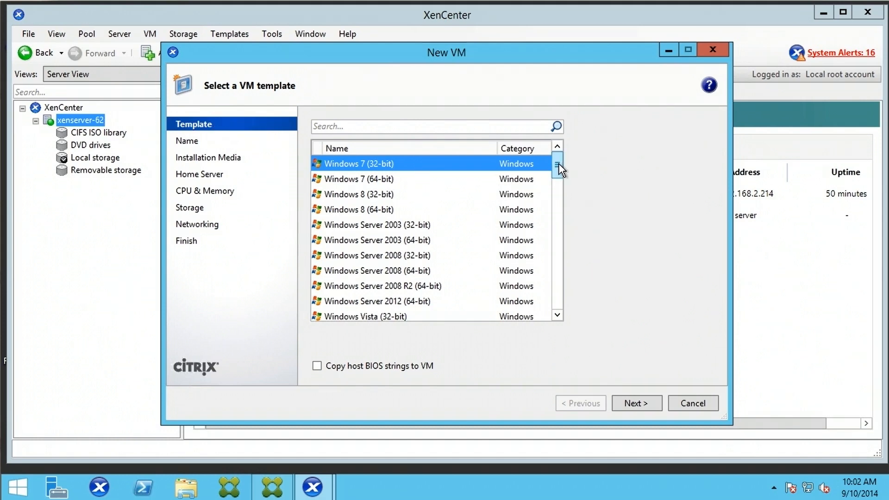
- Keep the Windows 7 (32-bit) template and name the VM Sales-pc with no description
mouse_move(559, 163)
left_mouse_down()
mouse_move(554, 313)
mouse_move(555, 161)
left_mouse_up()
left_click(624, 407)
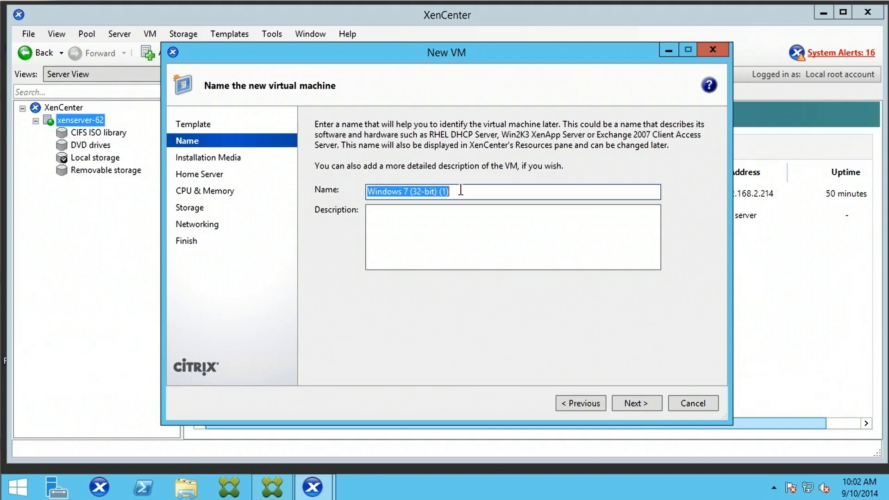
type("Sa")
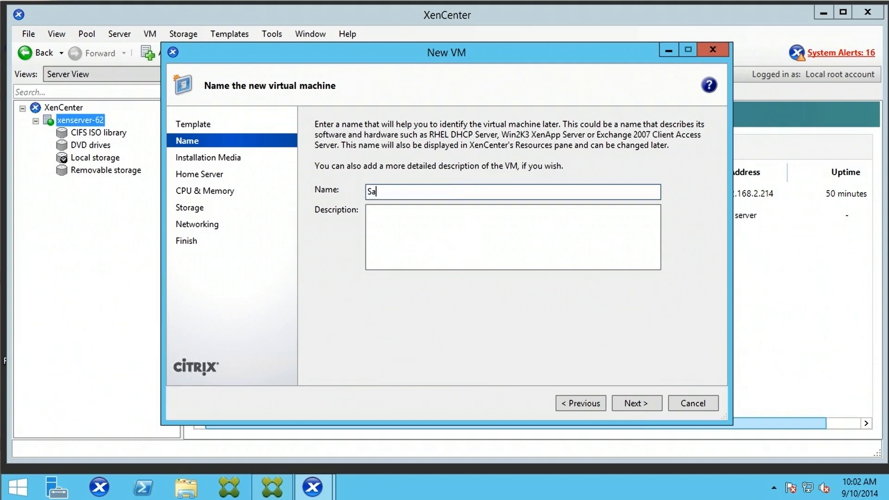
type("les-pc")
left_click(390, 219)
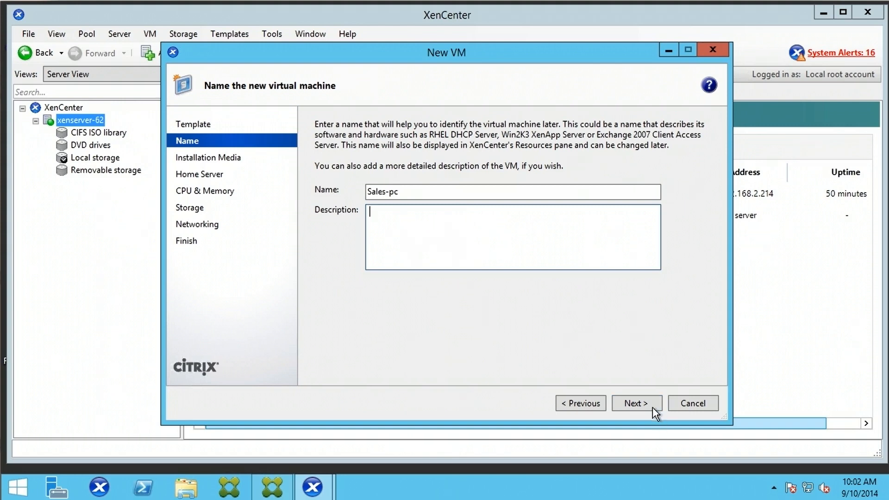
left_click(636, 403)
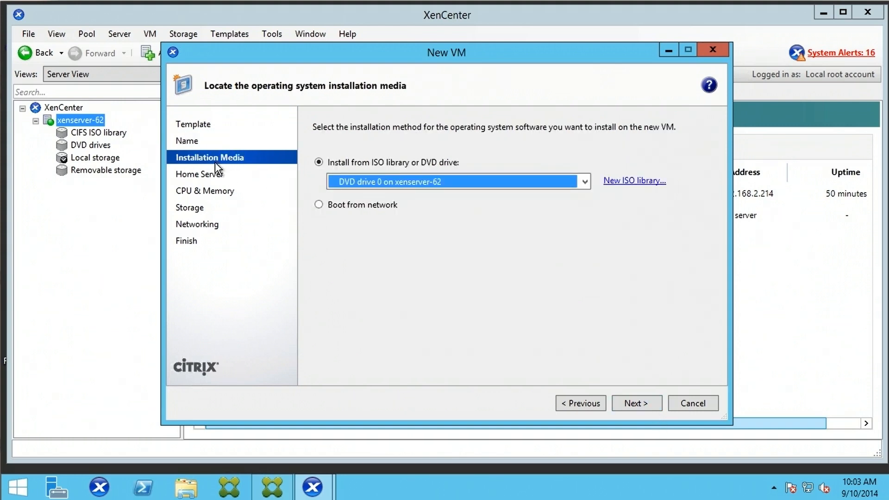
- Install from en_windows_7_professional_with_sp1_x86_dvd_u_677056.iso instead of network boot, keeping xenserver-62 as home server
left_click(326, 205)
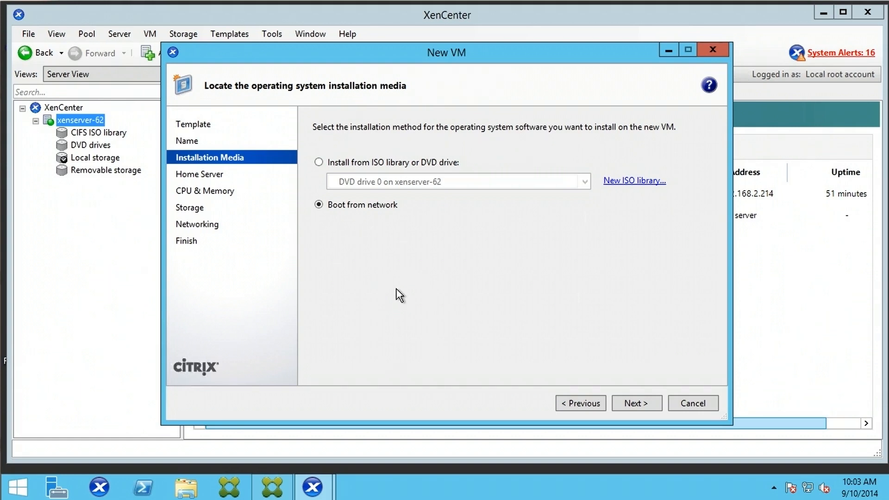
left_click(328, 161)
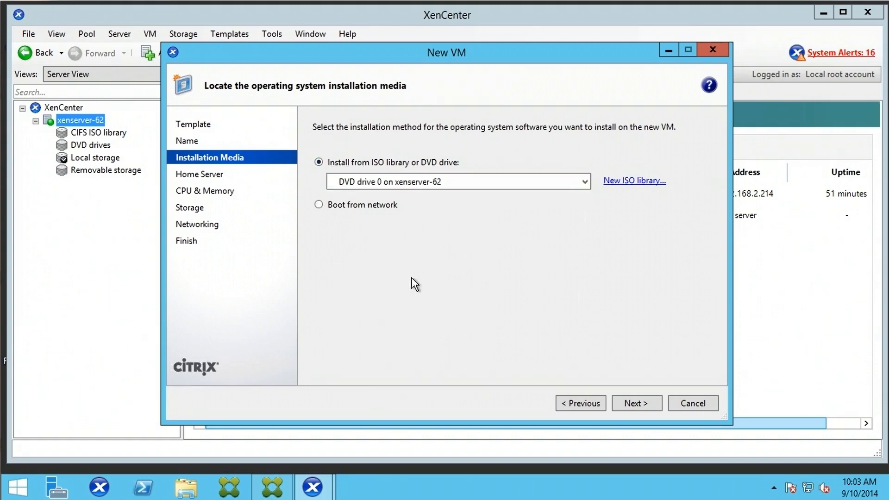
left_click(584, 181)
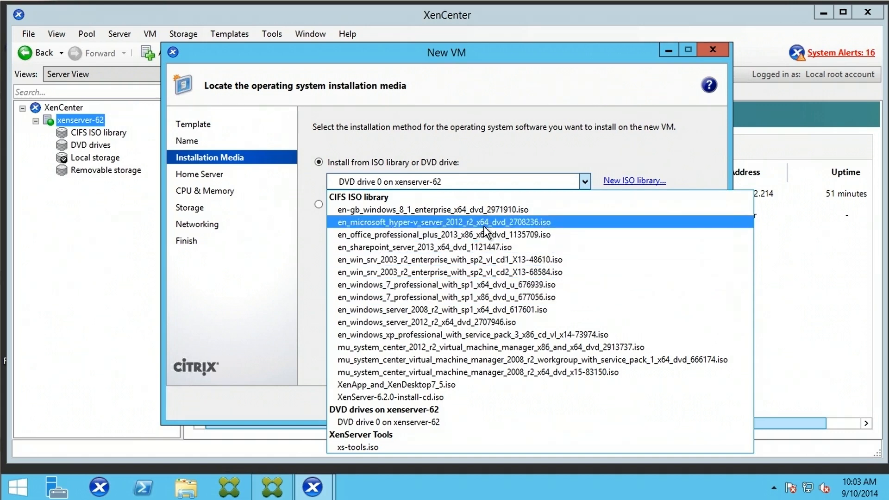
left_click(523, 297)
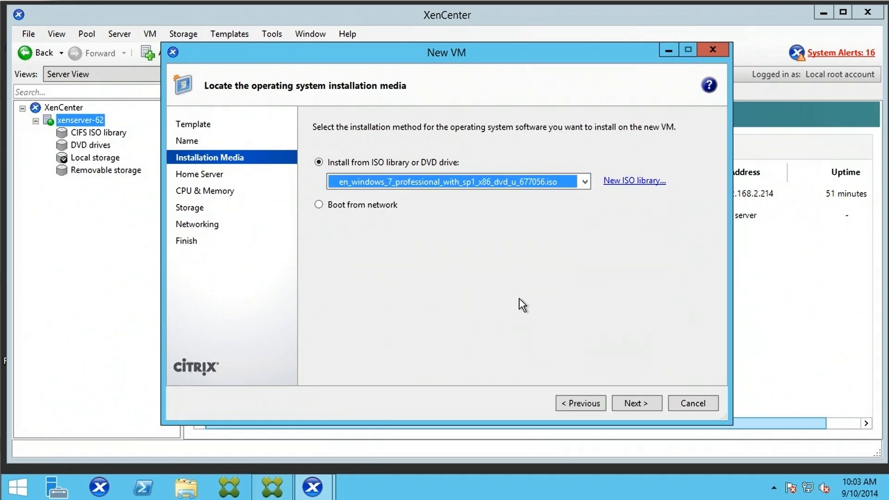
left_click(649, 407)
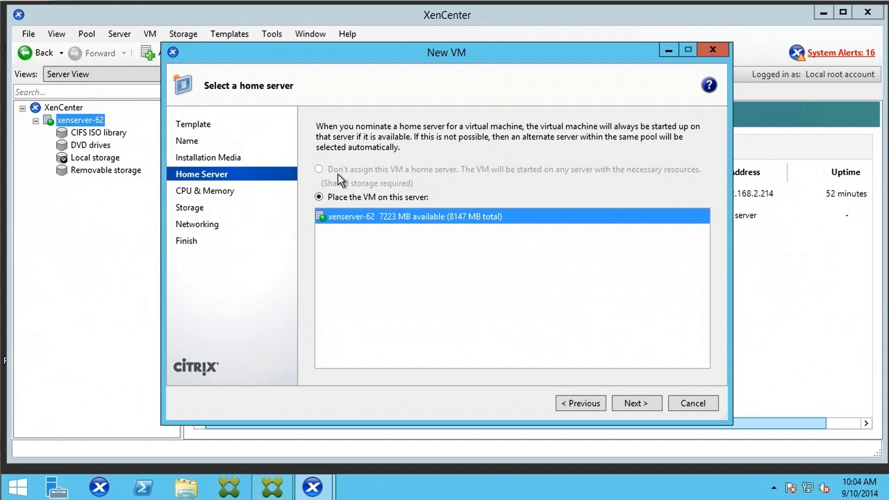
- Keep xenserver-62 as home server and accept 1 vCPU with 2048 MB memory
left_click(643, 404)
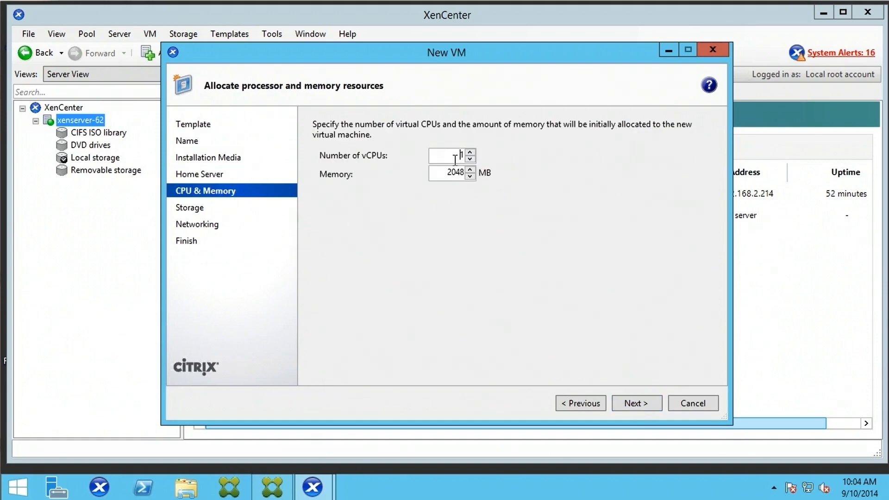
left_click_drag(435, 159, 464, 155)
left_click(643, 403)
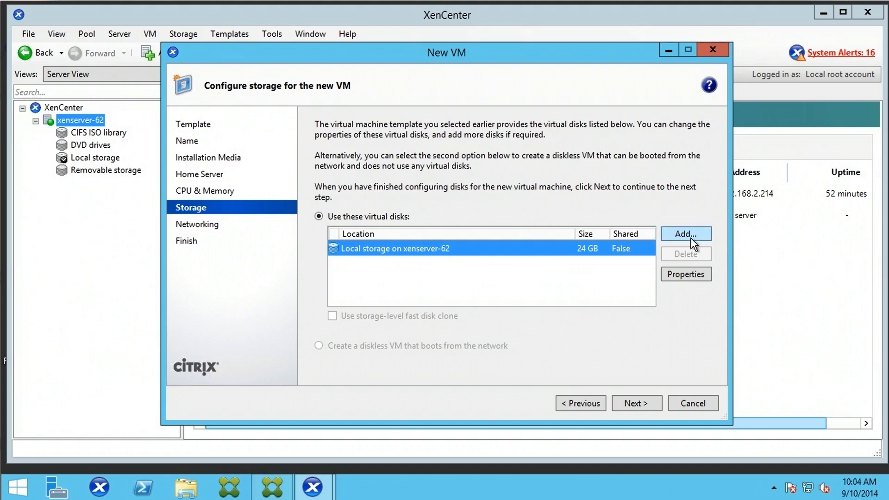
- Review the virtual disk's properties, leaving it at 24 GB on local storage
left_click(695, 276)
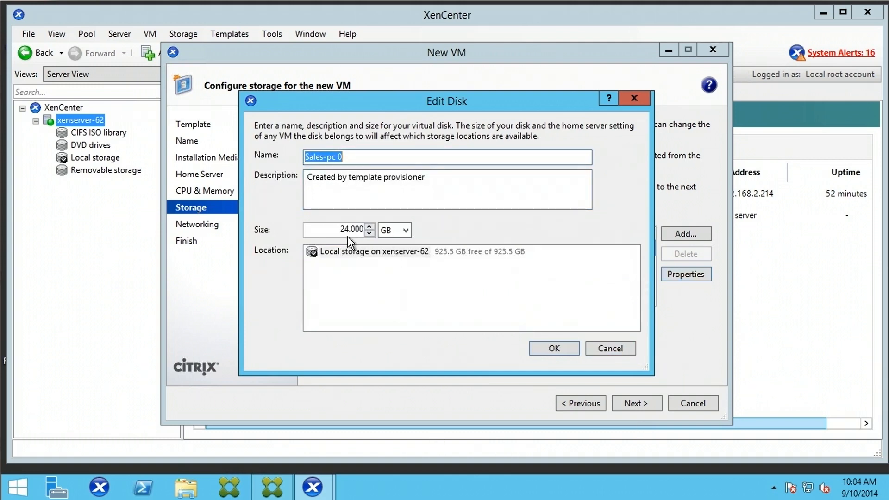
left_click_drag(338, 230, 518, 224)
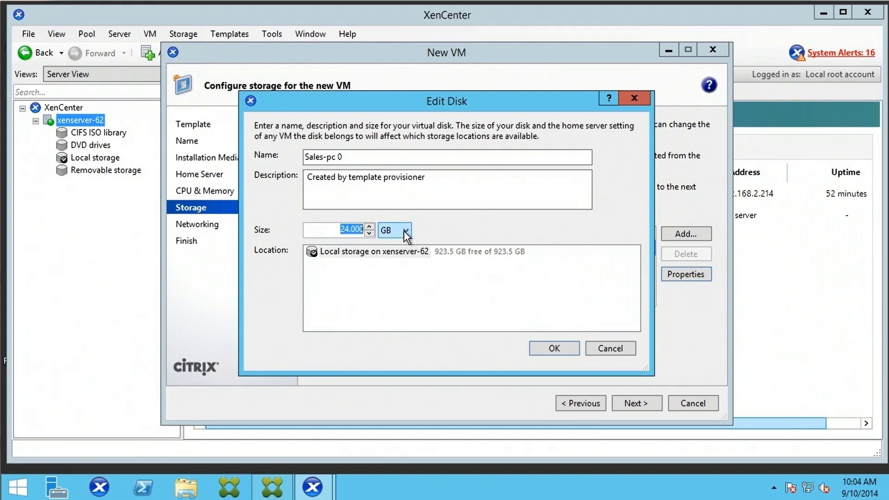
left_click(405, 233)
left_click(522, 238)
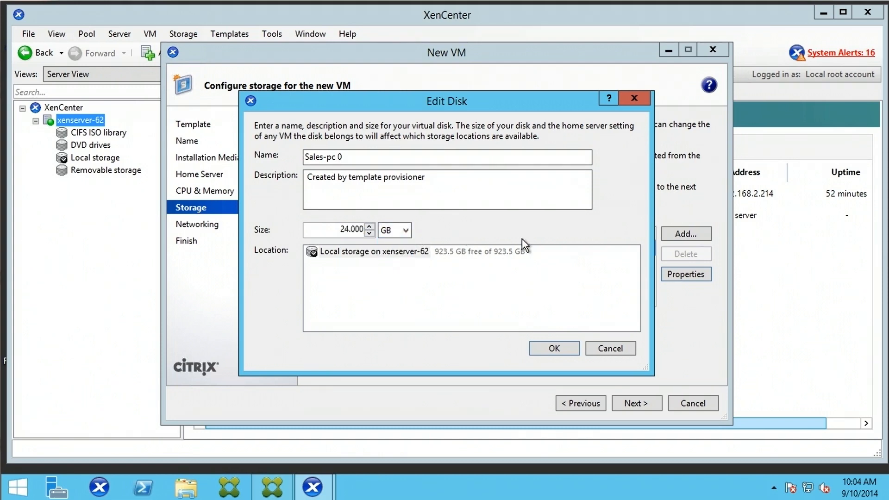
double_click(344, 234)
left_click(438, 177)
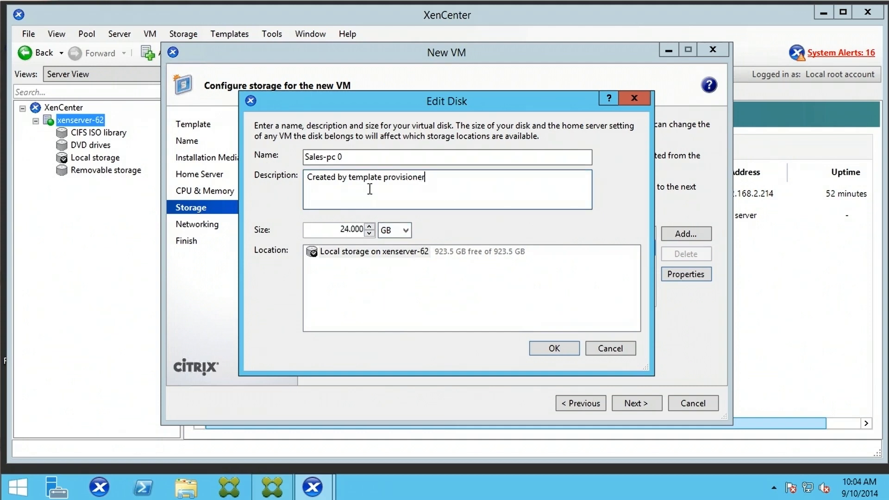
left_click(557, 351)
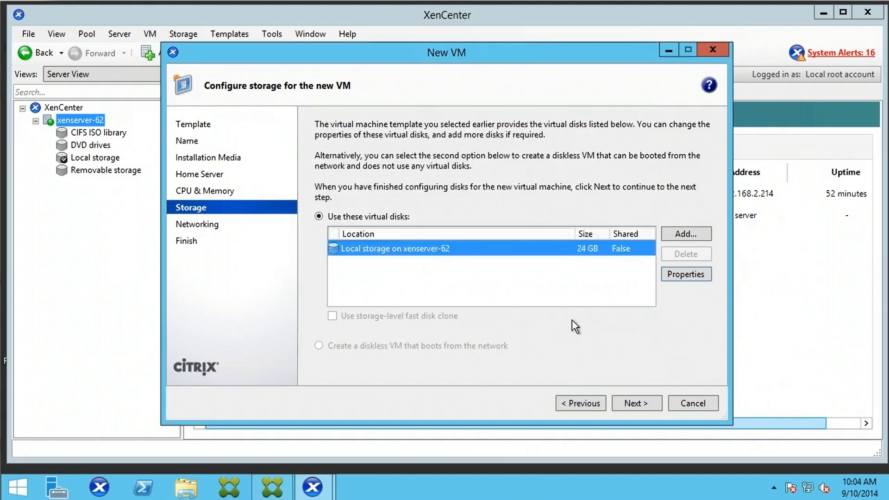
left_click(645, 402)
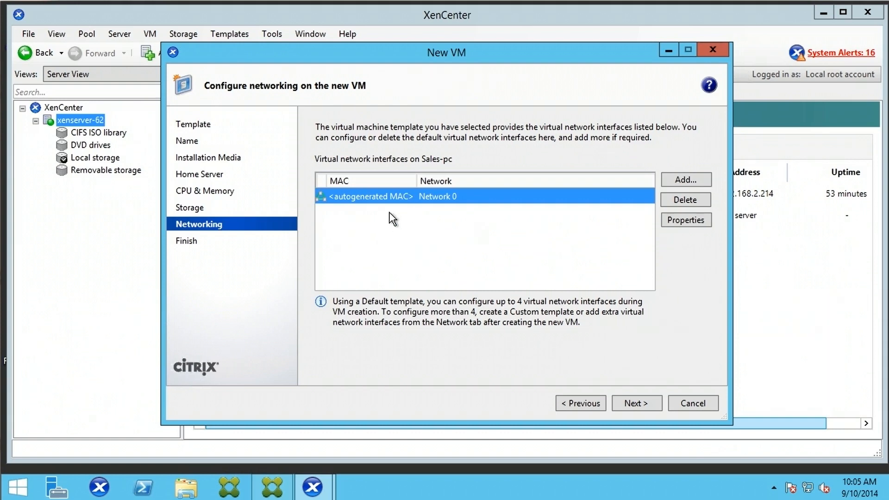
- Keep Network 0, review the summary and create Sales-pc, starting it automatically
left_click(646, 401)
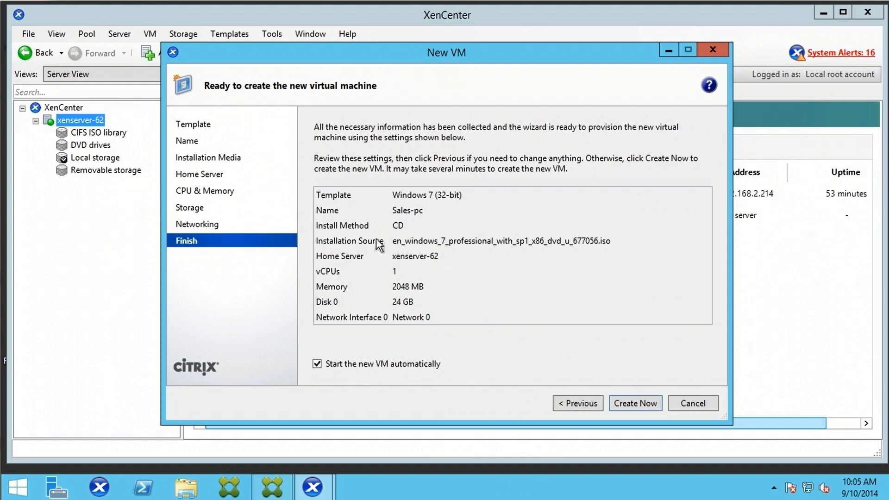
left_click(641, 404)
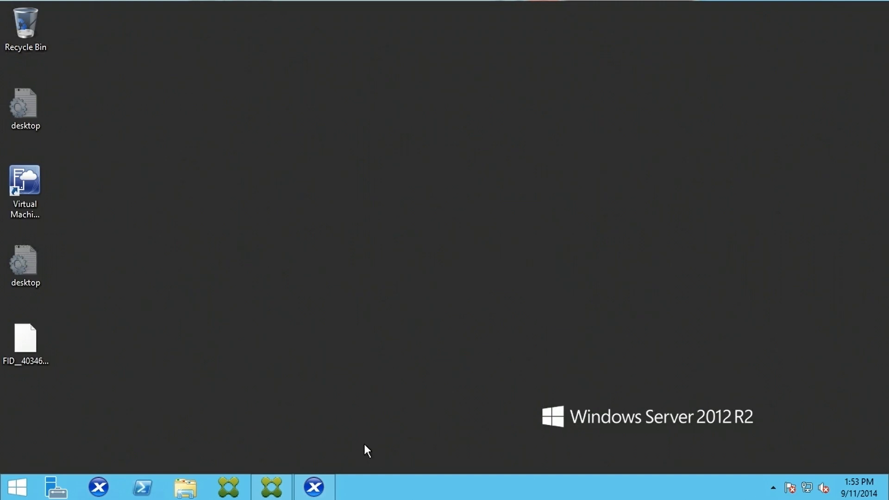
- Restore XenCenter from the taskbar to view Sales-pc's general properties
left_click(313, 487)
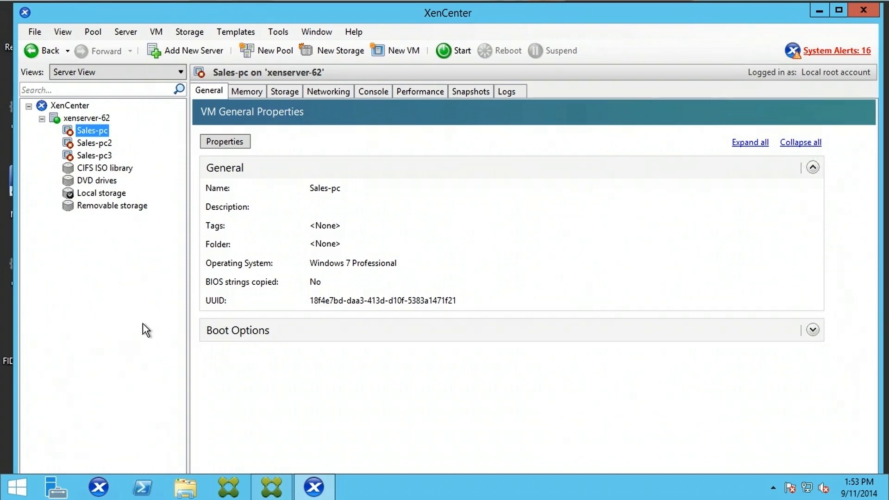
- Select the xenserver-62 host, glance at its context menu, then dismiss it
left_click(81, 119)
right_click(81, 119)
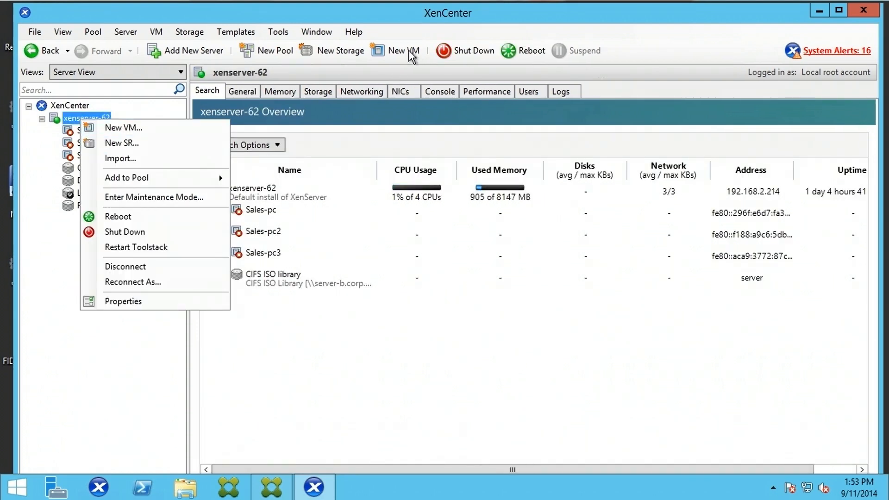
left_click(415, 35)
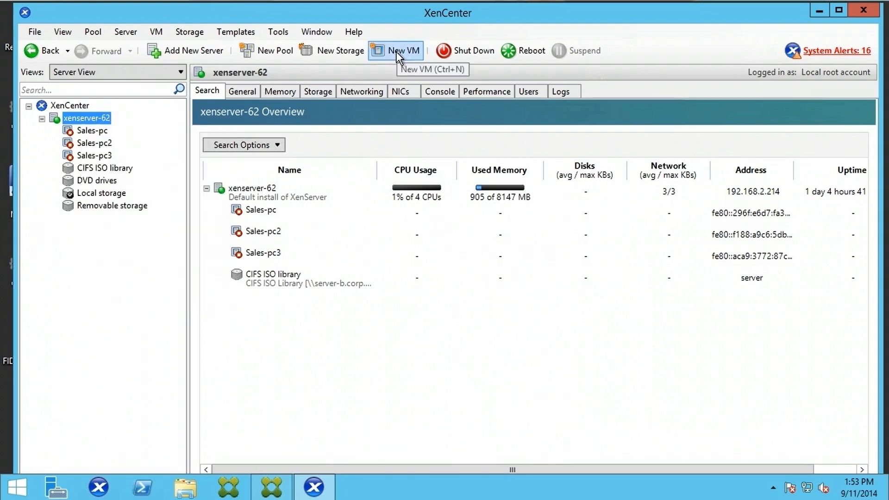
- Launch New VM on xenserver-62 and keep the Windows 7 (32-bit) template selected
left_click(398, 55)
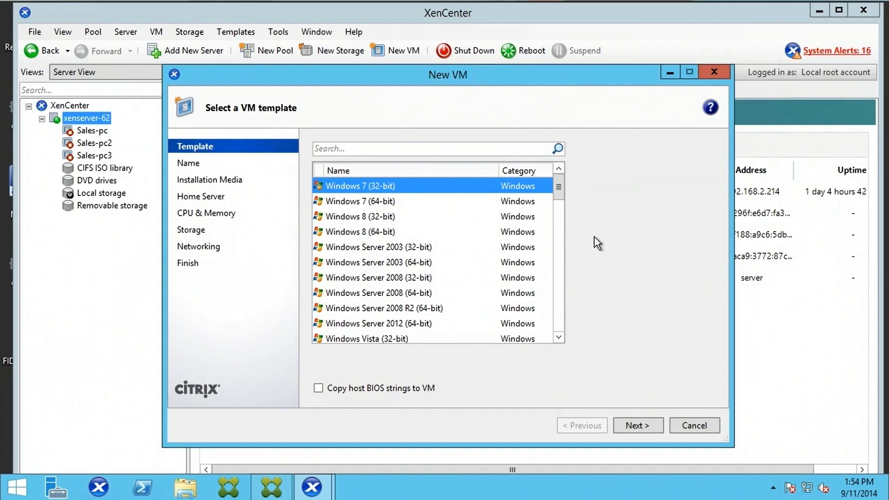
mouse_move(558, 190)
left_mouse_down()
mouse_move(569, 250)
mouse_move(560, 191)
mouse_move(560, 335)
mouse_move(557, 182)
left_mouse_up()
- Name the new VM 'Windows 7 Demo' with no description
left_click(641, 425)
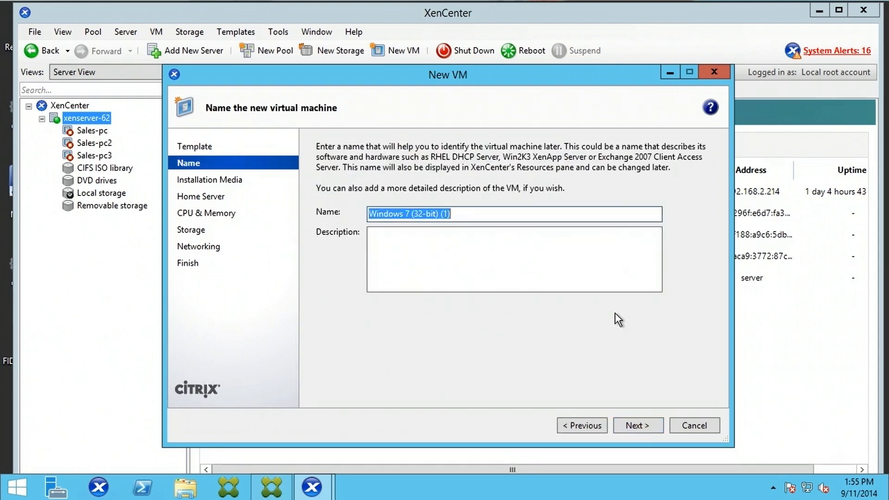
type("Wind")
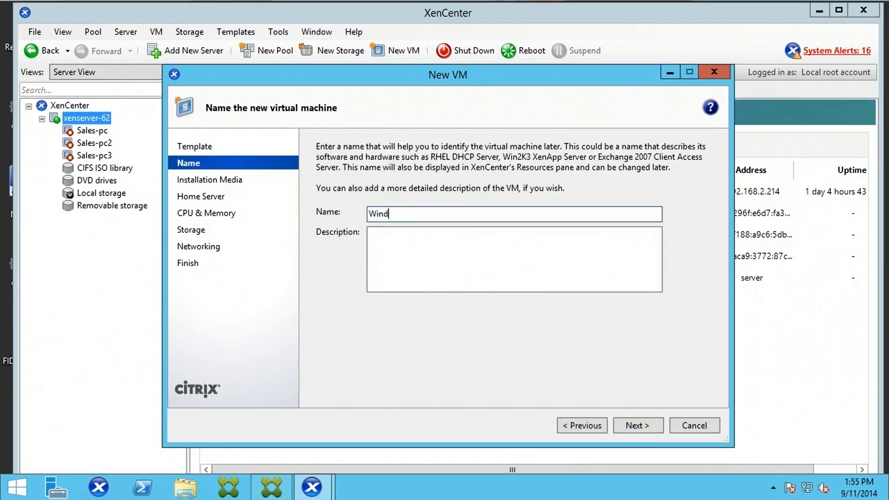
type("ows 7 Demo")
left_click(461, 251)
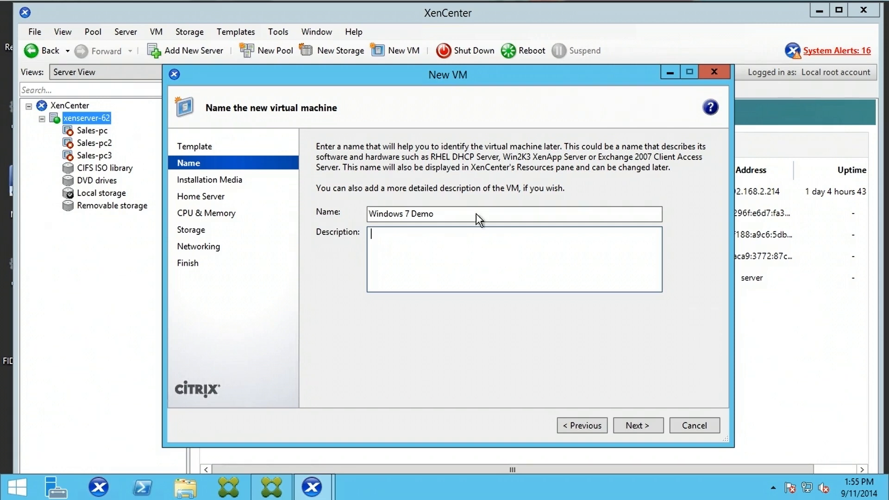
left_click(656, 429)
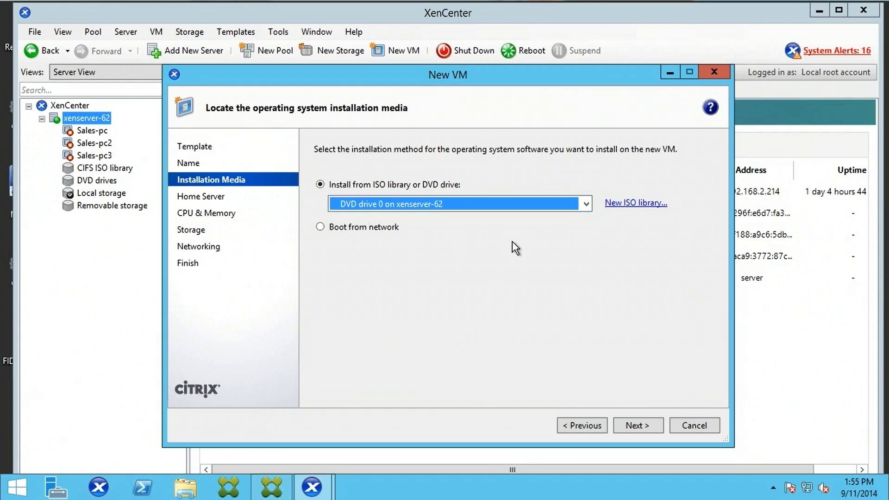
- Pick en_windows_7_professional_with_sp1_x86_dvd_u_677056.iso as the installation image instead of DVD drive 0
left_click(588, 204)
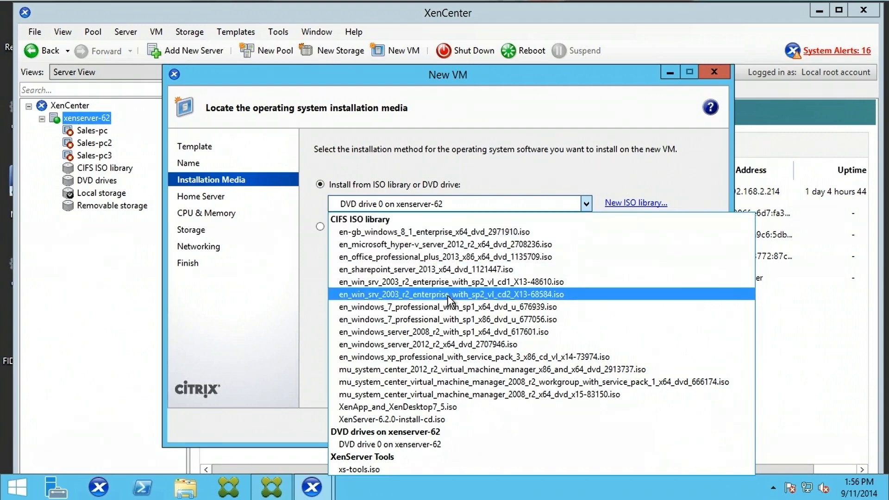
left_click(478, 322)
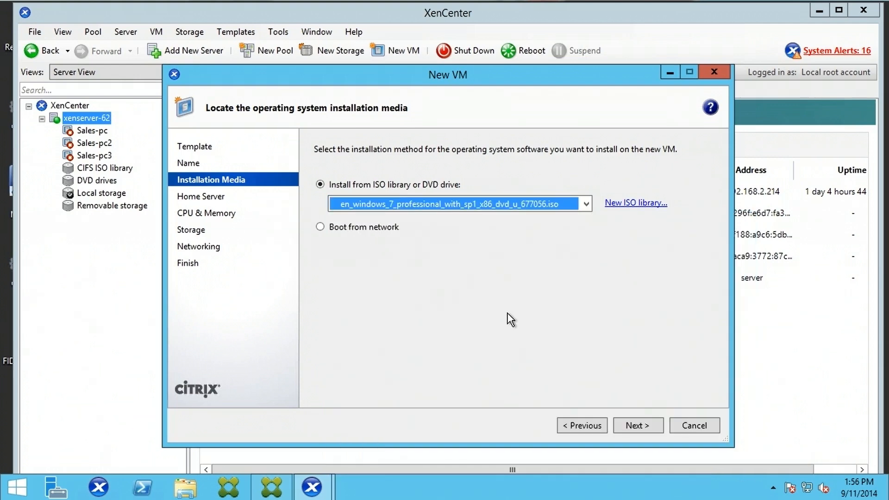
- Keep Install from ISO library as the source, not network boot, and continue to home server
left_click(635, 204)
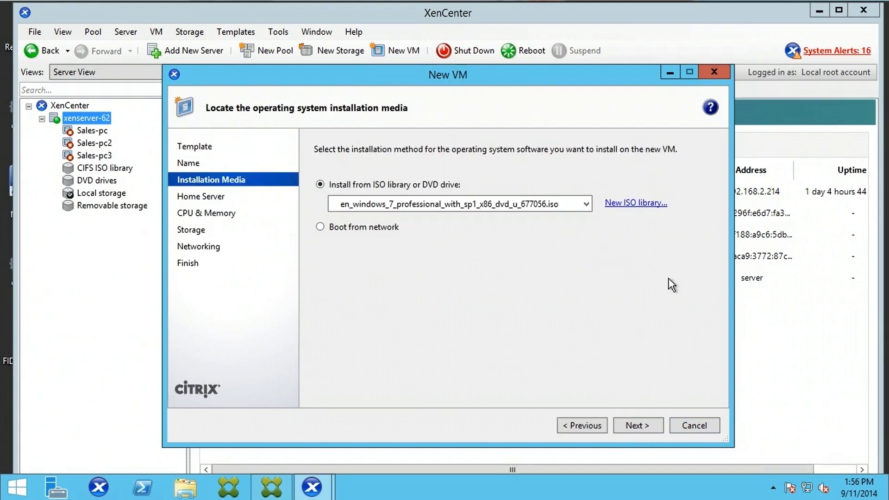
left_click(320, 227)
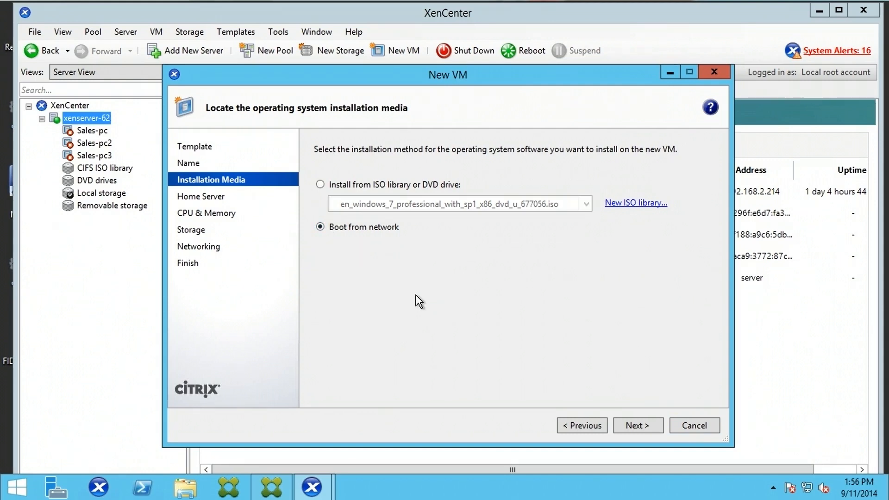
left_click(346, 186)
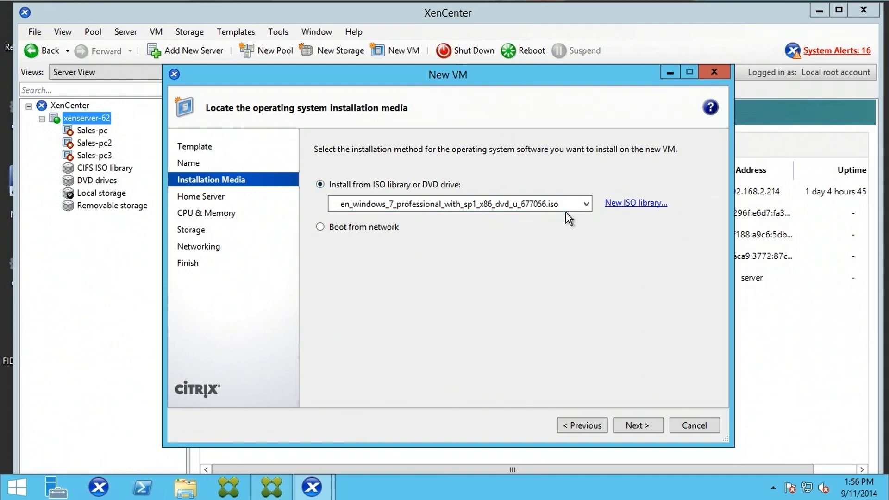
left_click(650, 426)
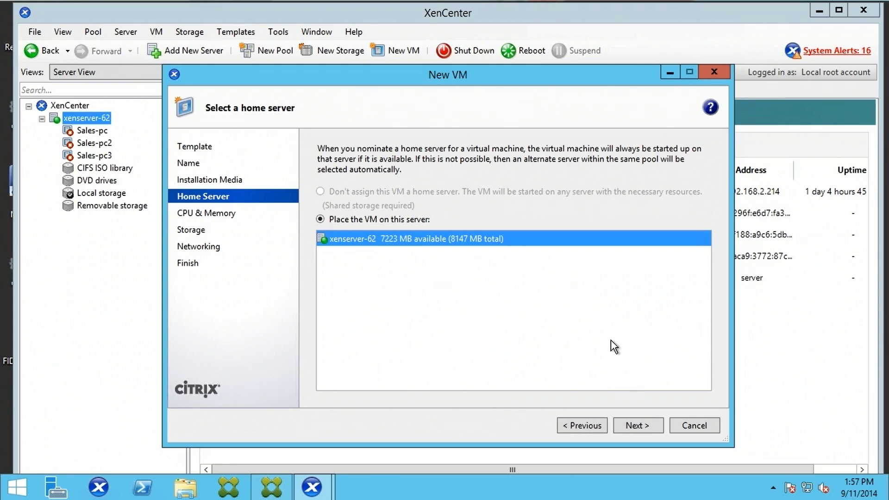
- Keep 1 vCPU and lower the VM's memory from 2048 to 1024 MB
left_click(636, 424)
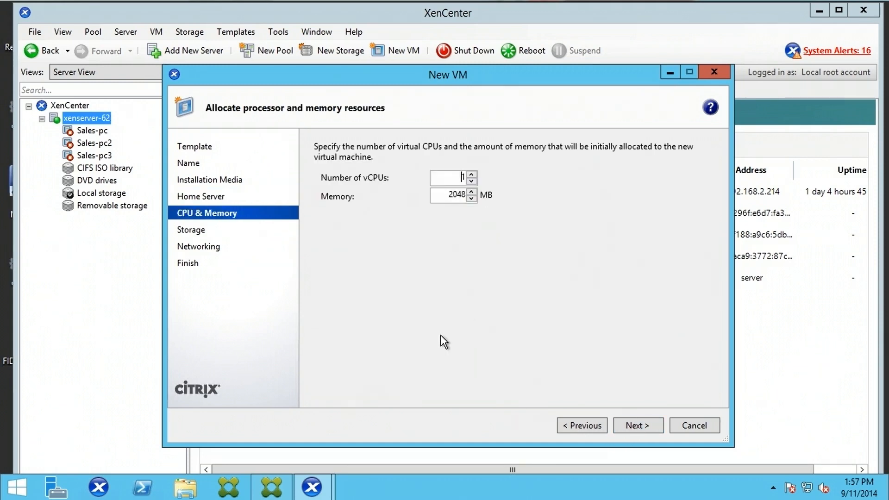
double_click(461, 178)
left_click_drag(445, 195, 514, 195)
left_click(472, 198)
left_click(472, 199)
left_click(471, 199)
left_click(471, 198)
left_click(472, 198)
- Look at adding a second virtual disk, then cancel, keeping only the 24 GB local disk
left_click(642, 425)
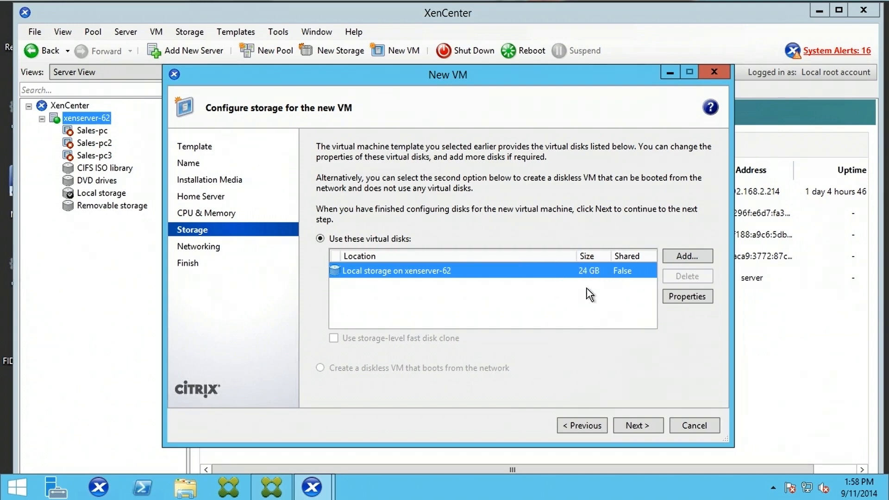
left_click(687, 256)
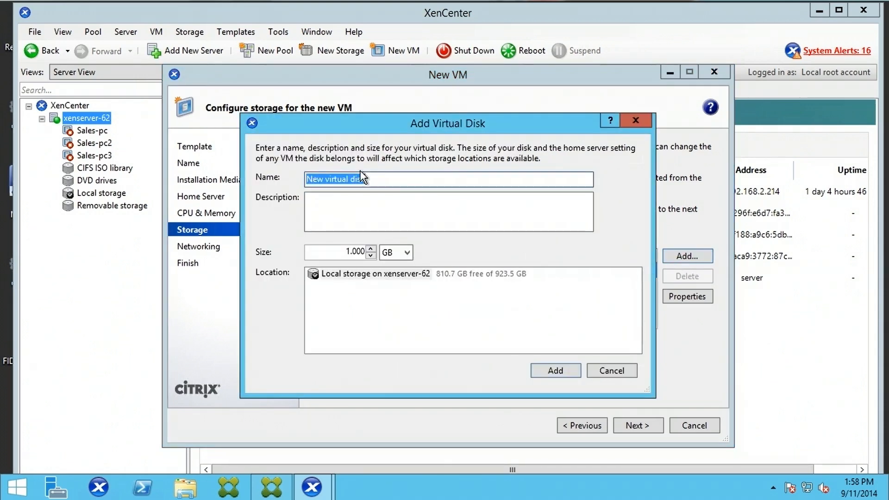
left_click_drag(372, 180, 301, 181)
left_click(315, 201)
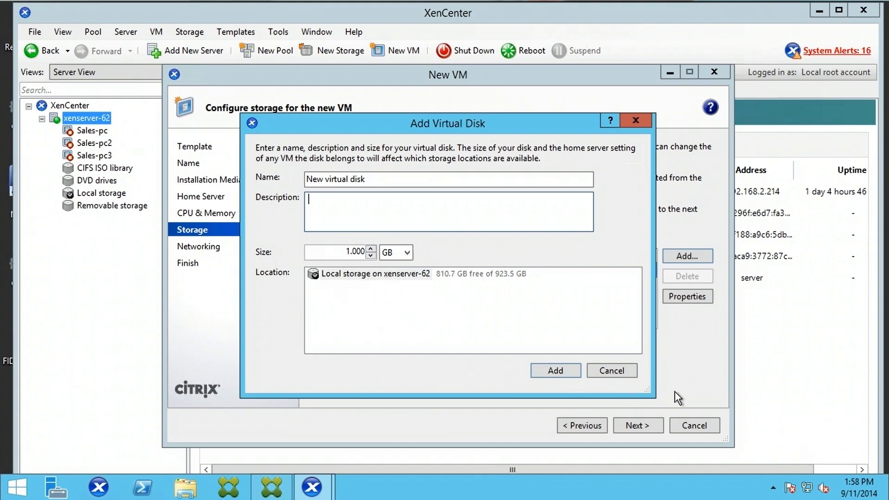
left_click(622, 370)
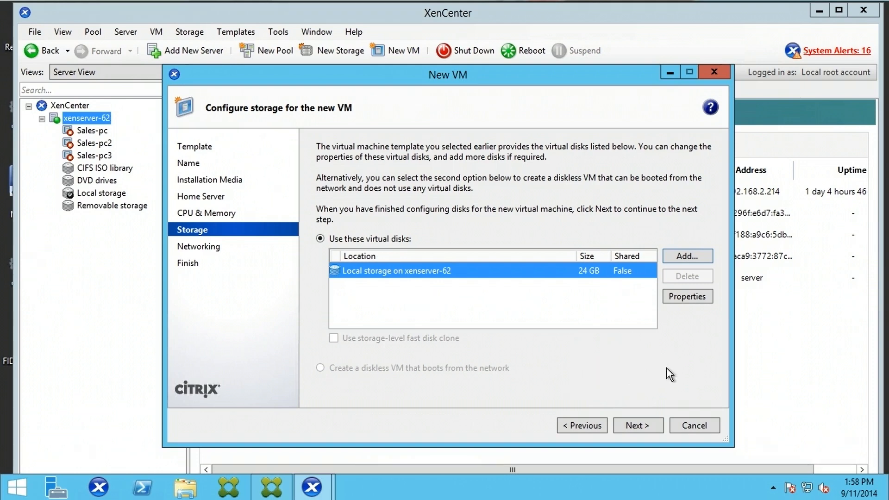
left_click(698, 298)
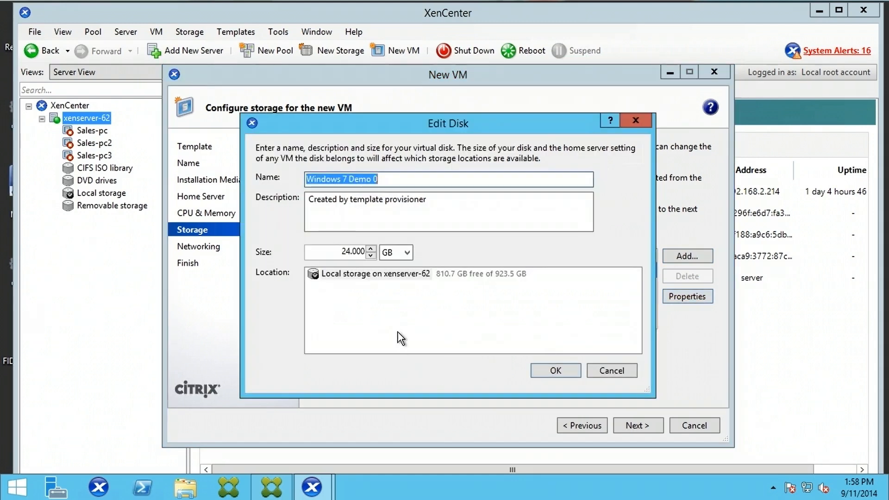
left_click(395, 179)
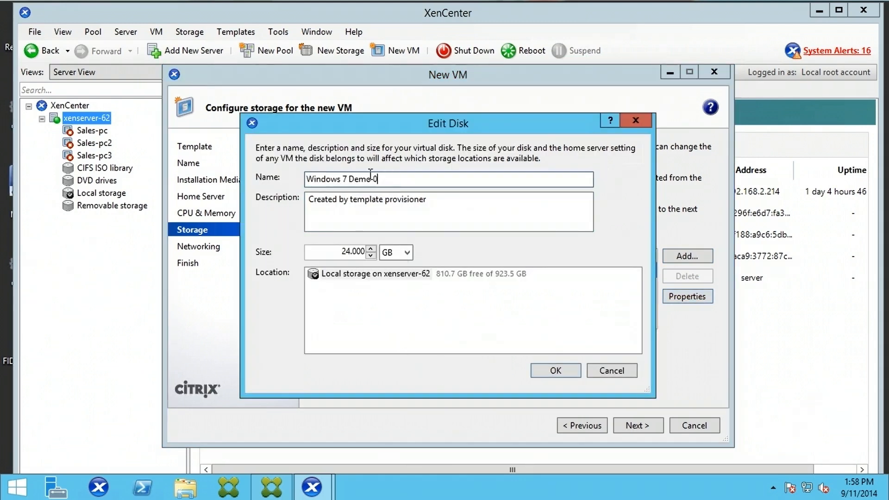
left_click_drag(379, 179, 258, 176)
left_click_drag(442, 203, 297, 204)
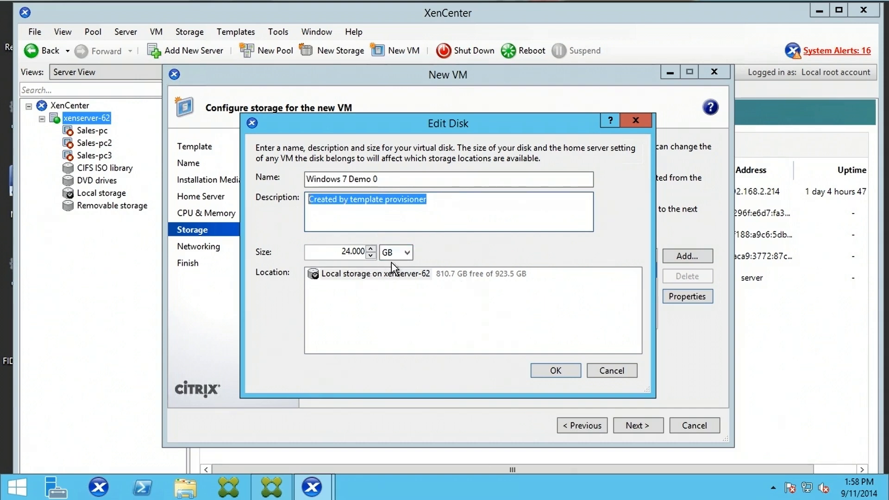
left_click(408, 252)
left_click(524, 268)
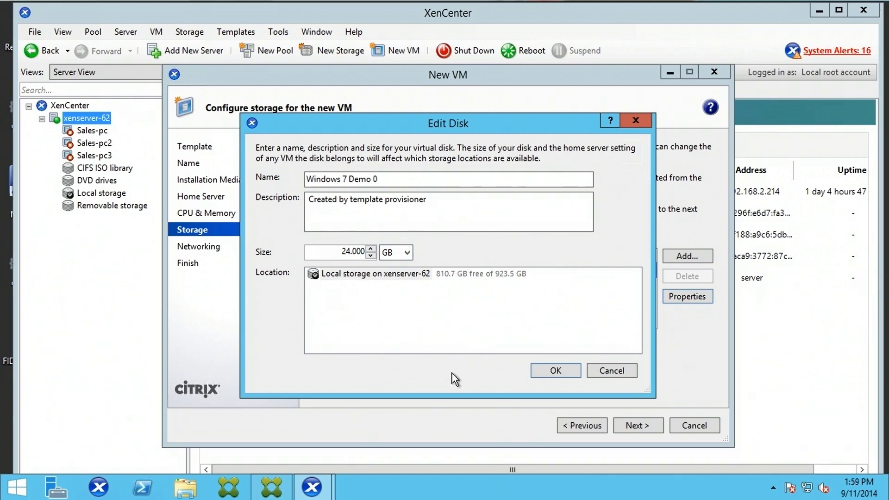
left_click(564, 371)
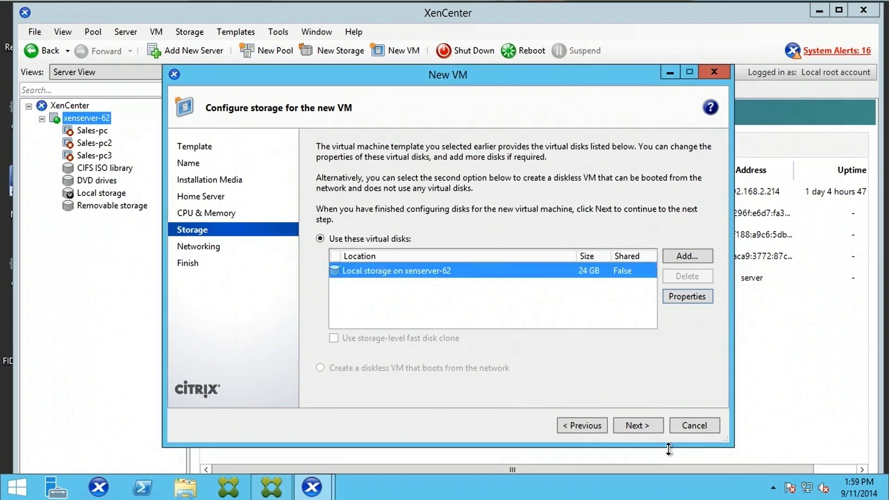
- Set the VM's network interface to Network 0 with an auto-generated MAC address
left_click(654, 428)
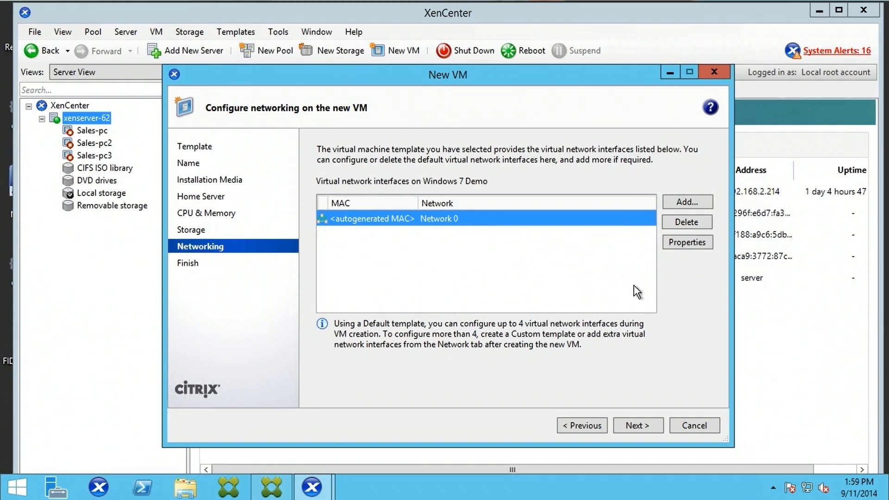
left_click(688, 243)
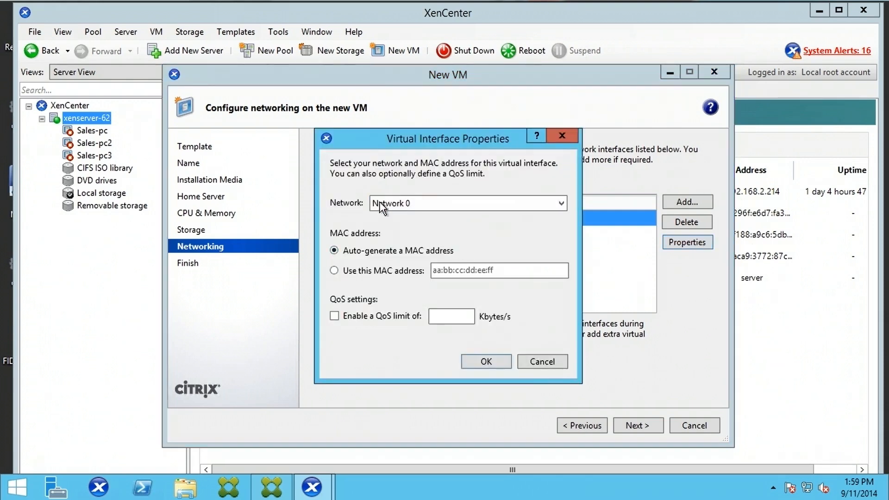
left_click(465, 204)
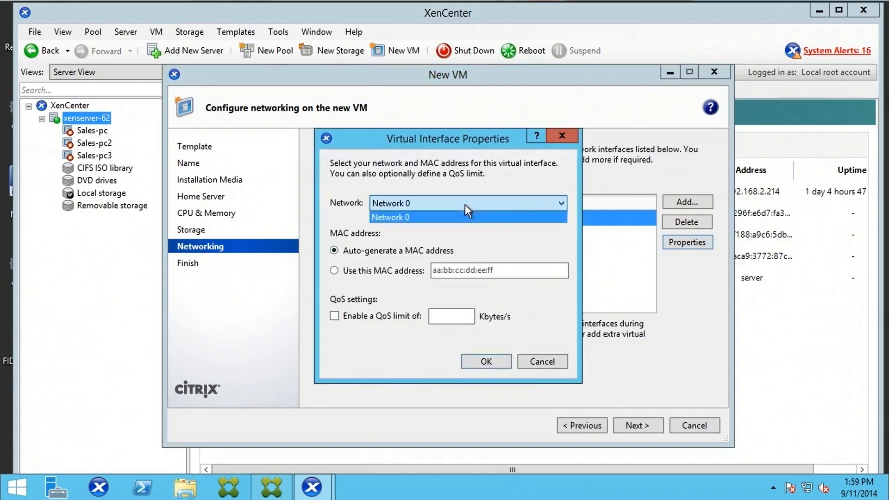
left_click(514, 240)
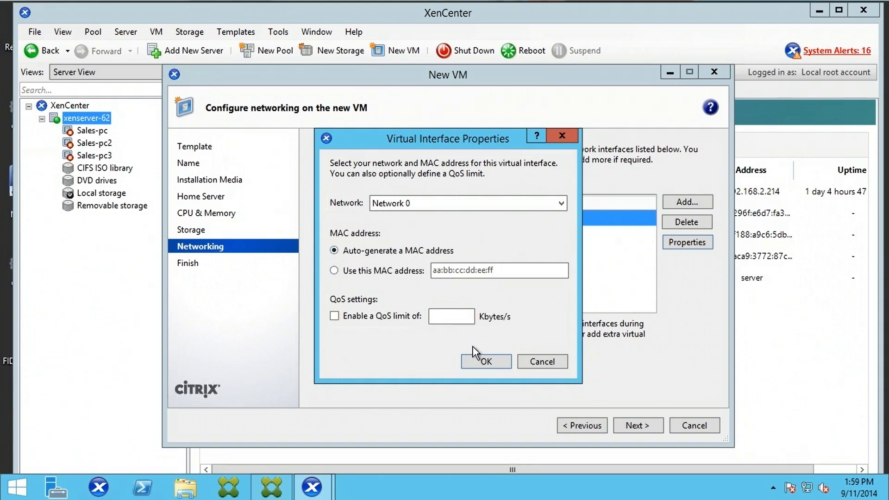
left_click(483, 362)
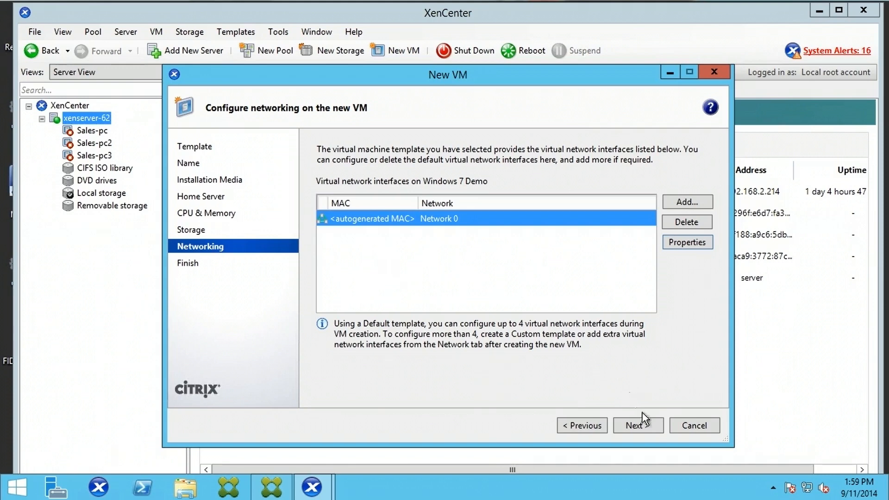
- Review the summary and create the Windows 7 Demo VM on xenserver-62
left_click(642, 427)
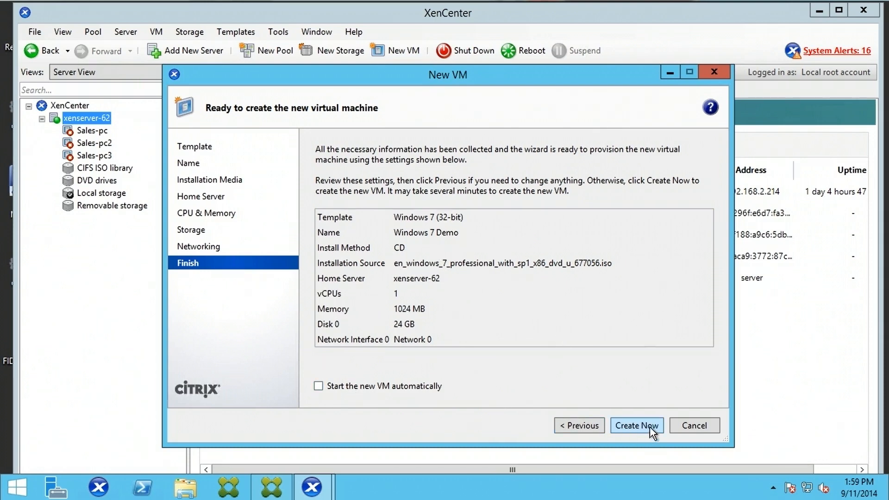
left_click(638, 426)
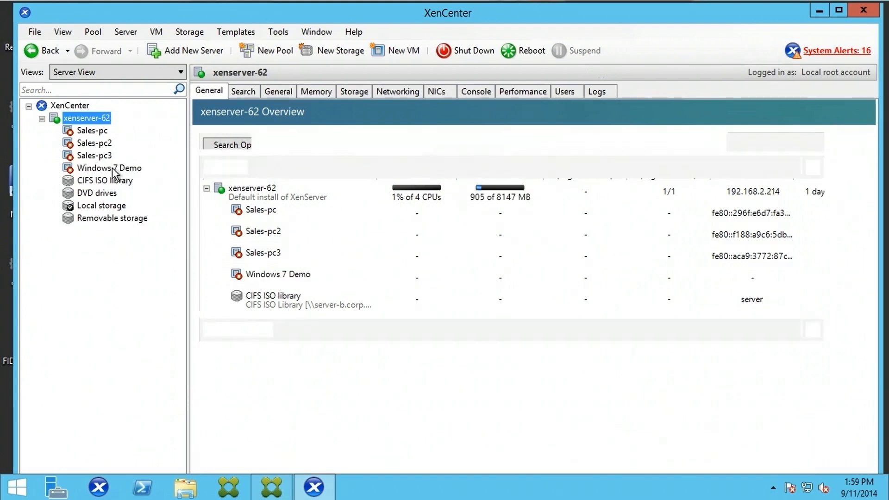
- Select Windows 7 Demo in the Resources tree to view its 1 vCPU, 1024 MB, 24 GB setup
left_click(112, 168)
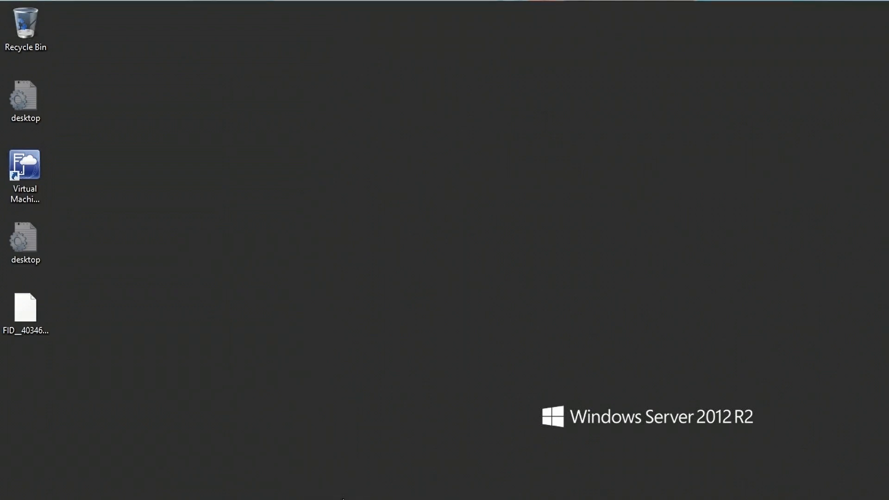
- Restore the XenCenter window from the auto-hidden taskbar
mouse_move(343, 499)
left_click(315, 489)
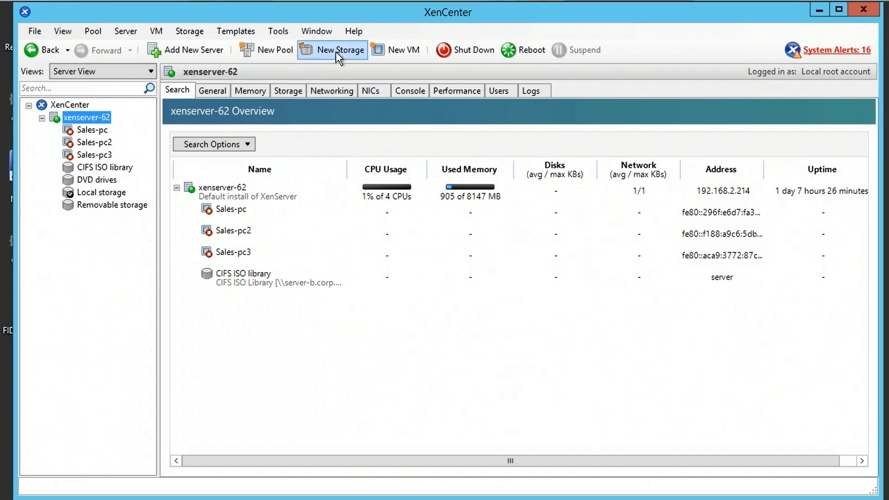
- Start a new VM from the Windows 7 (32-bit) template named 'Win 7 demo'
left_click(402, 53)
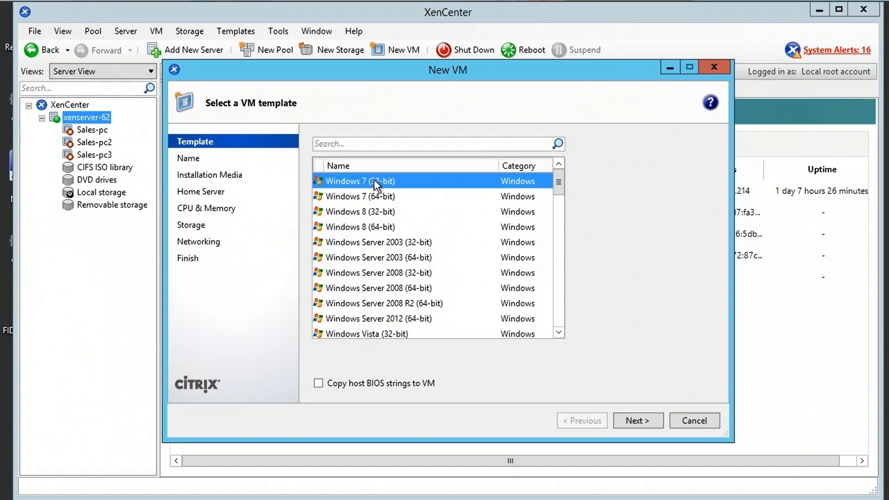
left_click(643, 419)
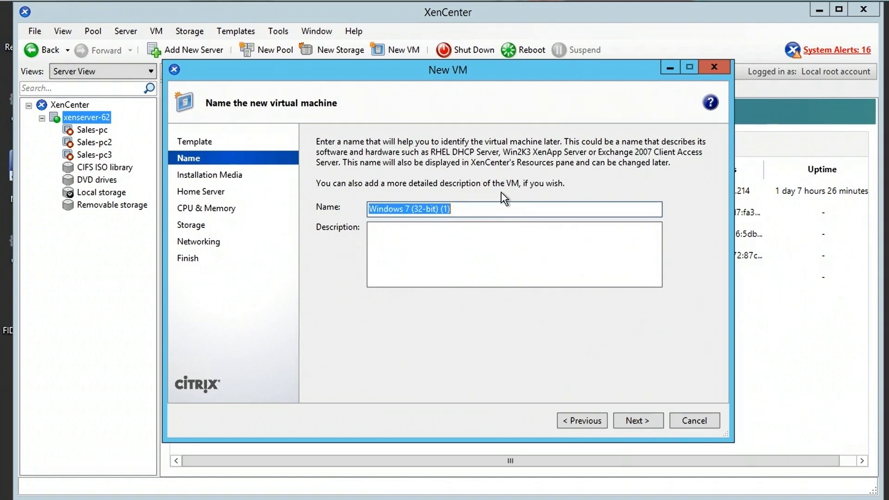
type("Win")
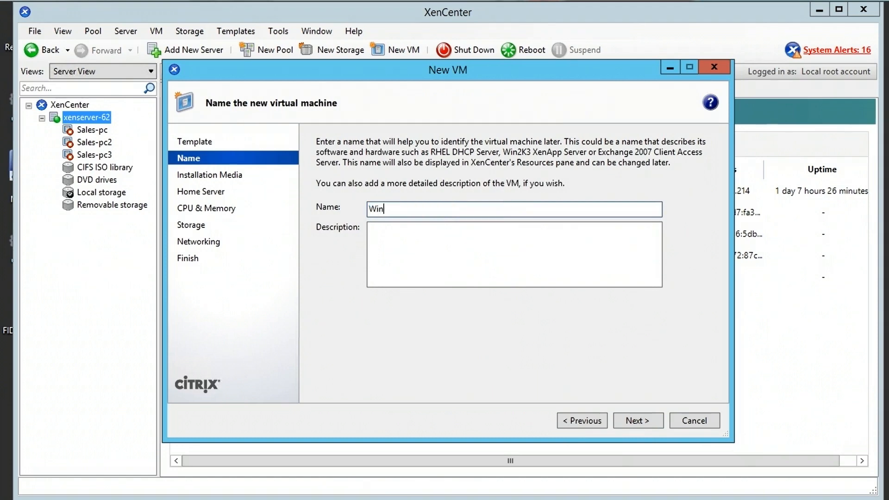
type(" 7 demo")
left_click(652, 421)
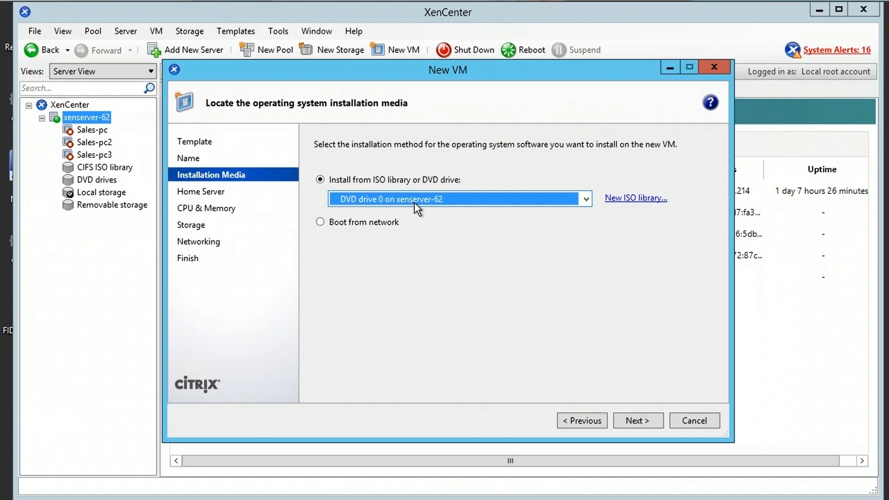
- Choose en_windows_7_professional_with_sp1_x86_dvd_u_677056.iso as the VM's installation source
left_click(586, 203)
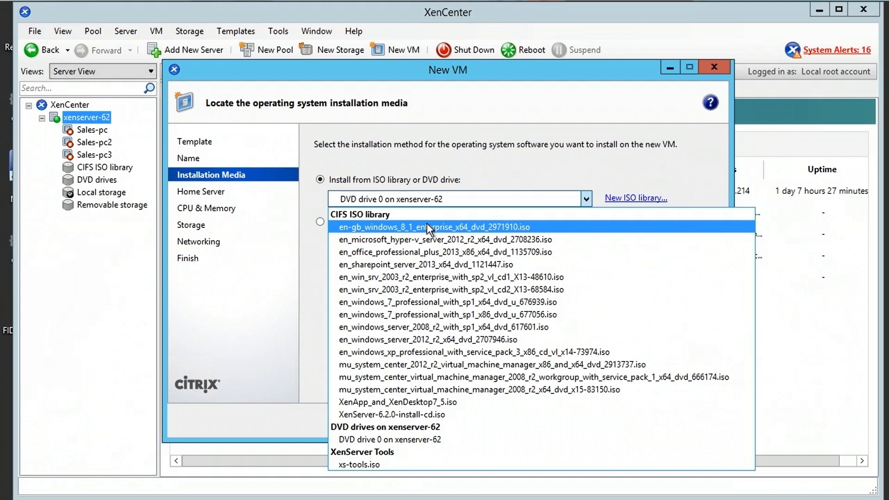
left_click(442, 314)
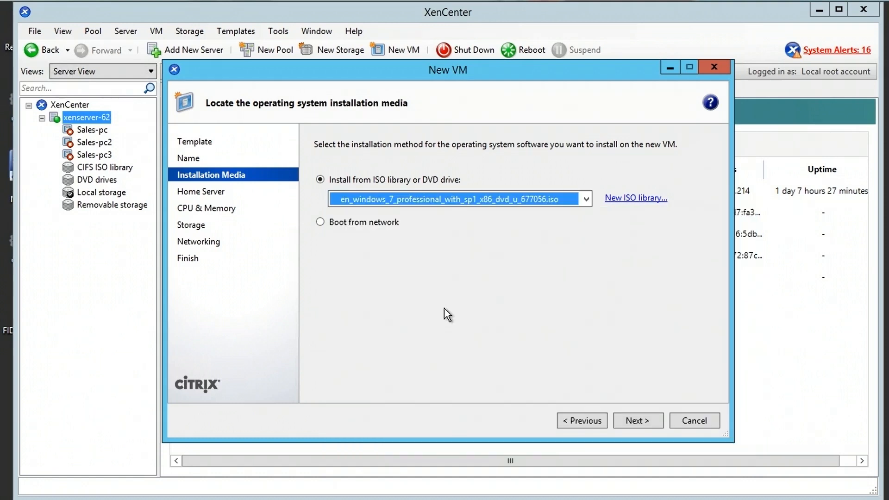
left_click(653, 422)
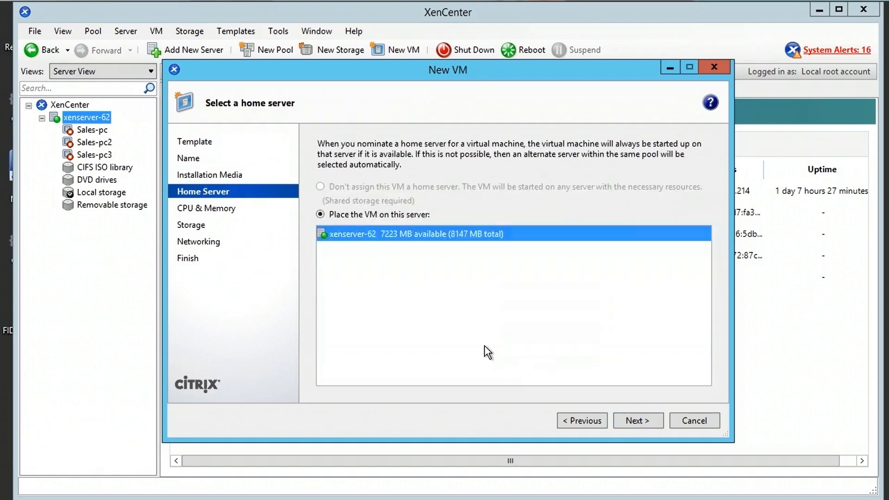
- Keep xenserver-62 as home server, set memory to 1024 MB, and keep the 24 GB local disk
left_click(647, 420)
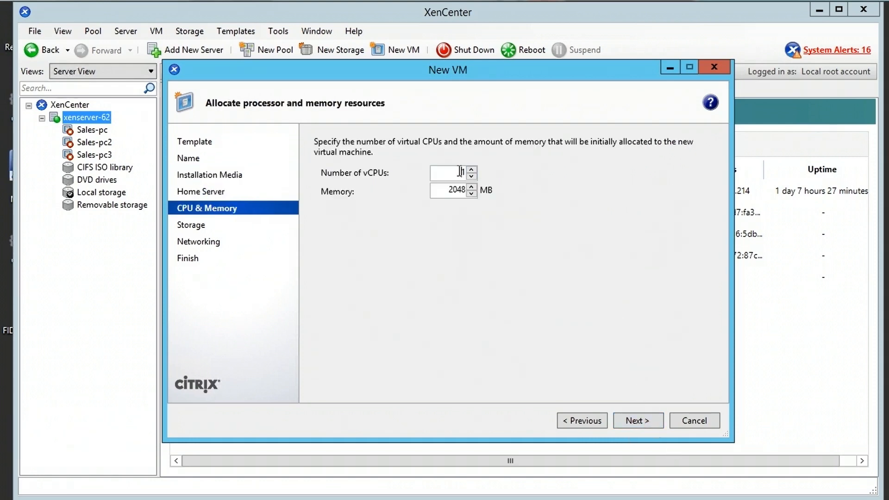
left_click_drag(449, 190, 529, 202)
type("1024")
left_click(645, 421)
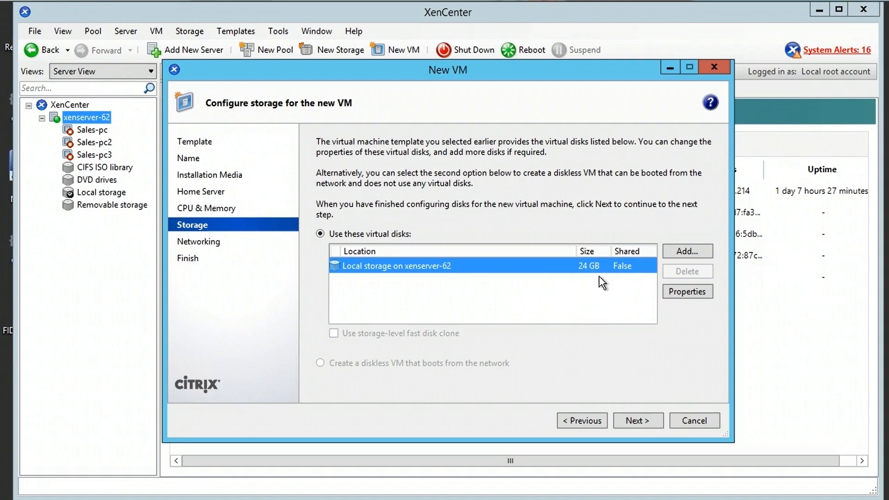
left_click(649, 421)
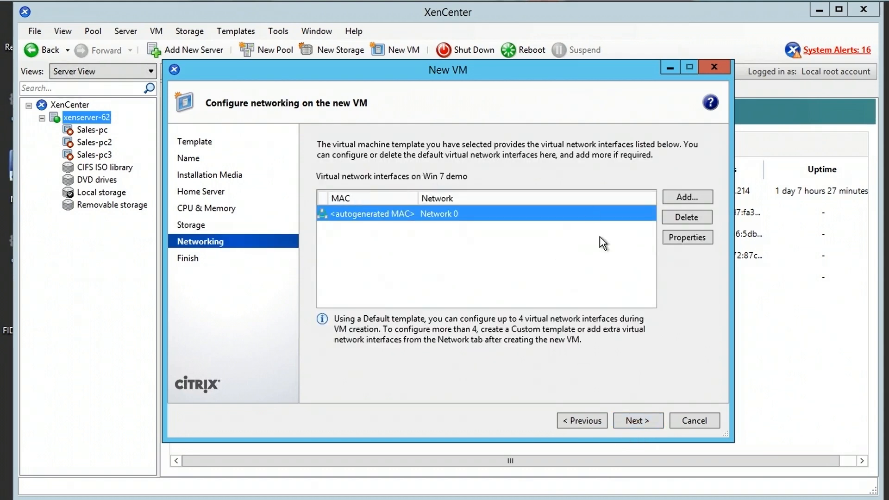
- Review the Finish page and create the Win 7 demo VM without auto-starting it
left_click(645, 421)
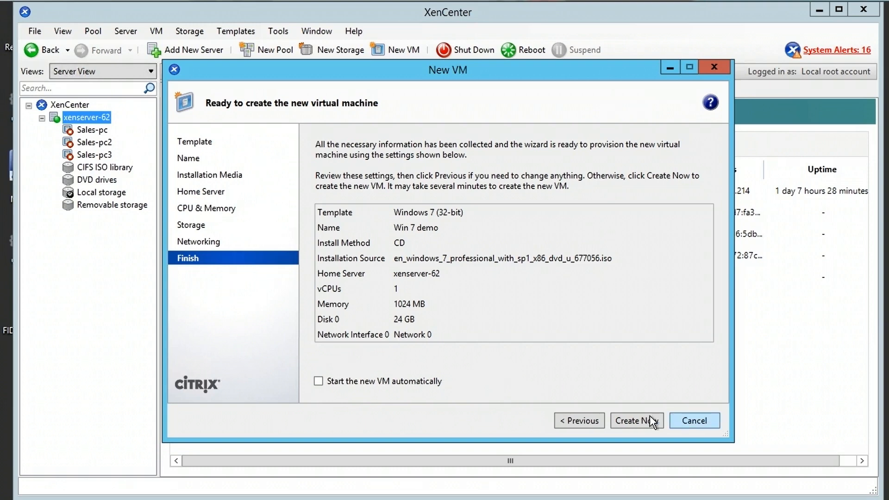
left_click(634, 420)
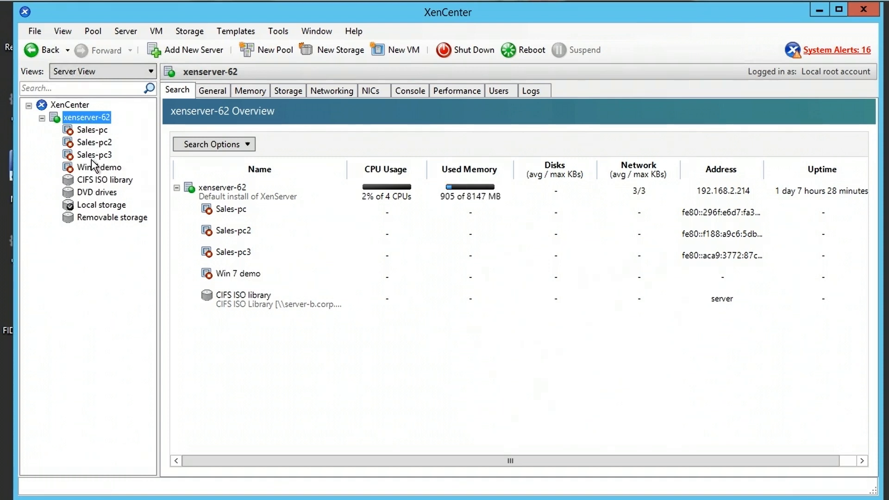
- Select Win 7 demo and show its console, with the VM shut down and the Windows 7 ISO loaded
left_click(90, 167)
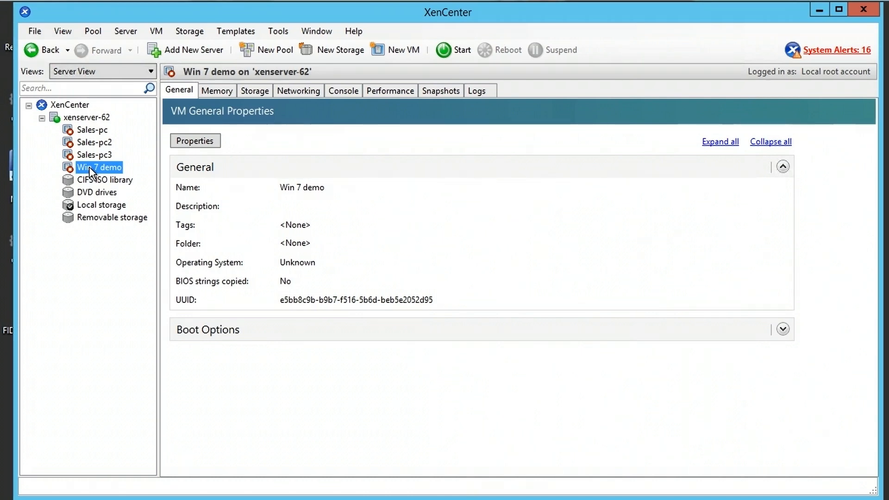
left_click(347, 90)
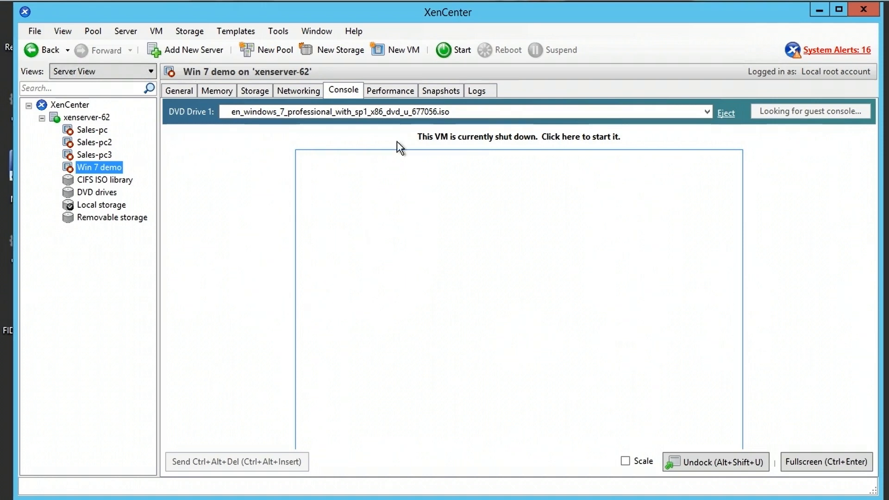
- Start Win 7 demo and scale its console to show the Windows 7 Setup language page
left_click(460, 50)
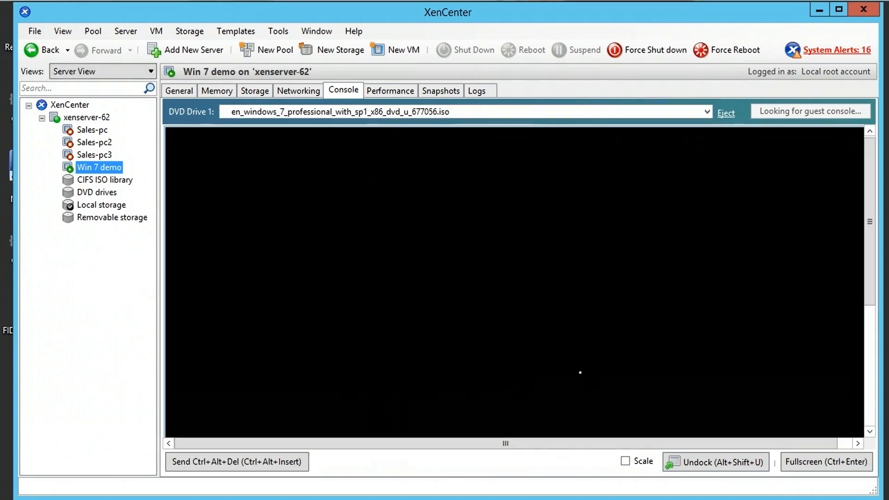
left_click(626, 461)
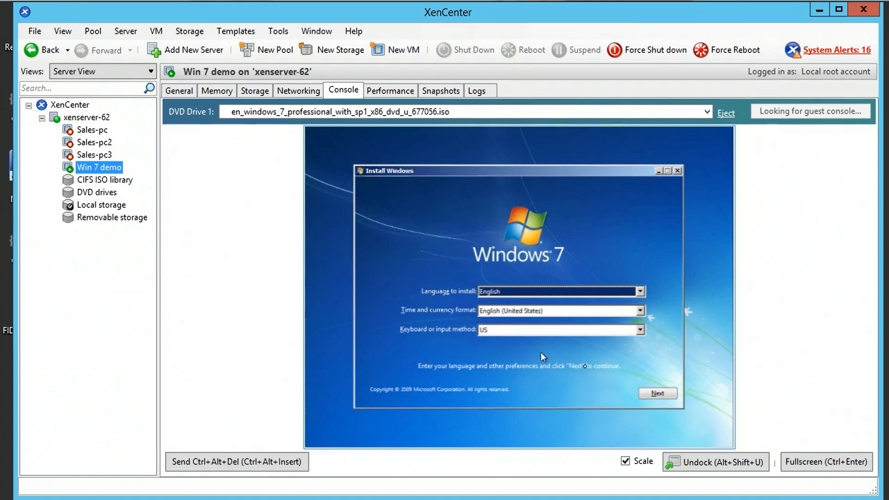
- Install Windows 7 with default English (US) settings, accepting the license, as a Custom install on Disk 0
left_click(656, 394)
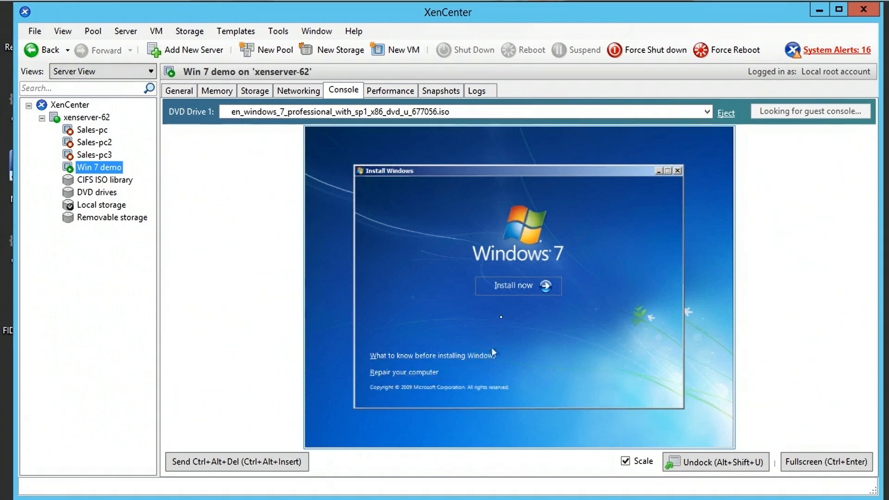
left_click(517, 295)
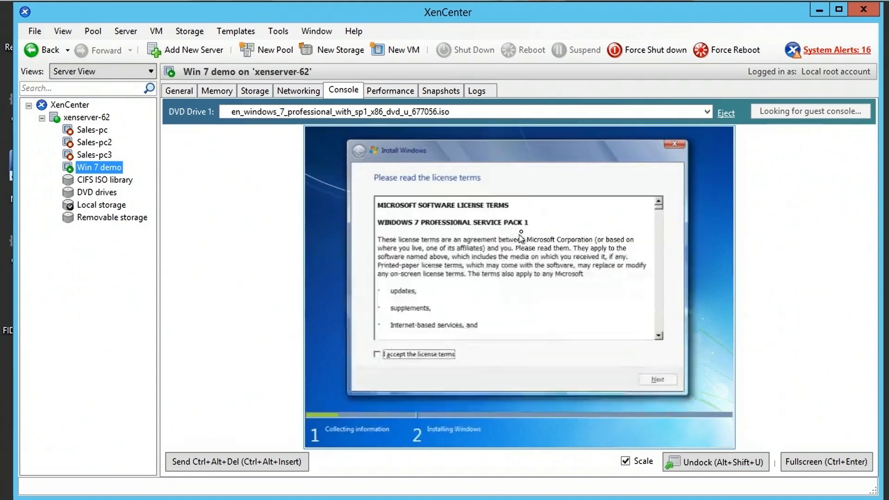
left_click(410, 358)
left_click(649, 387)
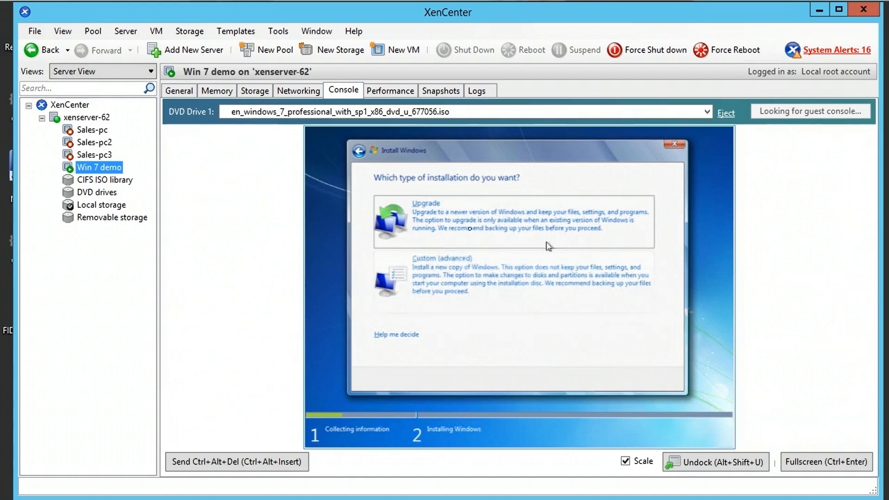
left_click(446, 274)
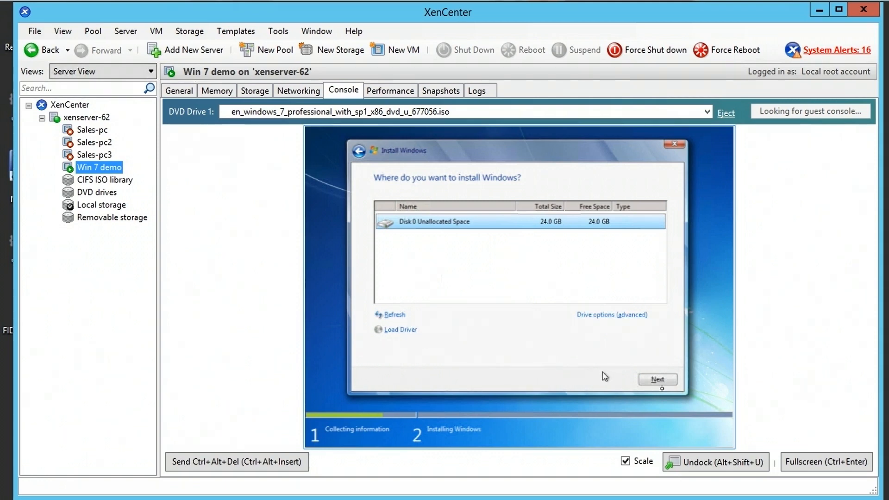
left_click(659, 380)
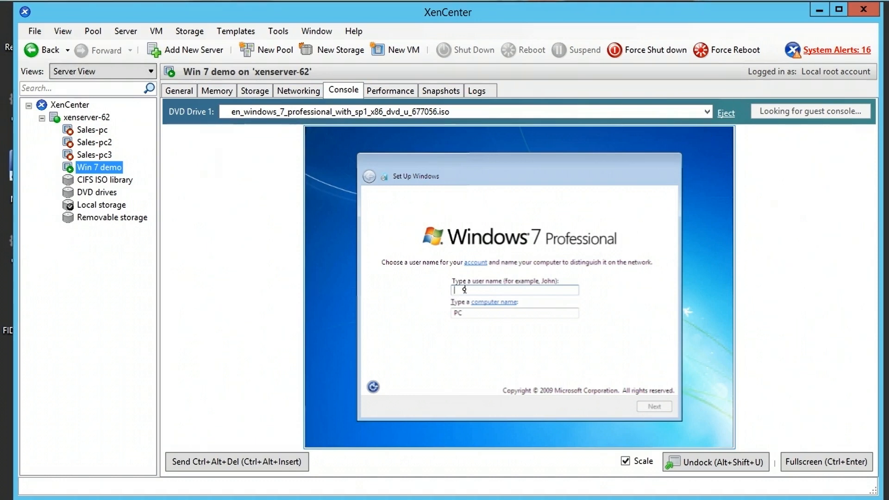
- Enter user name Admin and keep the computer name Admin-PC
type("Admin")
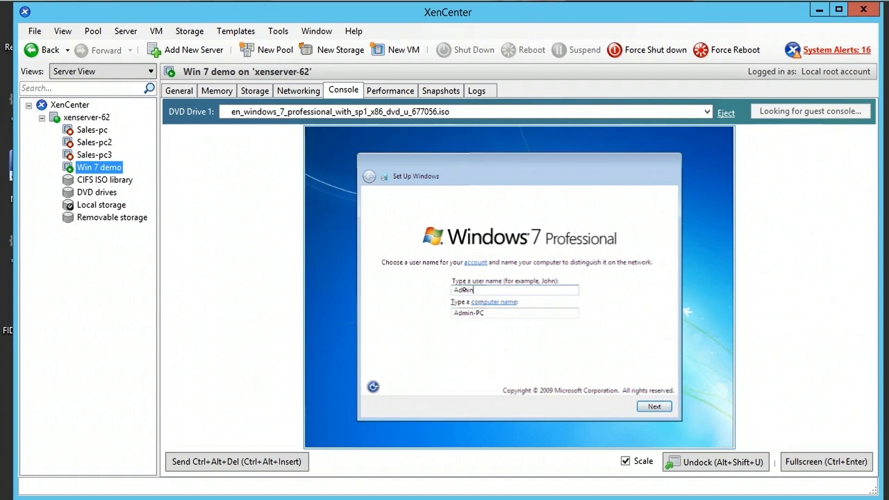
double_click(486, 313)
left_click_drag(490, 313, 472, 315)
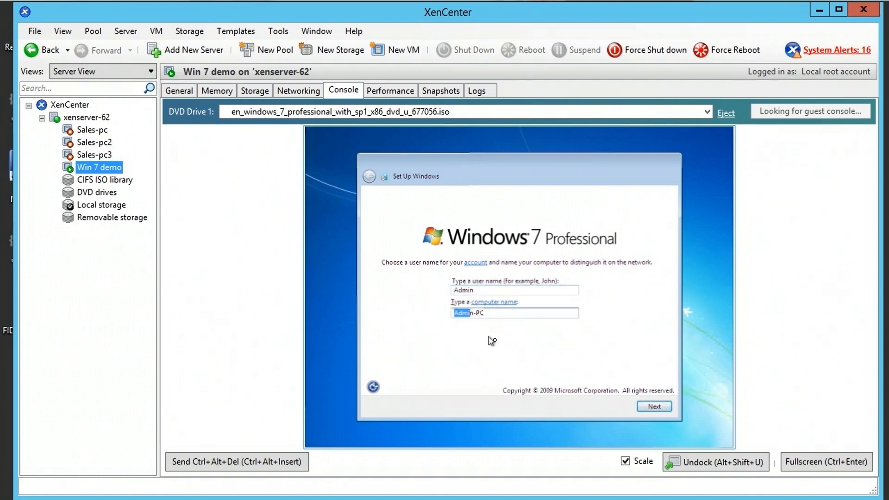
left_click(658, 407)
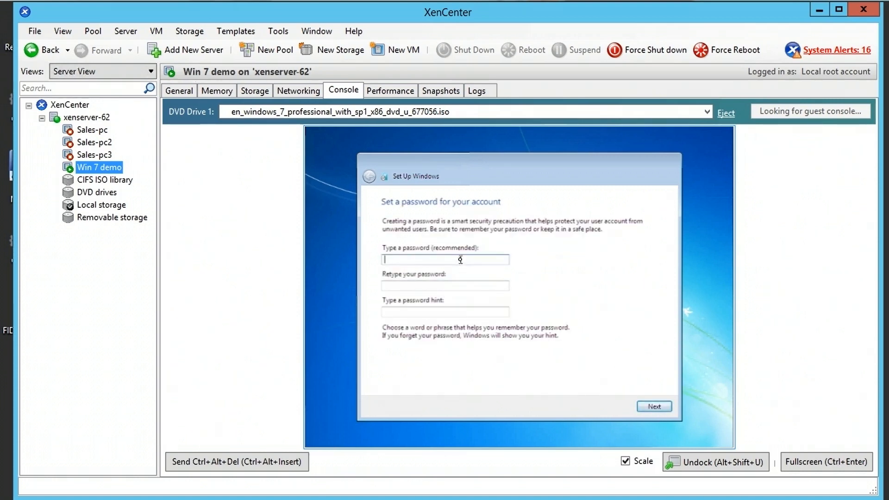
- Set the account password and add the hint 'password'
left_click(448, 252)
type("******")
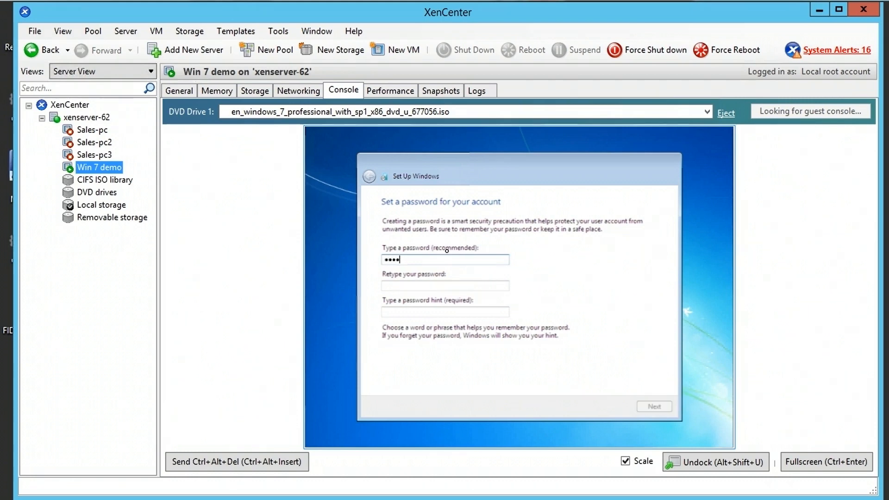
type("**")
key("Tab")
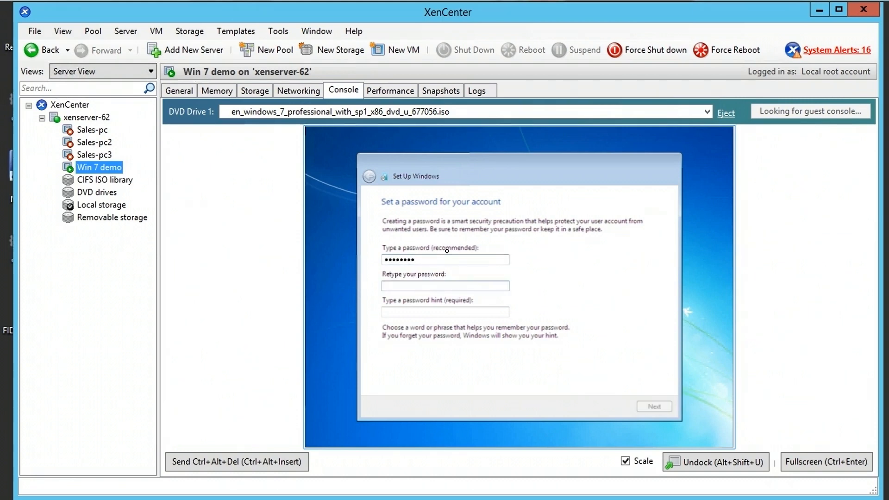
type("********")
key("Tab")
type("password")
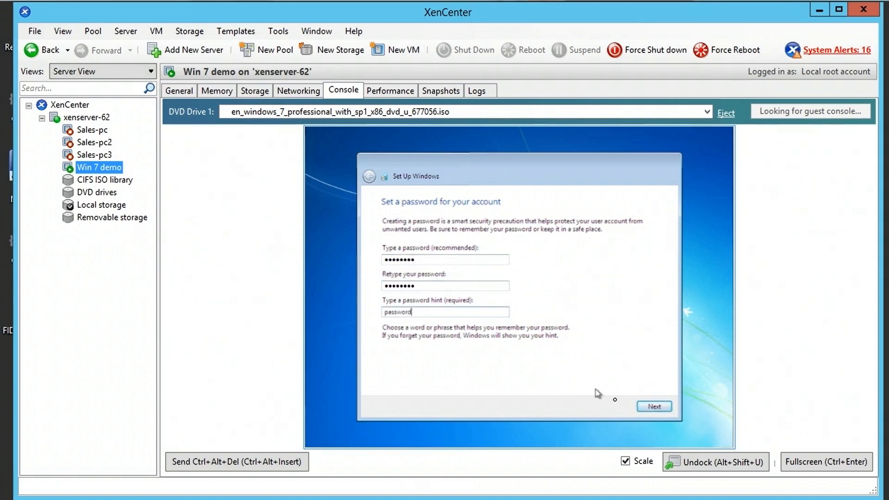
left_click(652, 408)
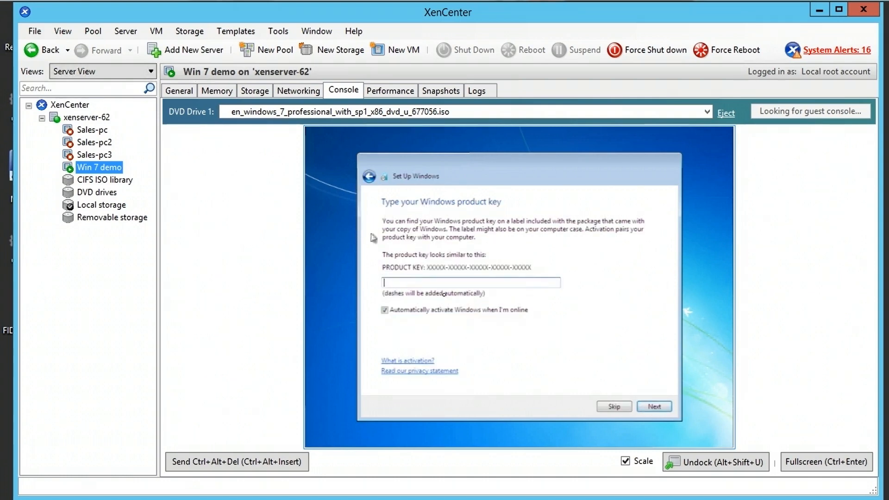
- Skip the product key without auto-activation, use recommended settings and default time, and choose Work network
left_click(388, 311)
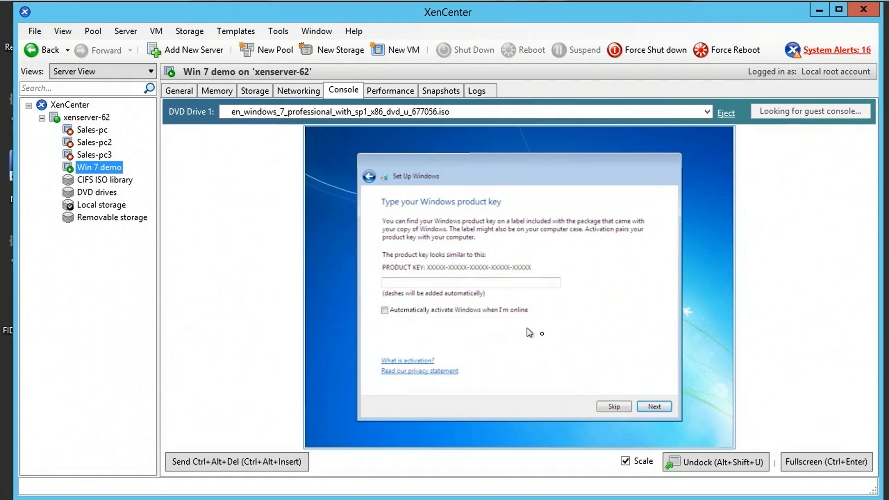
left_click(619, 410)
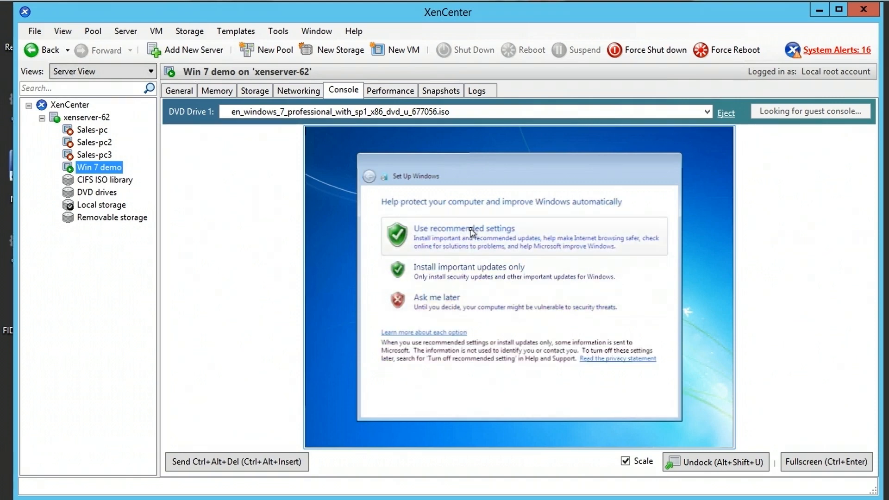
left_click(447, 237)
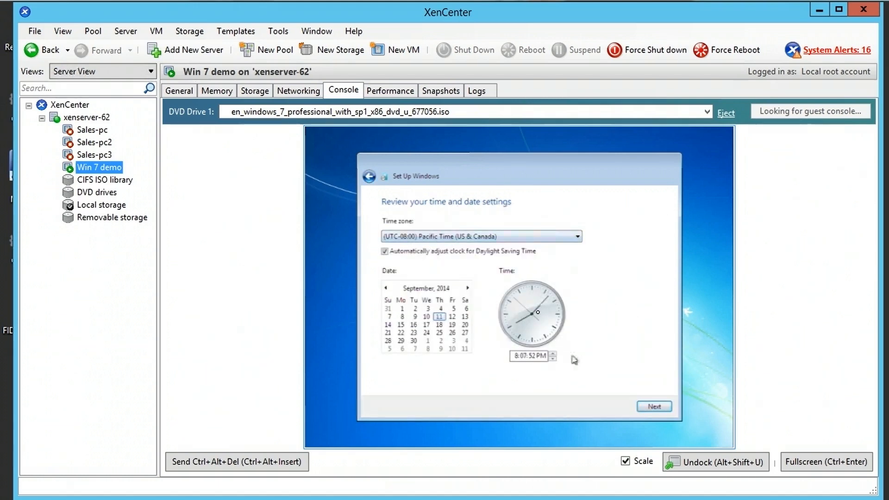
left_click(655, 408)
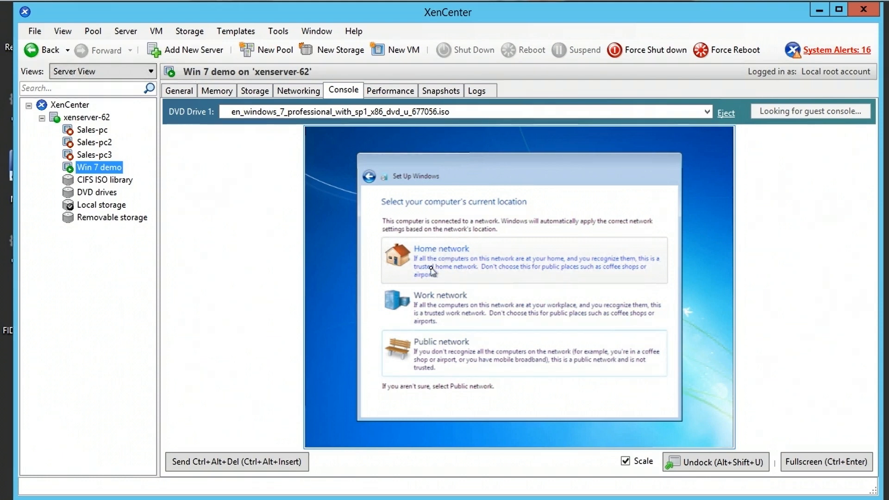
left_click(431, 306)
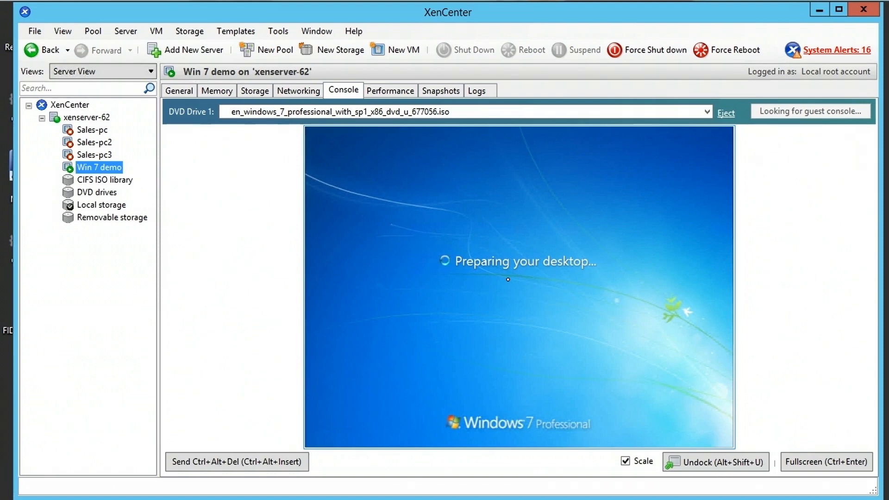
- Let Windows reach its desktop, then view the xenserver-62 overview showing Win 7 demo without Tools
mouse_move(309, 280)
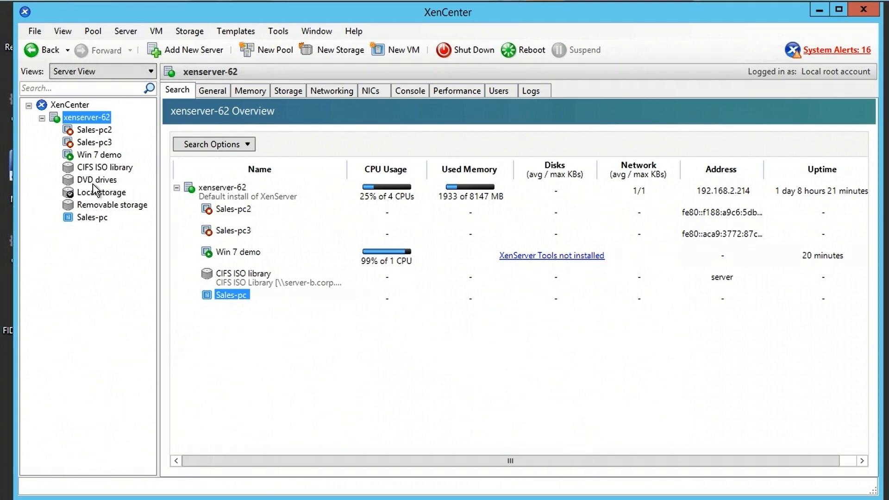
- Insert the XenServer Tools disc (xs-tools.iso) into Win 7 demo's DVD drive from its context menu
right_click(94, 158)
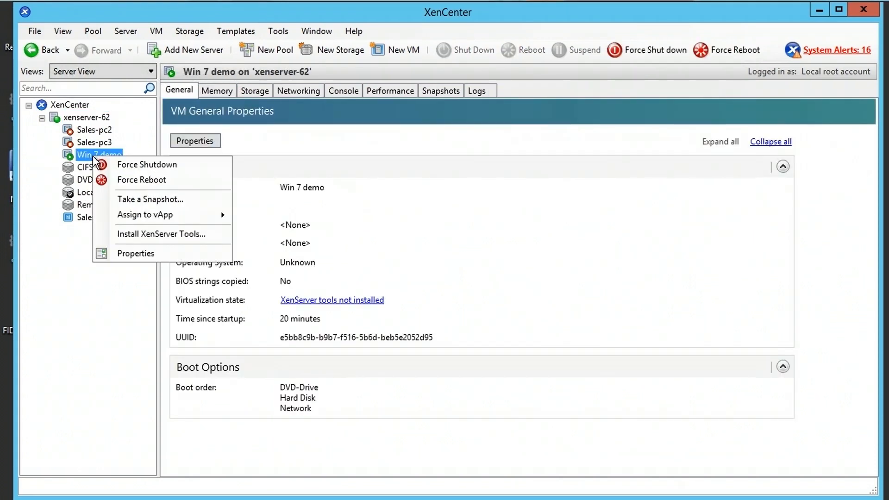
left_click(139, 235)
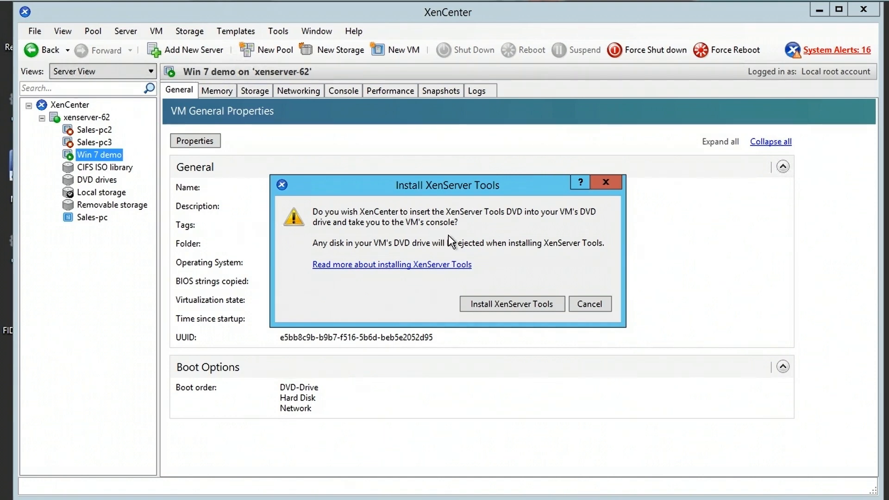
left_click(504, 304)
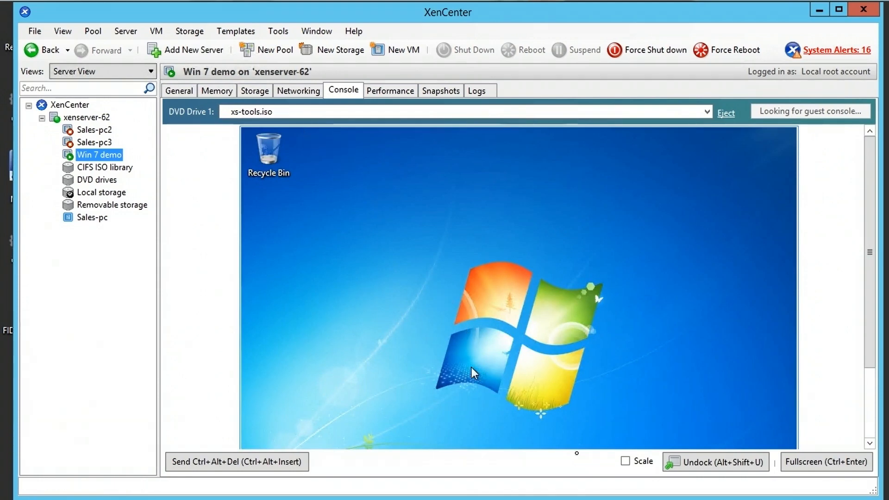
- Scale the console and run the Tools Installer setup, accepting the license, default folder and UAC prompt
left_click(626, 461)
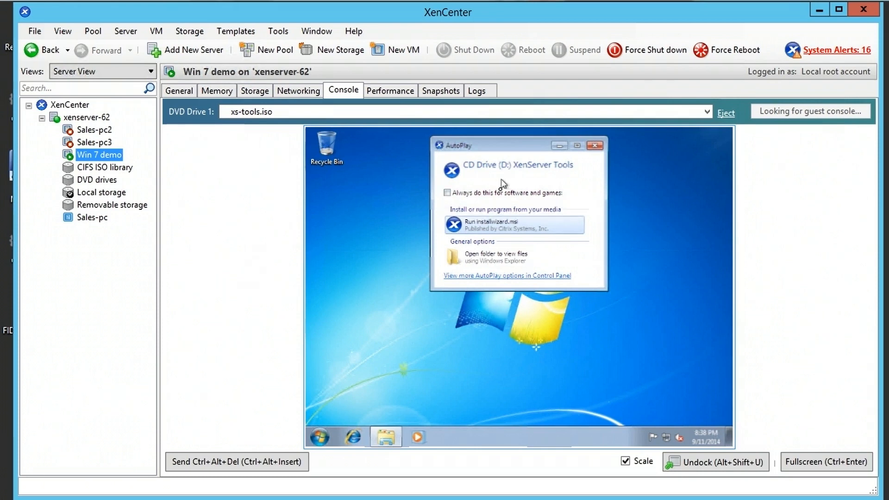
left_click(503, 230)
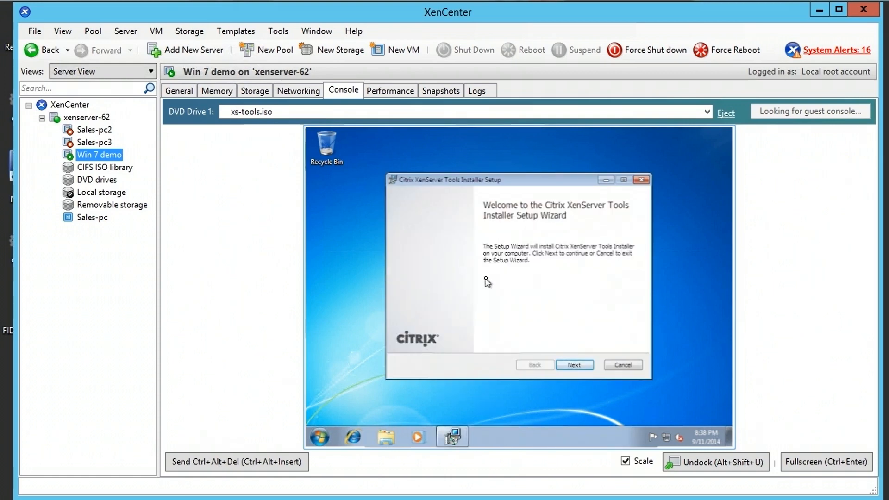
left_click(575, 366)
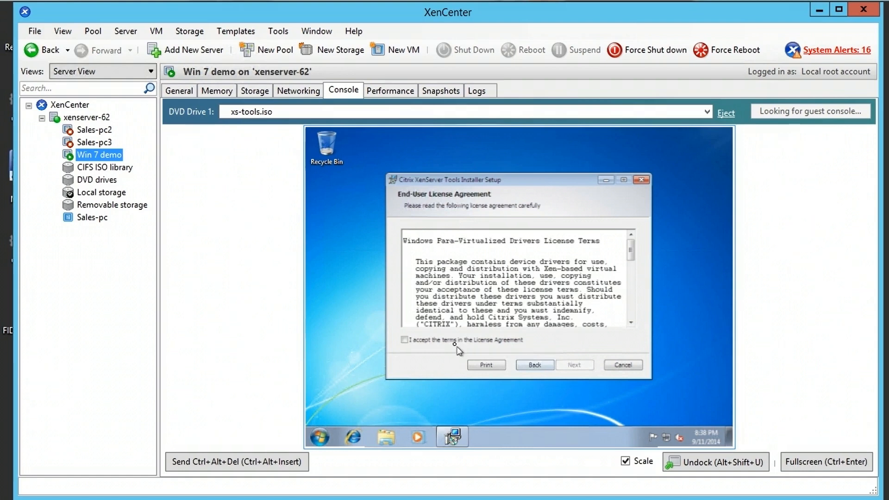
left_click(455, 342)
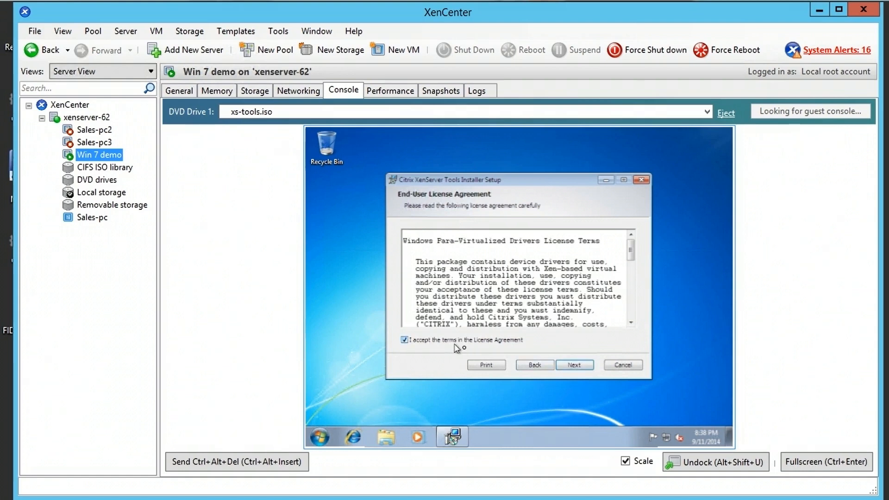
left_click(576, 366)
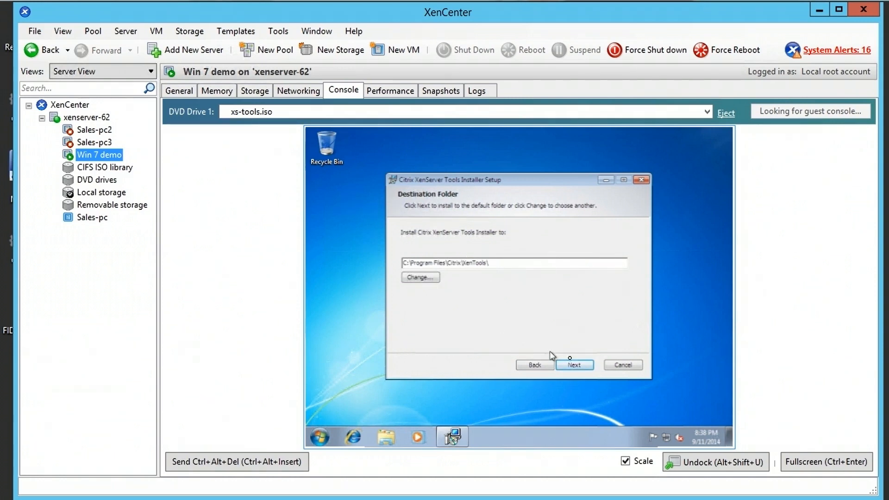
left_click(573, 366)
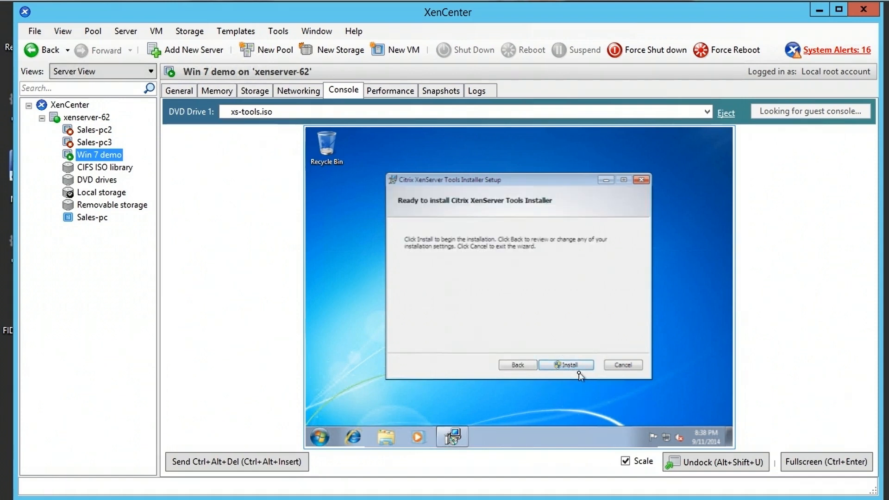
left_click(582, 367)
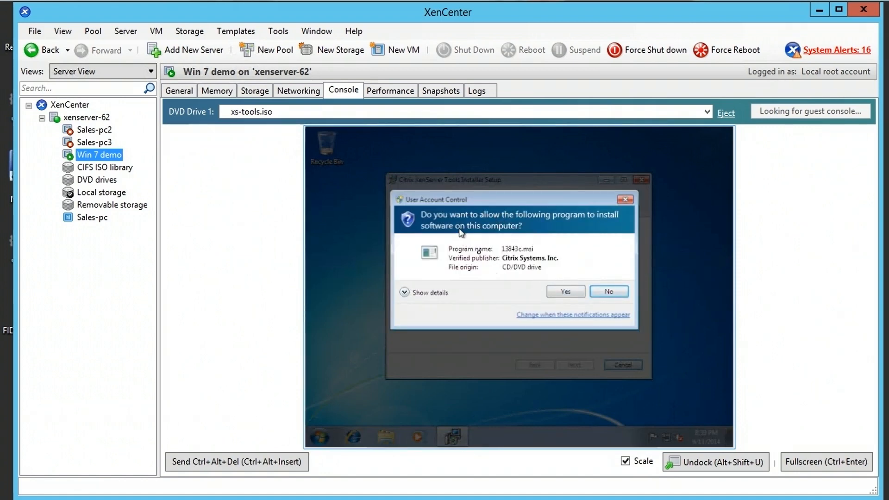
left_click(565, 293)
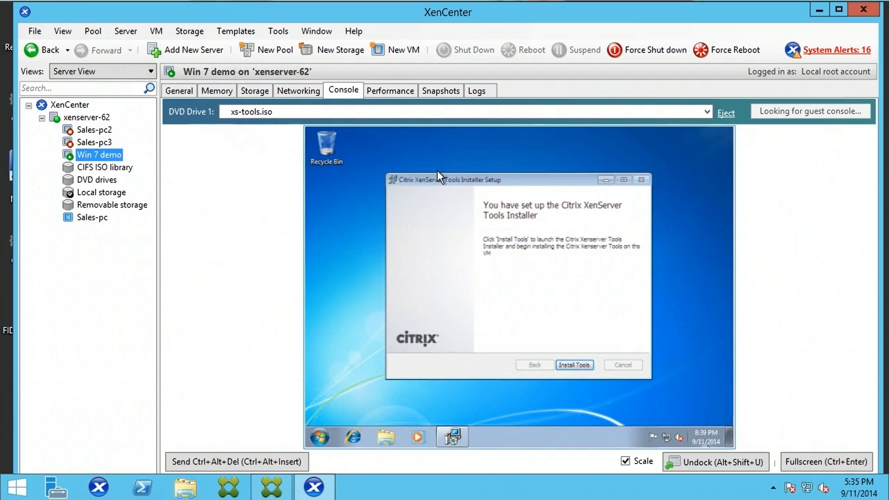
- Install the XenServer Tools and restart Windows, approving the UAC prompt, so installation continues
left_click(575, 365)
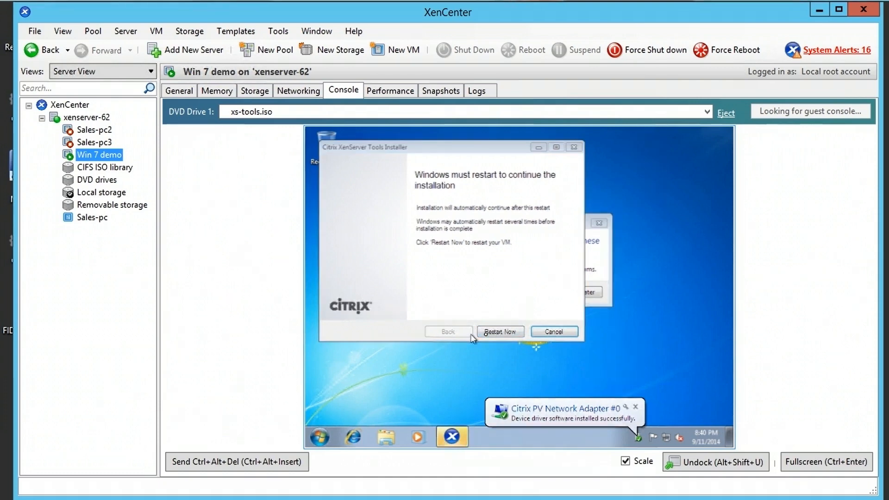
left_click(495, 332)
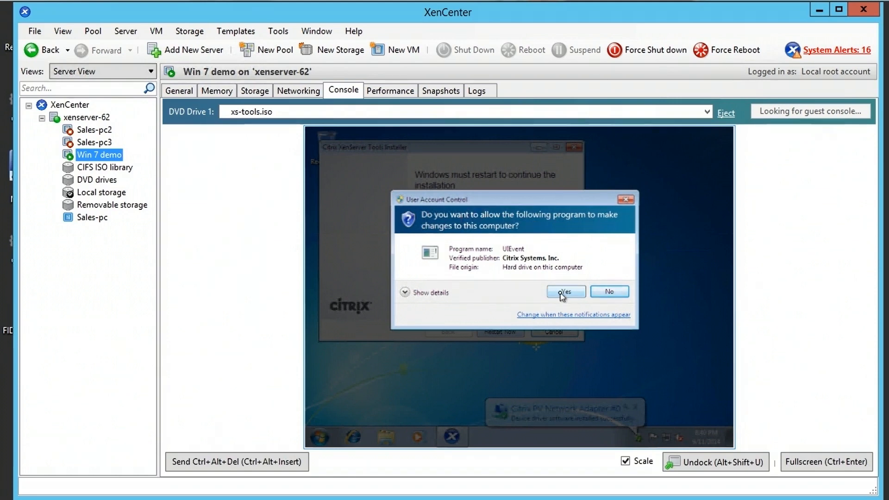
left_click(563, 294)
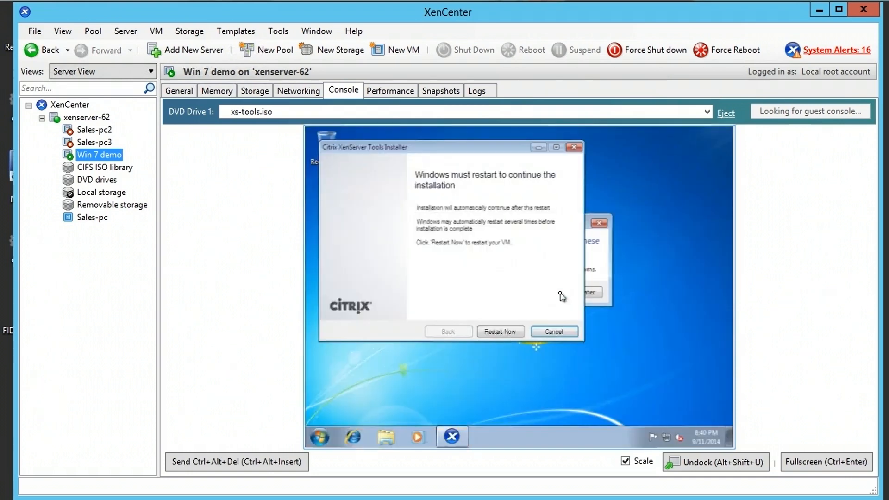
left_click(517, 332)
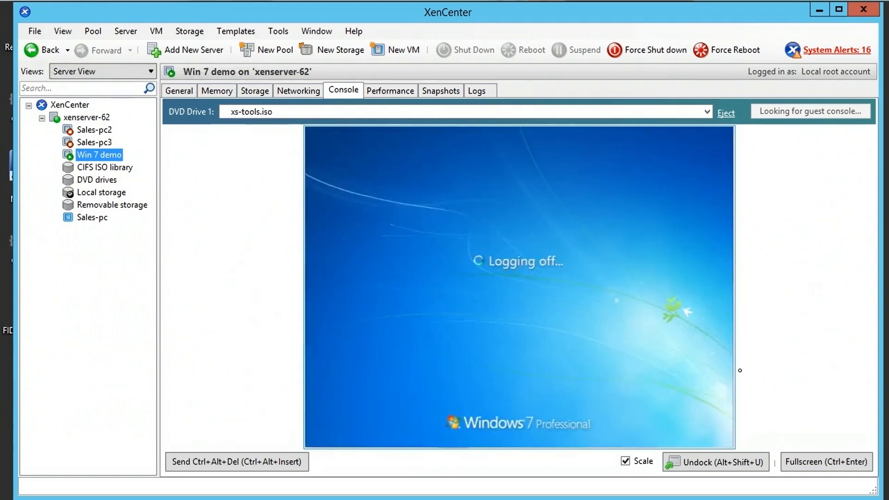
- Sign in to the Win 7 demo VM's Admin account with its password
mouse_move(740, 499)
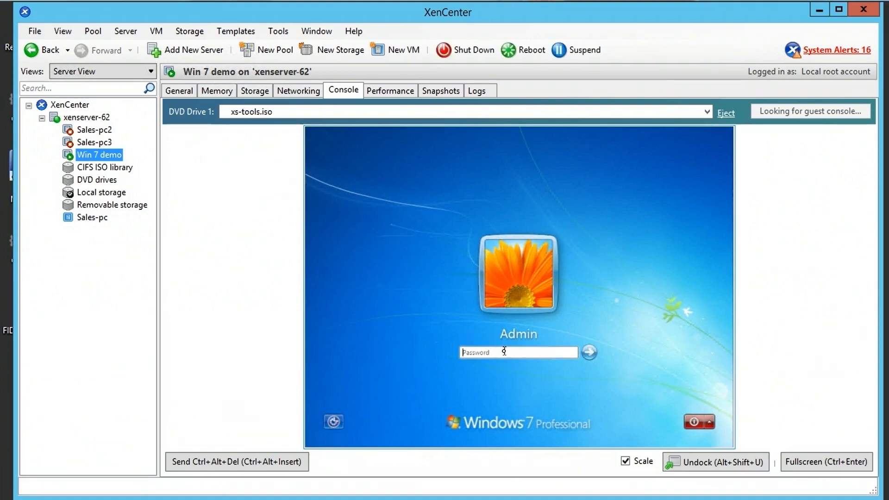
type("••••••••")
key("Return")
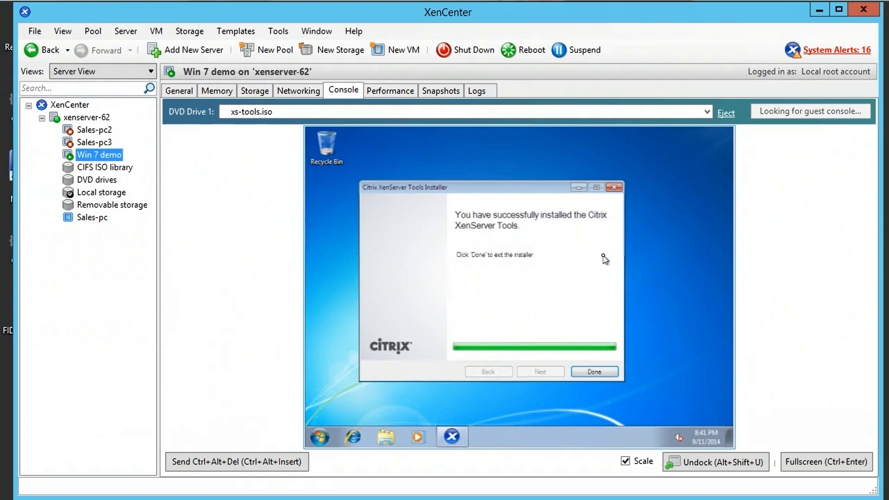
- Finish the XenServer Tools installer, approve the Citrix UIEvent prompt, and restart Windows
left_click(596, 373)
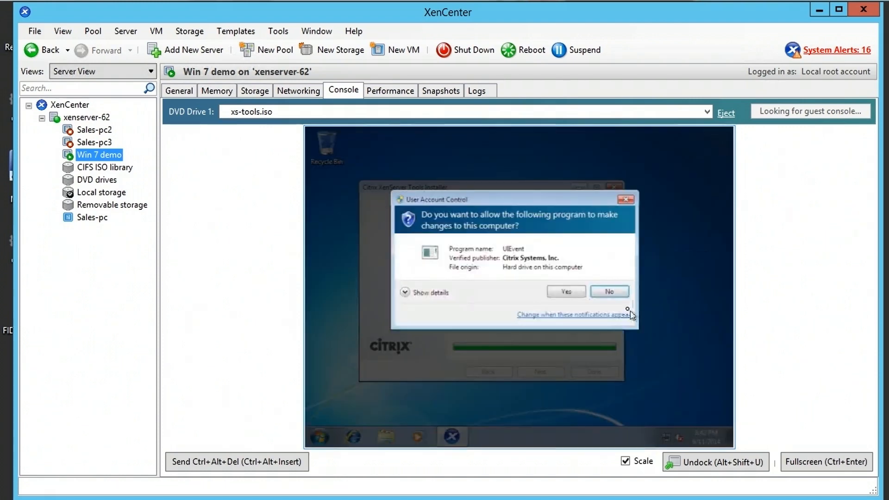
left_click(566, 291)
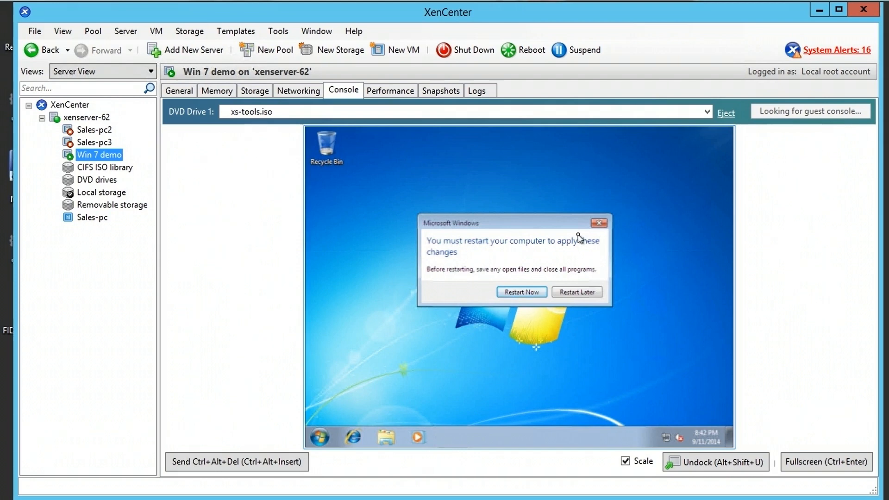
left_click(517, 296)
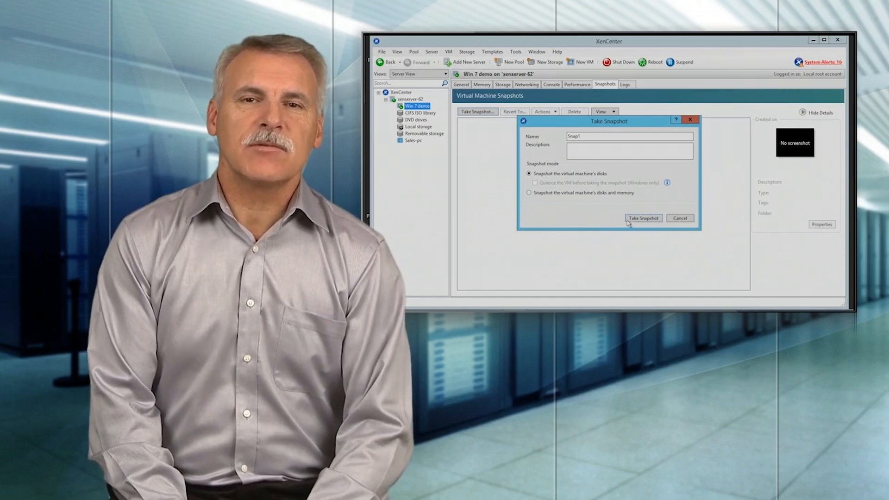
- Minimize XenCenter while the VM restarts, leaving the Windows Server desktop showing
left_click(636, 220)
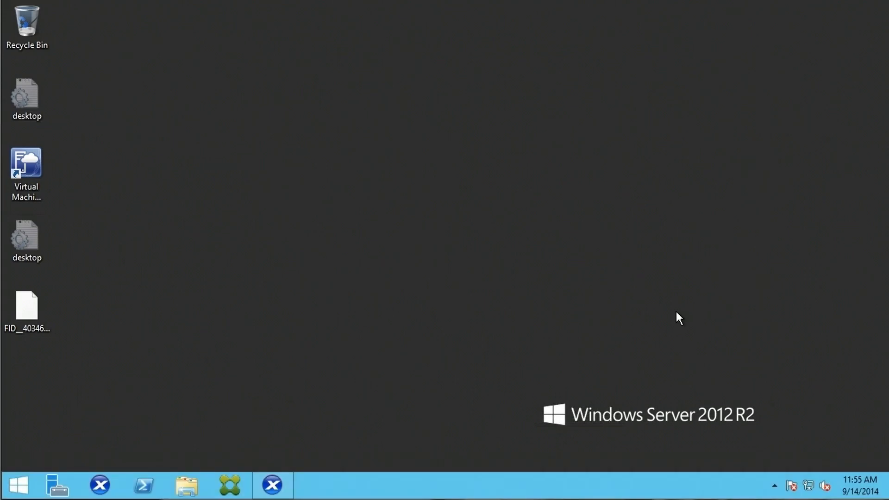
- Bring XenCenter back and view Win 7 demo's General properties: Optimized, tools version 6.2
left_click(272, 486)
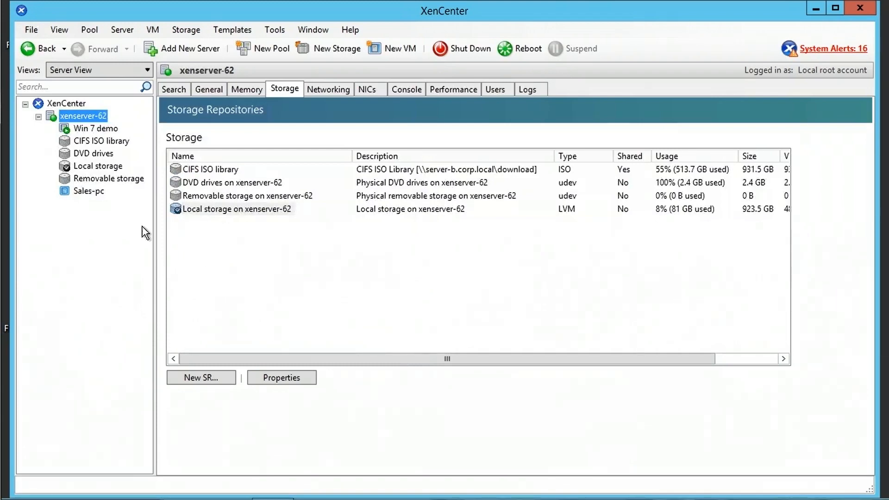
left_click(90, 130)
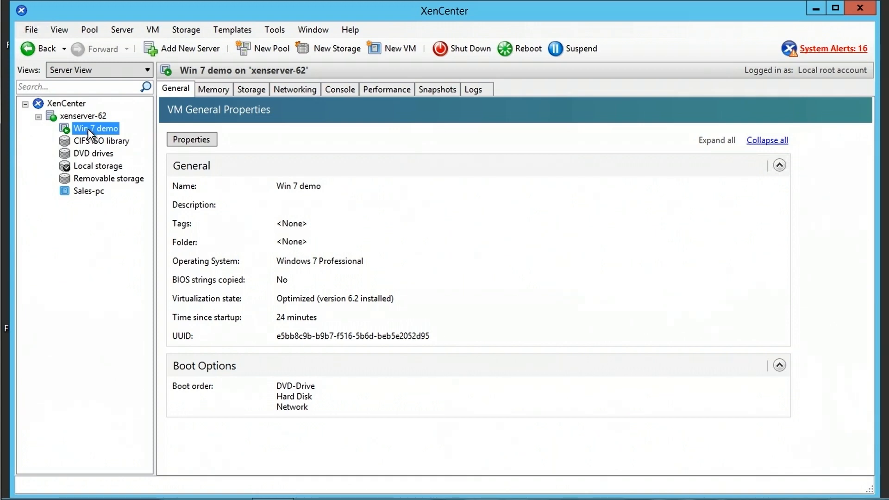
- Switch to Win 7 demo's Snapshots tab, which shows no existing snapshots
right_click(87, 129)
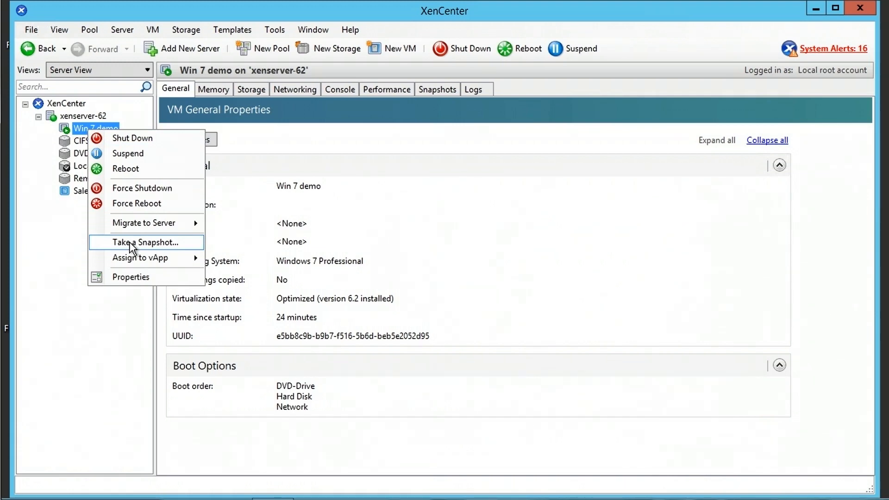
left_click(88, 367)
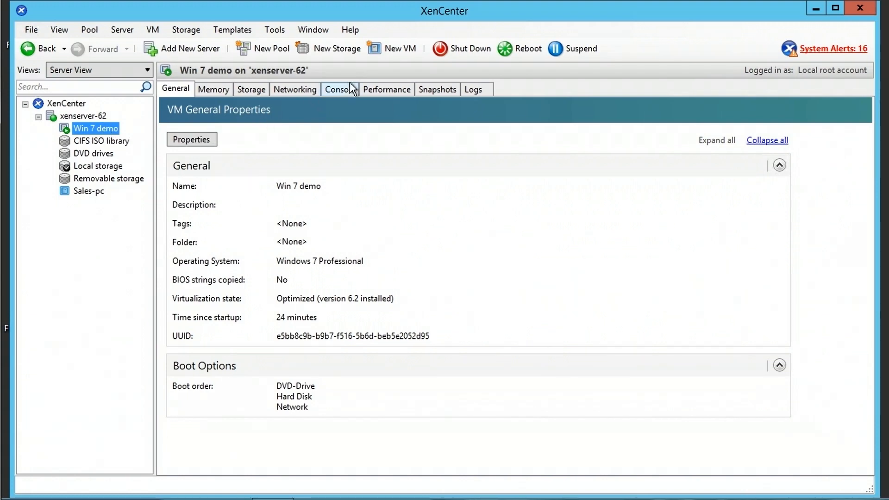
left_click(444, 89)
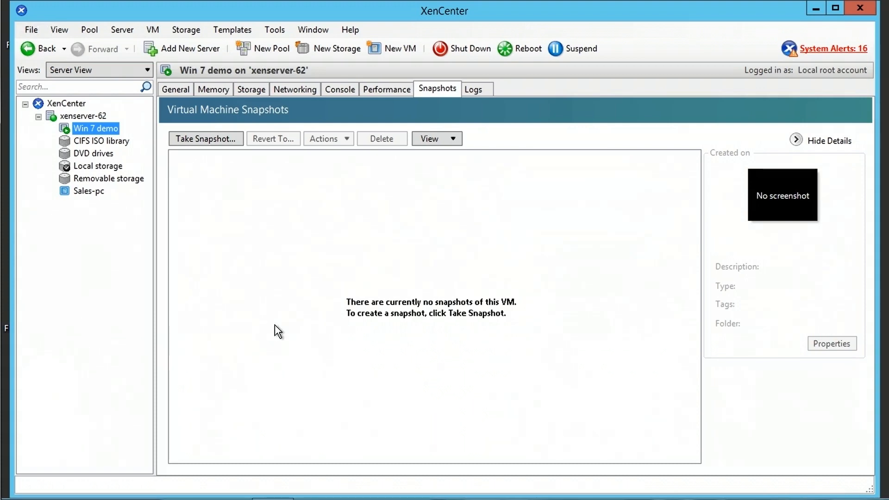
- Start a Take Snapshot for Win 7 demo named 'Snap1' and move to its description
left_click(222, 140)
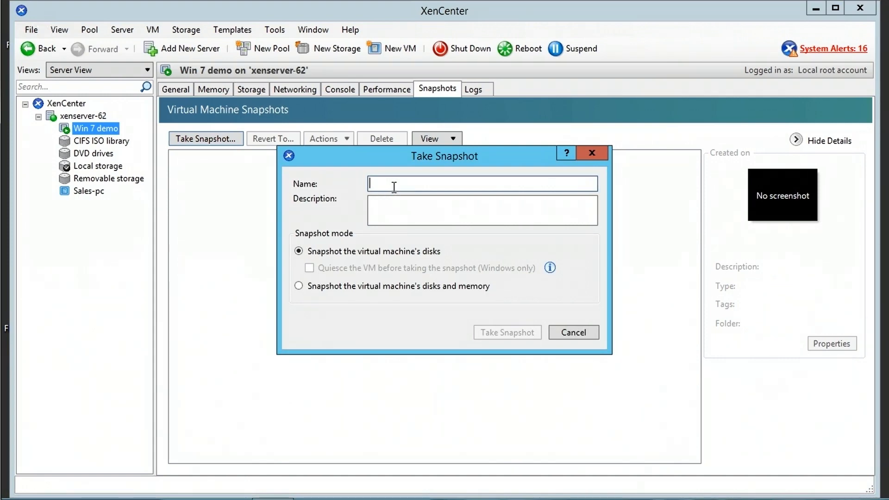
type("Snap1")
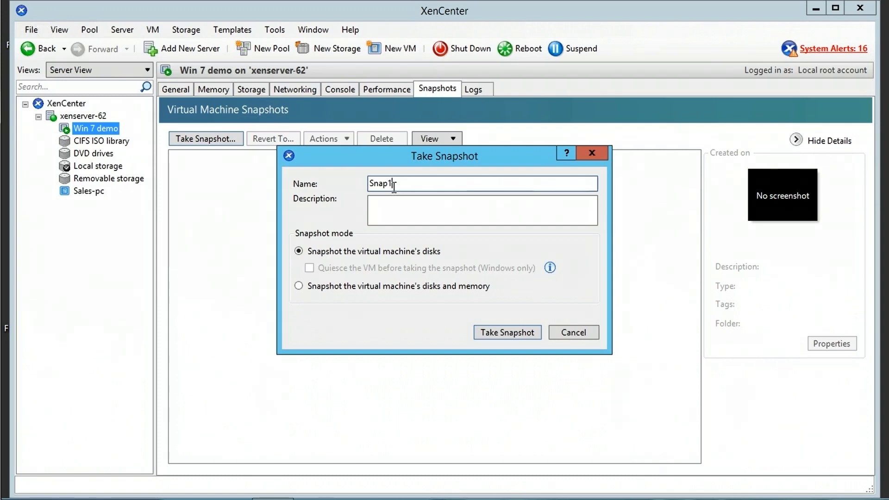
left_click(441, 206)
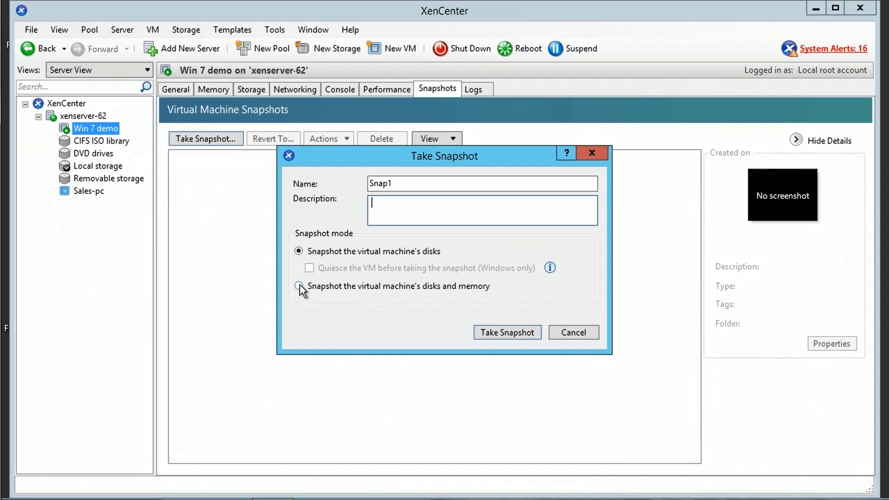
- Take the Snap1 snapshot of Win 7 demo as disks-only, without the VM's memory
left_click(299, 286)
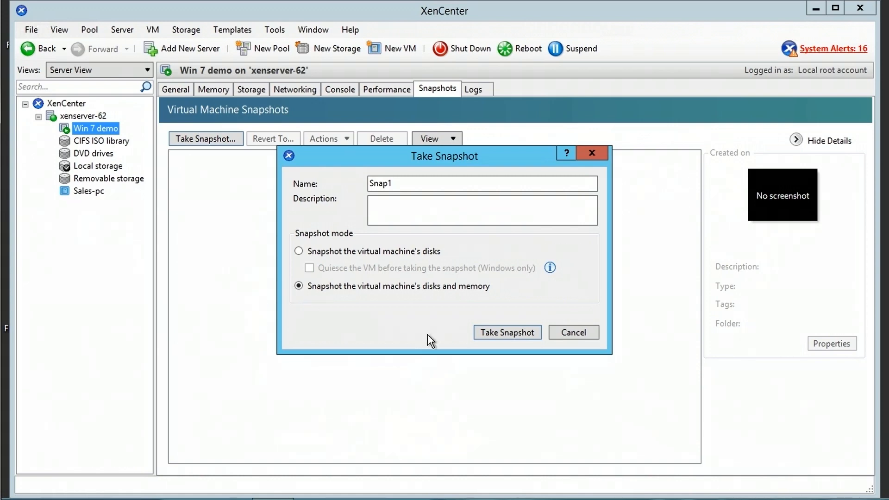
left_click(299, 251)
left_click(508, 332)
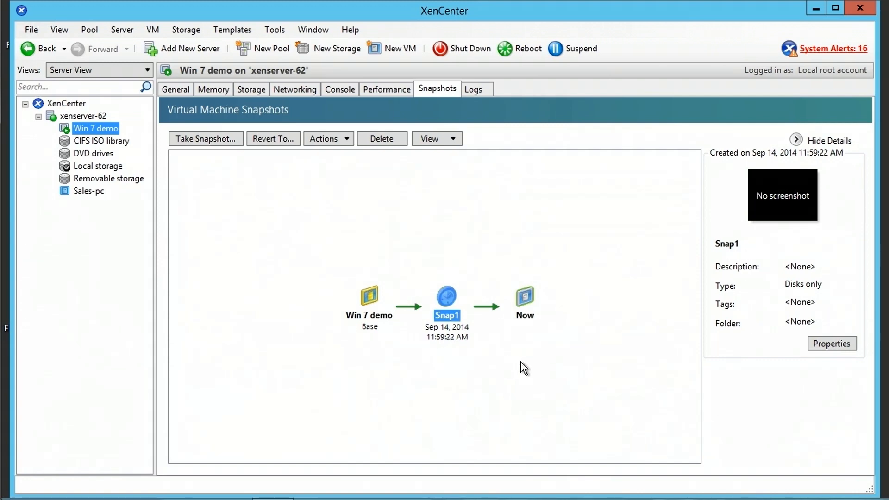
- View Snap1's available actions in the timeline and dismiss them without choosing one
right_click(447, 298)
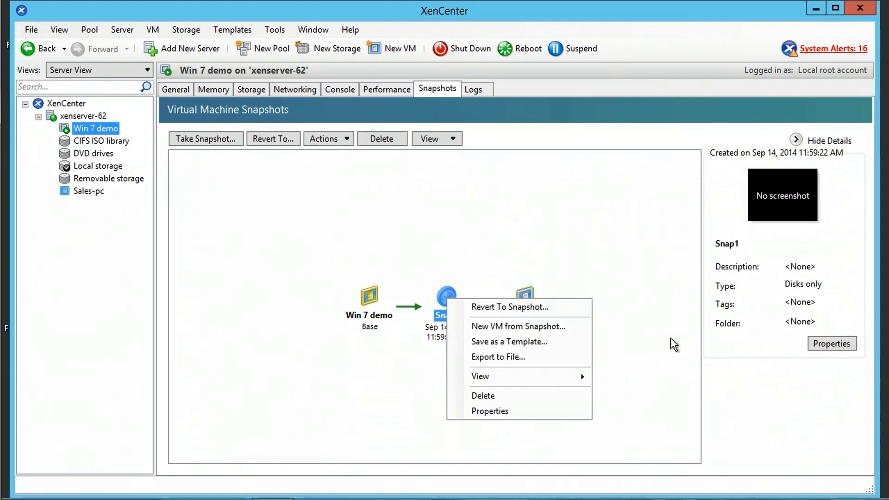
left_click(342, 266)
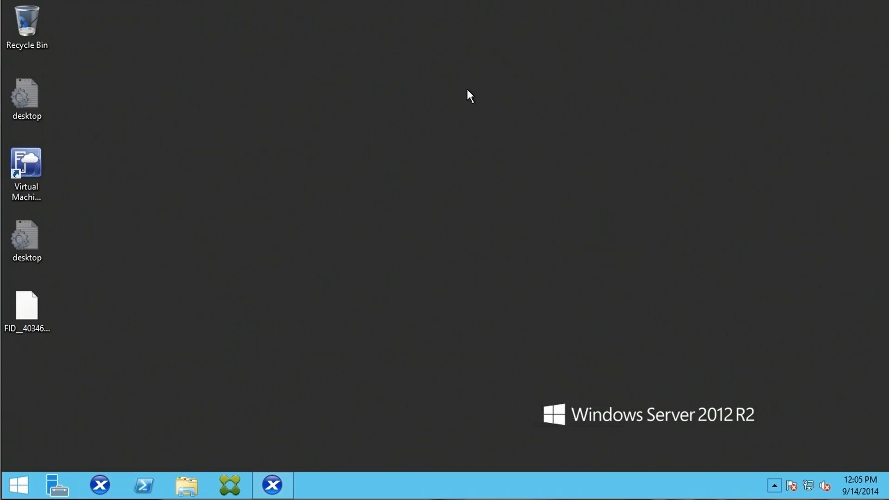
left_click(273, 485)
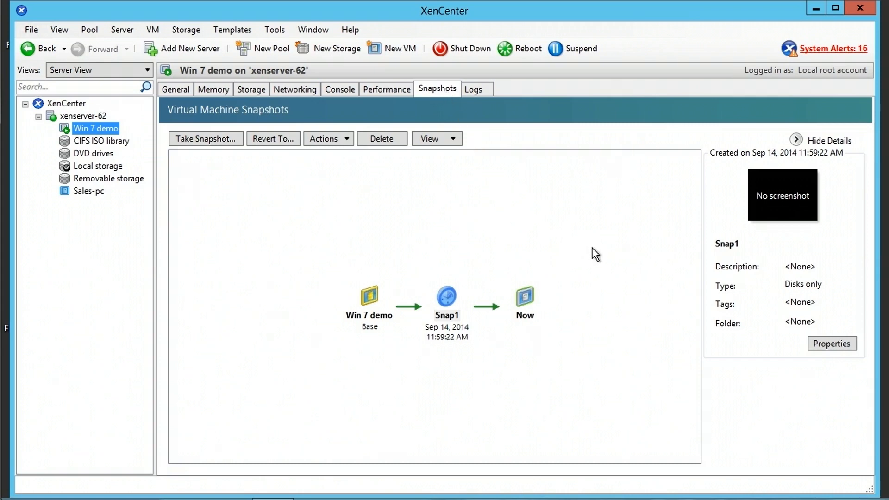
- Select Snap1 in the timeline and choose Revert To Snapshot from its menu
left_click(446, 319)
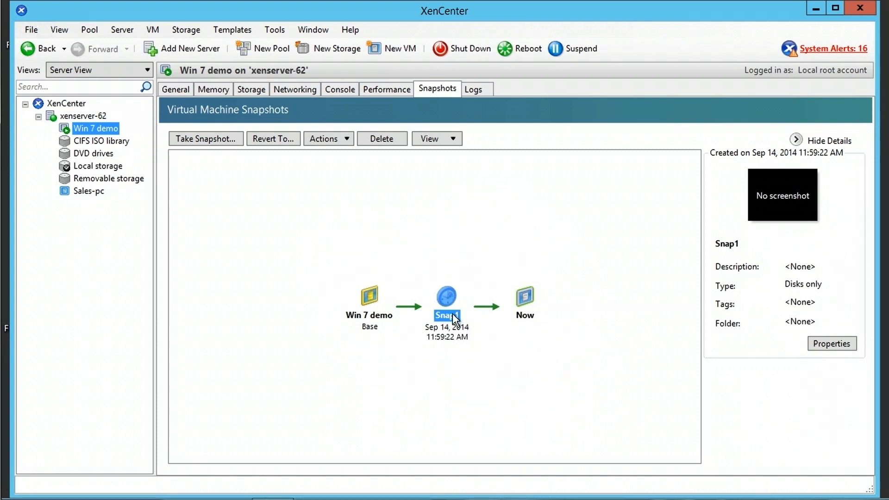
left_click(446, 299)
right_click(446, 300)
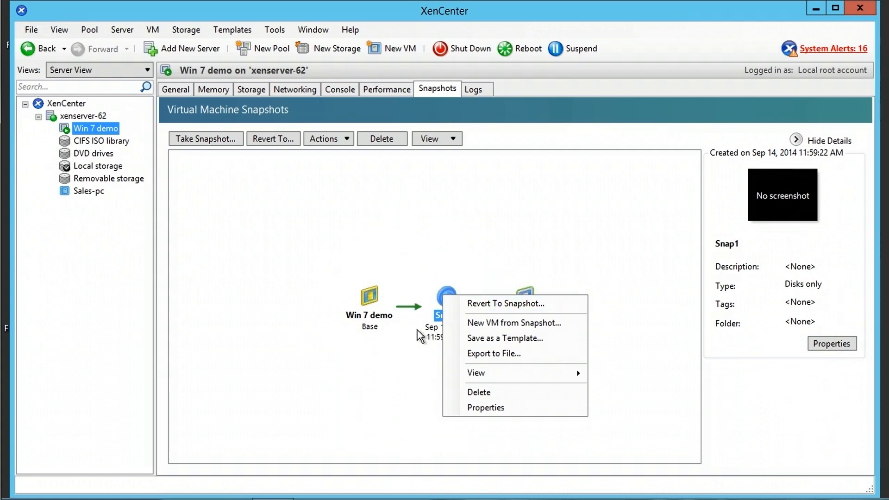
left_click(505, 304)
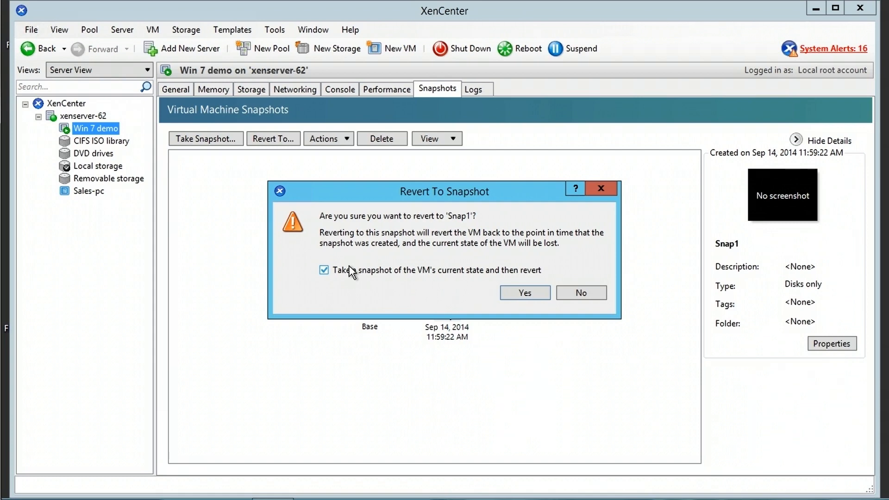
- Revert Win 7 demo to Snap1 with the current-state snapshot option unticked
left_click(325, 270)
left_click(525, 293)
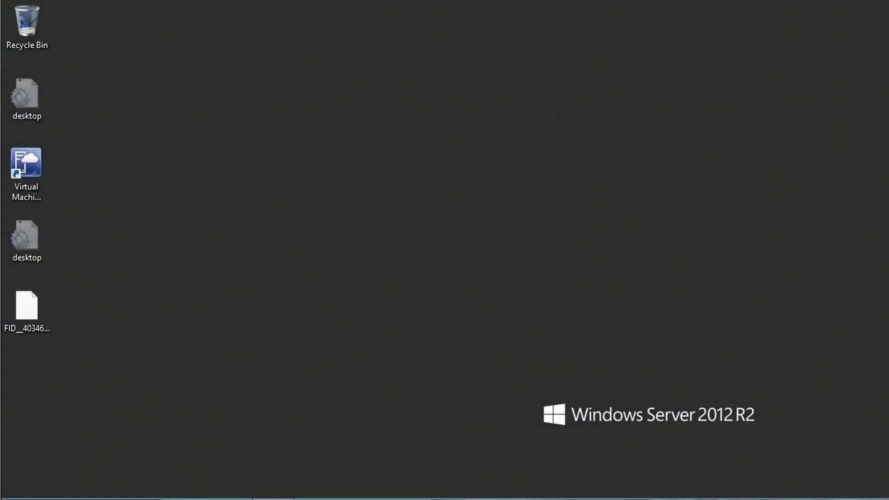
mouse_move(494, 315)
mouse_move(761, 351)
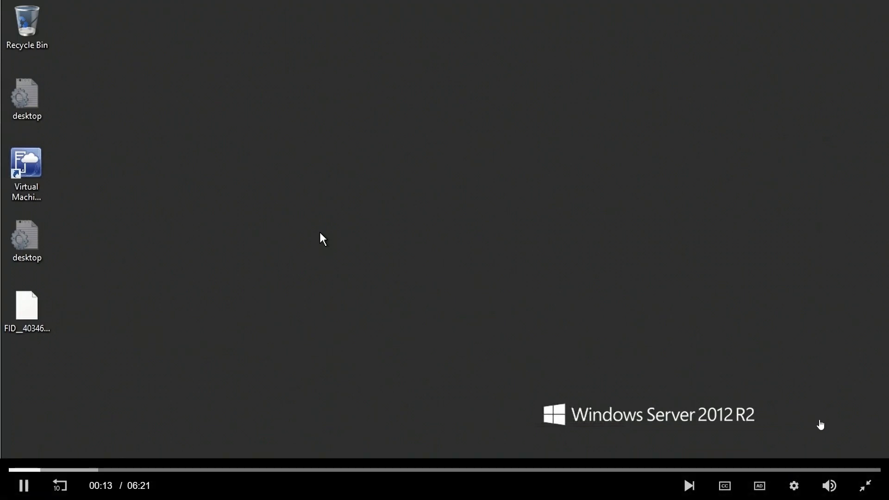
left_click(866, 491)
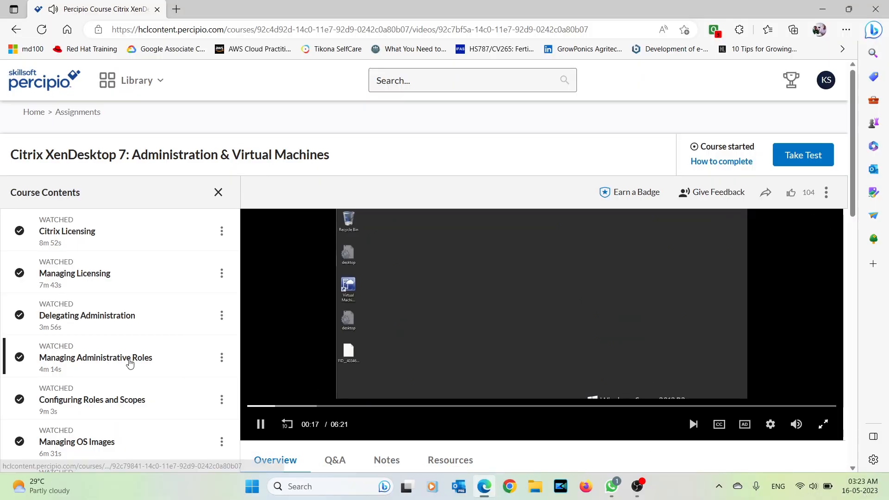
scroll(130, 363, "down", 5)
scroll(130, 363, "down", 4)
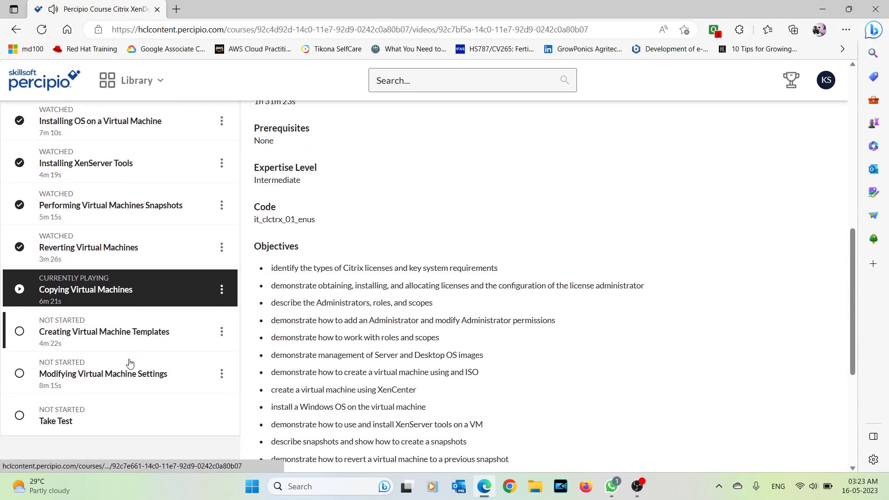
scroll(129, 363, "up", 10)
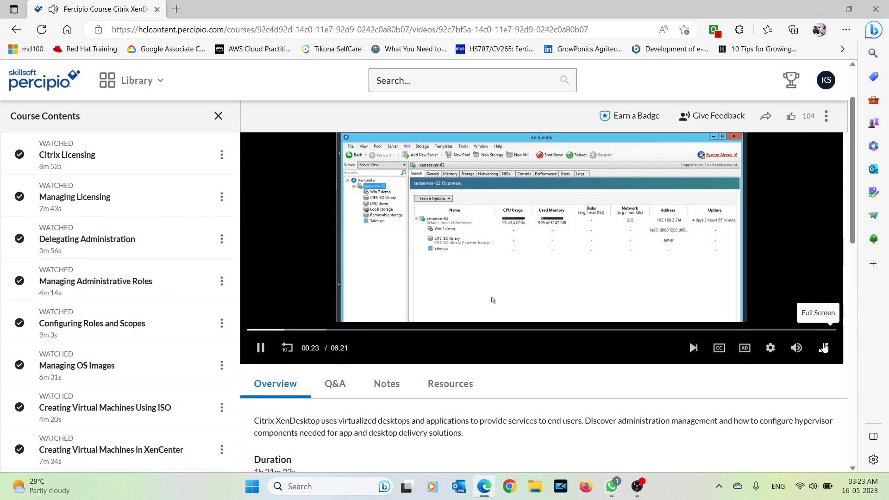
left_click(824, 348)
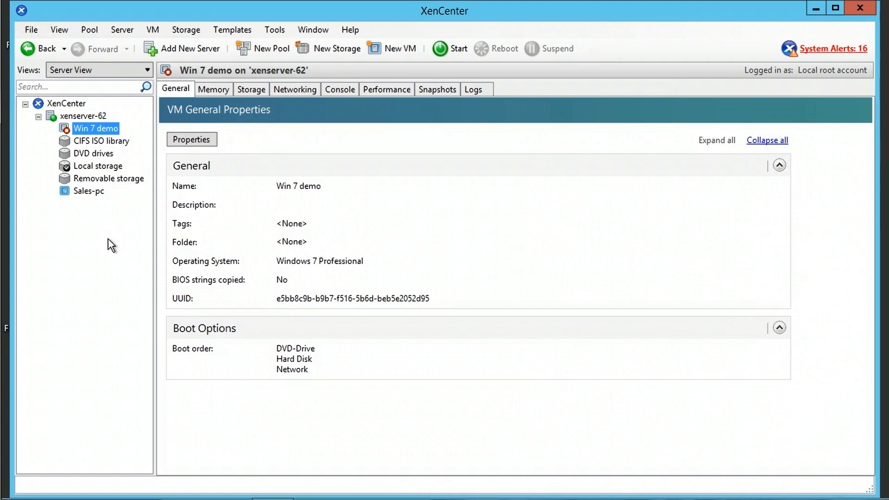
- Fast-clone Win 7 demo from the VM menu as 'Copy1 of Win 7 demo'
right_click(105, 129)
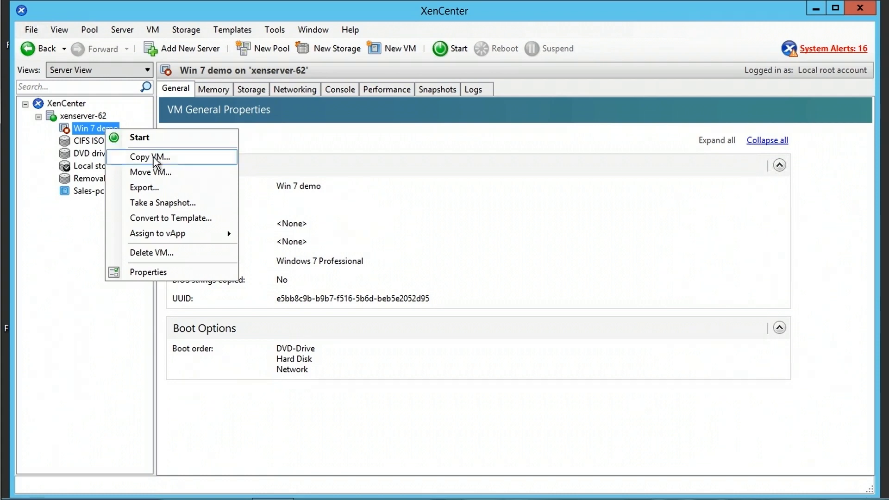
left_click(176, 20)
left_click(153, 30)
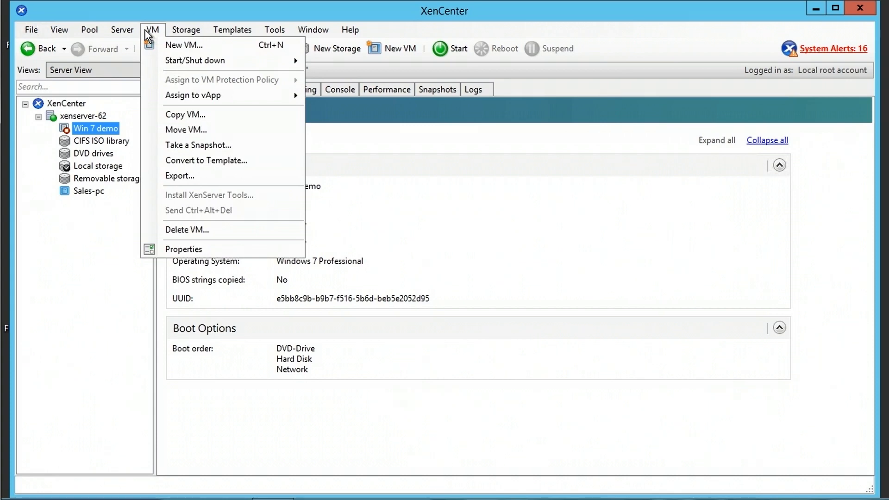
left_click(197, 115)
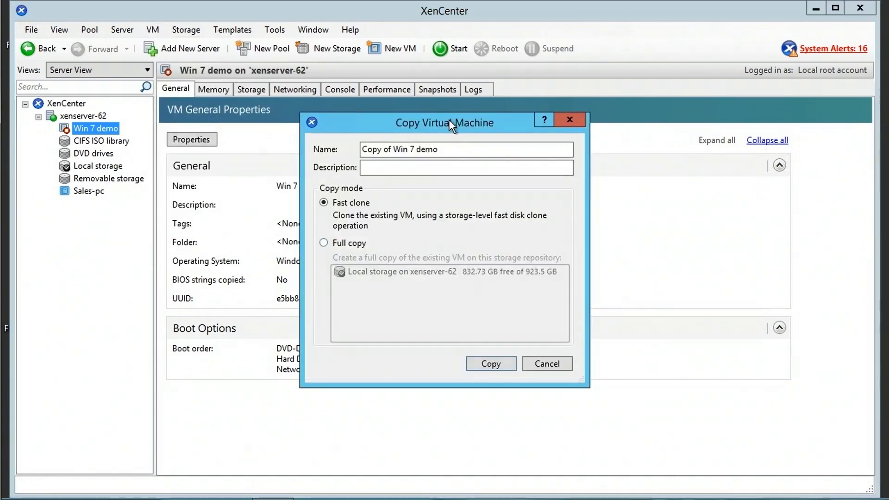
left_click_drag(449, 120, 389, 103)
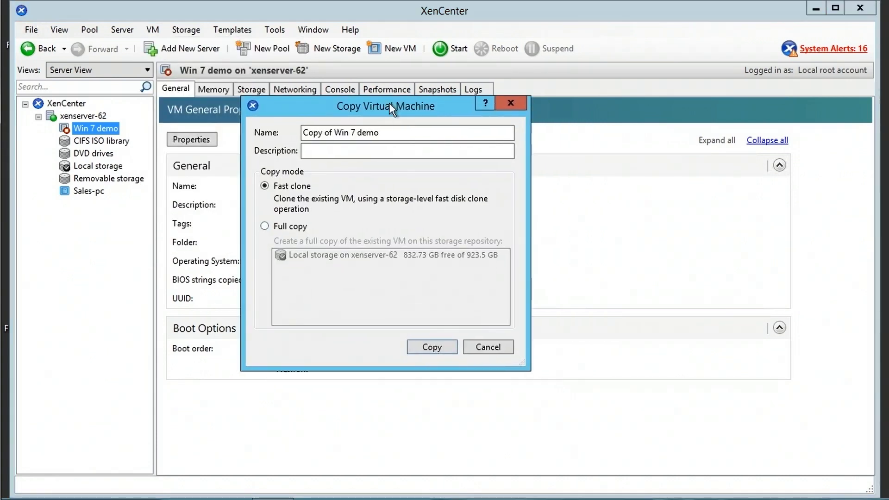
left_click(323, 132)
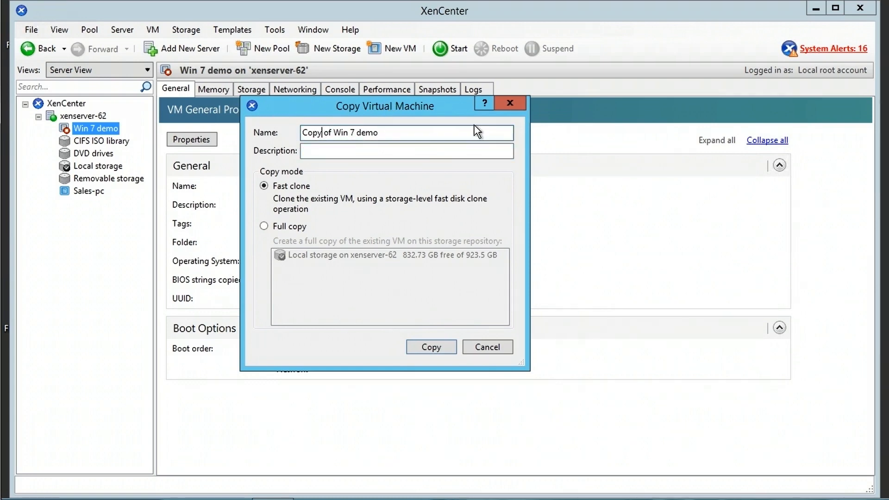
type("1")
left_click(431, 347)
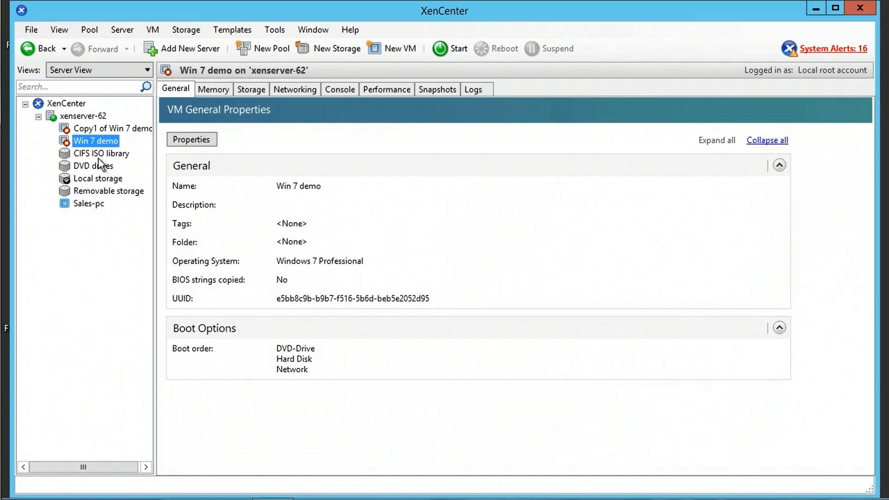
- Review Copy1 of Win 7 demo's properties and compare its log with the original's clone entry
left_click(95, 129)
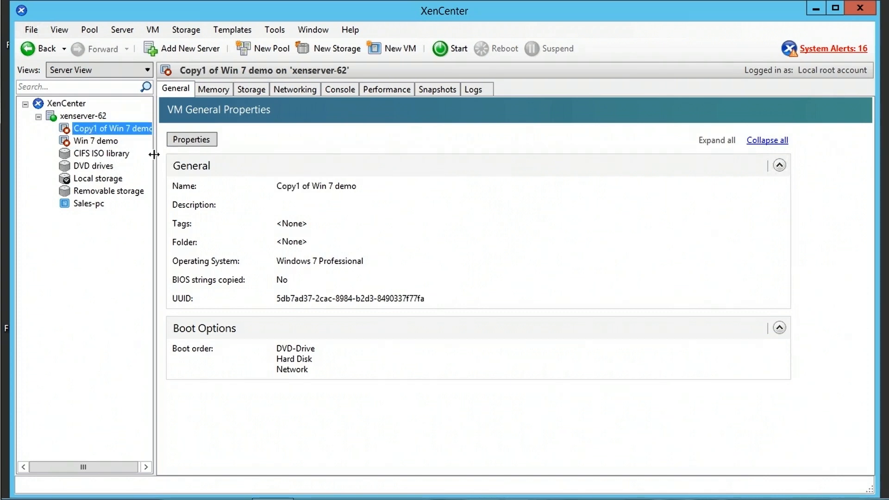
left_click_drag(154, 154, 211, 159)
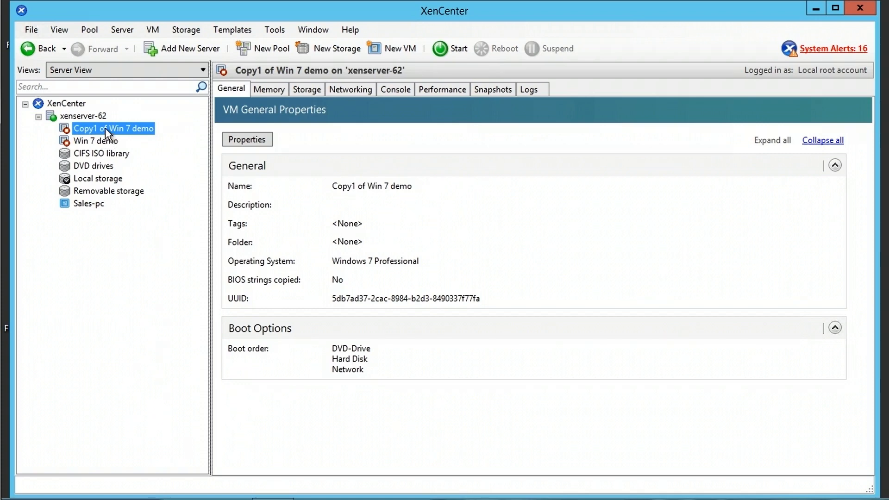
left_click(532, 88)
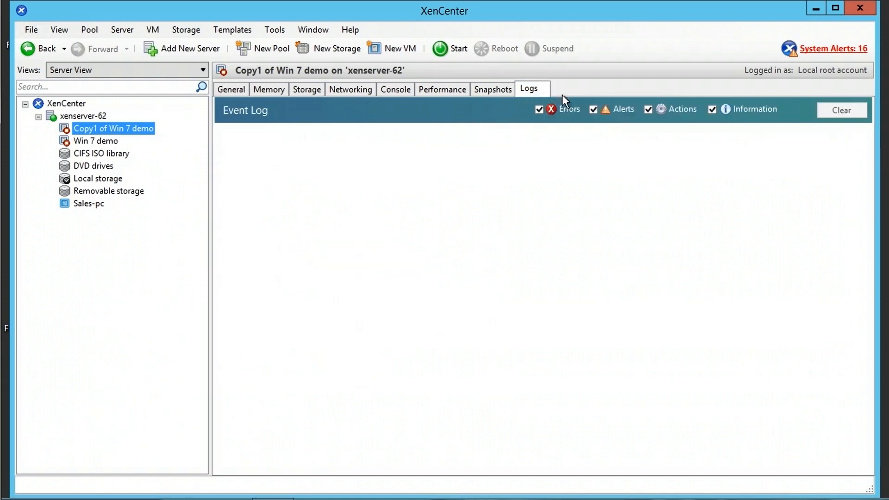
left_click(103, 141)
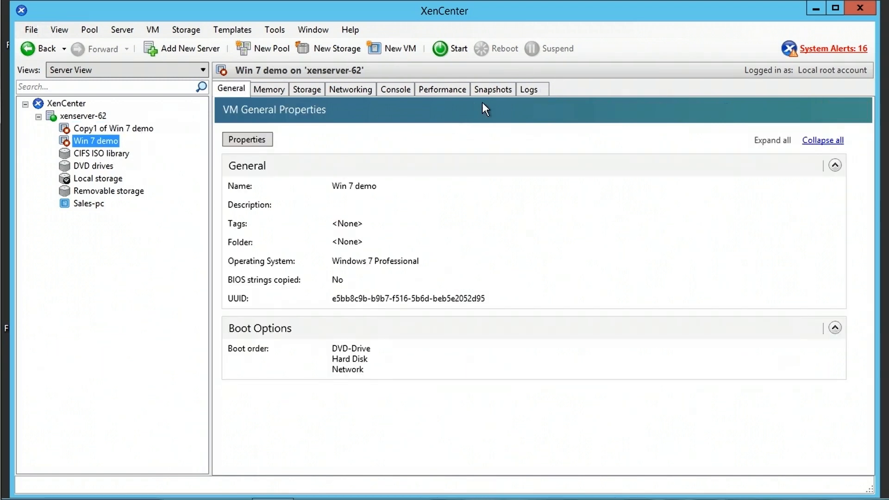
left_click(535, 88)
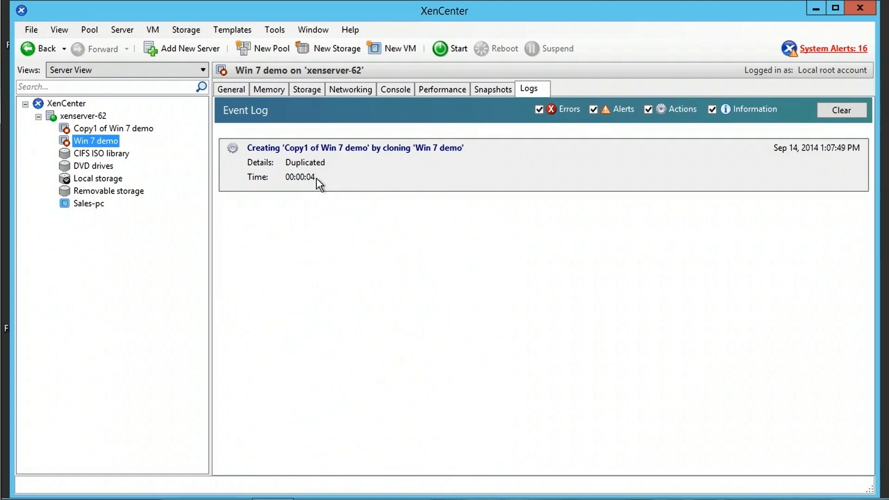
left_click(115, 129)
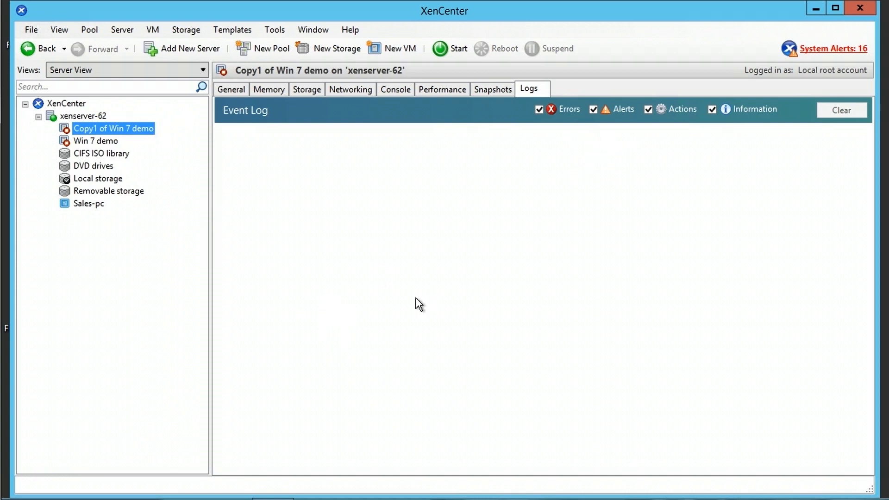
left_click(231, 92)
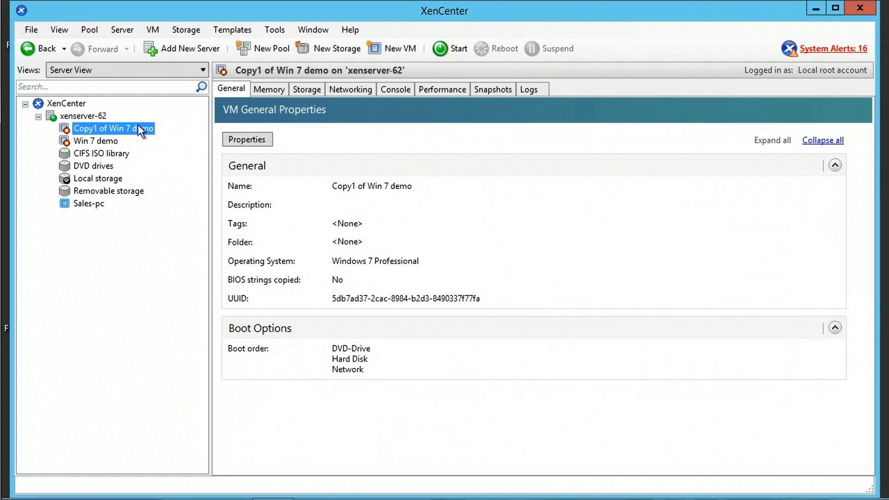
left_click(113, 140)
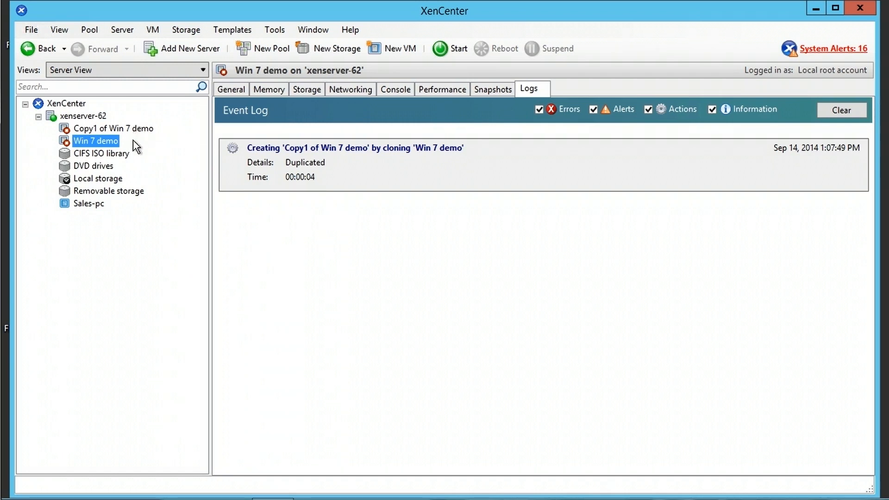
- Full-copy Win 7 demo to Local storage under the name 'Copy2 of Win 7 demo'
right_click(100, 141)
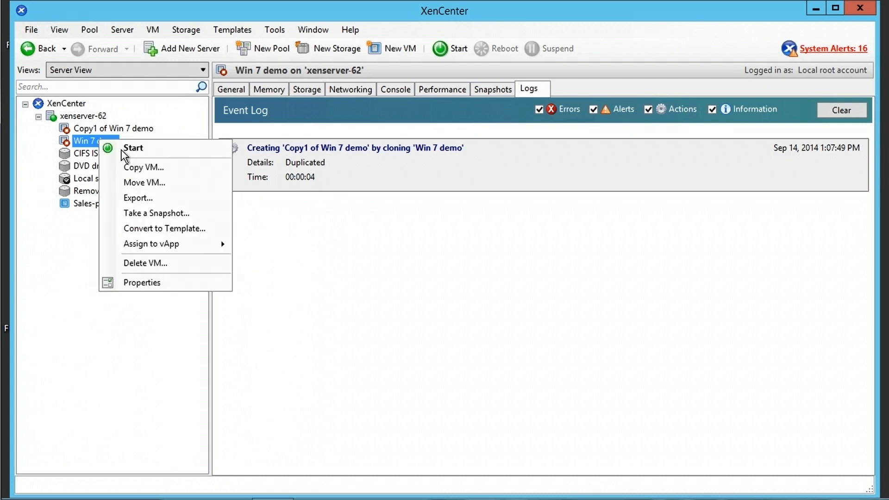
left_click(143, 168)
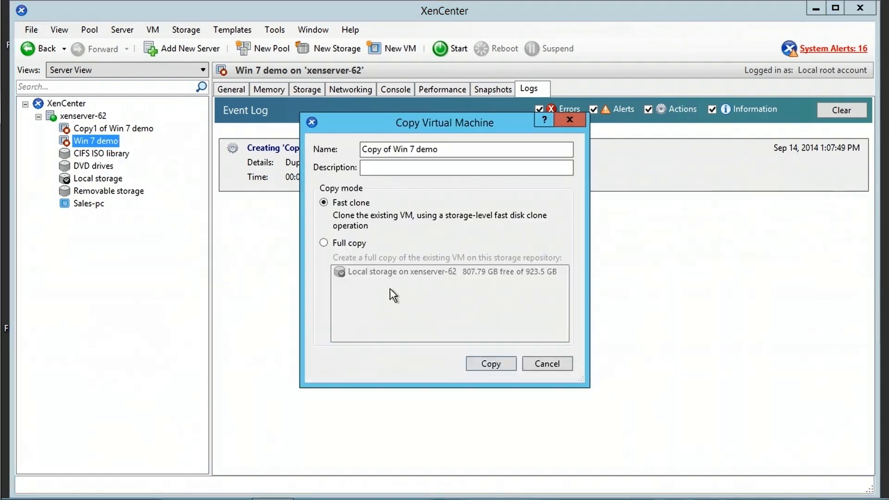
left_click(349, 244)
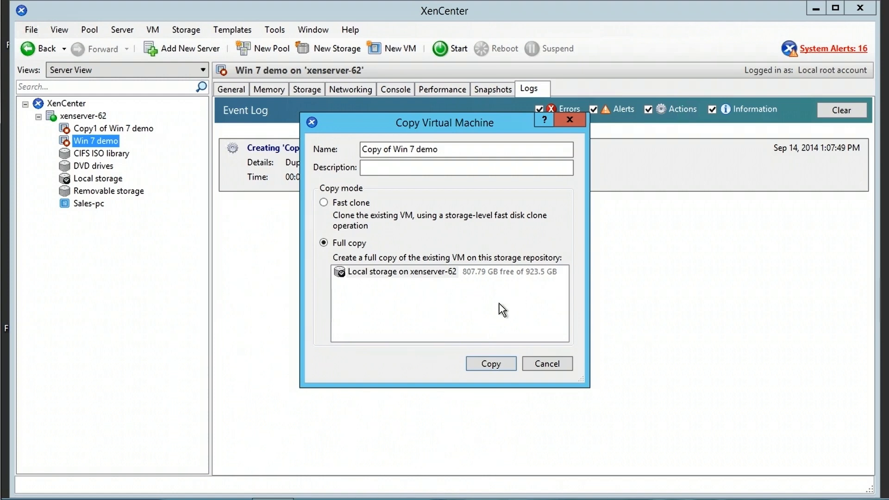
left_click(393, 310)
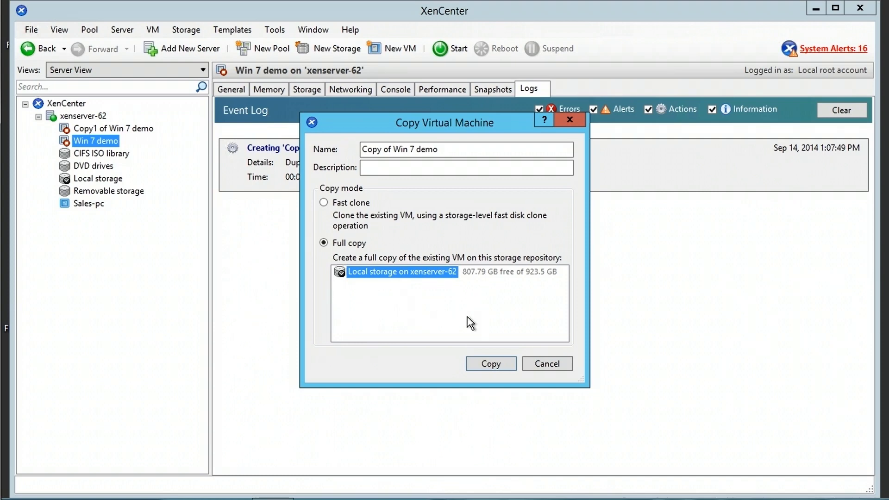
left_click(383, 150)
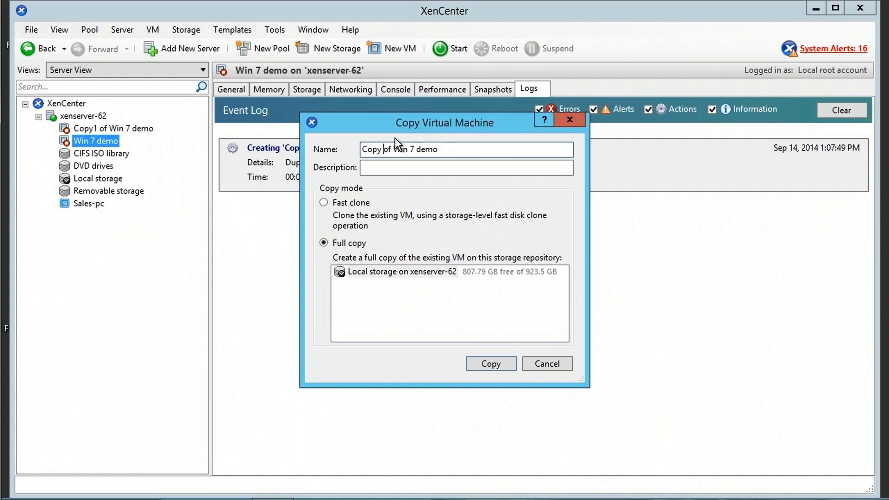
key("BackSpace")
type("2")
left_click(485, 364)
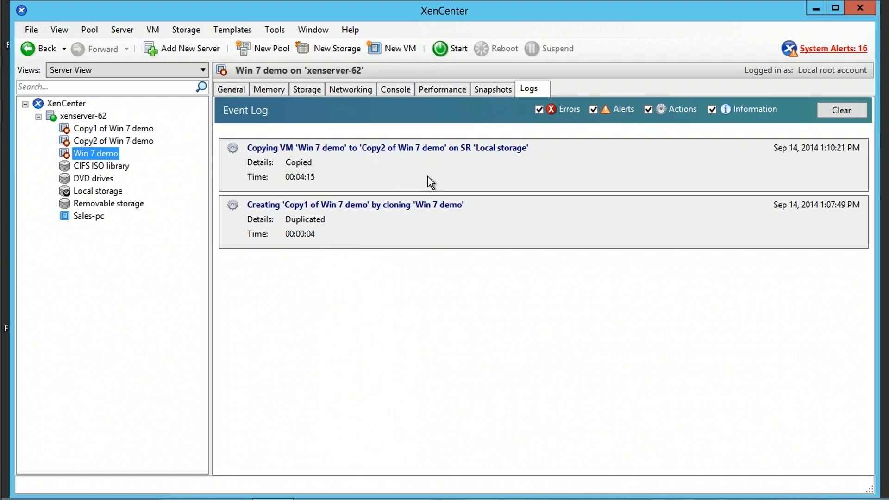
left_click(169, 131)
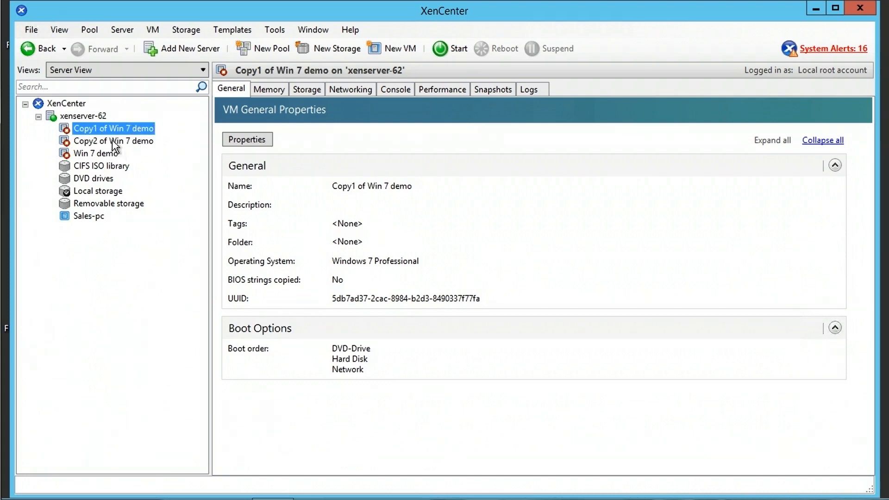
key("Down")
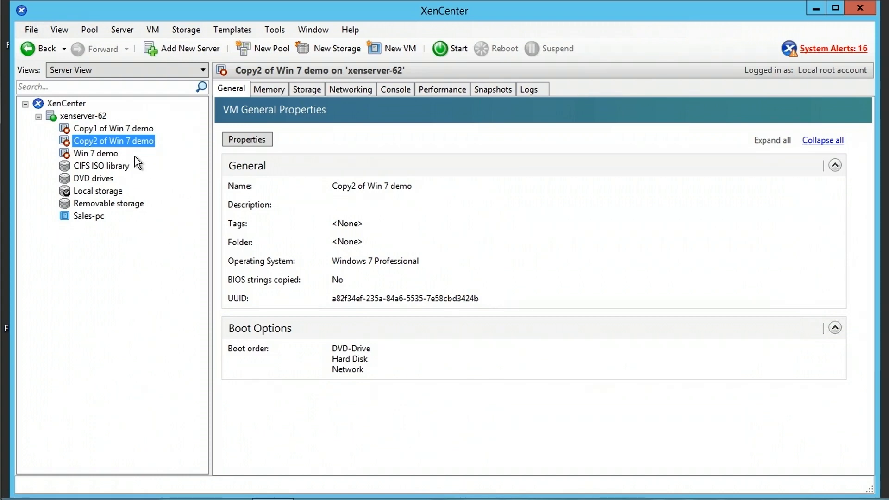
left_click(84, 154)
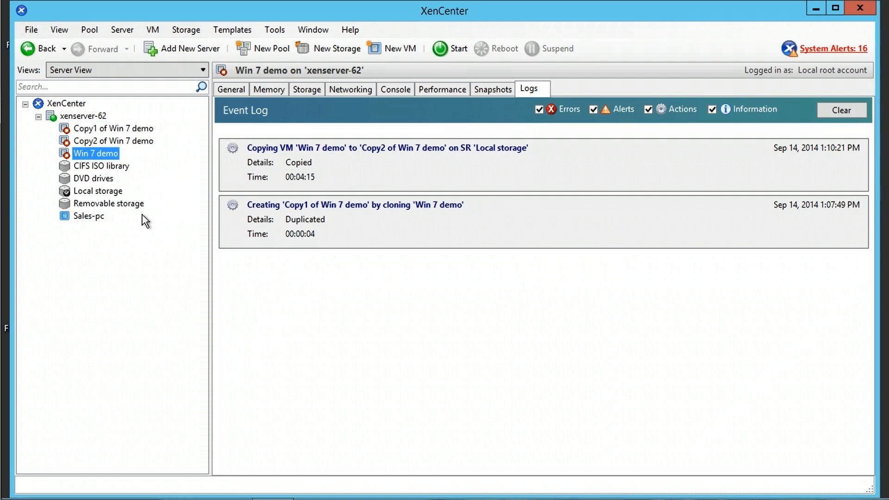
left_click(82, 117)
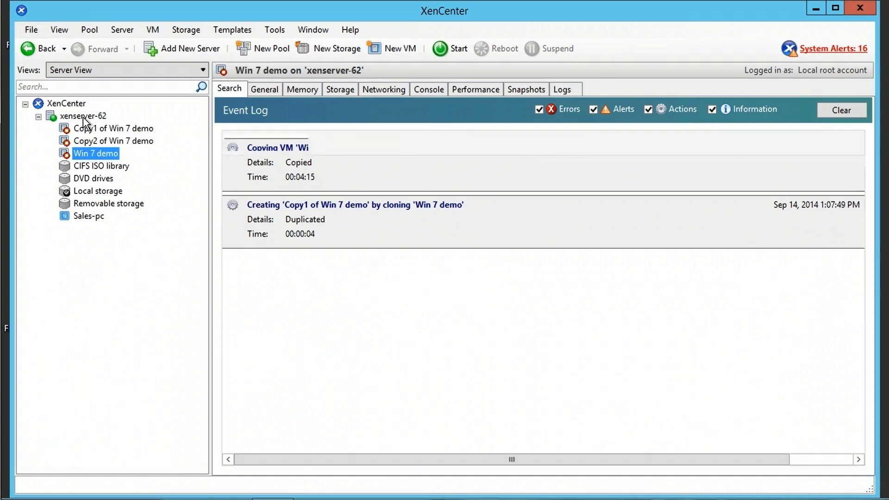
right_click(82, 116)
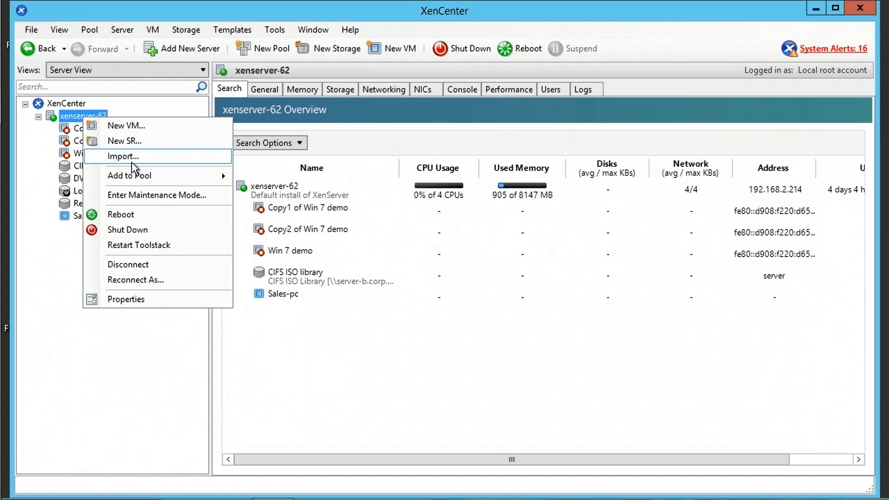
left_click(76, 141)
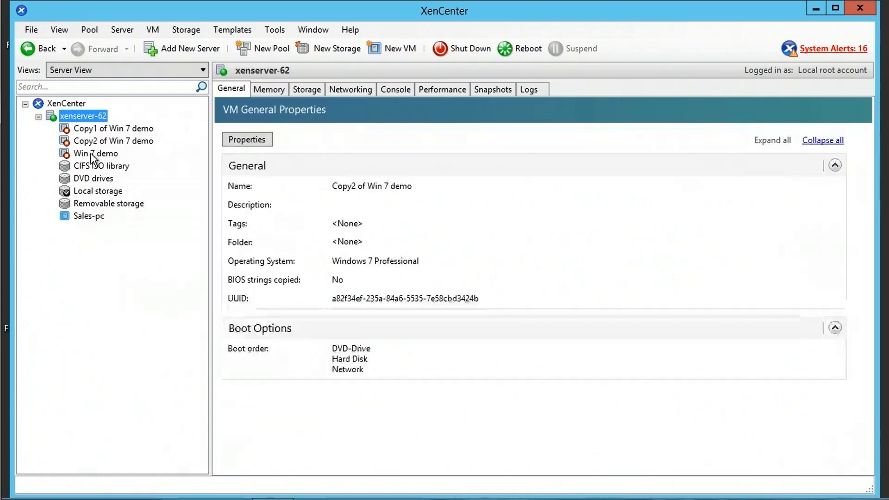
left_click(91, 154)
right_click(91, 153)
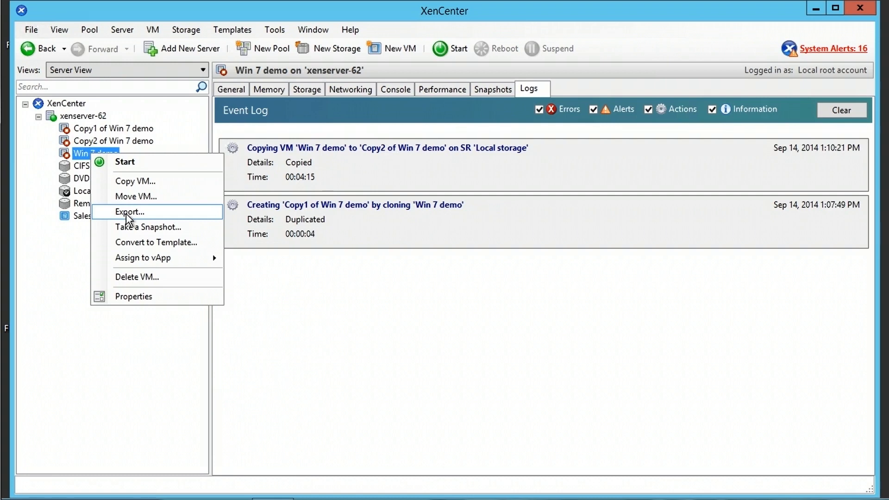
left_click(141, 346)
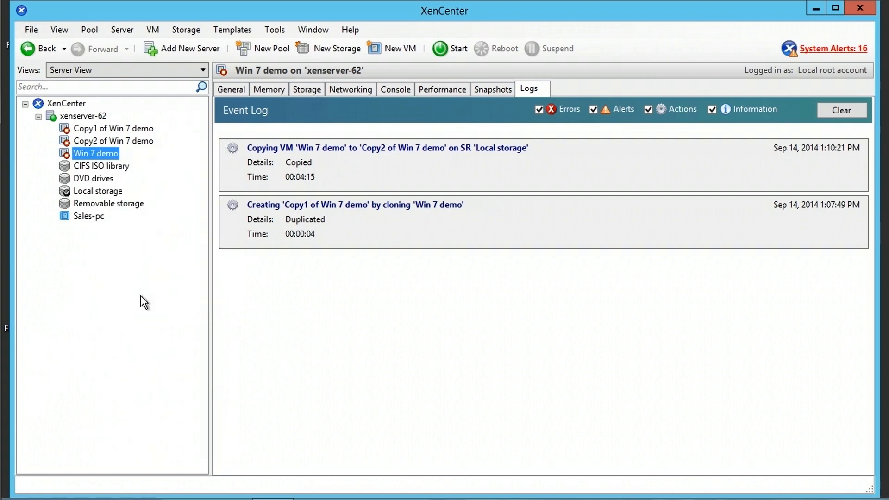
left_click(88, 217)
- Inspect the Sales-pc template's available actions, then dismiss them without choosing one
right_click(88, 217)
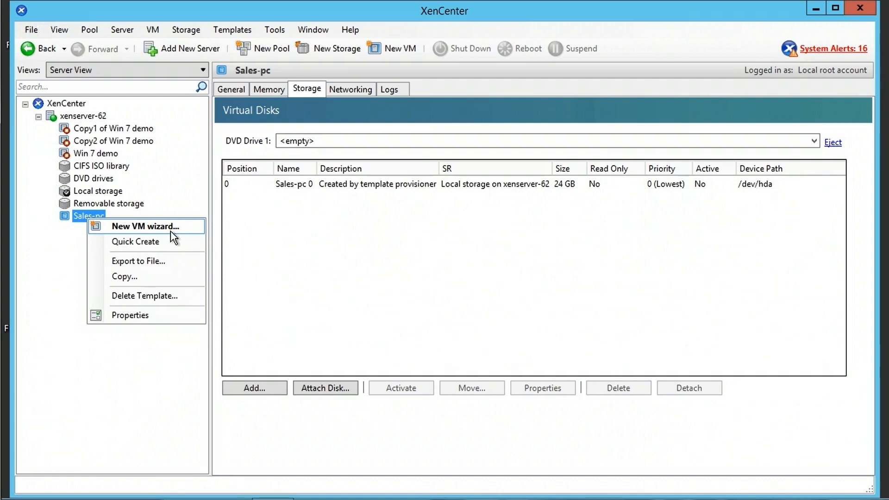
left_click(133, 369)
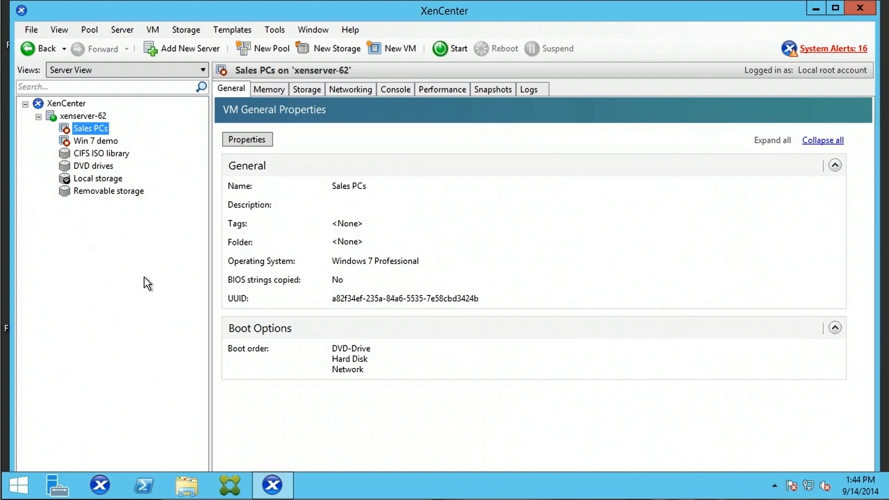
- Convert the Sales PCs VM into a template and confirm the conversion
right_click(89, 131)
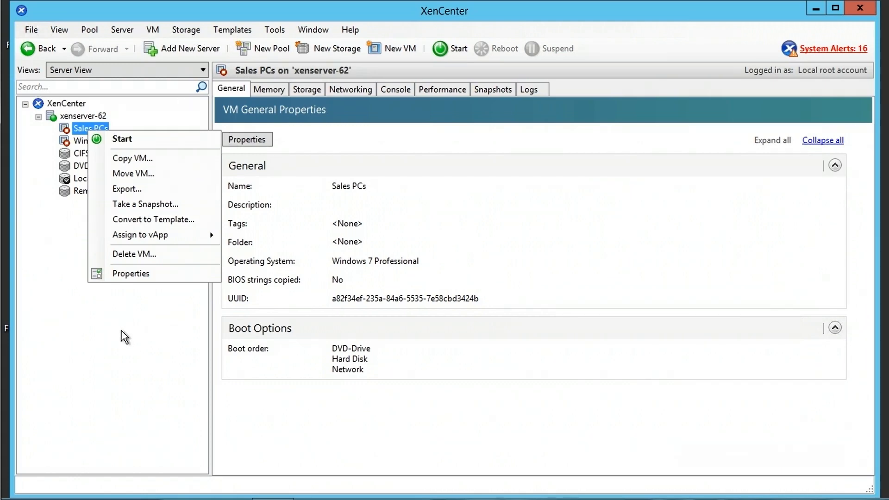
left_click(145, 220)
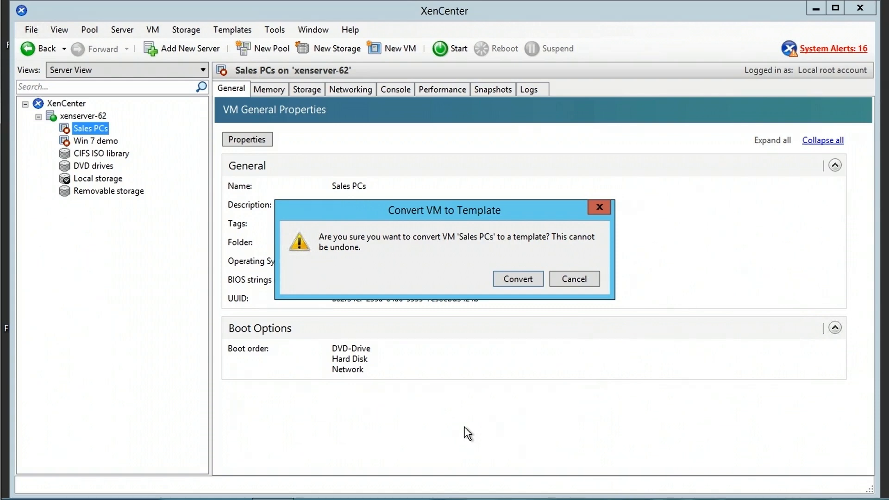
left_click(525, 280)
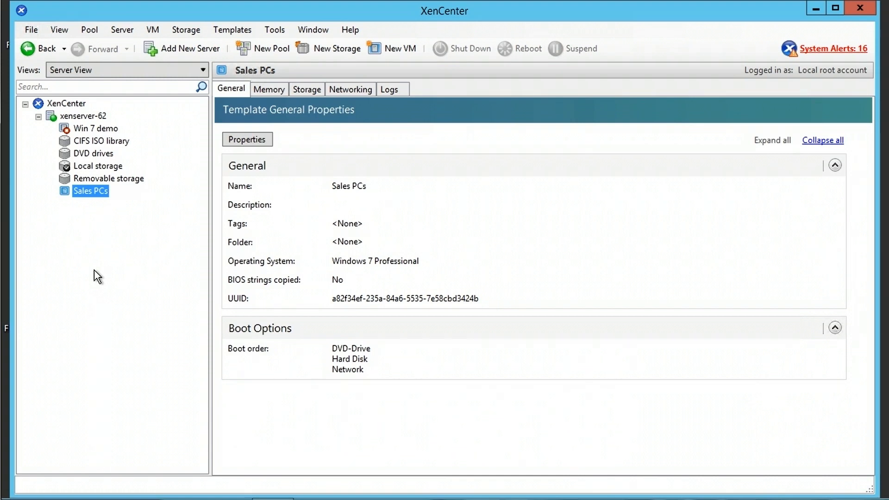
- Launch the New VM wizard from the Sales PCs template's context menu
right_click(88, 193)
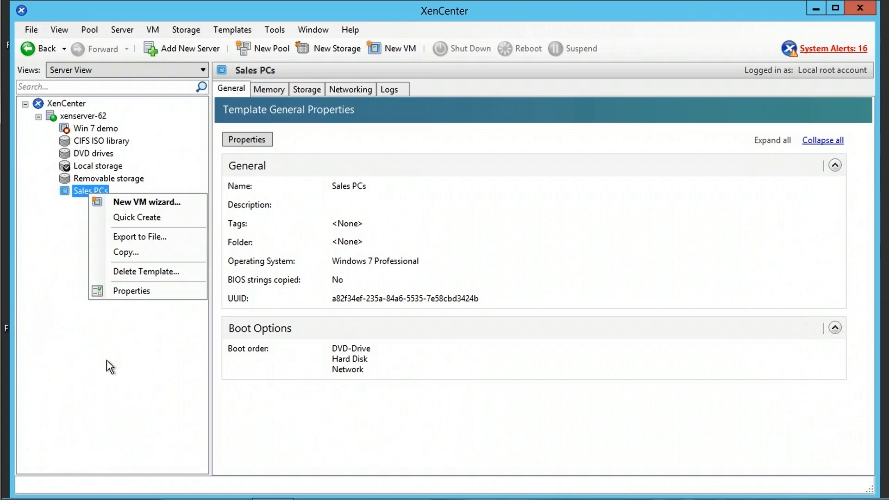
left_click(146, 202)
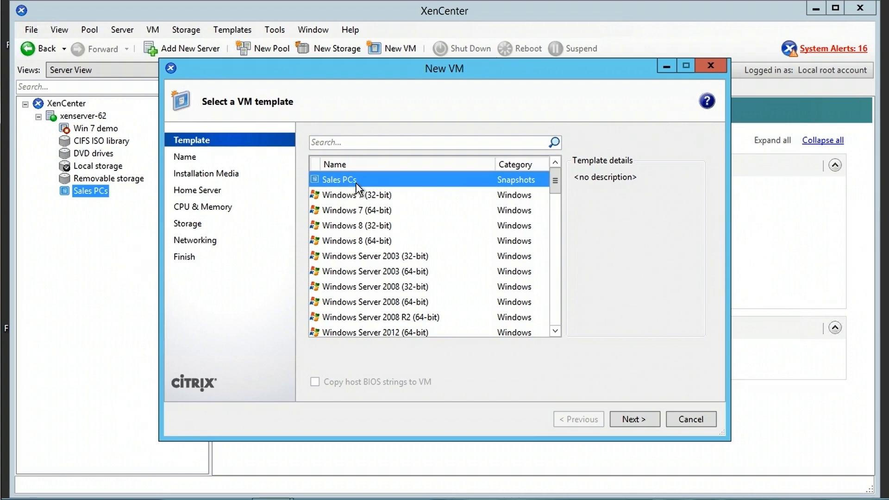
- Start Sales PCs (1) from the Sales PCs template on xenserver-62 with 1 vCPU and 1024 MB
left_click(654, 418)
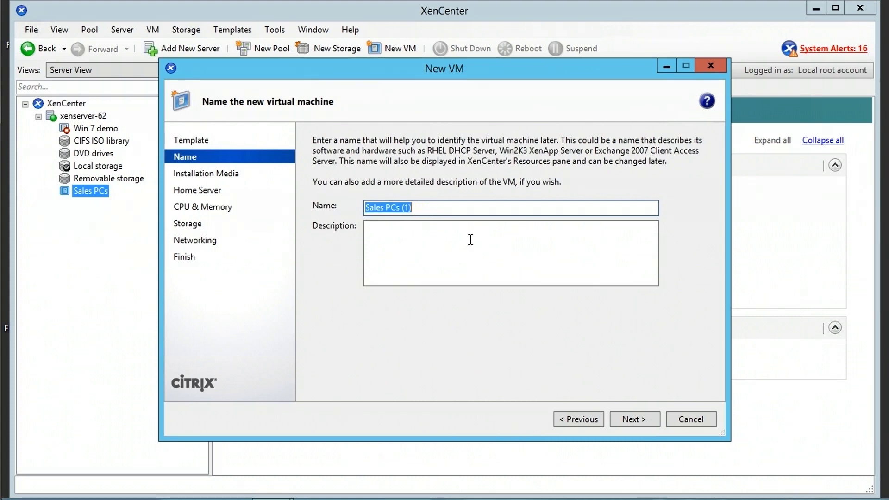
left_click(636, 420)
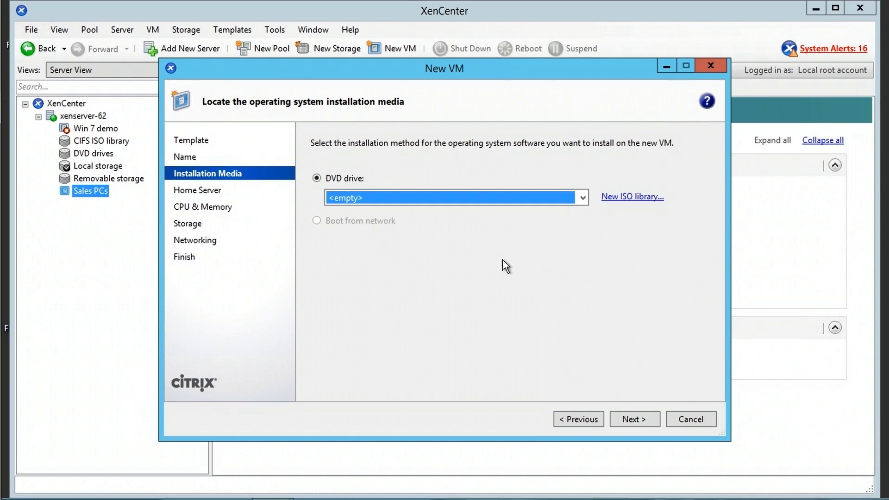
left_click(642, 421)
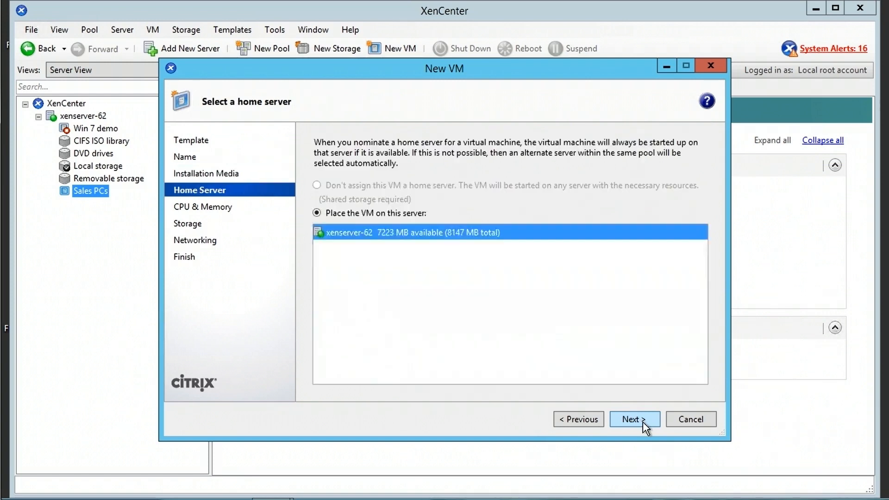
left_click(643, 420)
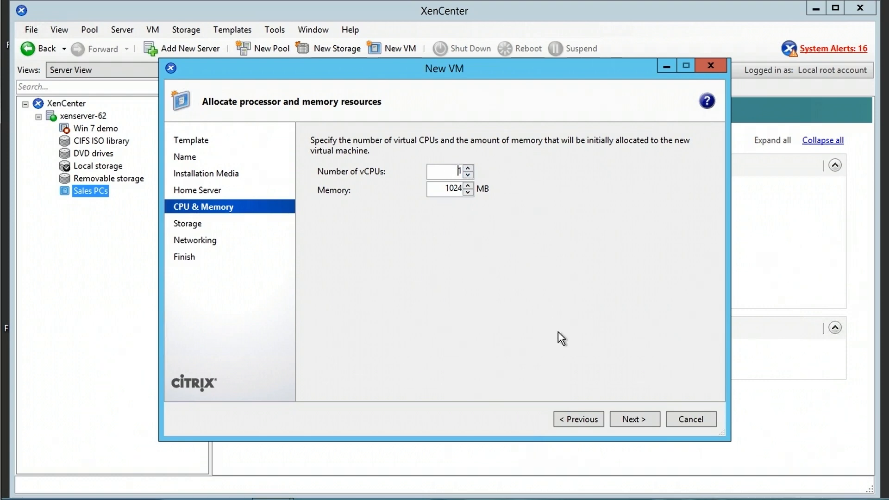
left_click(646, 419)
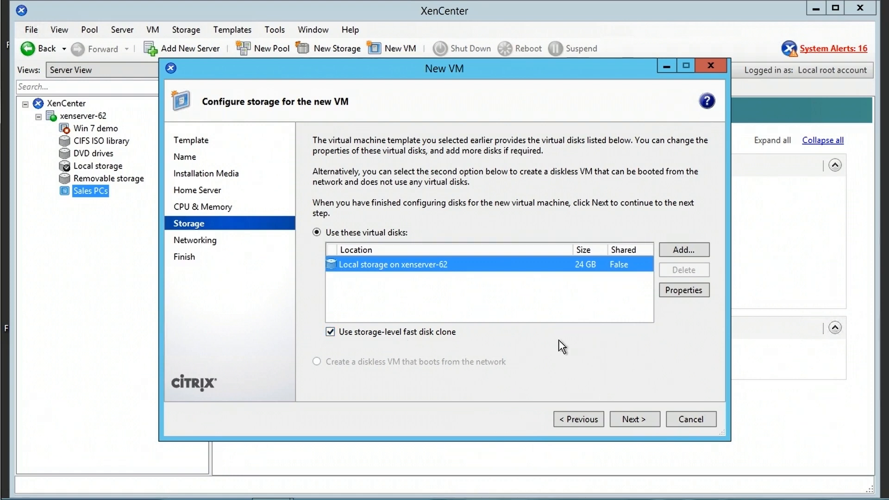
- Keep the 24 GB disk and Network 0, create the VM, and view its virtual disks
left_click(640, 418)
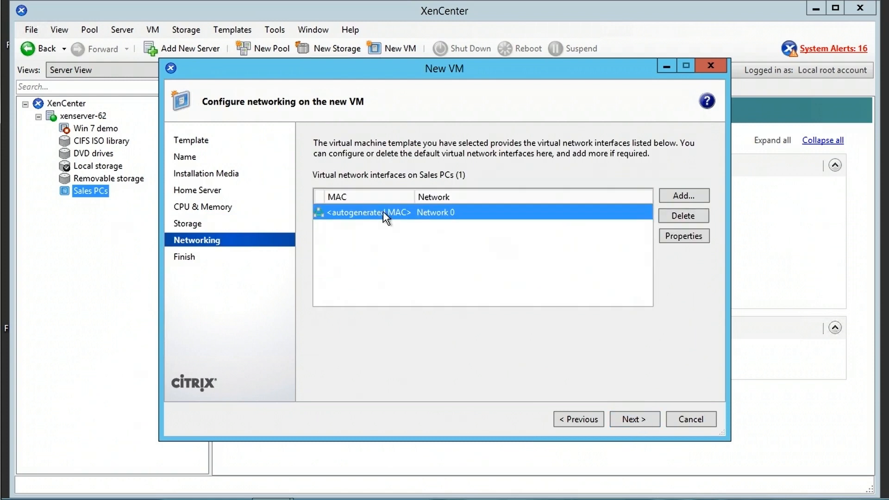
left_click(635, 419)
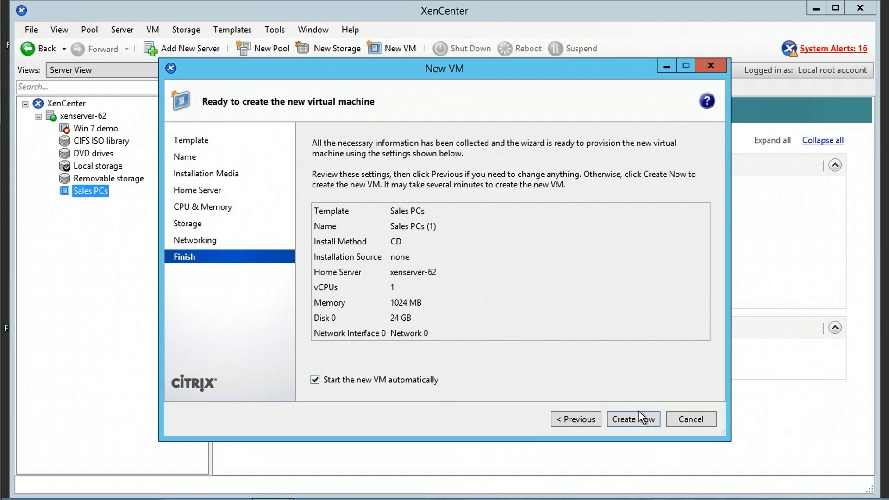
left_click(647, 421)
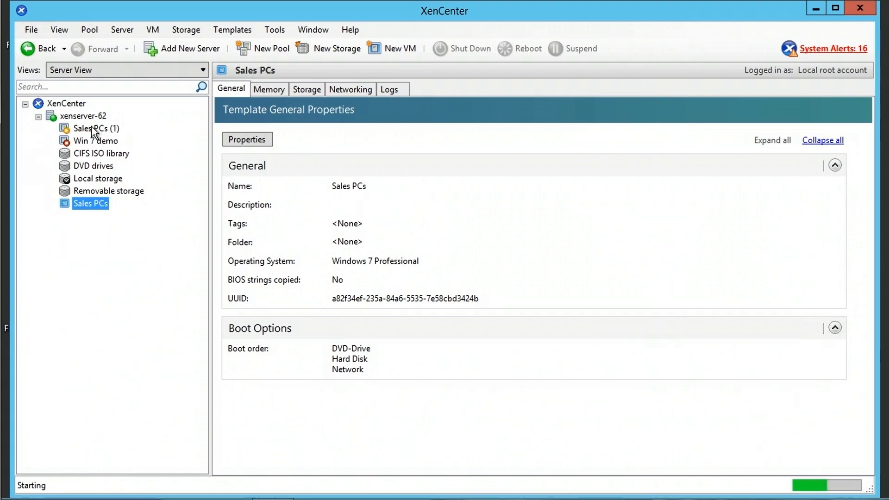
left_click(91, 128)
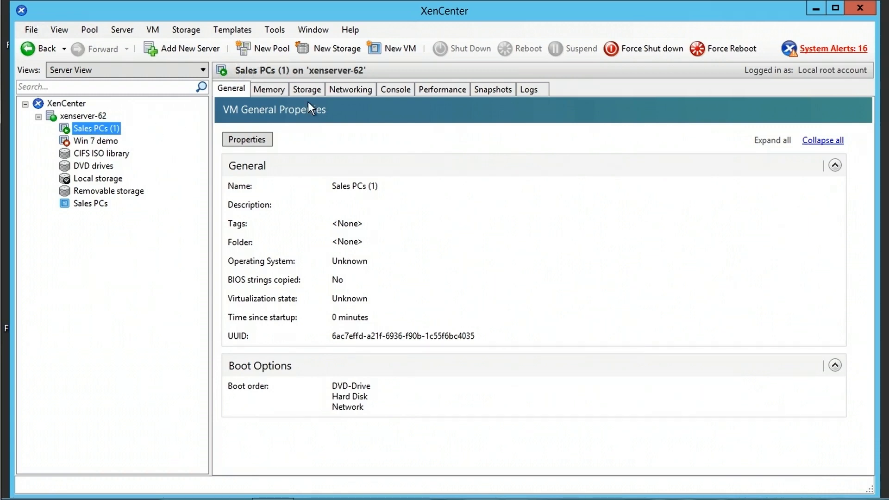
left_click(309, 89)
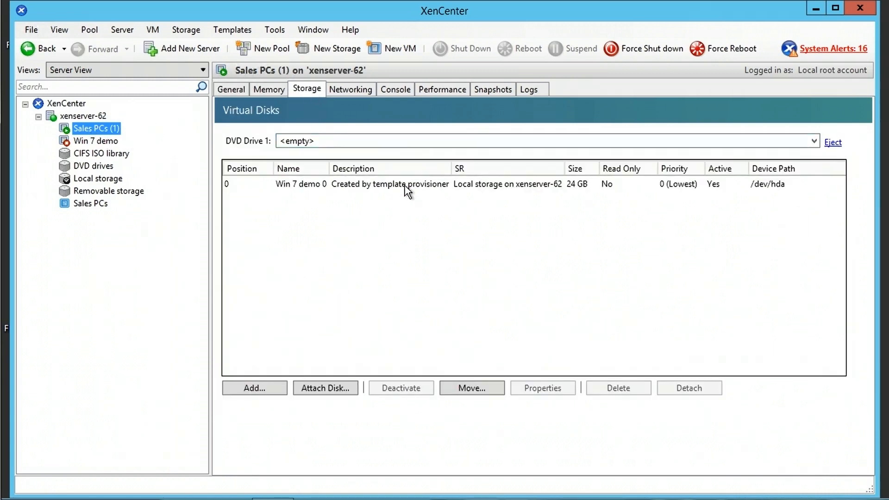
- Check the Win 7 demo 0 disk's 24 GB size and Local storage location in its properties
left_click(424, 187)
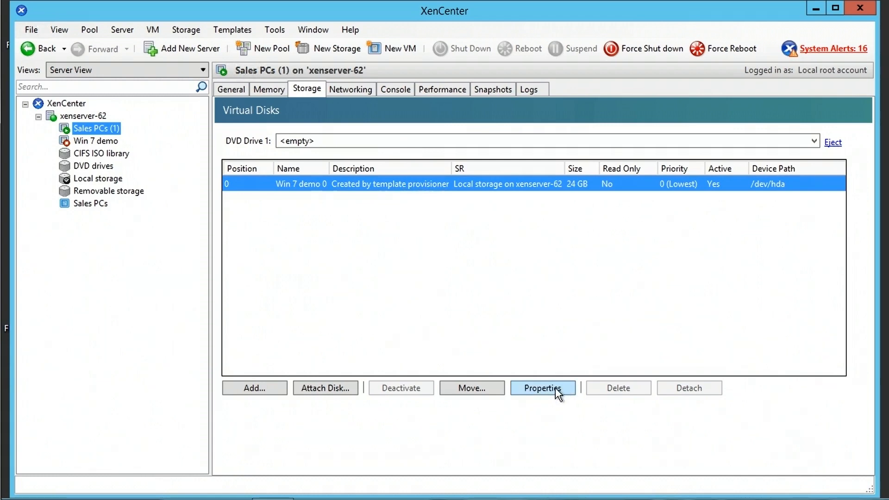
left_click(530, 383)
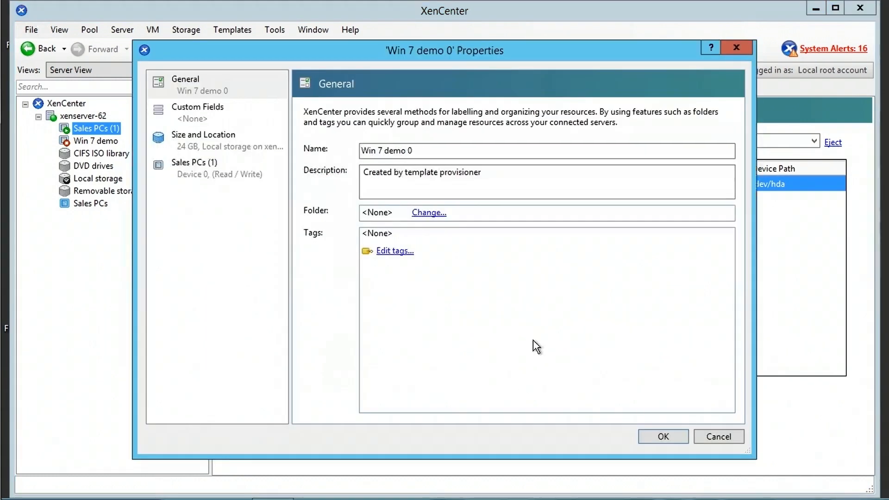
left_click(194, 149)
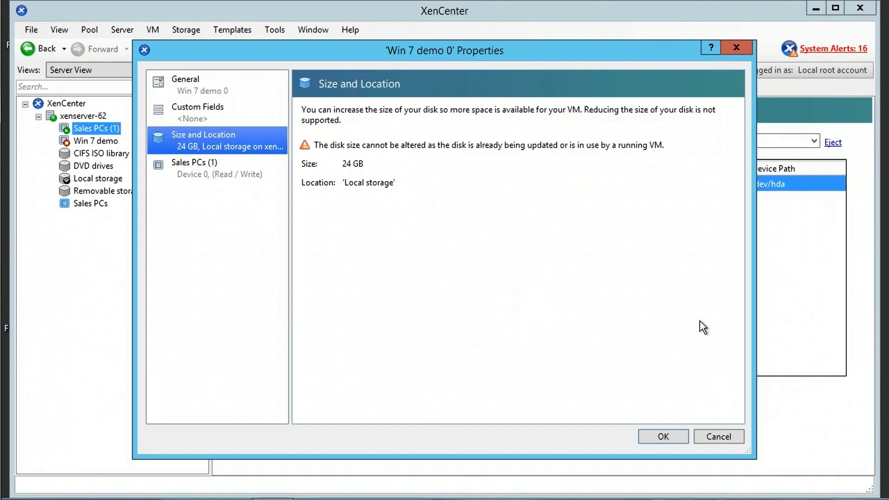
left_click(675, 437)
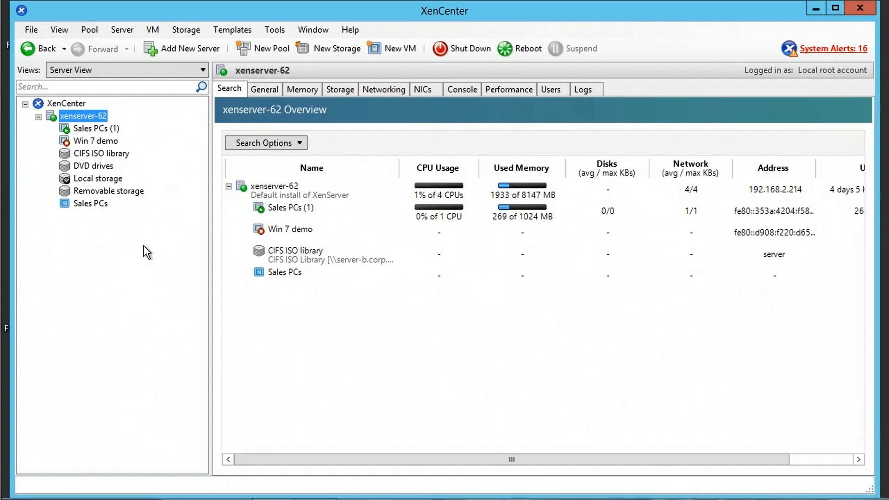
- Keep Server View in the tree and select the Sales PCs (1) VM to see its general properties
left_click(202, 70)
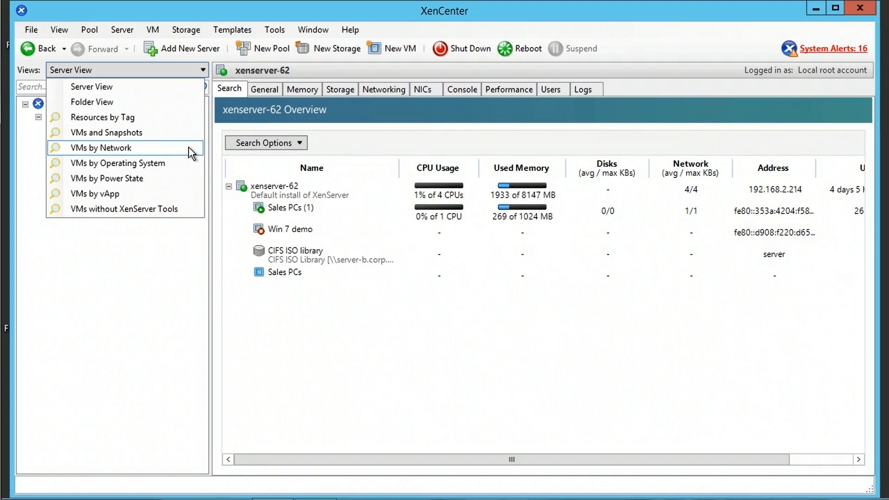
left_click(95, 87)
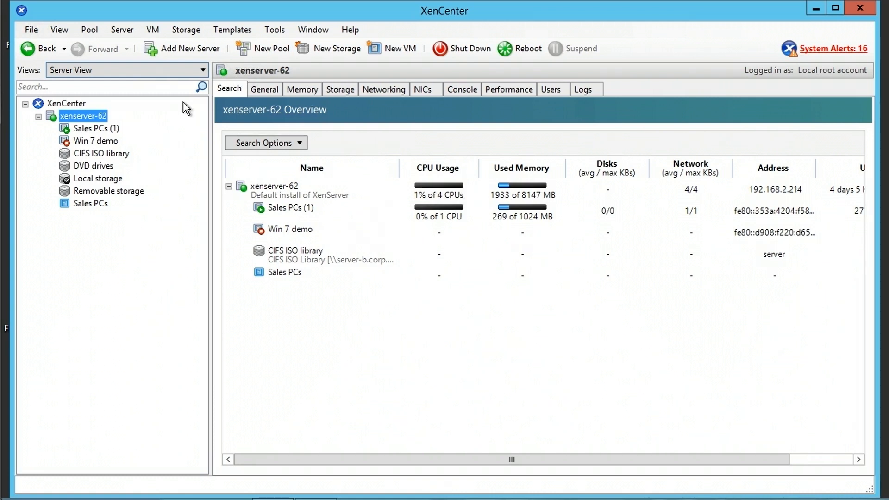
left_click(200, 69)
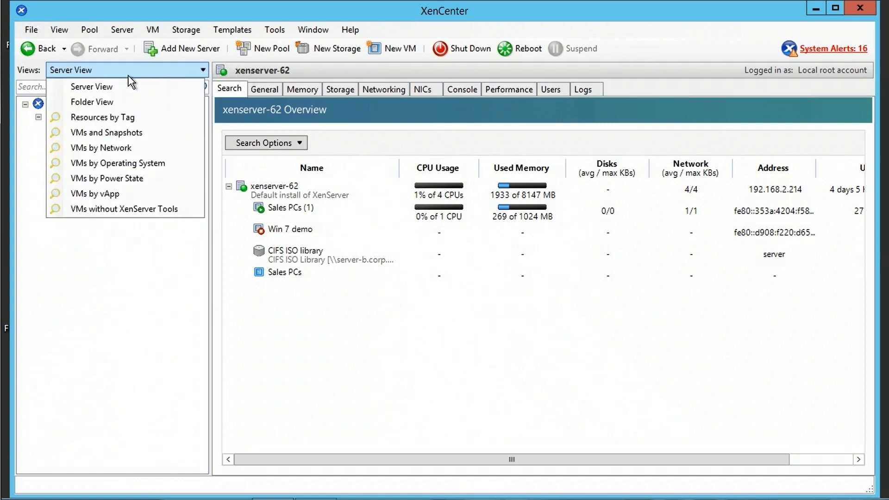
left_click(111, 312)
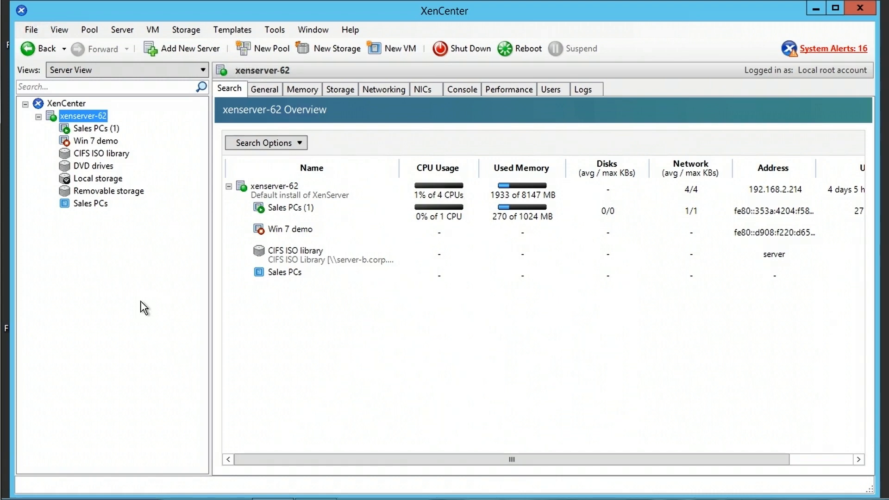
left_click(91, 131)
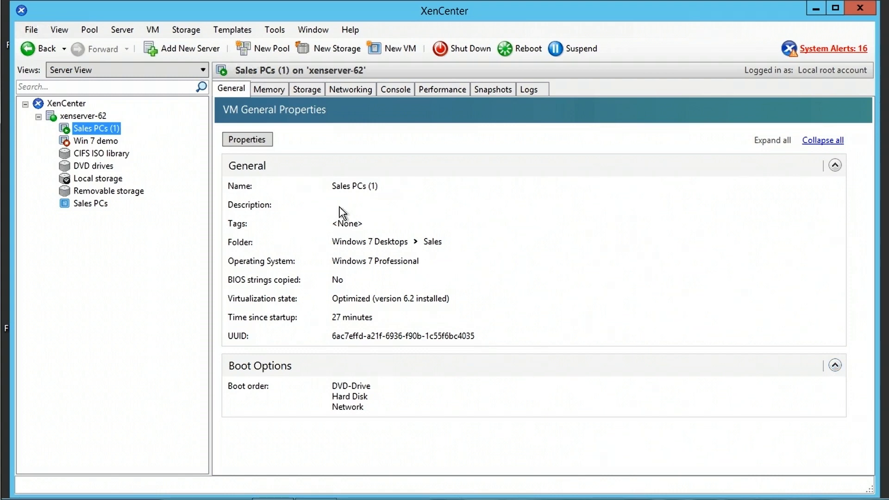
- Review Sales PCs (1) general and custom fields, then nudge vCPU priority one tick above Normal and confirm
left_click(266, 145)
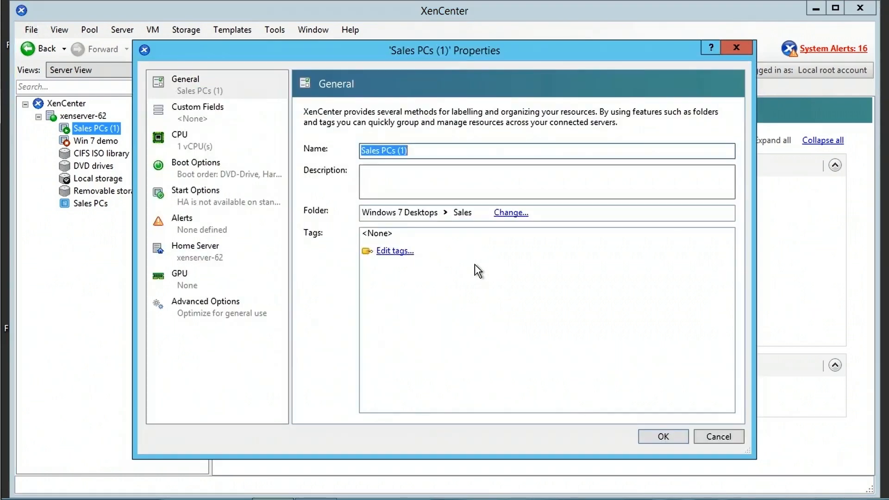
left_click(407, 150)
left_click_drag(408, 151, 348, 153)
left_click(375, 174)
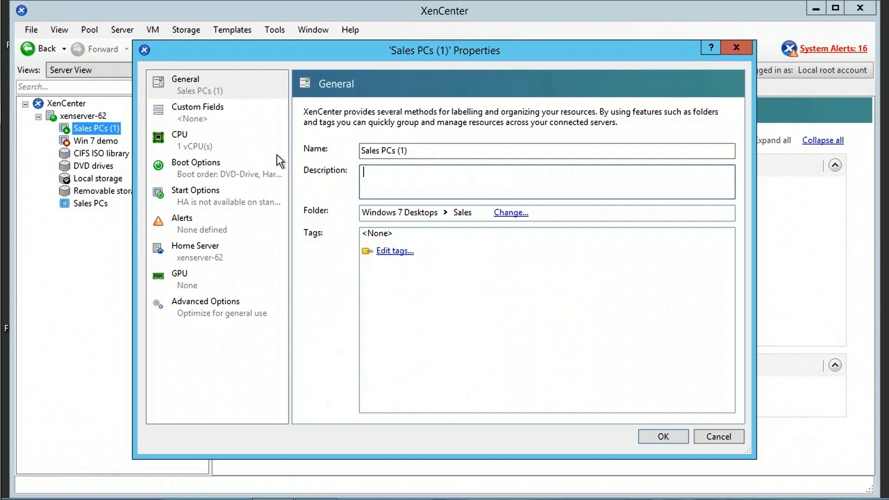
left_click(204, 119)
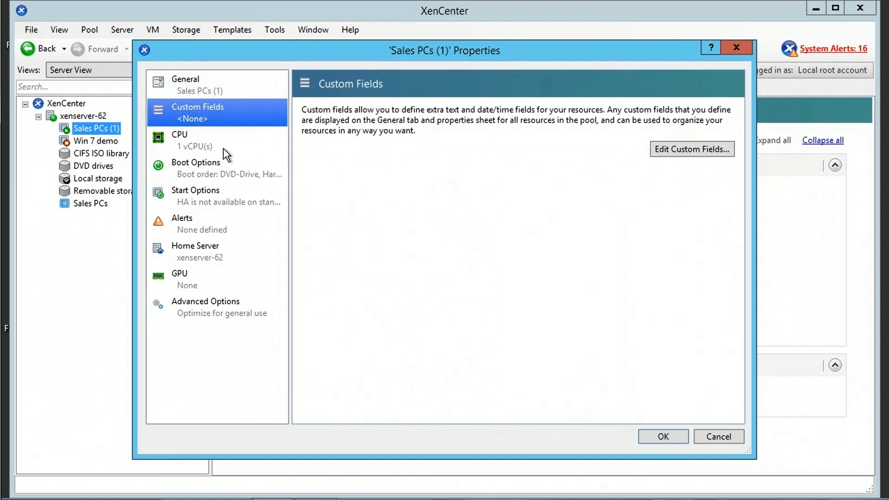
left_click(211, 146)
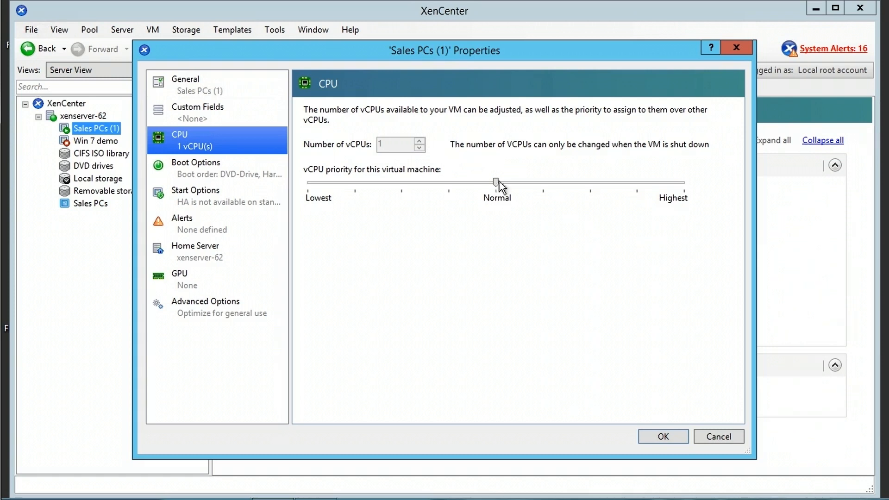
mouse_move(496, 184)
left_mouse_down()
mouse_move(560, 195)
mouse_move(682, 193)
mouse_move(613, 196)
mouse_move(475, 181)
mouse_move(498, 185)
left_mouse_up()
left_click(719, 437)
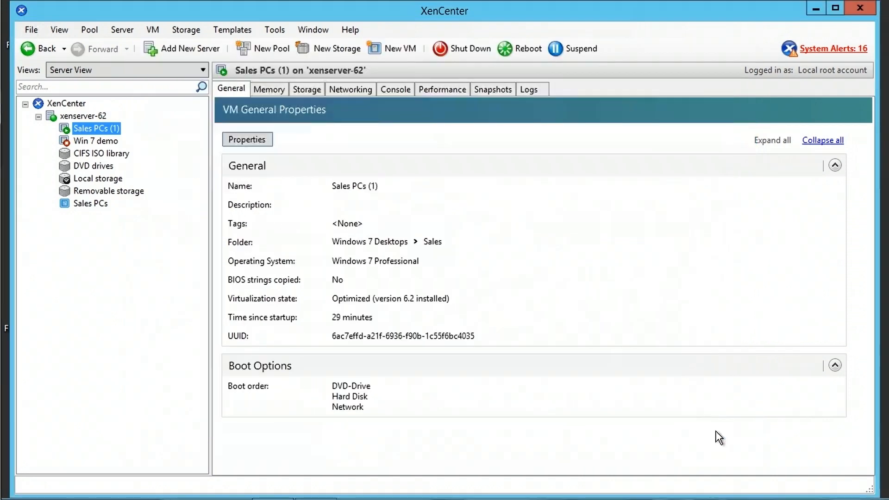
- Open Win 7 demo's properties, check its CPU page, and go to the boot order settings
left_click(107, 141)
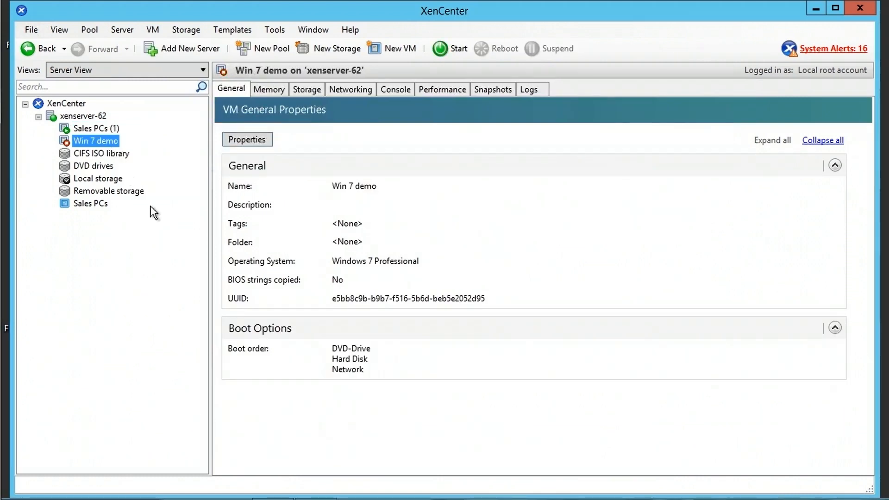
left_click(245, 139)
left_click(188, 145)
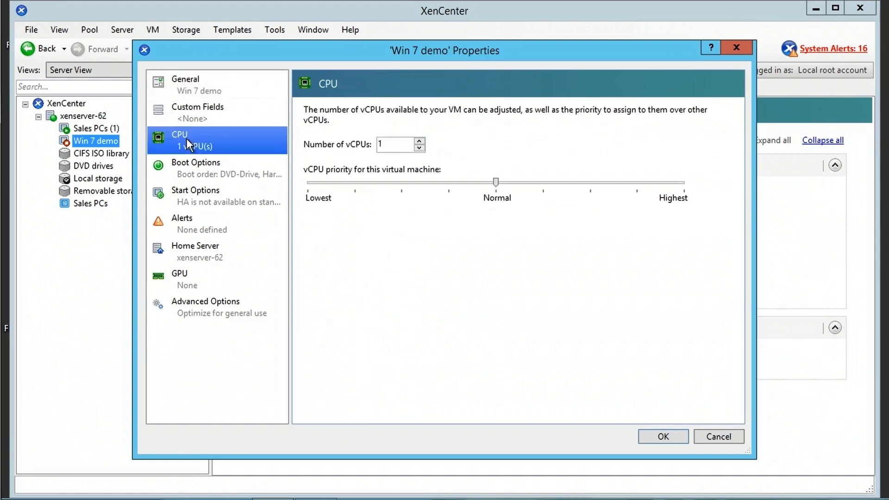
left_click(420, 147)
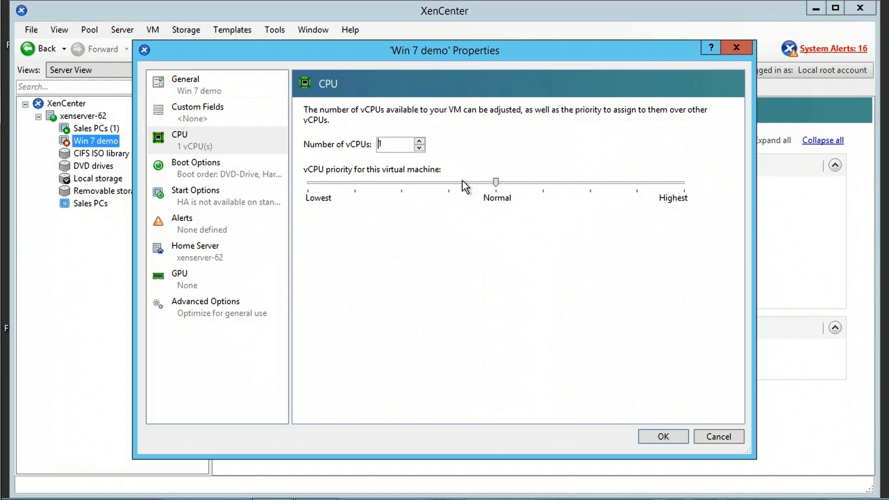
left_click(208, 174)
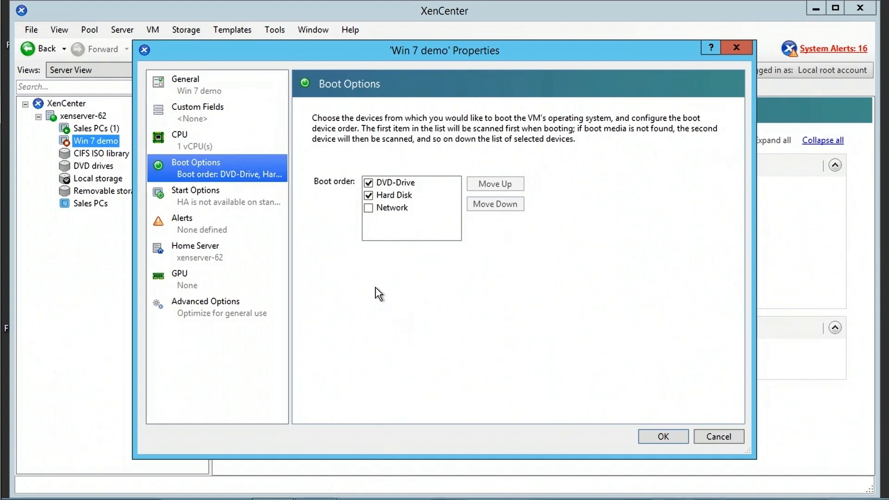
- Keep boot order as DVD-Drive then Hard Disk, and check the VM's start order value
left_click(387, 195)
left_click(510, 186)
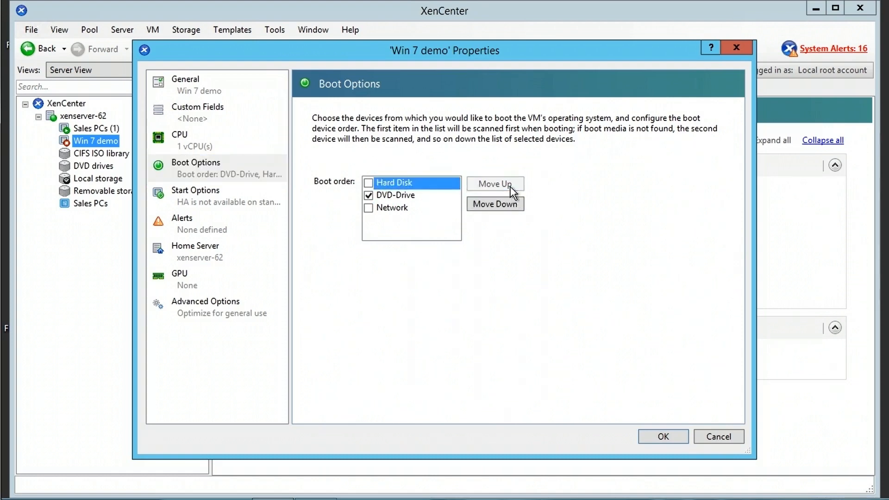
left_click(512, 204)
left_click(381, 193)
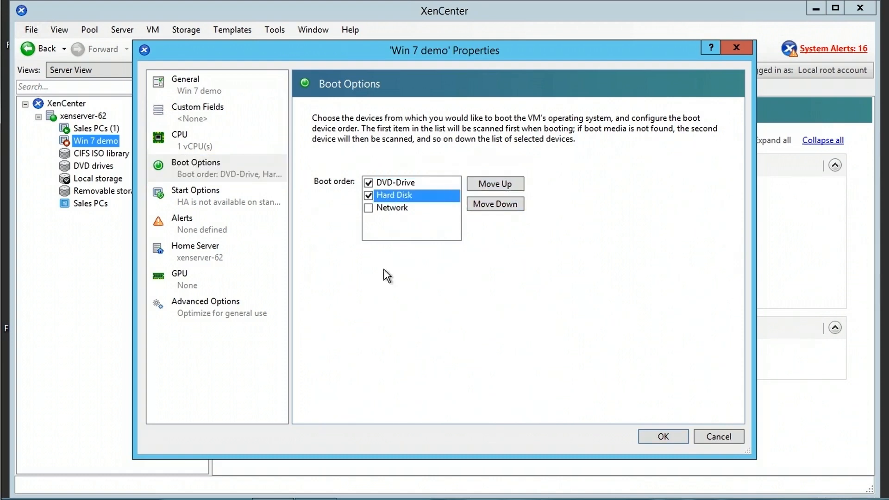
left_click(190, 199)
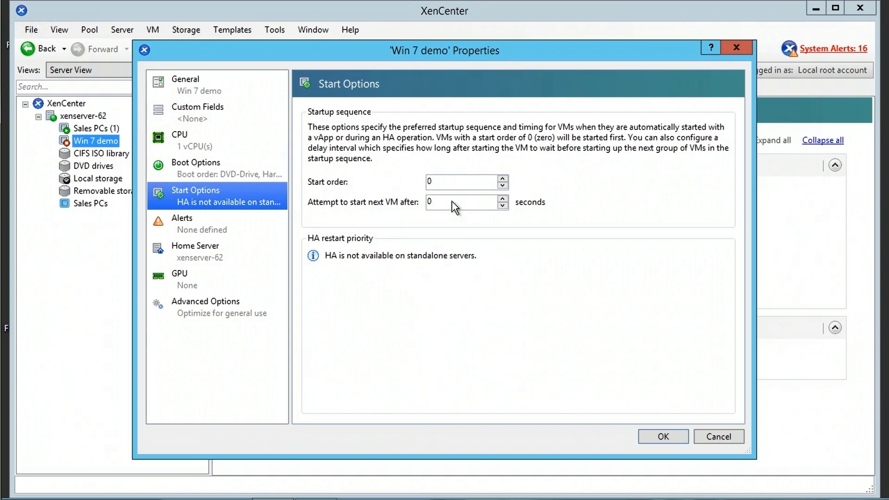
double_click(438, 182)
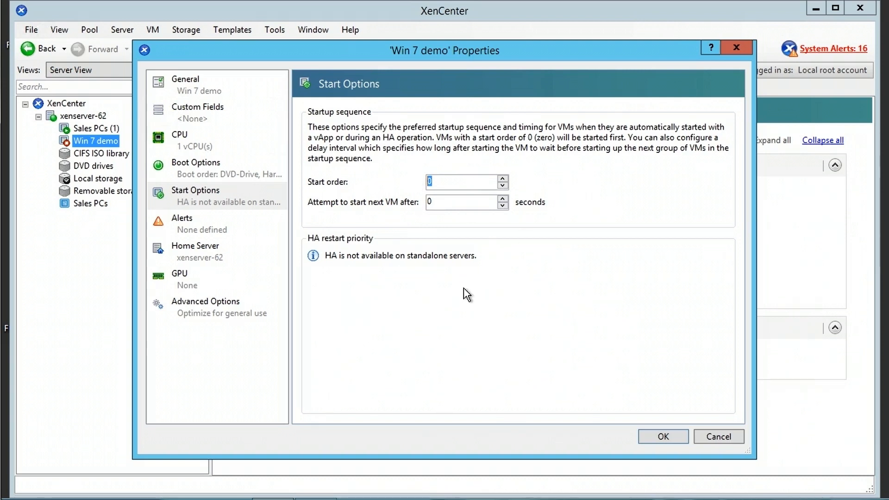
- Toggle the CPU, network and disk usage alerts so all end switched off
left_click(193, 225)
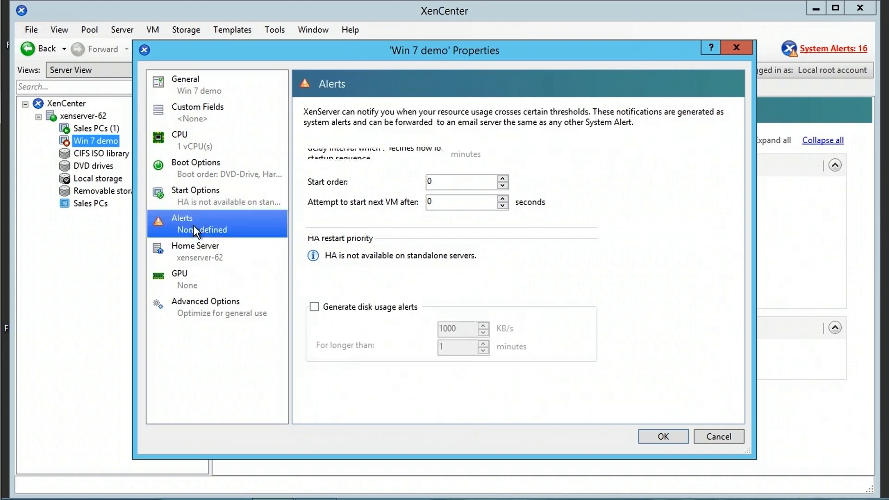
left_click(316, 179)
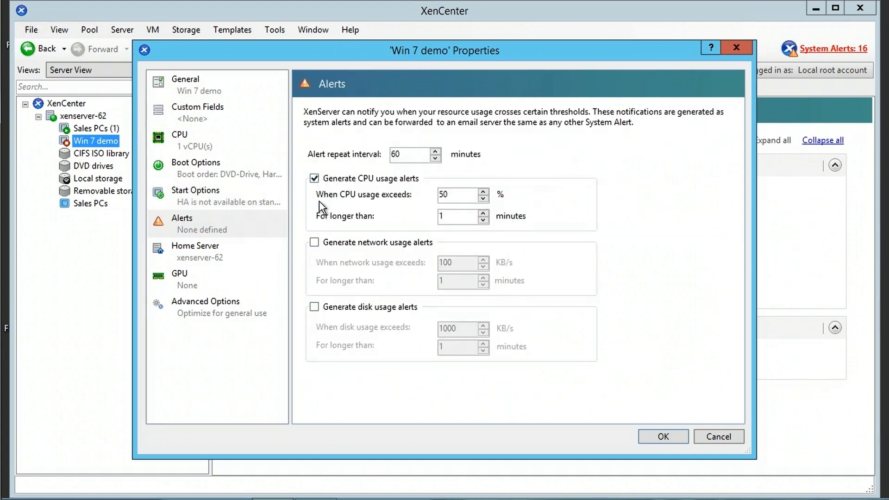
left_click(315, 243)
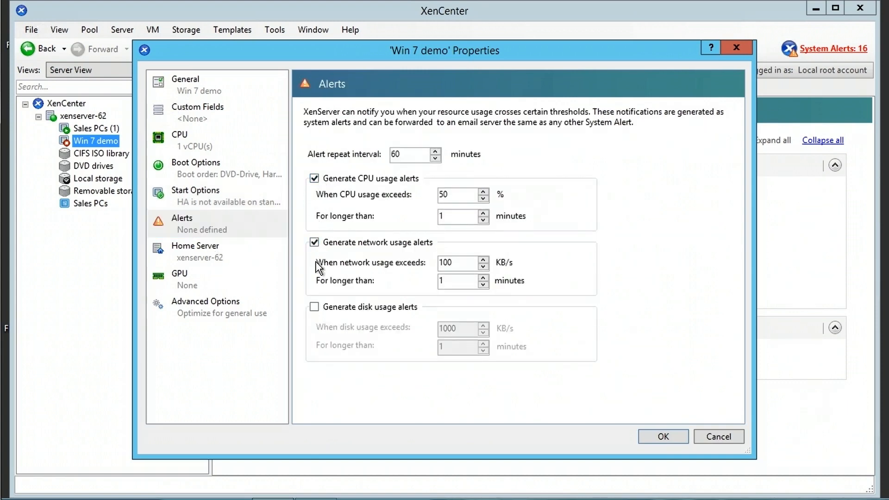
left_click(315, 308)
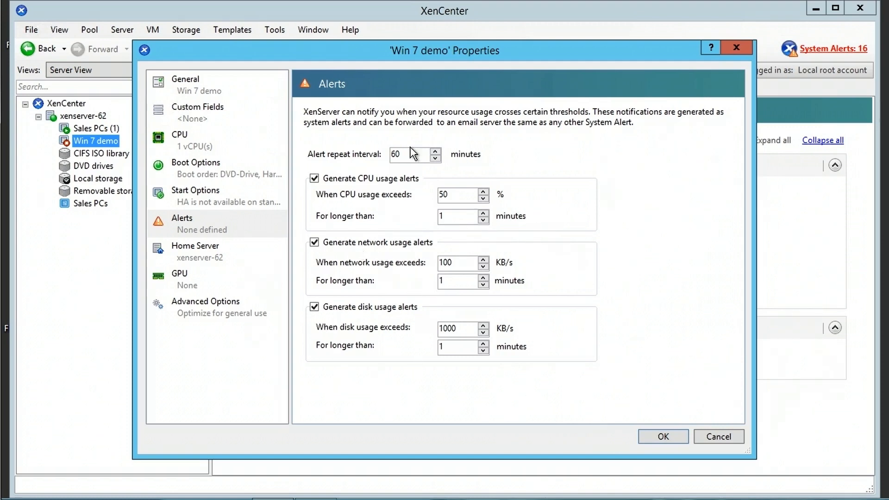
left_click(315, 179)
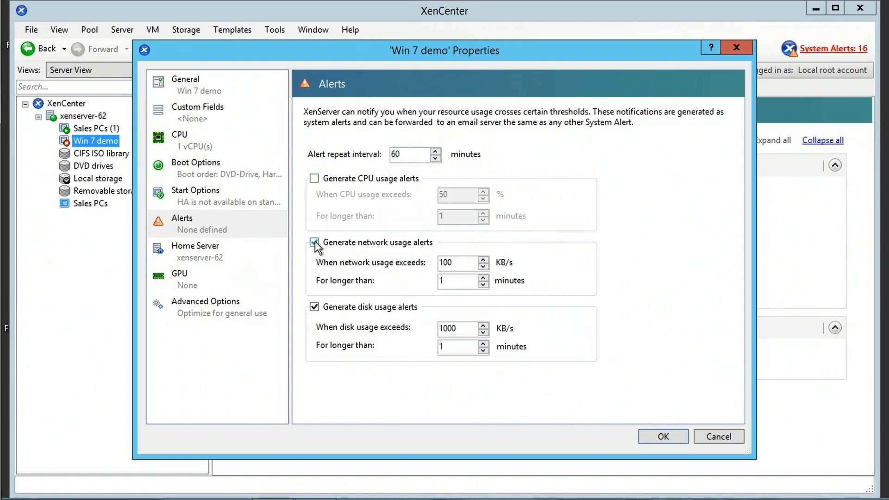
left_click(314, 242)
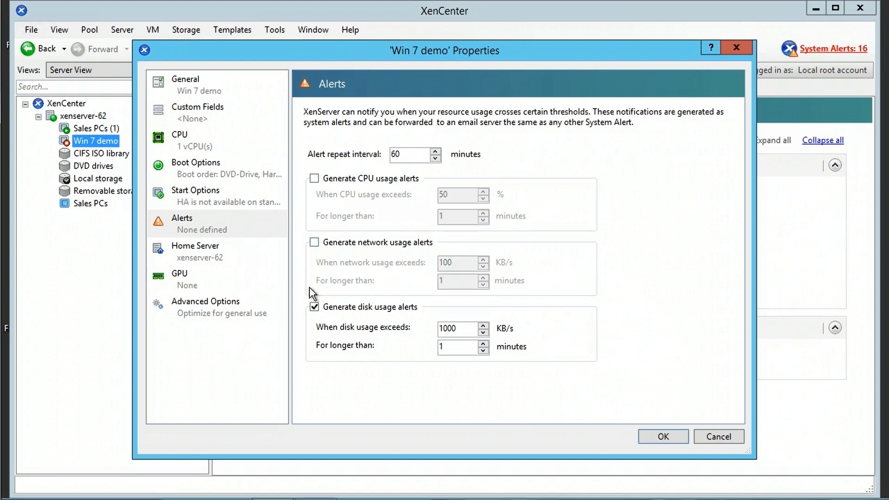
left_click(205, 250)
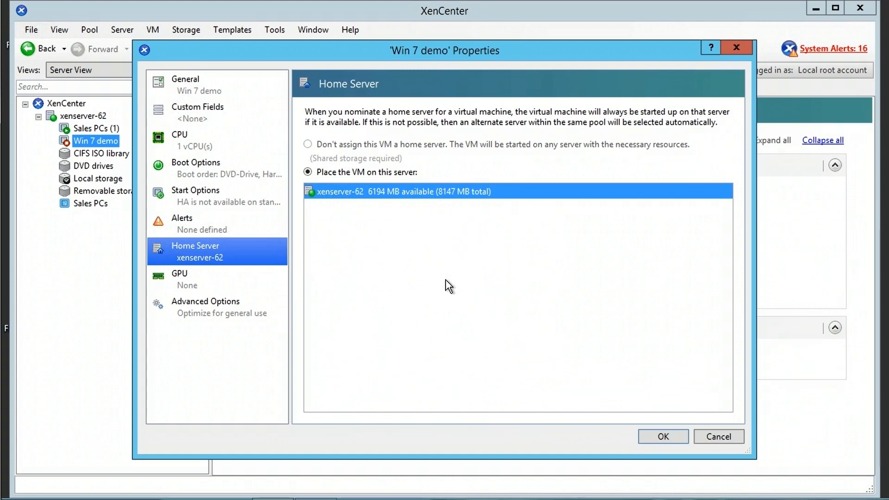
- Assign the AMD Caicos XT (Radeon HD 7470) GPU to the Win 7 demo VM
left_click(189, 283)
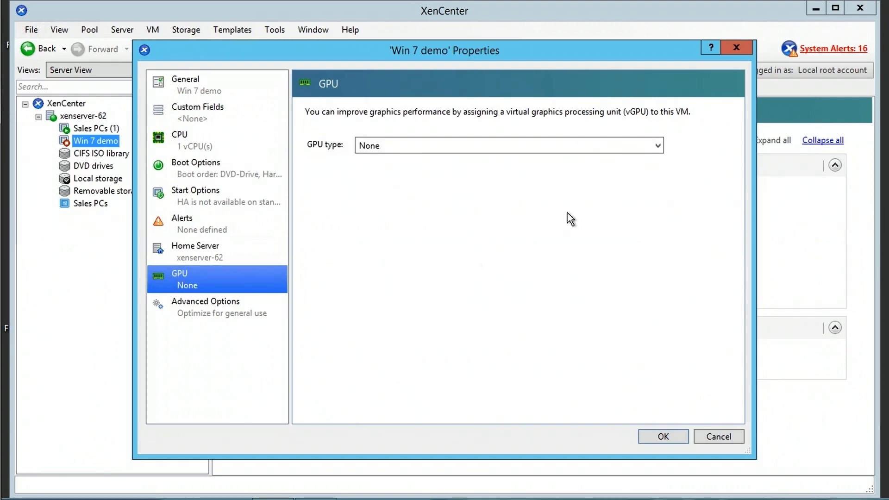
left_click(658, 146)
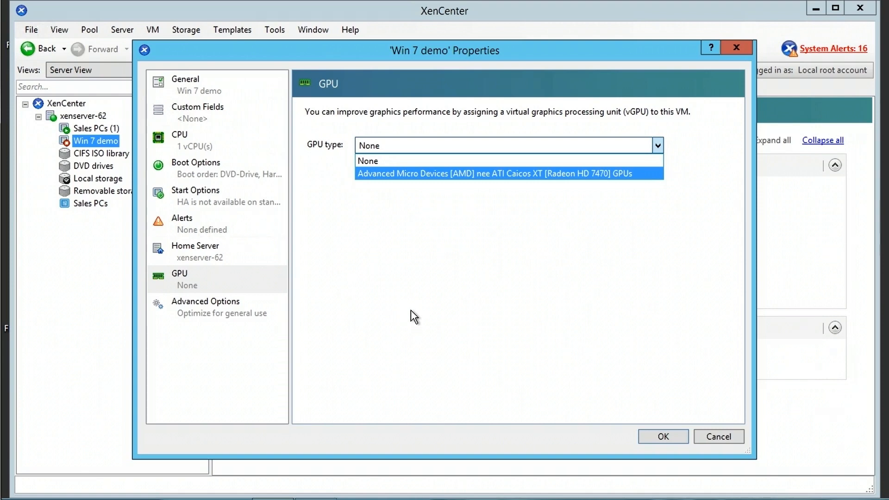
left_click(441, 174)
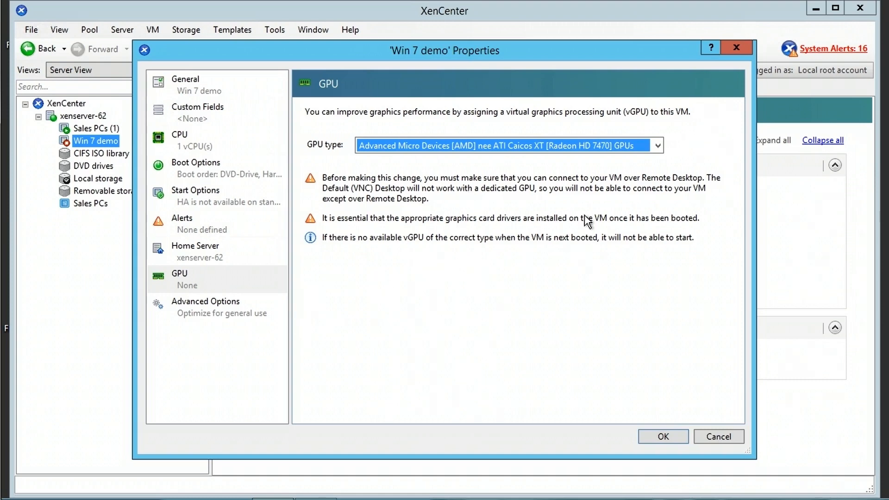
left_click(227, 311)
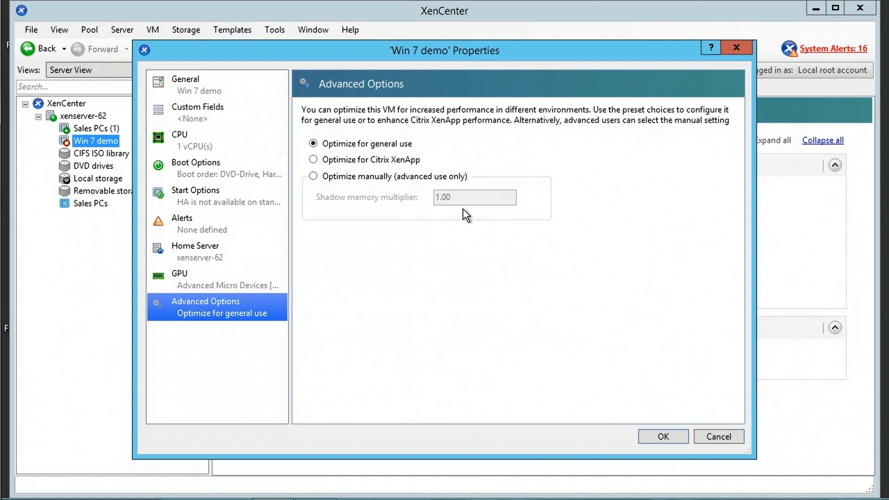
- Try XenApp and manual optimization, return to Optimize for general use, and save the properties
left_click(370, 162)
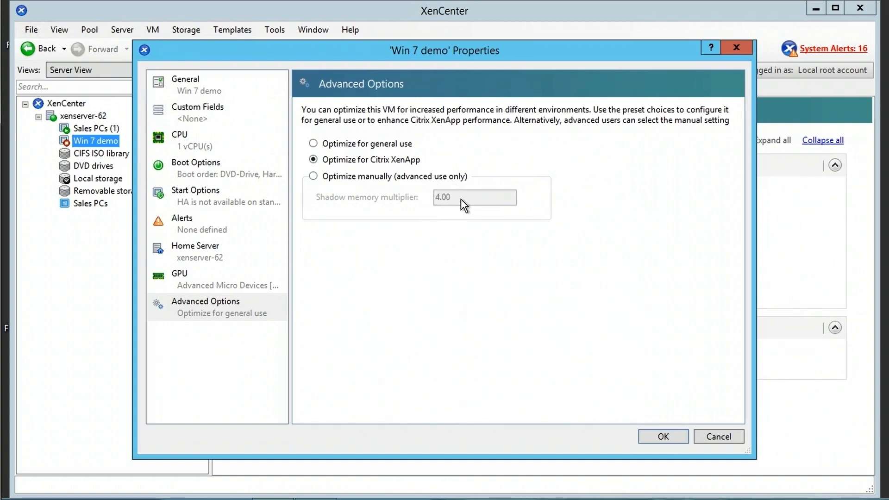
left_click(353, 179)
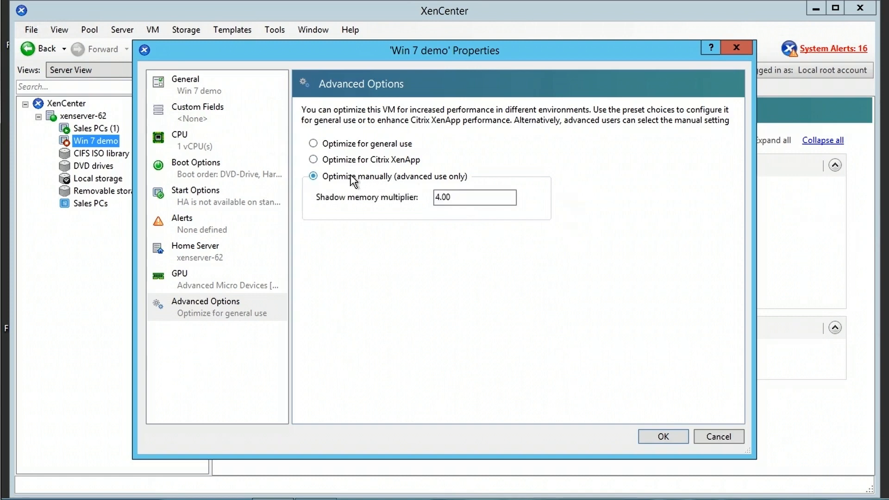
left_click_drag(463, 197, 389, 193)
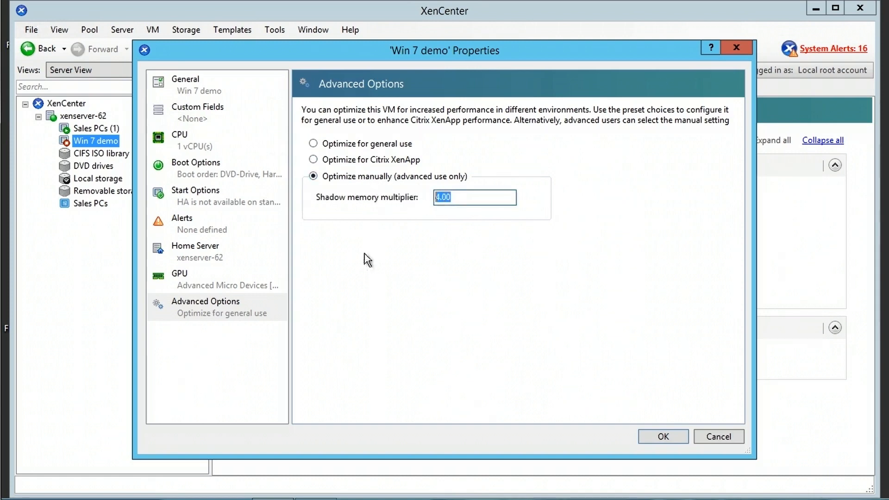
left_click(333, 144)
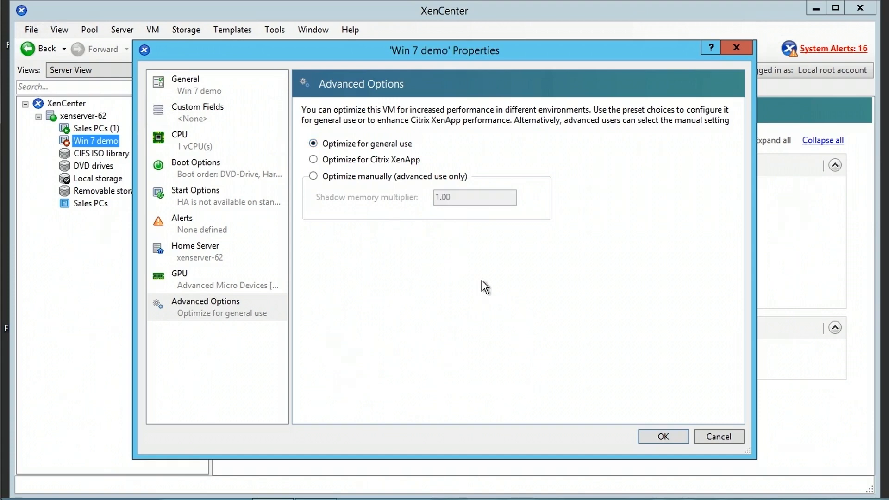
left_click(671, 438)
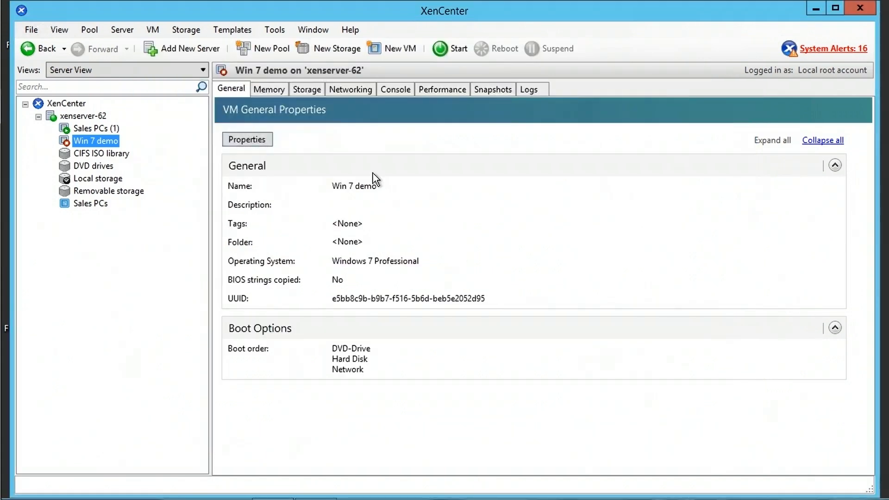
- Inspect Win 7 demo's memory settings and cancel, keeping memory fixed at 1024 MB
left_click(277, 91)
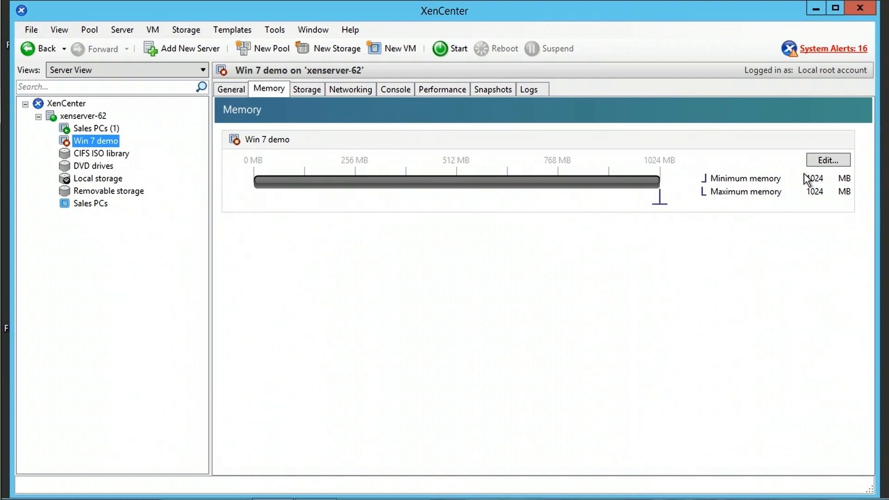
left_click(830, 162)
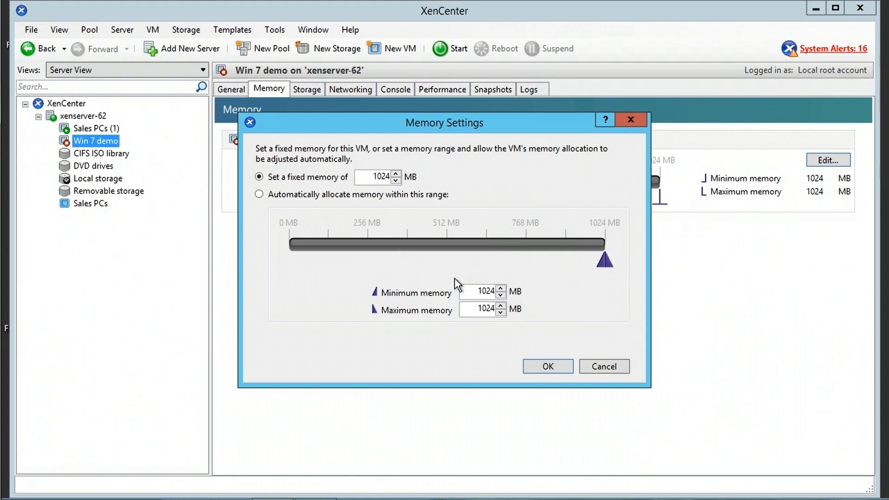
double_click(482, 291)
double_click(480, 309)
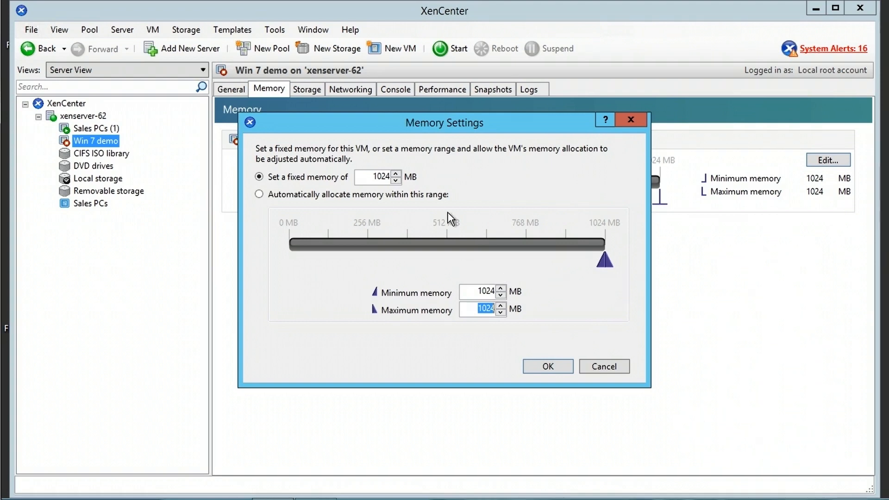
left_click(311, 195)
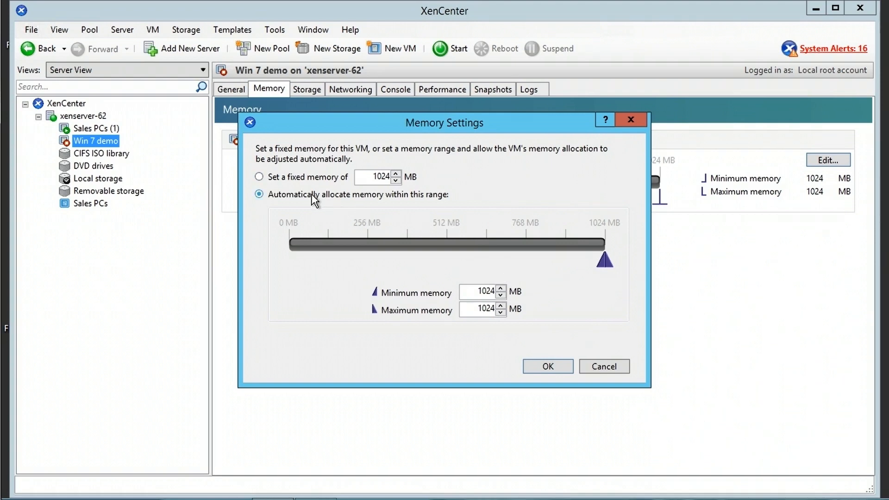
left_click(614, 370)
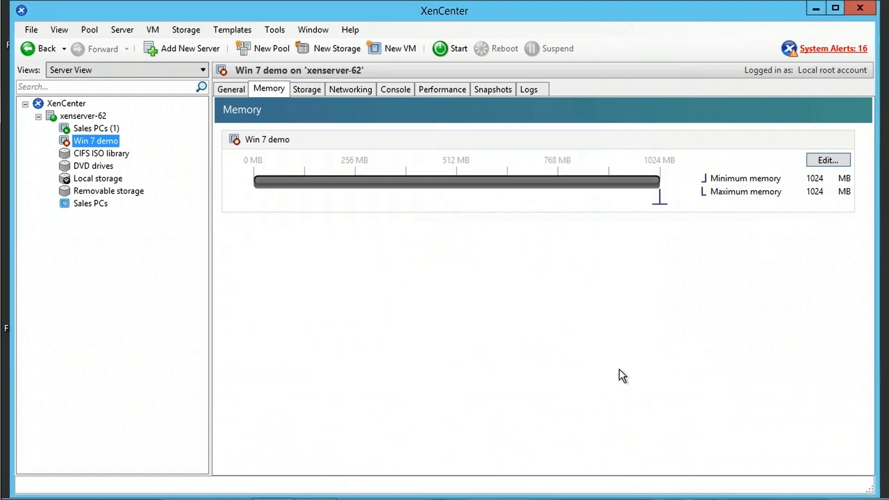
- Try adding and attaching disks without changes, then select the 24 GB Win 7 demo 0 disk
left_click(309, 91)
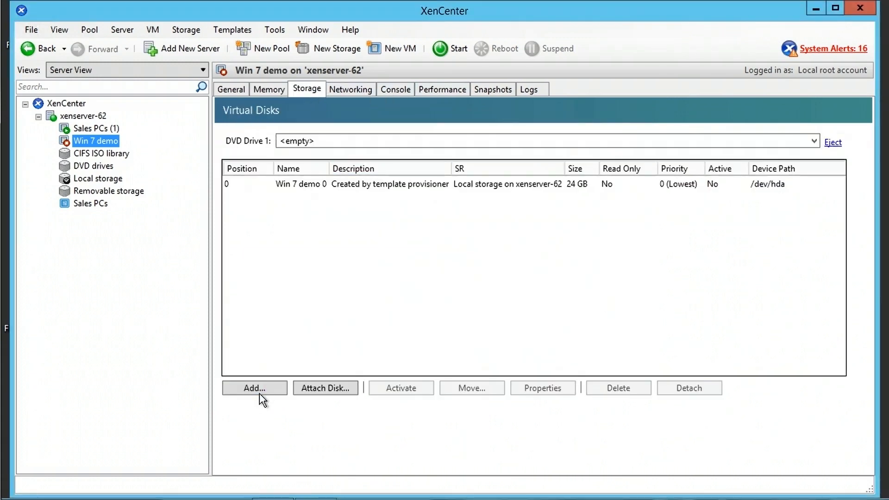
left_click(278, 392)
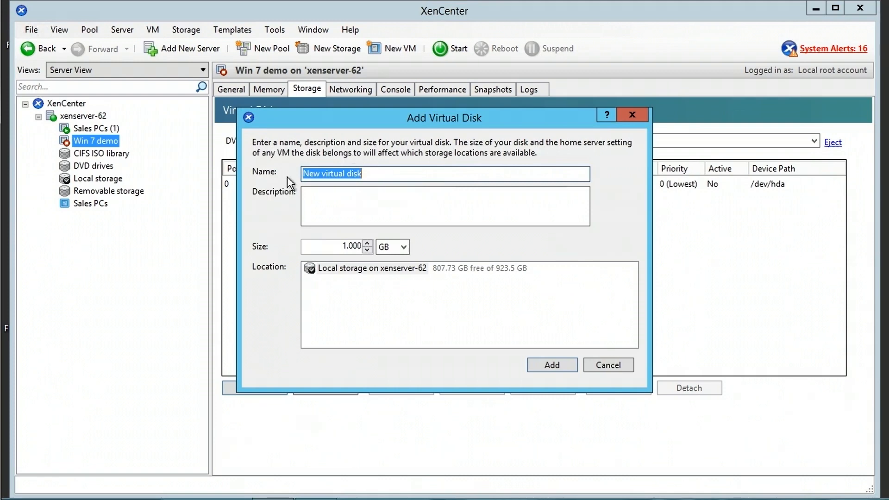
double_click(344, 248)
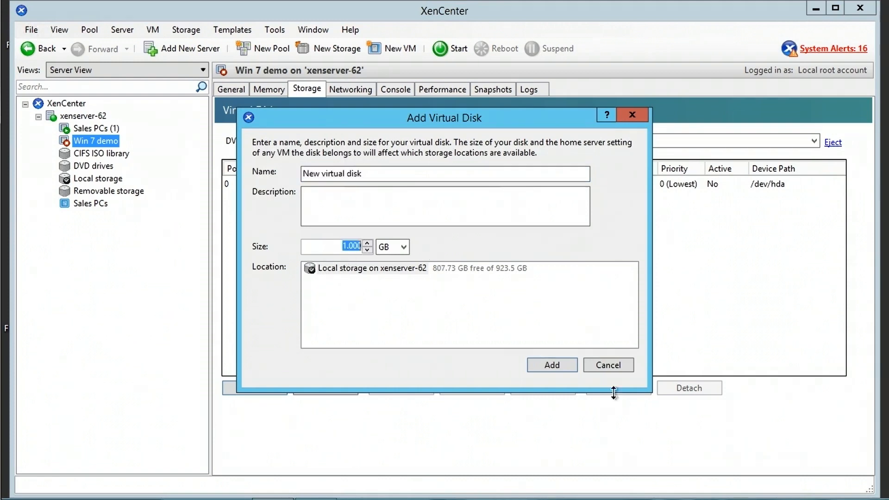
left_click(616, 366)
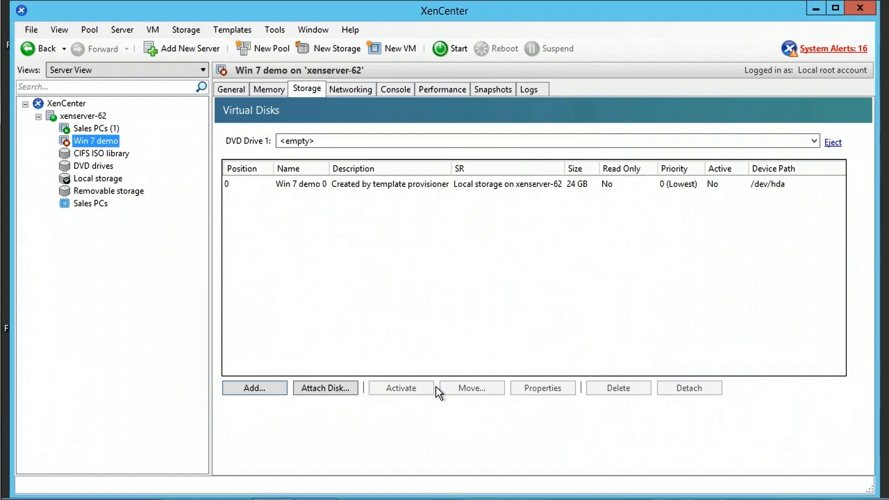
left_click(343, 389)
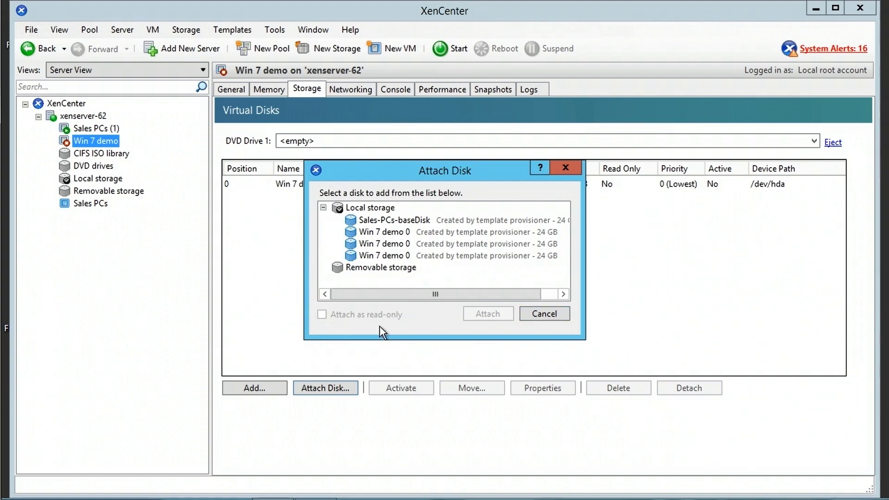
left_click(543, 317)
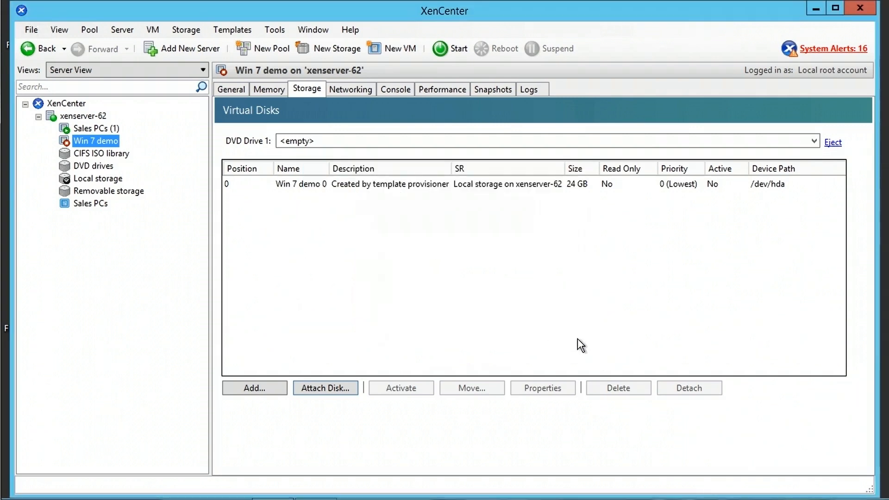
left_click(381, 184)
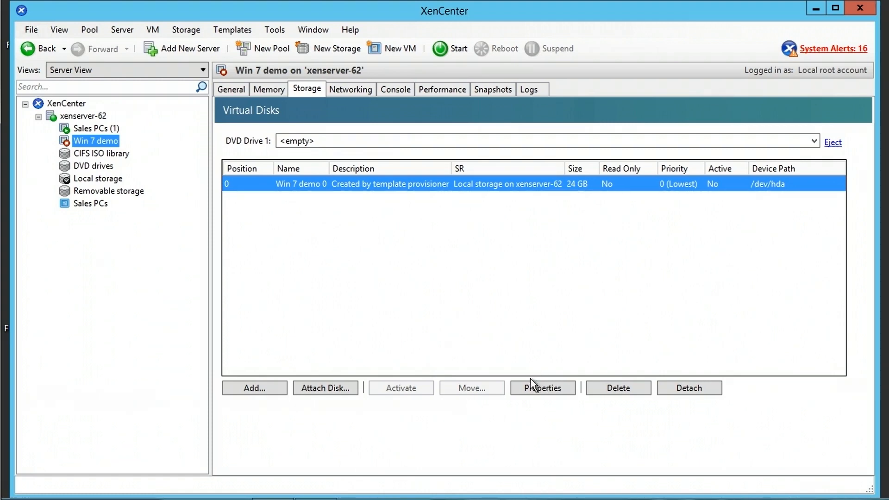
- Open the Win 7 demo 0 disk's properties and review its name, description and custom fields
left_click(551, 388)
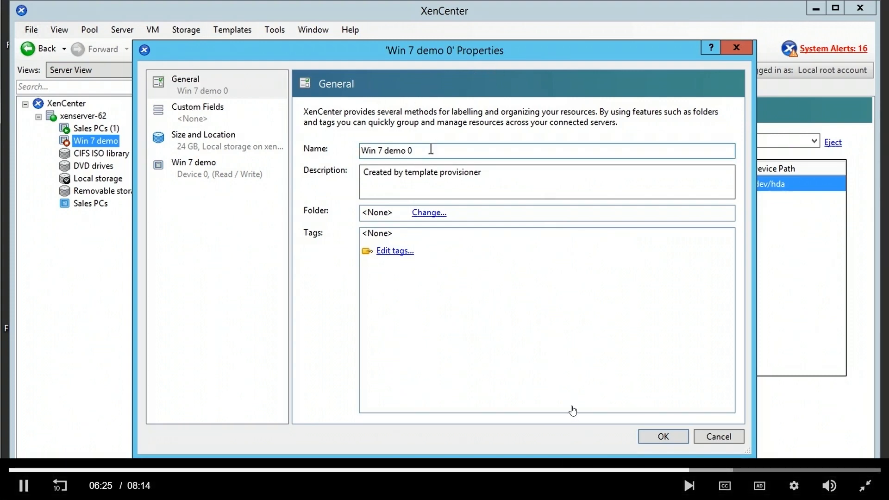
left_click_drag(433, 151, 378, 150)
left_click_drag(496, 174, 376, 174)
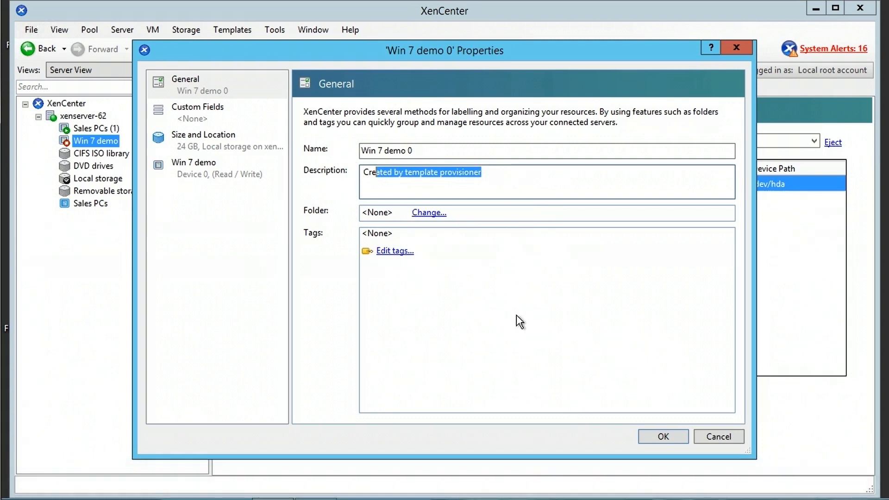
left_click(195, 116)
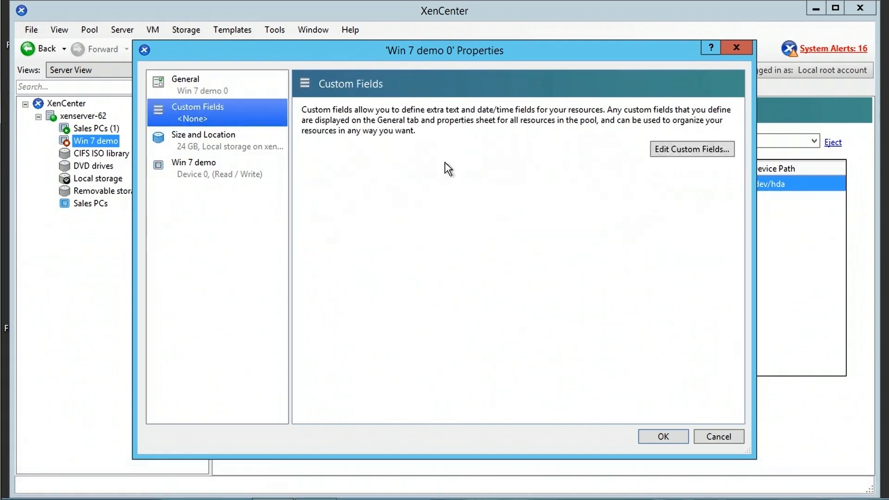
- Confirm the 24 GB size and Read / Write mode, then close the properties unchanged
left_click(198, 149)
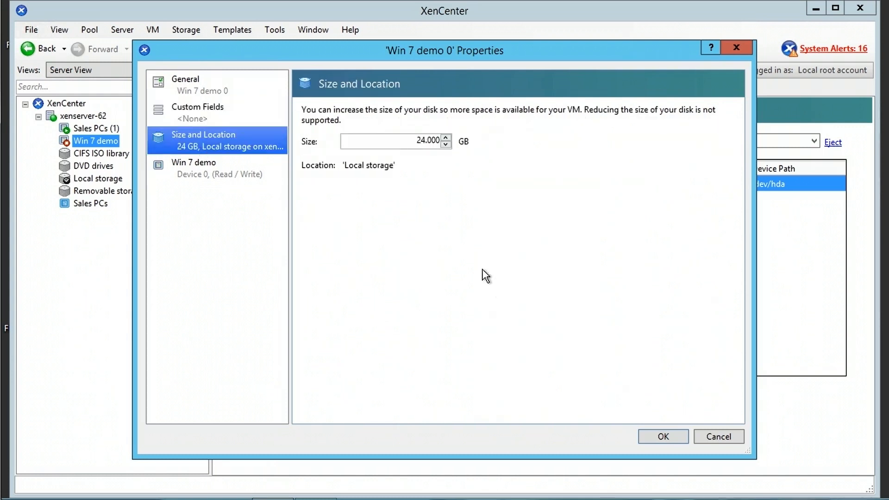
left_click_drag(415, 140, 444, 139)
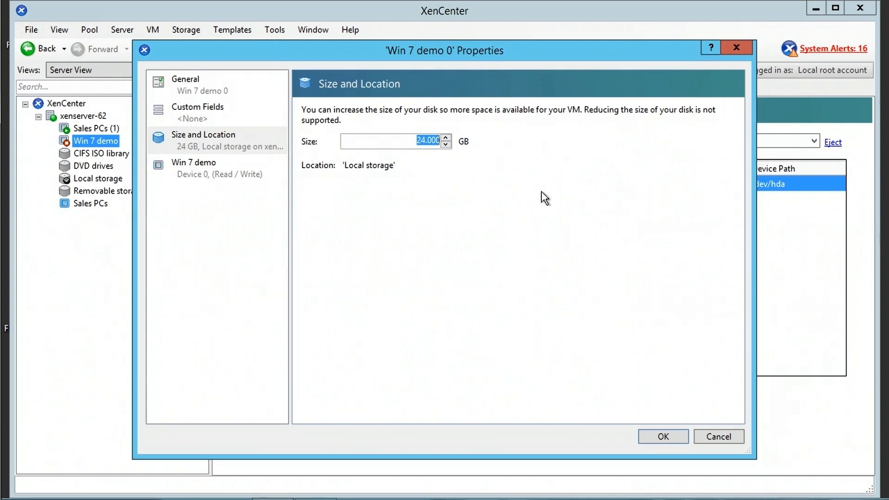
left_click(199, 169)
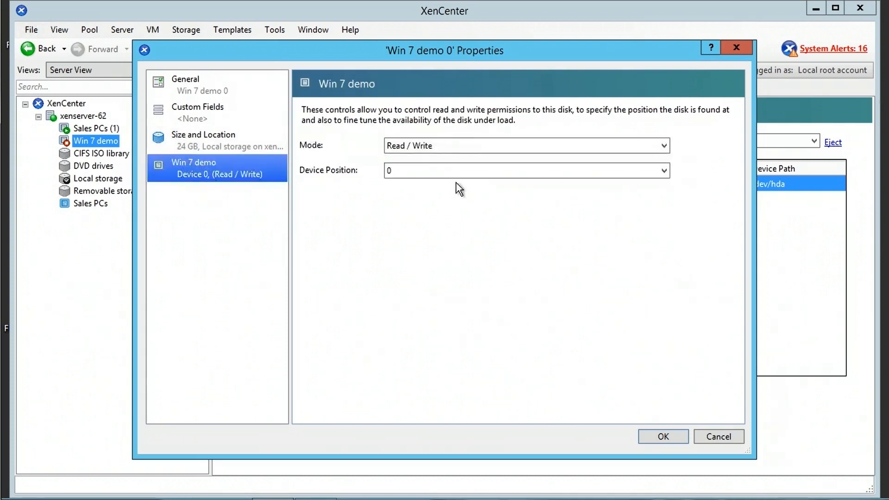
left_click(444, 146)
left_click(489, 346)
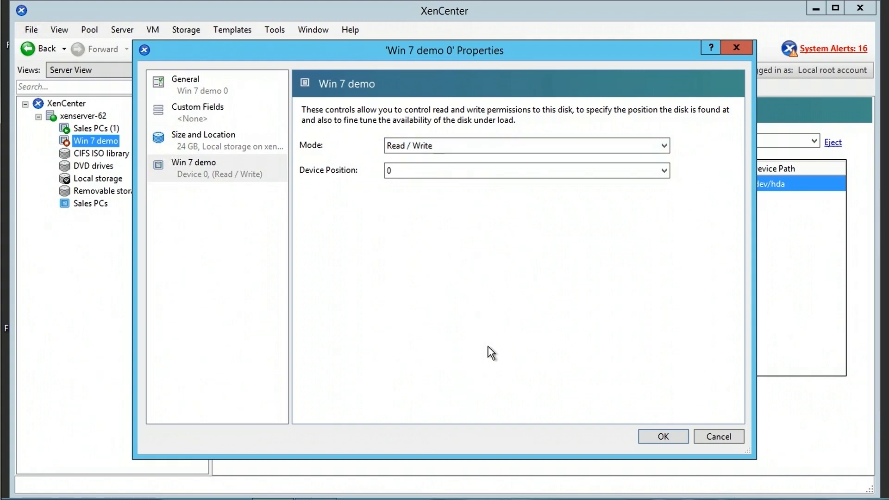
left_click(676, 440)
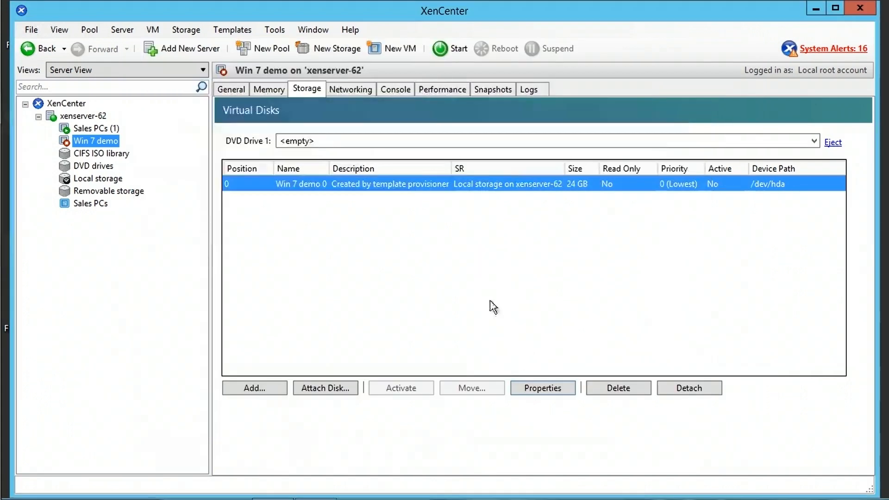
- Inspect the Win 7 demo interface on Network 0 unchanged, then view the shut-down VM's console
left_click(350, 90)
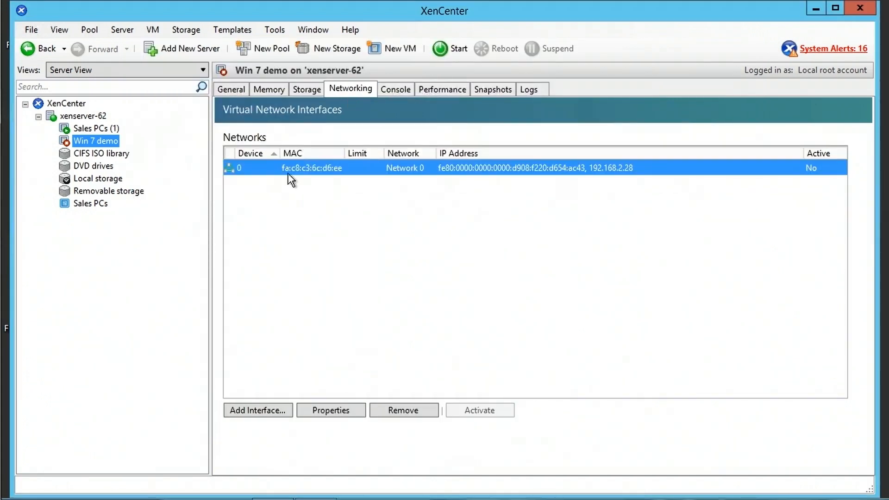
left_click(338, 410)
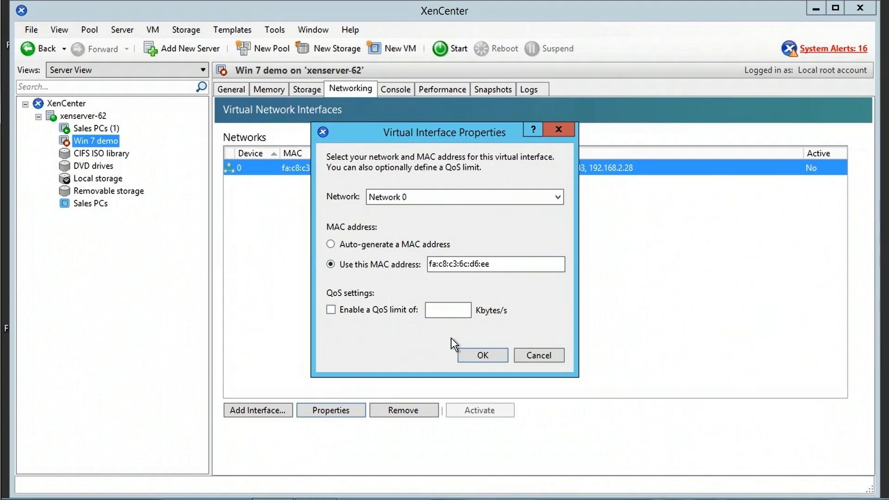
left_click(562, 357)
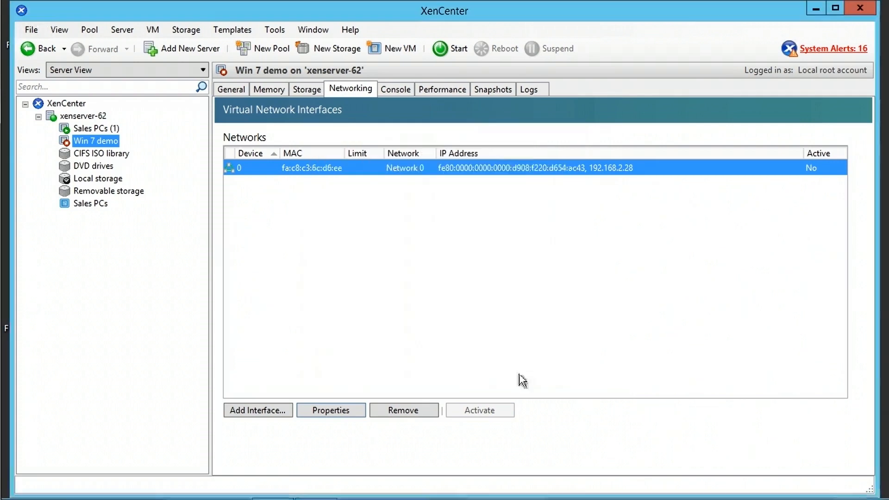
left_click(400, 92)
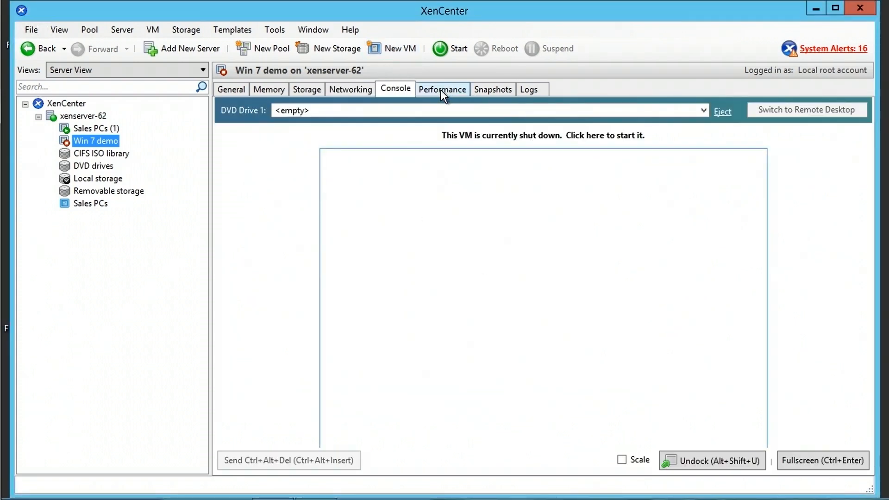
- Check the performance graphs' Zoom and Actions options, then view the Snapshots page with Snap1
left_click(440, 90)
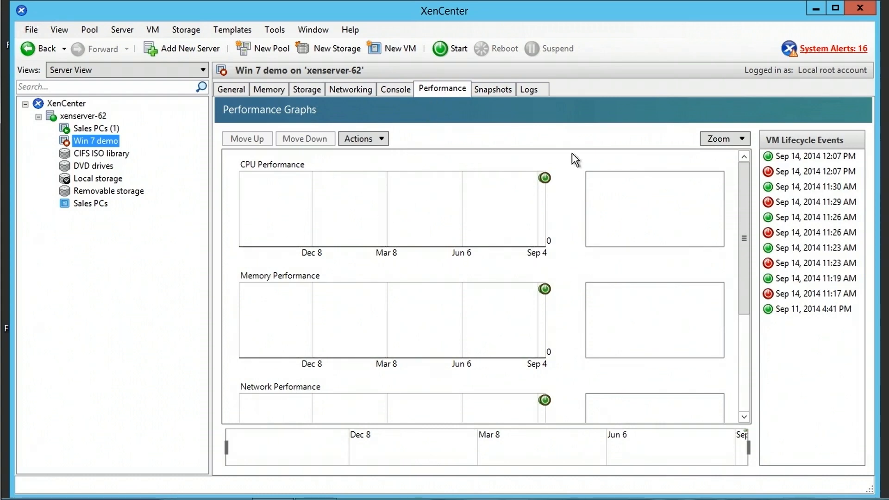
left_click(741, 139)
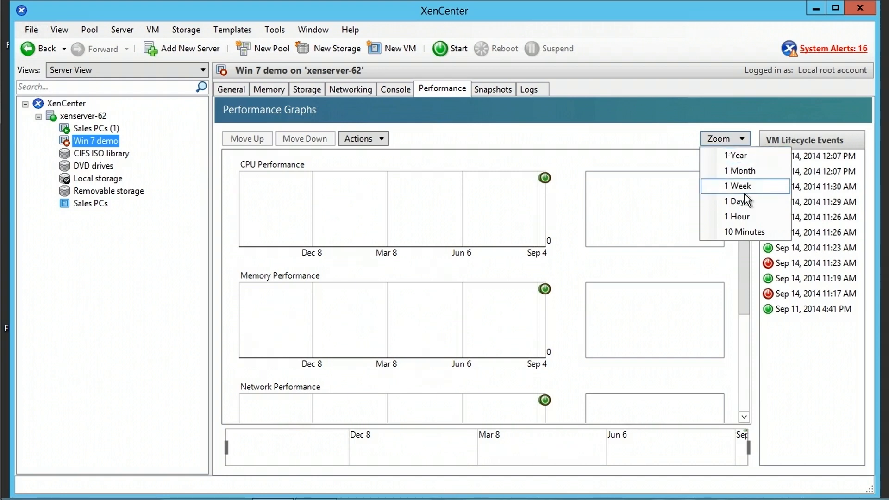
left_click(464, 143)
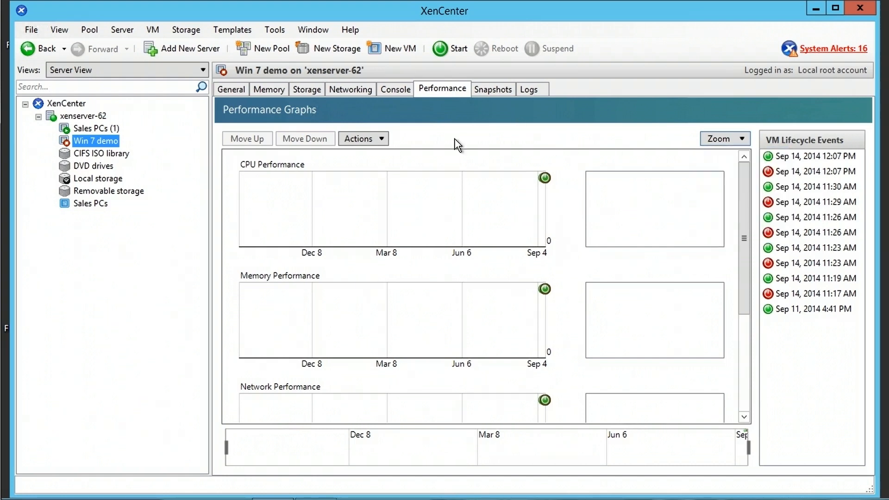
left_click(379, 139)
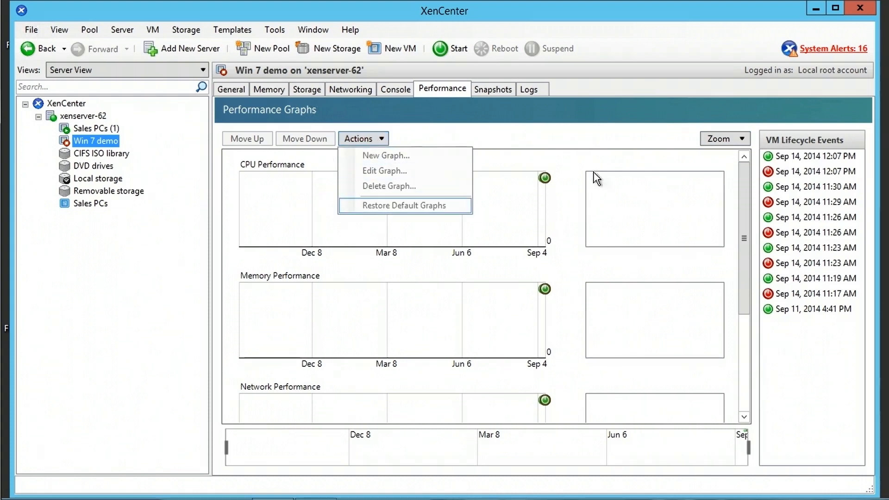
left_click(721, 161)
left_click(501, 92)
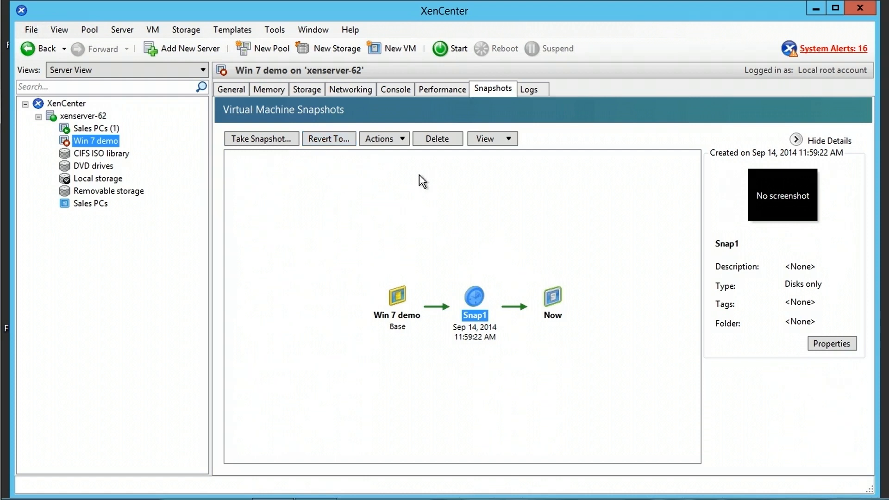
- Look over Snap1's Actions and View dropdown options without changing anything
left_click(403, 140)
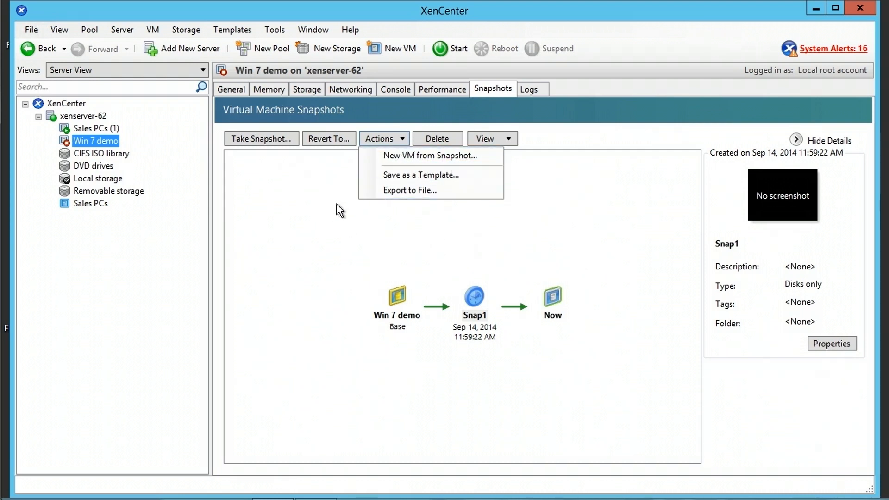
left_click(411, 220)
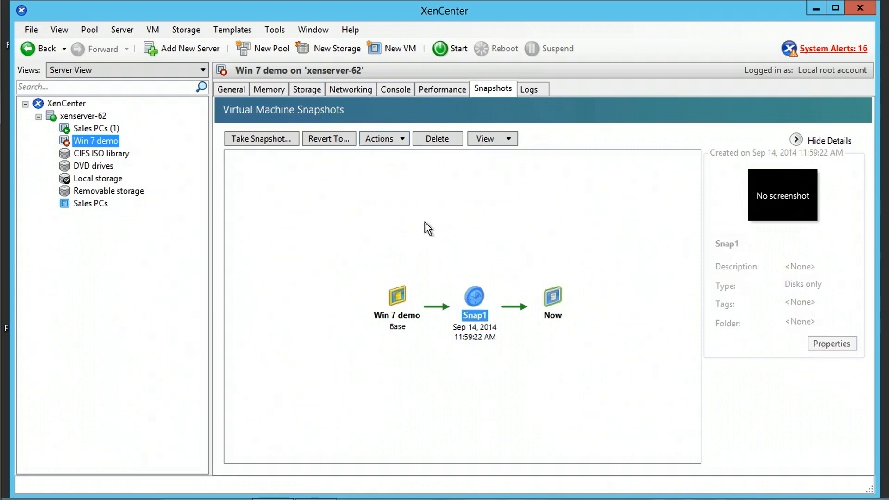
left_click(426, 214)
left_click(473, 297)
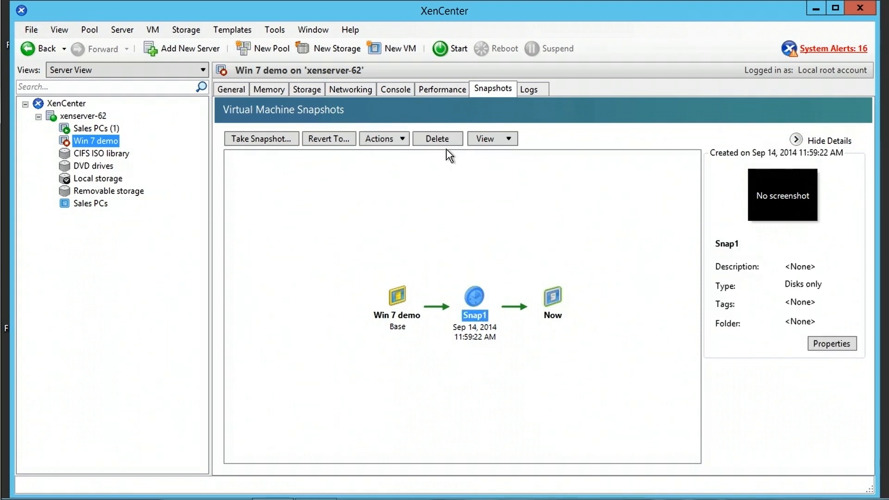
left_click(507, 138)
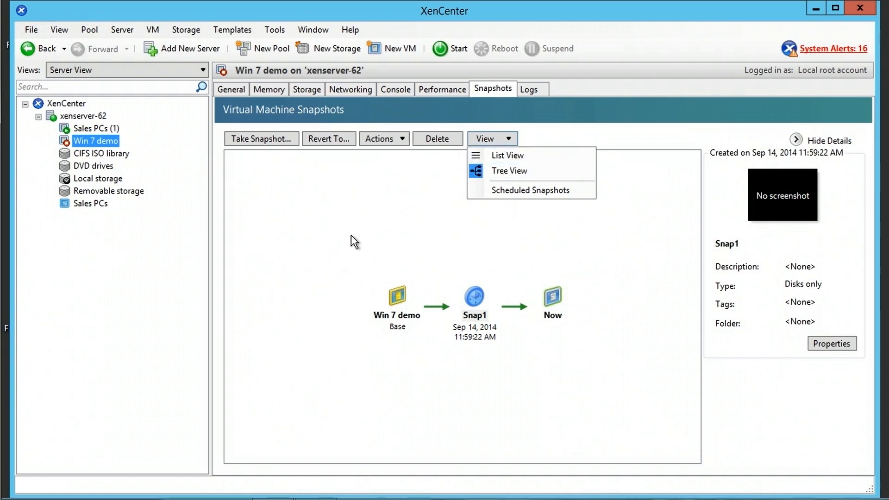
left_click(376, 232)
left_click(377, 231)
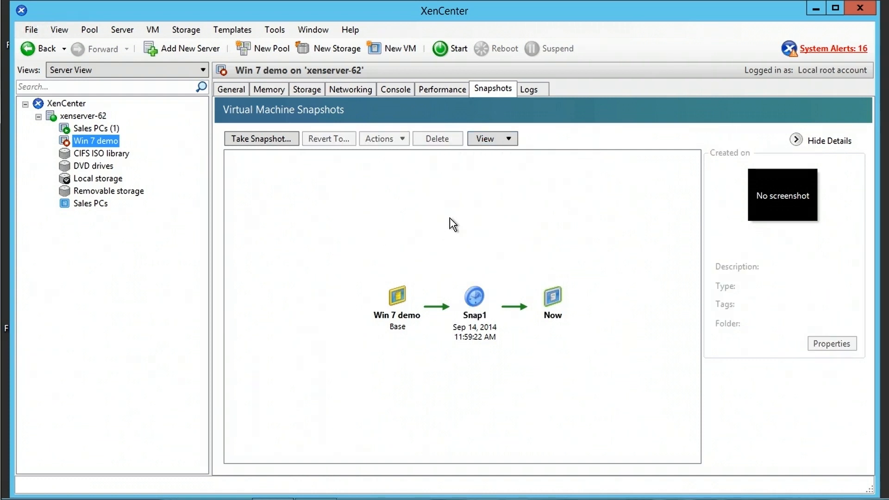
- Scroll through the Win 7 demo event log, then show Sales PCs (1)'s Storage tab
left_click(533, 89)
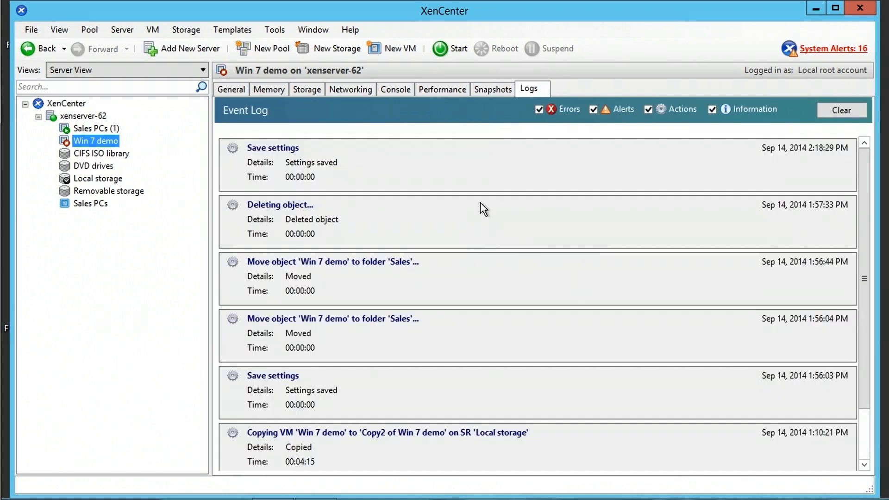
scroll(872, 273, "down", 3)
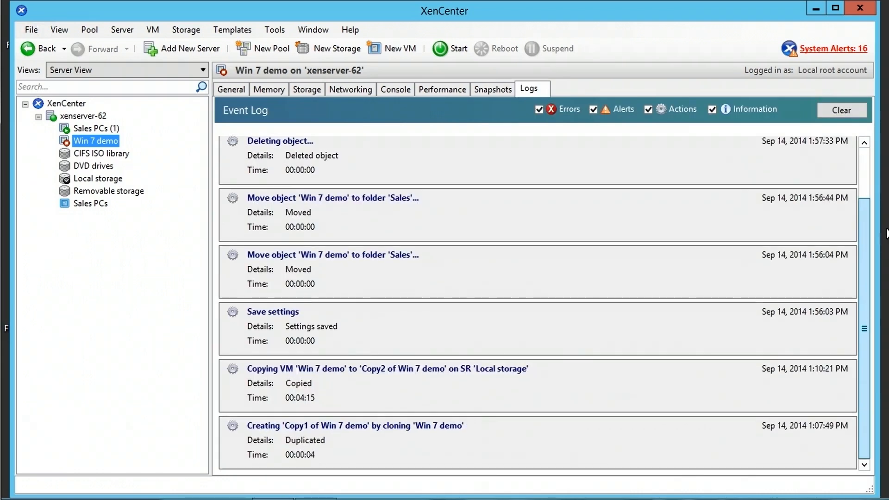
scroll(873, 327, "up", 3)
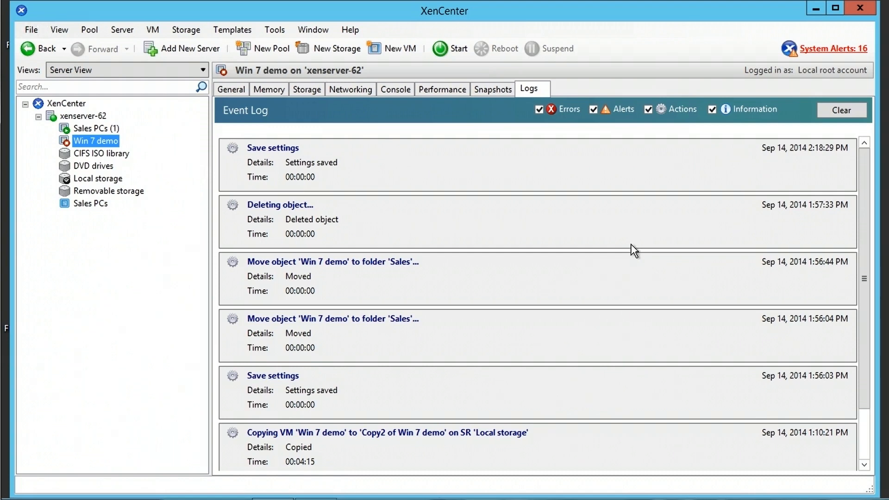
left_click(114, 128)
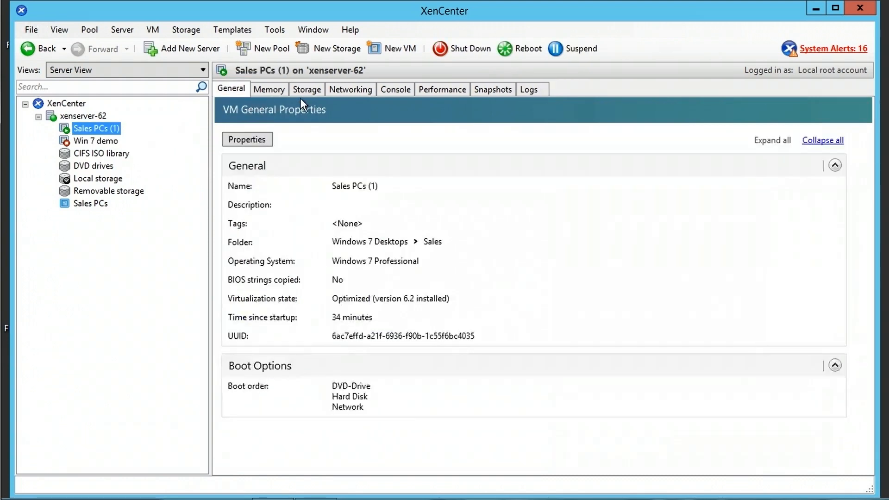
left_click(303, 90)
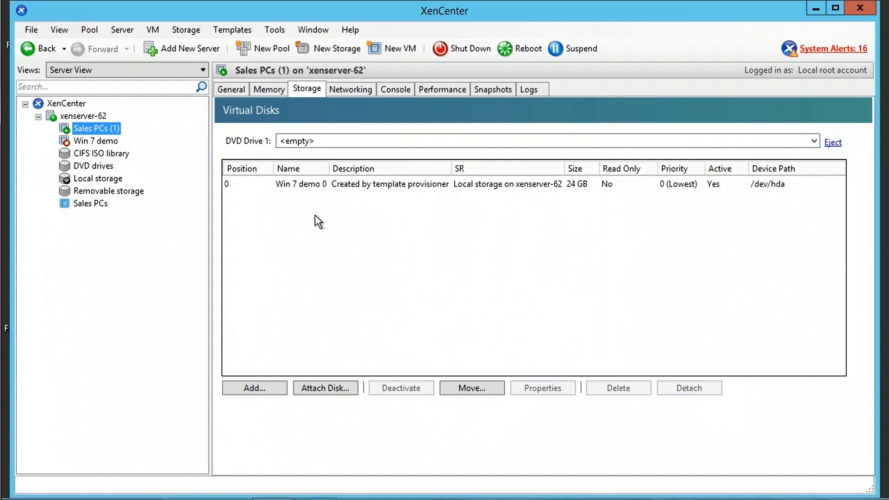